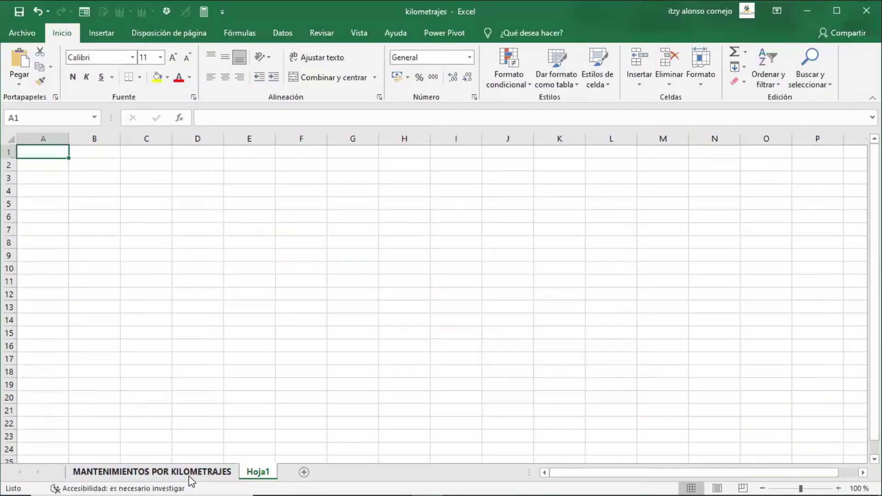
# Copy the vehicle maintenance table B4:J7 from MANTENIMIENTOS POR KILOMETRAJES and paste only its values at A1 of Hoja1
pyautogui.click(195, 472)
pyautogui.moveTo(73, 173); pyautogui.dragTo(669, 248)
pyautogui.rightClick(670, 248)
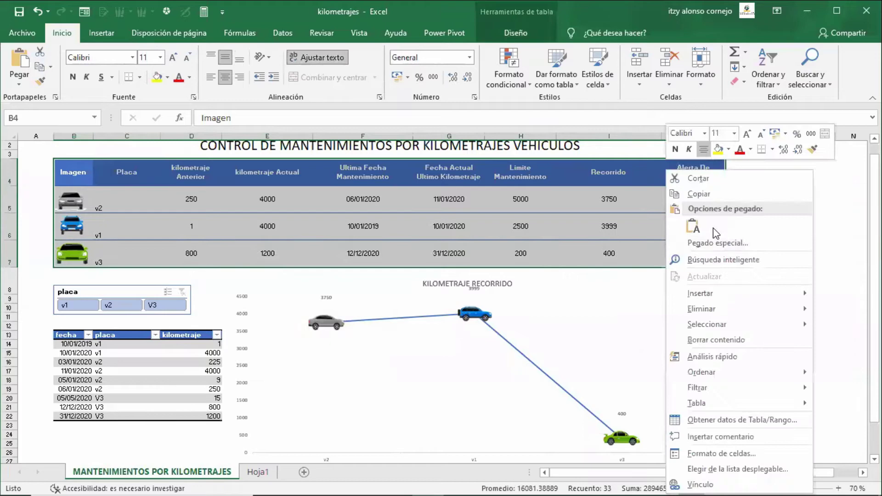
pyautogui.click(721, 193)
pyautogui.click(259, 472)
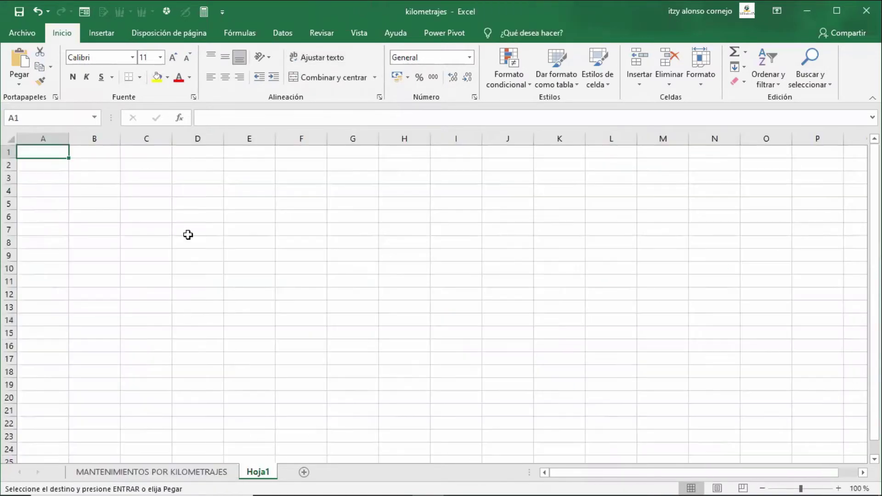
pyautogui.click(19, 83)
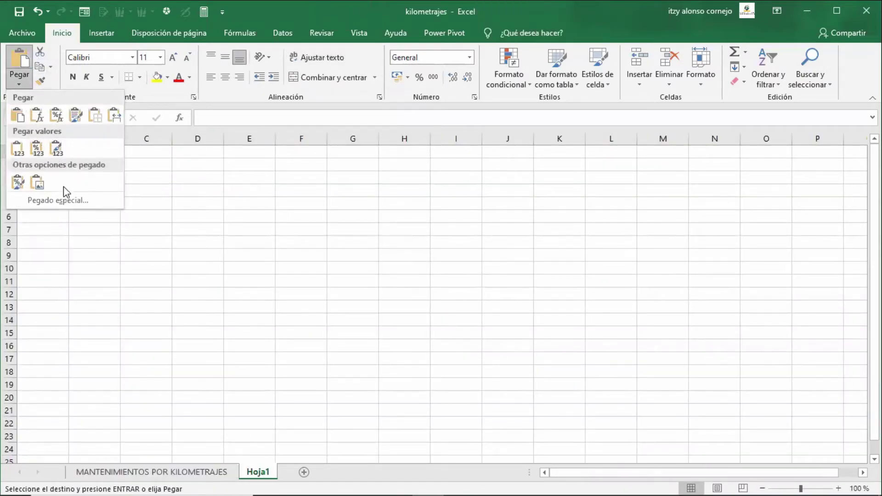
pyautogui.click(58, 201)
pyautogui.click(496, 238)
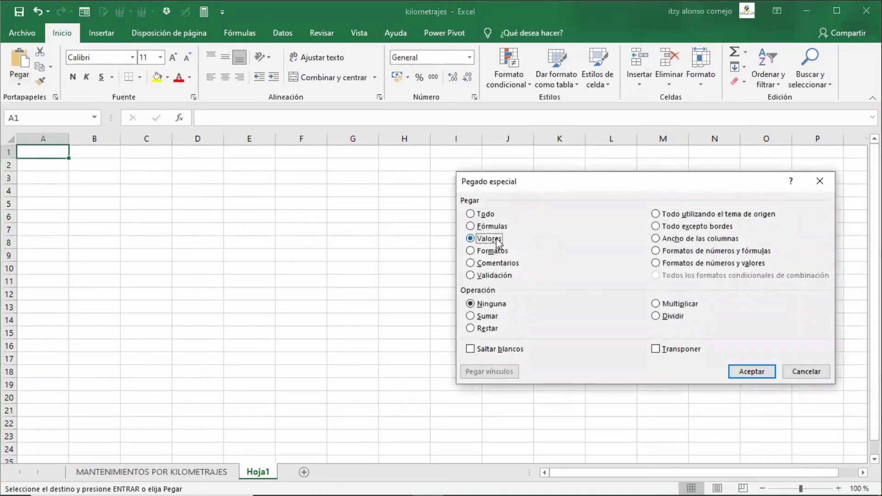
pyautogui.click(738, 374)
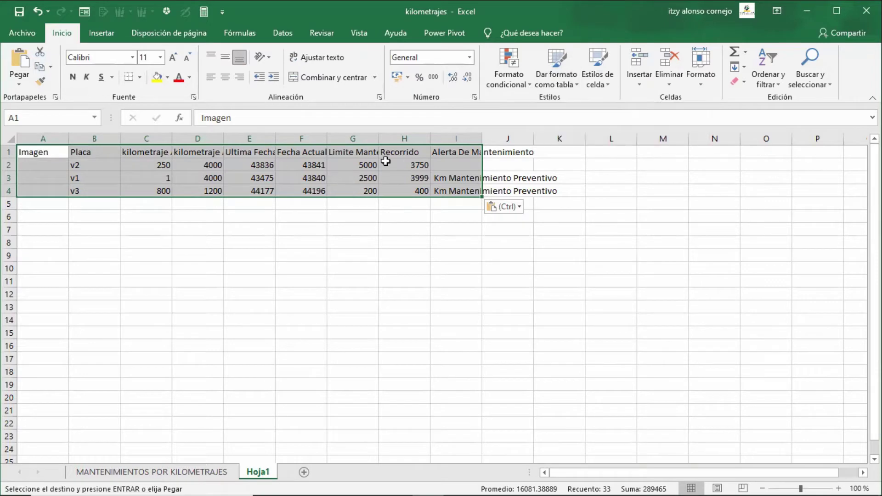
# Convert the pasted range A1:I4 on Hoja1 into a table with headers
pyautogui.click(301, 254)
pyautogui.click(231, 177)
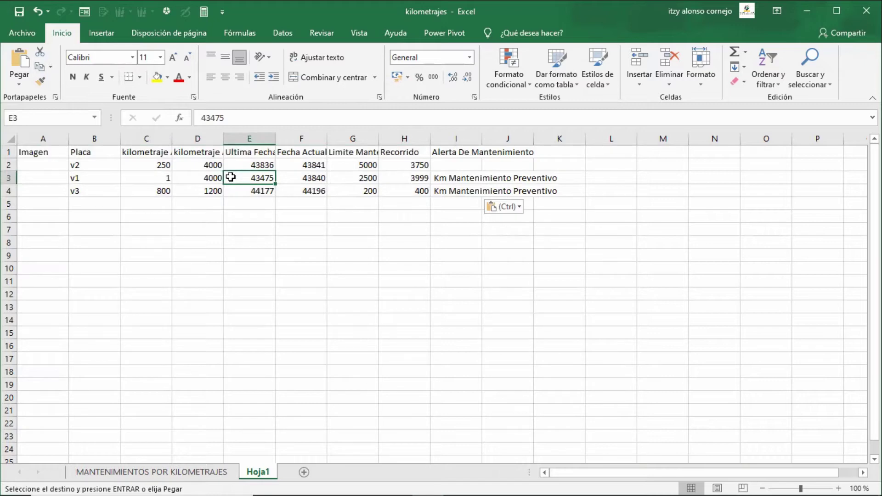
pyautogui.hotkey('ctrl', 't')
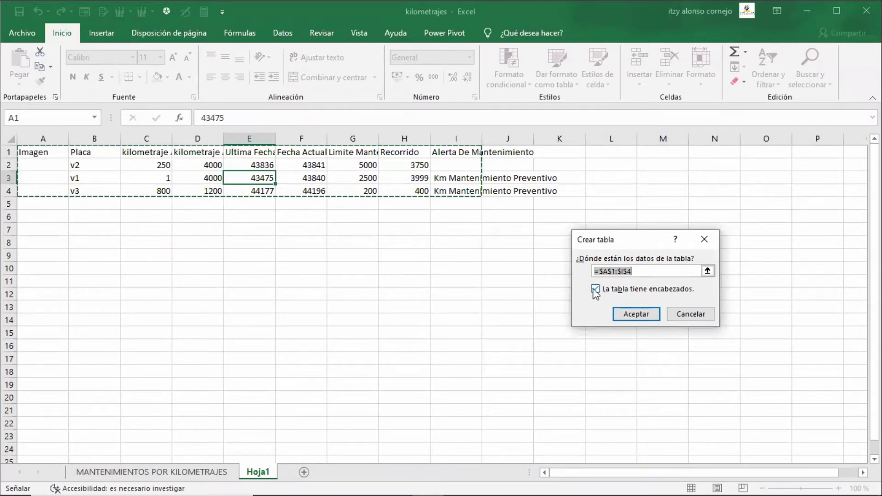
pyautogui.click(626, 313)
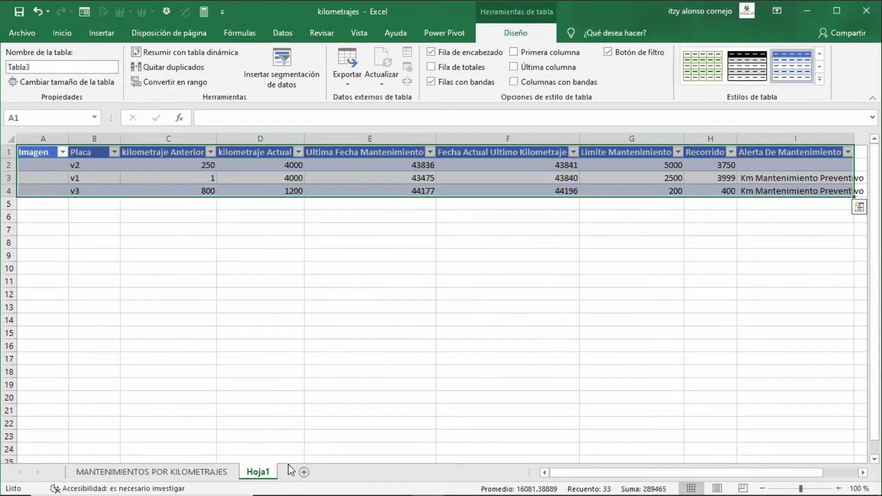
# Delete the sheet Hoja1 permanently
pyautogui.rightClick(266, 474)
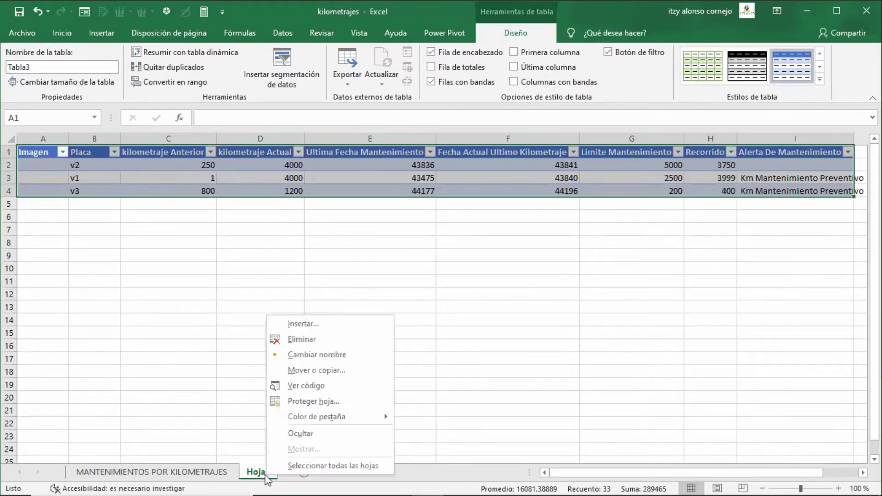
pyautogui.click(329, 348)
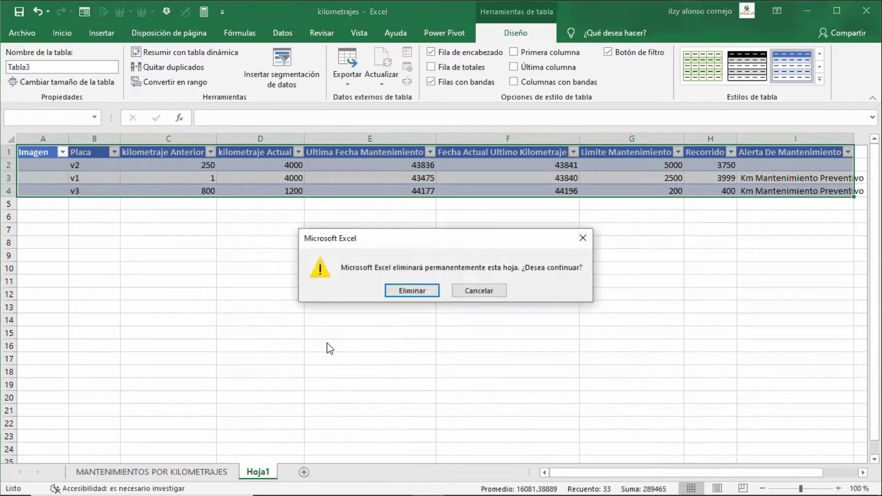
pyautogui.click(412, 291)
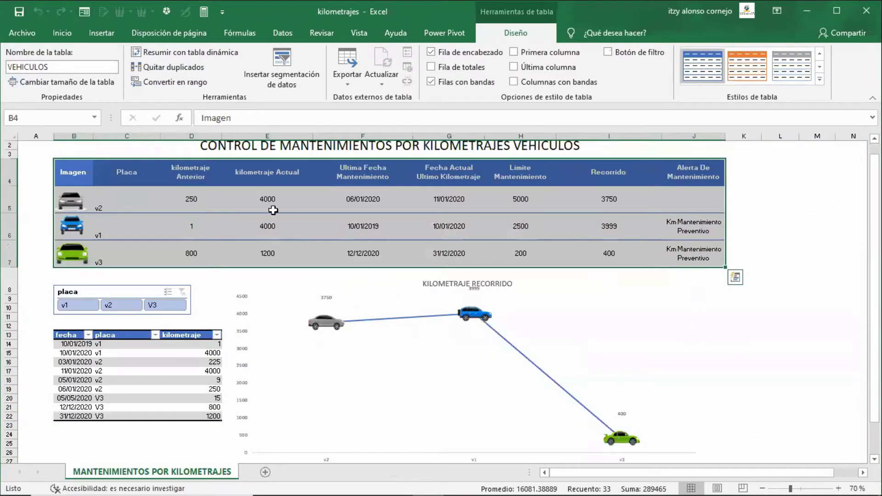
# Examine the kilometraje Anterior, Fecha Actual Ultimo Kilometraje and Recorrido formulas and the design tools available for the VEHICULOS table
pyautogui.moveTo(190, 196); pyautogui.dragTo(193, 255)
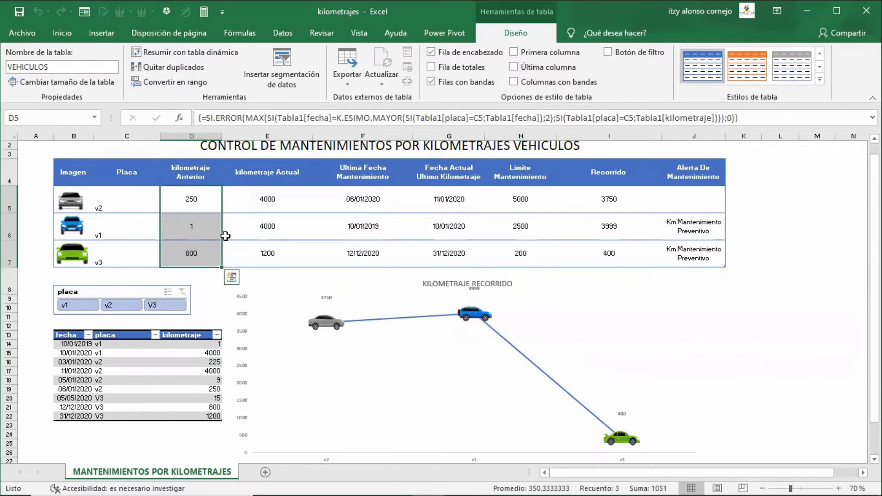
pyautogui.click(422, 216)
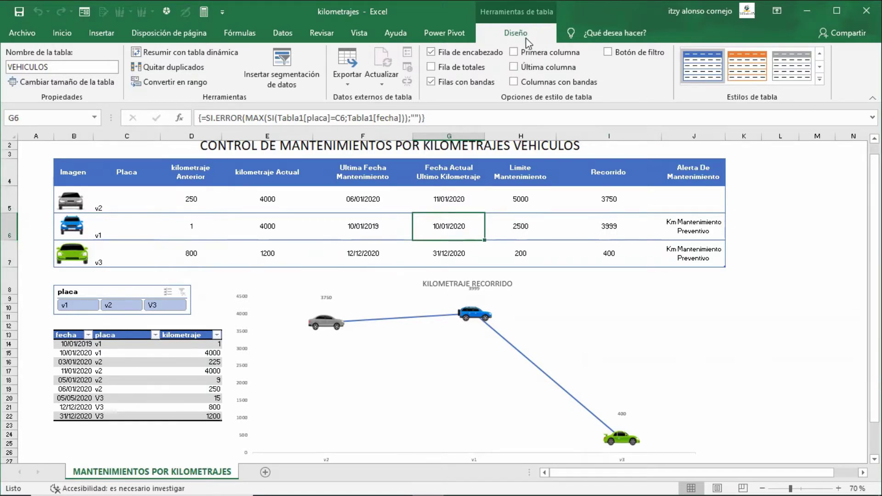
pyautogui.click(803, 201)
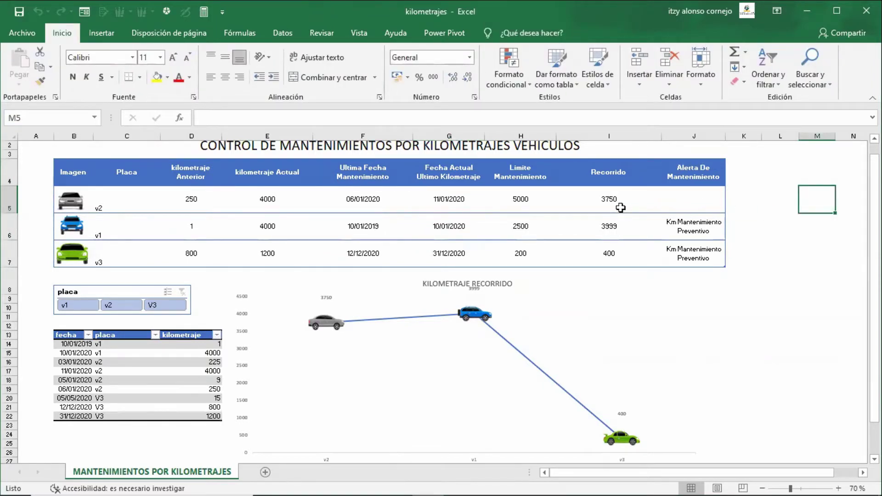
pyautogui.click(595, 226)
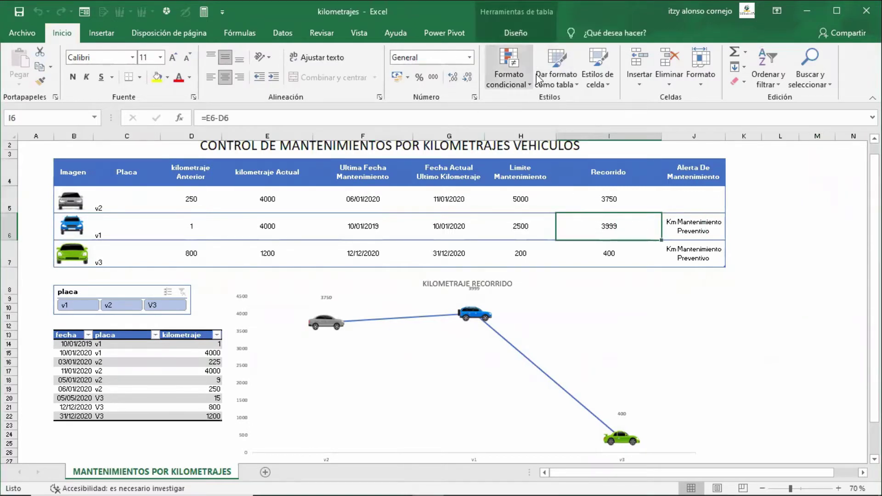
pyautogui.click(506, 36)
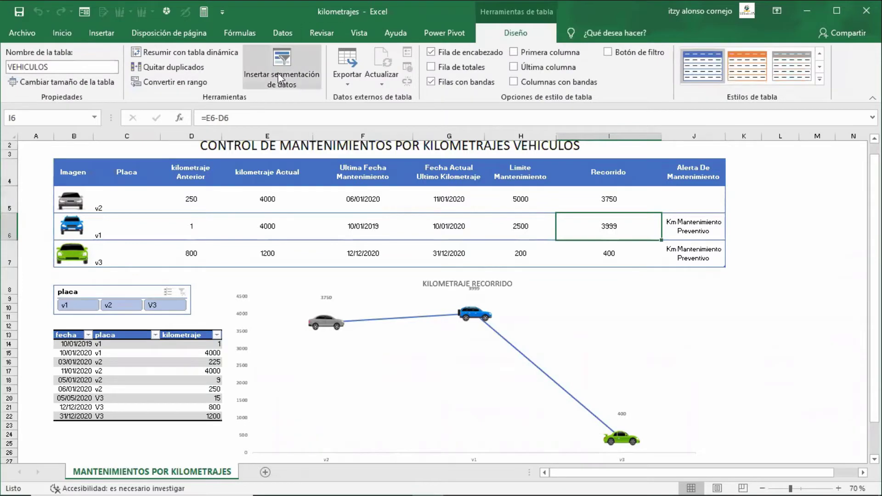
pyautogui.click(747, 213)
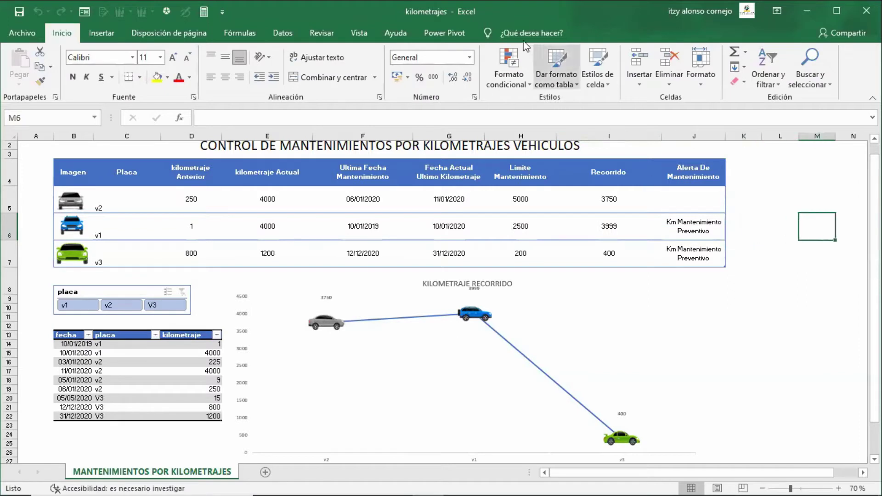
pyautogui.click(610, 229)
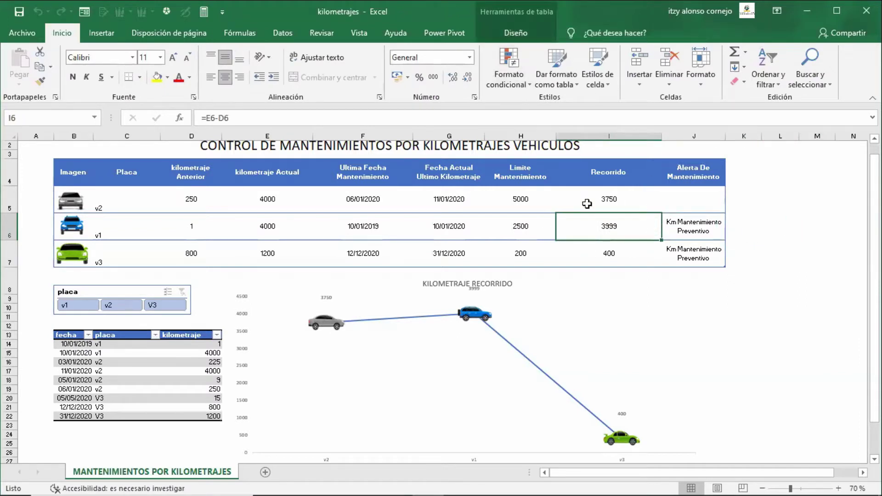
pyautogui.click(520, 30)
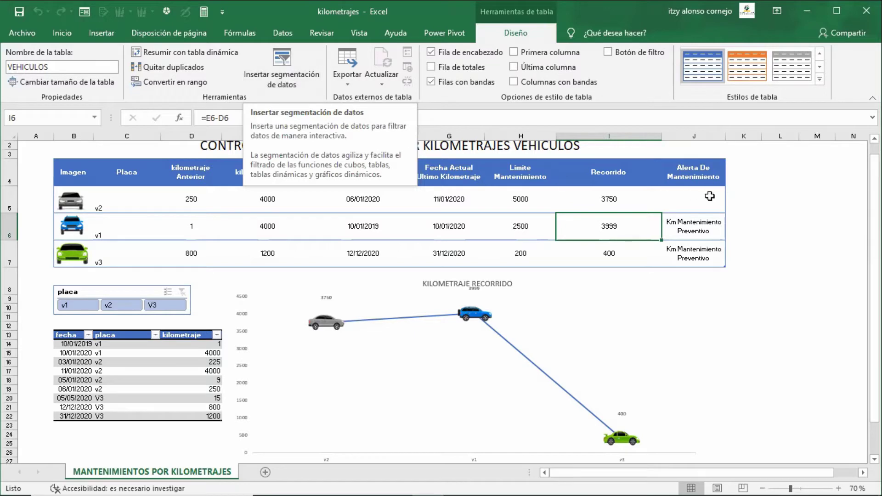
# Insert a slicer for the Placa field of the VEHICULOS table
pyautogui.click(484, 232)
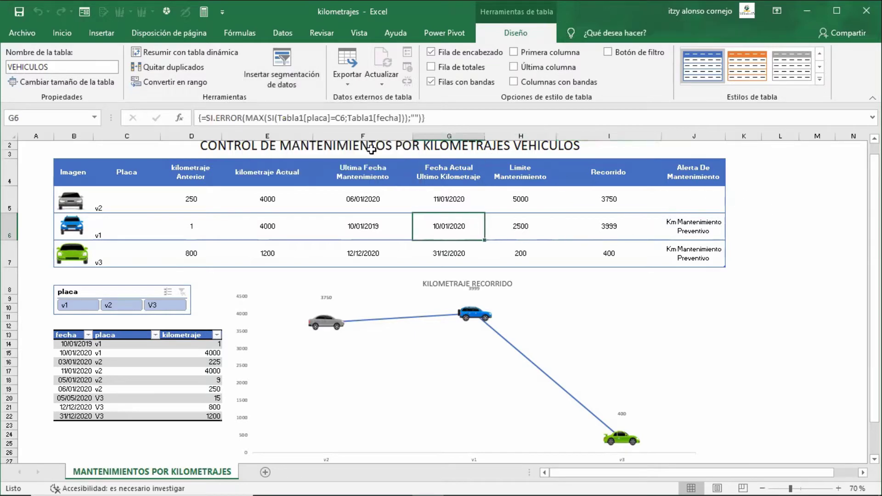
pyautogui.click(282, 62)
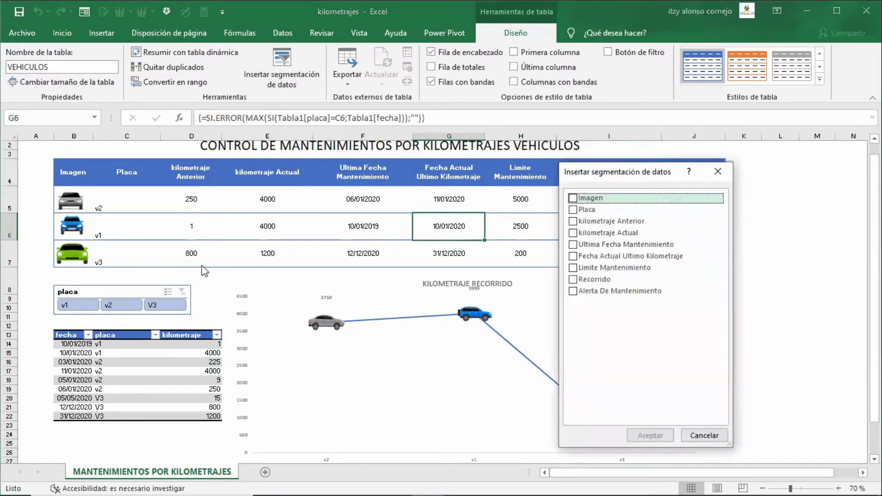
pyautogui.click(574, 210)
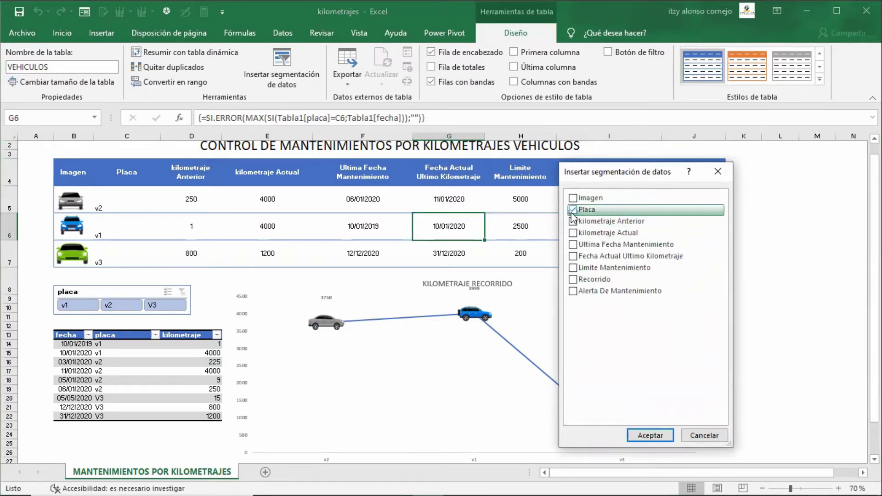
pyautogui.click(651, 435)
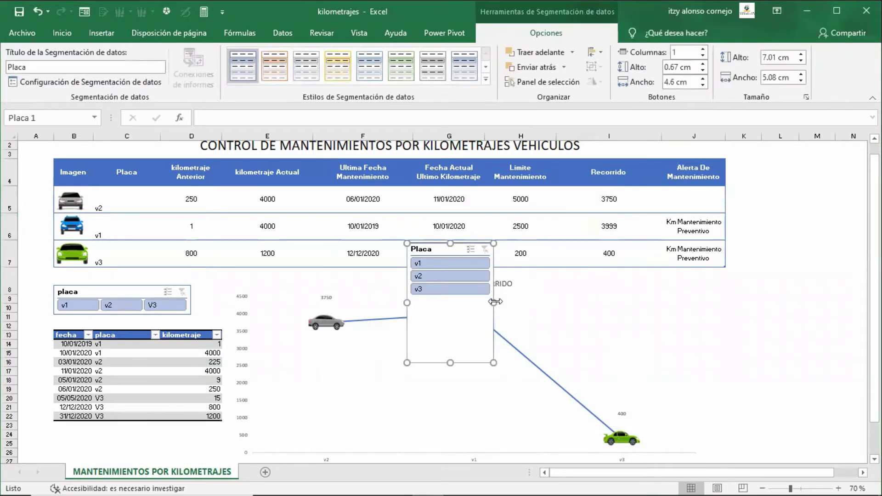
# Resize the new Placa slicer to about 11.4 cm wide and 2.8 cm high, with its buttons in 3 columns
pyautogui.moveTo(493, 303); pyautogui.dragTo(602, 303)
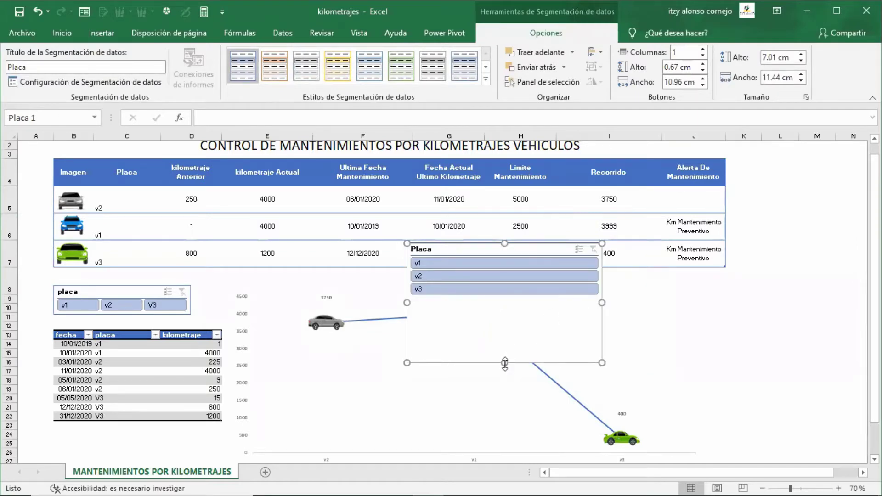
pyautogui.moveTo(508, 362); pyautogui.dragTo(510, 317)
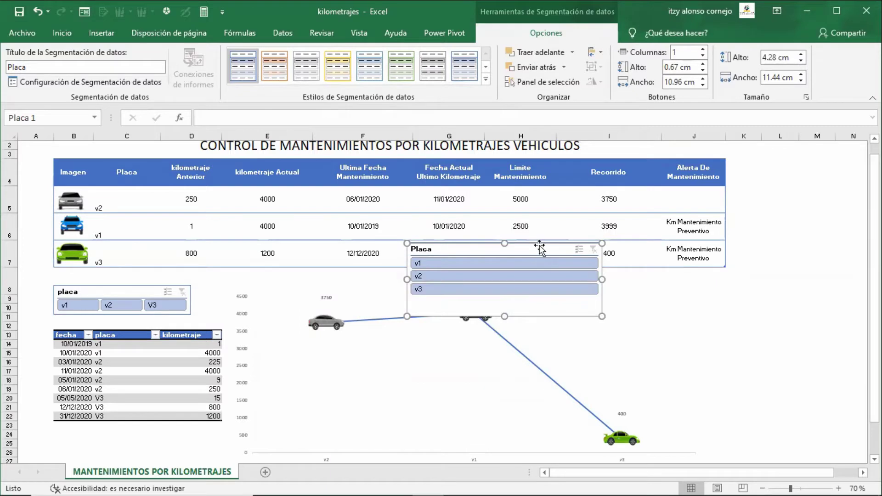
pyautogui.moveTo(539, 246); pyautogui.dragTo(627, 304)
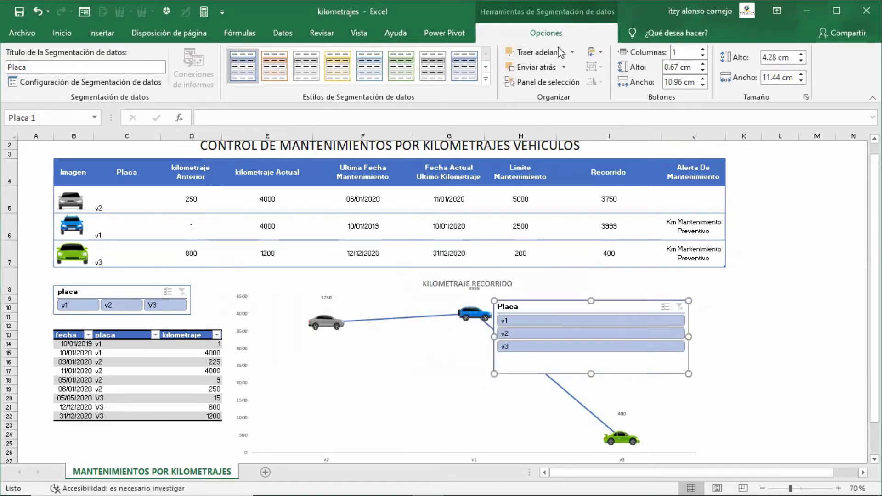
pyautogui.click(703, 50)
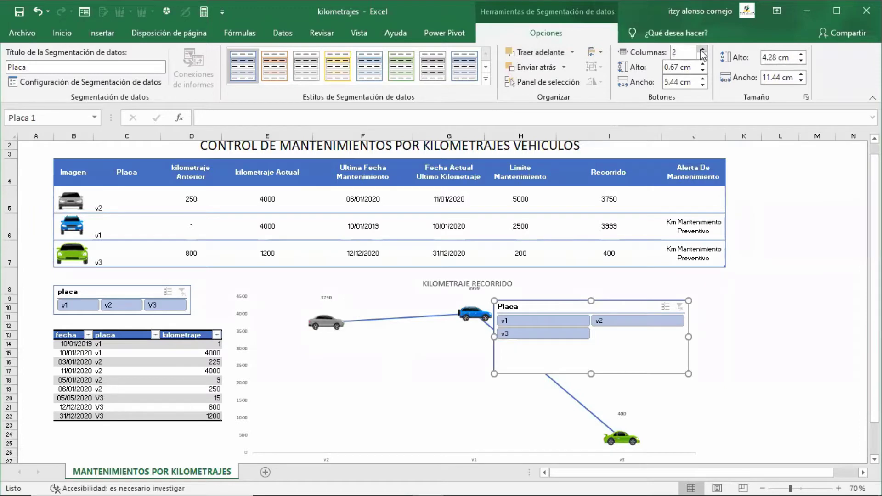
pyautogui.click(703, 50)
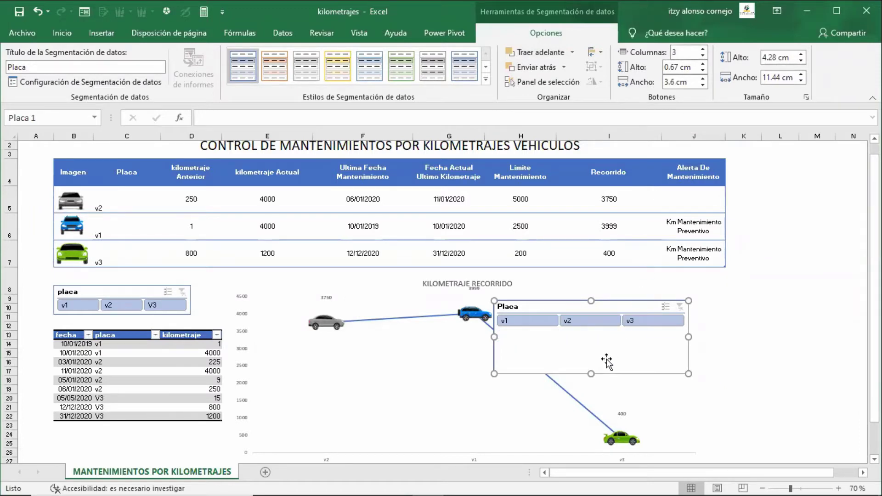
pyautogui.moveTo(591, 375); pyautogui.dragTo(591, 349)
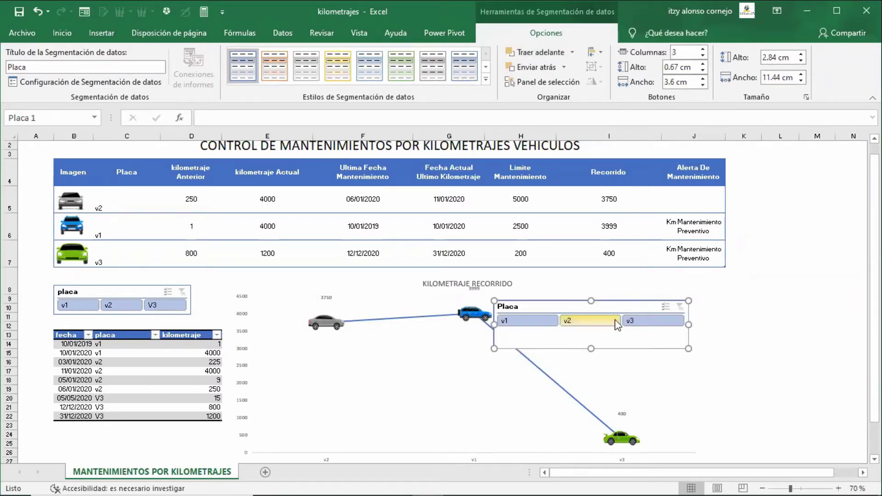
# Delete the new Placa slicer placed over the chart
pyautogui.moveTo(621, 312); pyautogui.dragTo(595, 300)
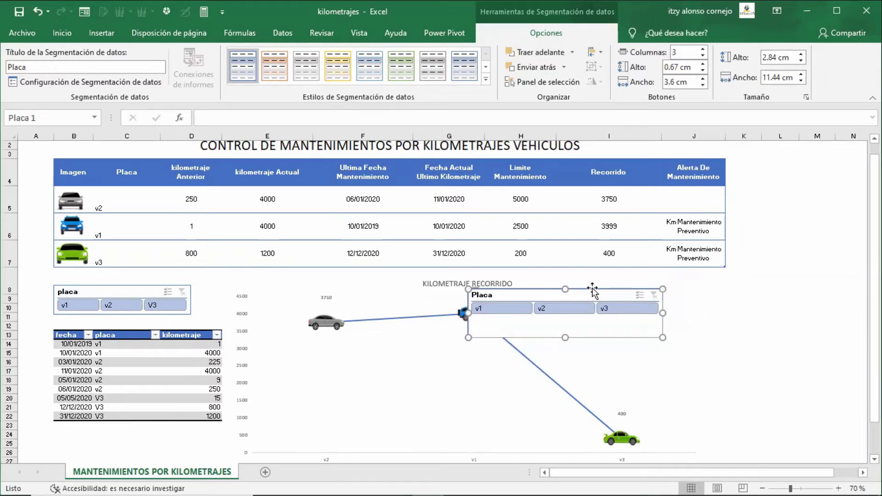
pyautogui.press('Delete')
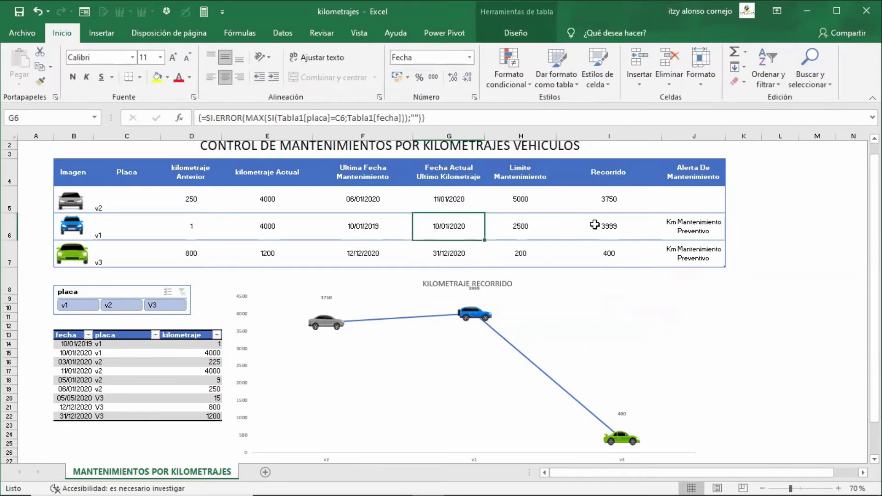
pyautogui.click(567, 203)
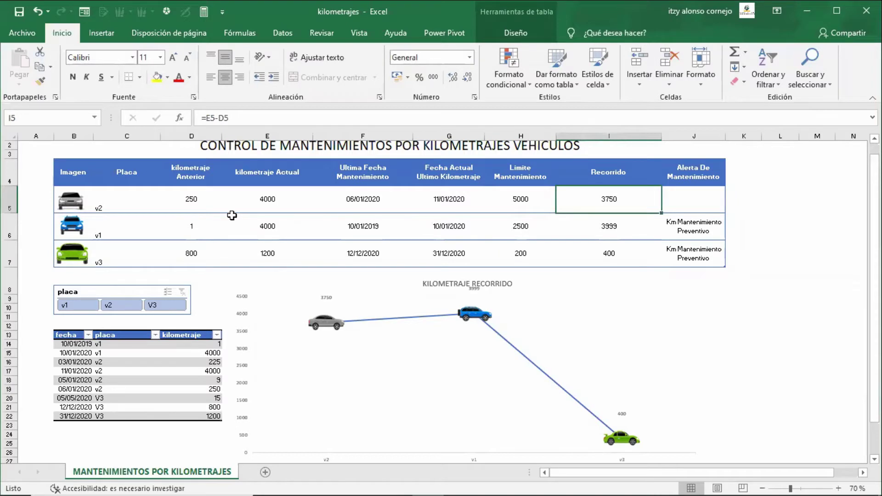
pyautogui.click(156, 206)
pyautogui.moveTo(216, 212); pyautogui.dragTo(329, 221)
pyautogui.click(422, 250)
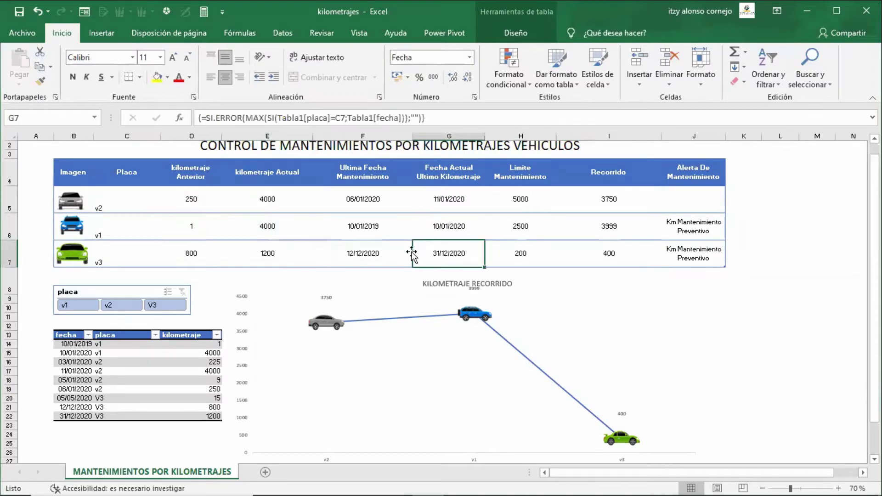
# Nudge the original placa slicer slightly up and to the right above the small mileage table
pyautogui.click(138, 293)
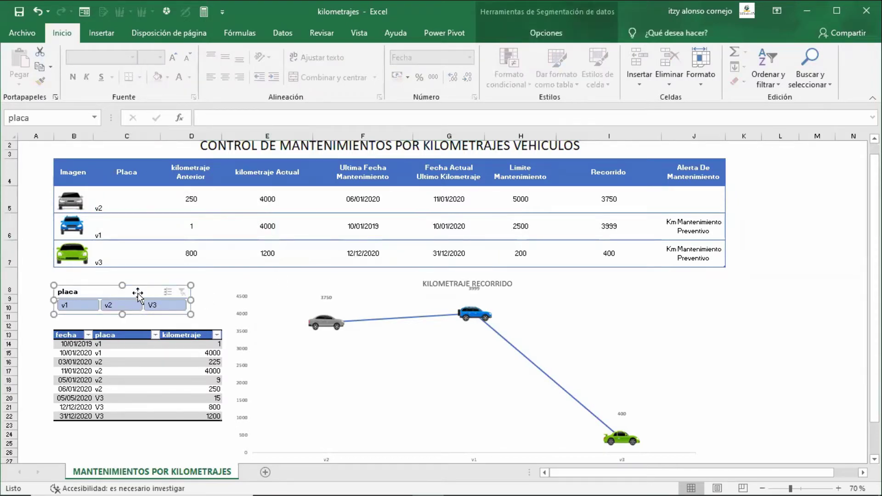
pyautogui.moveTo(140, 291); pyautogui.dragTo(142, 290)
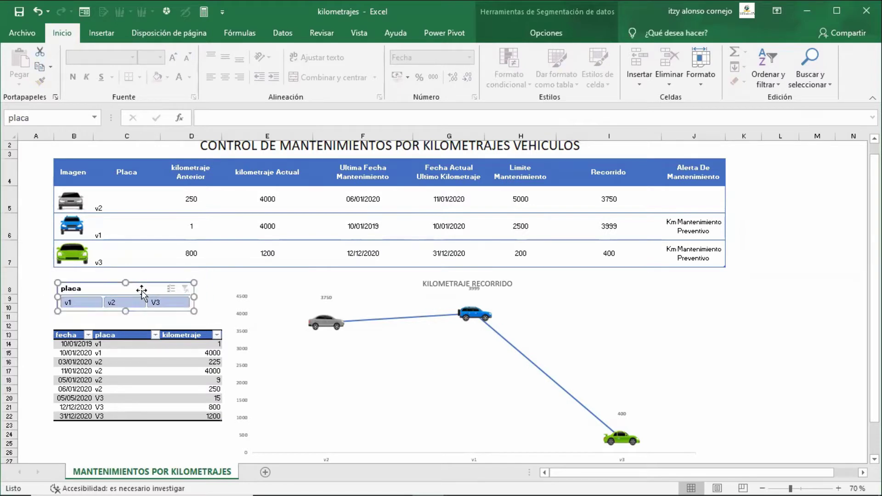
# Examine the small mileage table and its fecha, placa and kilometraje columns
pyautogui.click(115, 362)
pyautogui.moveTo(69, 335); pyautogui.dragTo(197, 419)
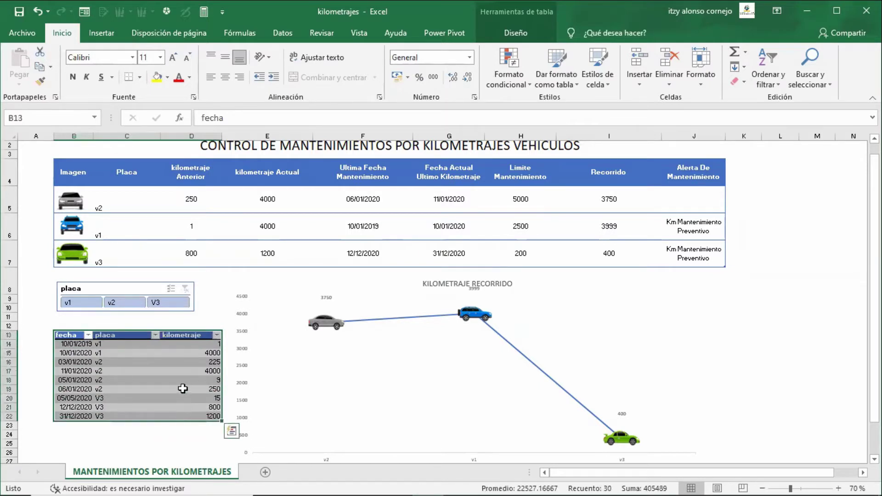
pyautogui.click(141, 363)
pyautogui.moveTo(79, 345); pyautogui.dragTo(69, 417)
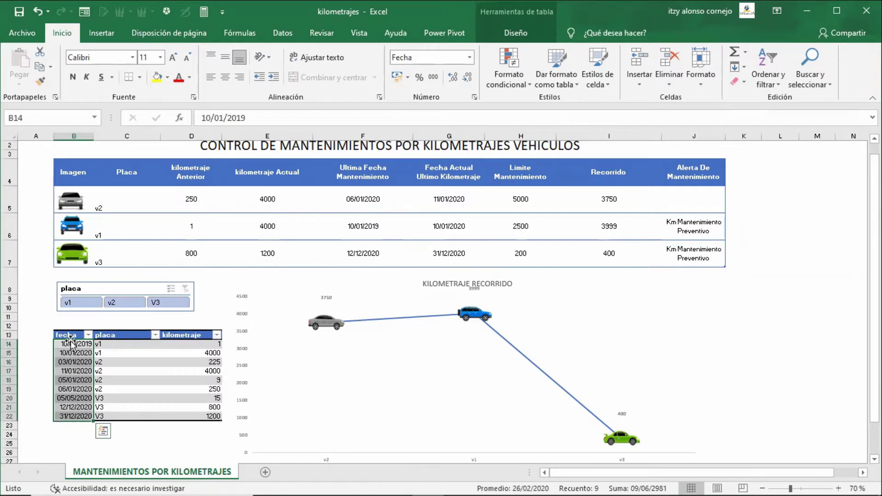
pyautogui.click(70, 335)
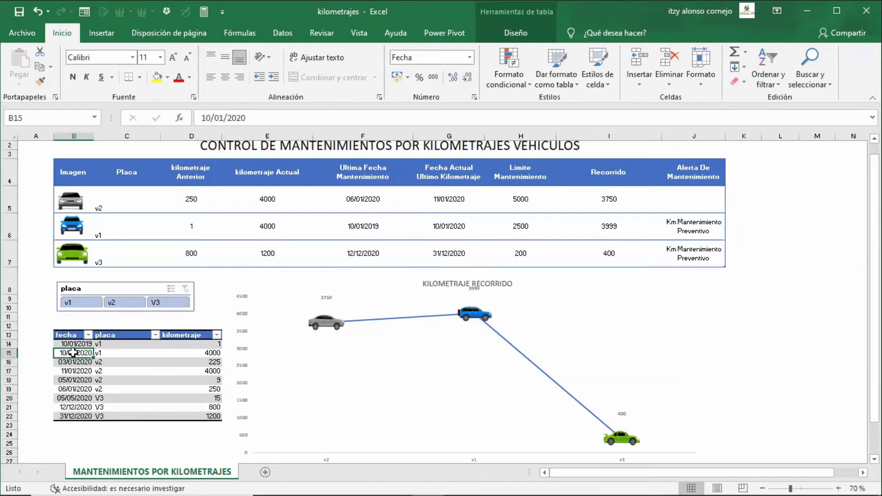
pyautogui.click(105, 336)
pyautogui.click(185, 344)
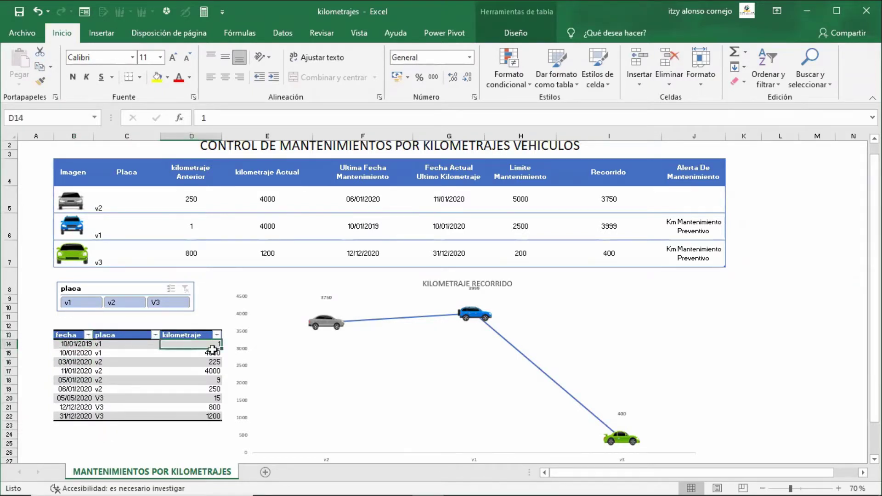
pyautogui.click(197, 330)
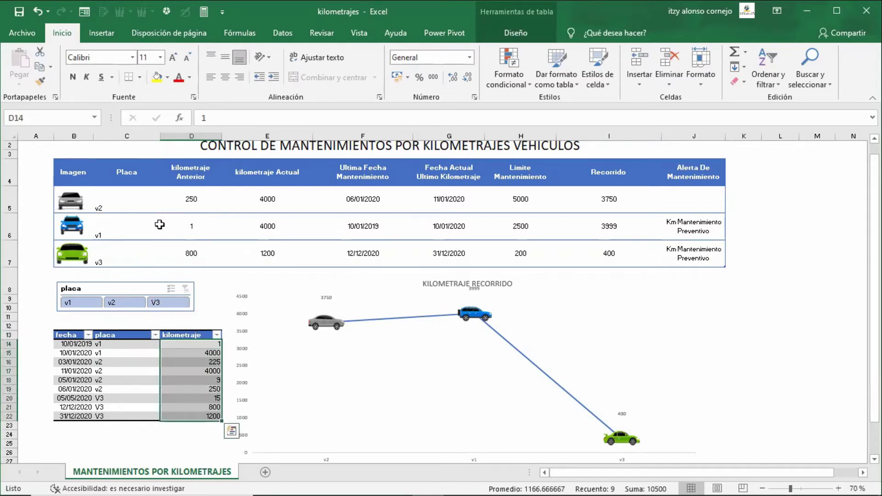
# Compare the Placa entries of the main vehicle table with the first v1 records in the small mileage table
pyautogui.moveTo(106, 203); pyautogui.dragTo(136, 252)
pyautogui.click(118, 353)
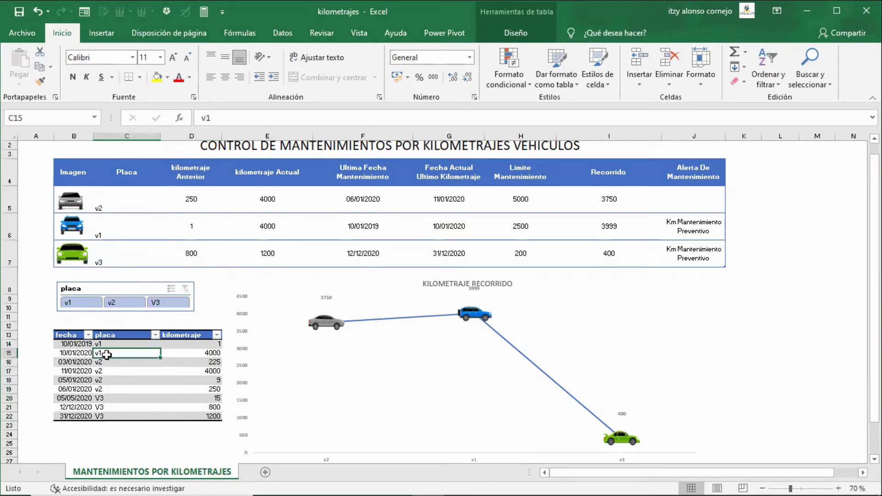
pyautogui.click(73, 352)
pyautogui.click(104, 344)
pyautogui.click(187, 344)
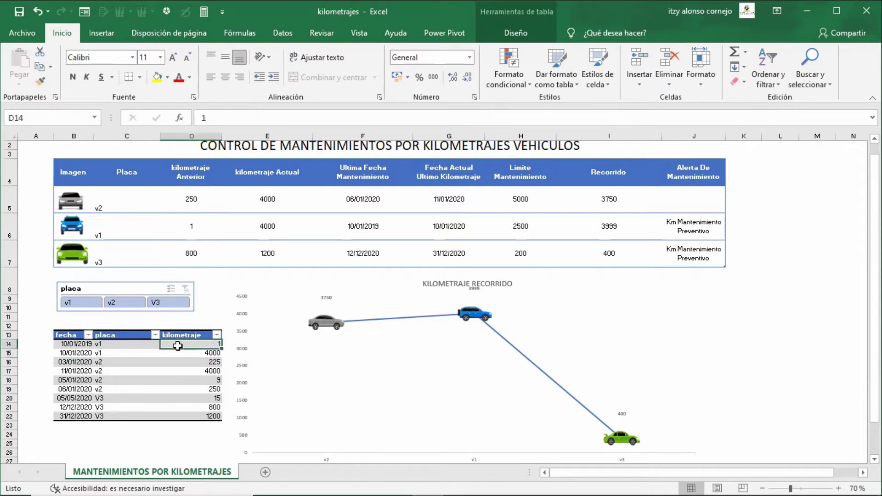
# Clear the contents of the small mileage table's records in B15:D22, keeping only the first v1 record
pyautogui.click(212, 354)
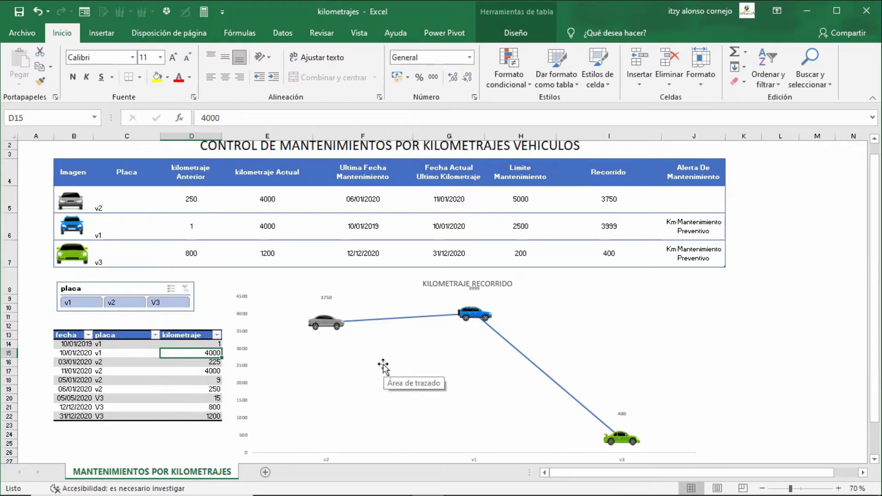
pyautogui.press('Left')
pyautogui.press('Left')
pyautogui.hotkey('shift', 'Right')
pyautogui.hotkey('shift', 'Right')
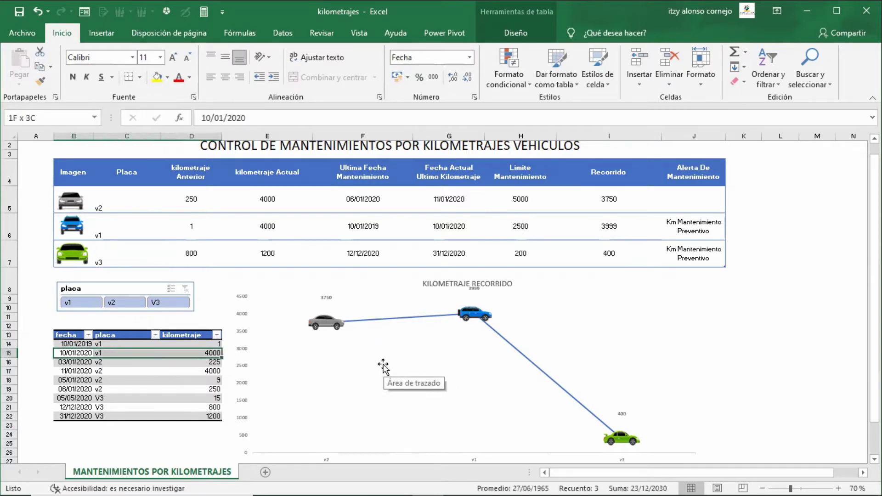
pyautogui.hotkey('shift', 'Down')
pyautogui.hotkey('shift', 'Down')
pyautogui.hotkey('shift', 'Down')
pyautogui.hotkey('shift', 'Down')
pyautogui.hotkey('shift', 'Down')
pyautogui.hotkey('shift', 'Down')
pyautogui.hotkey('shift', 'Down')
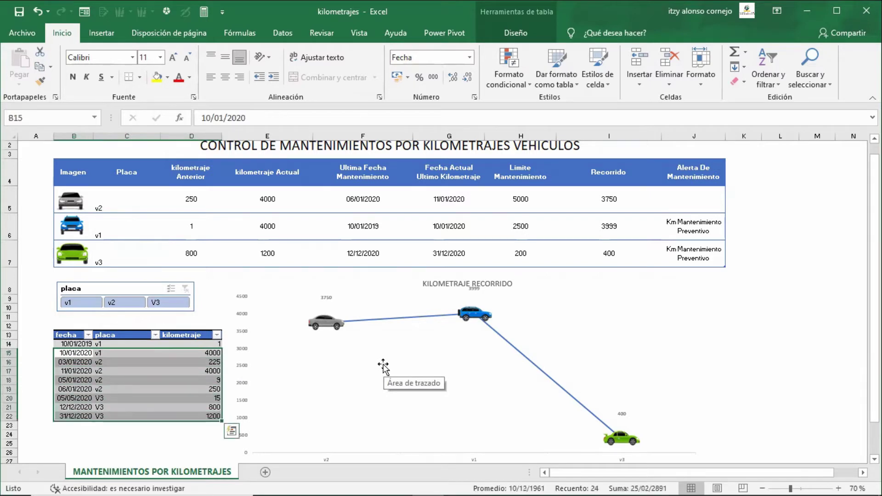
pyautogui.press('Delete')
pyautogui.press('Up')
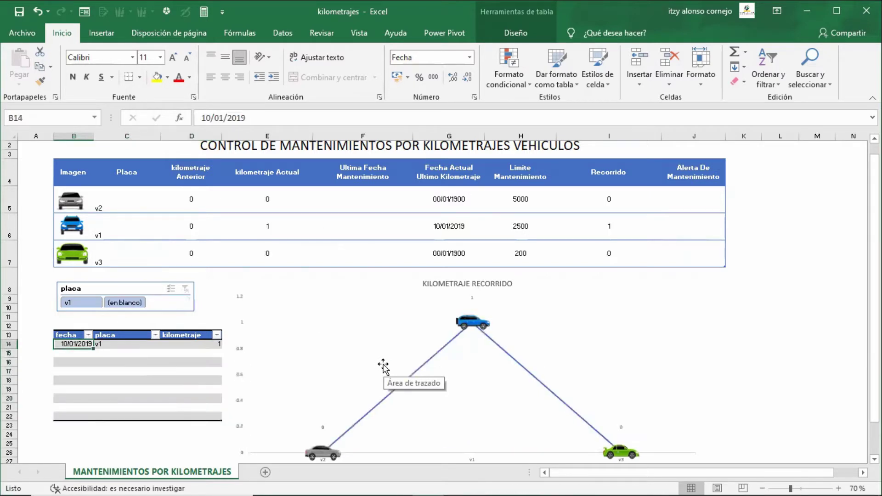
# Enter a record in row 15 of the small mileage table with fecha 11-2-2019, placa v1 and kilometraje 2600
pyautogui.click(72, 352)
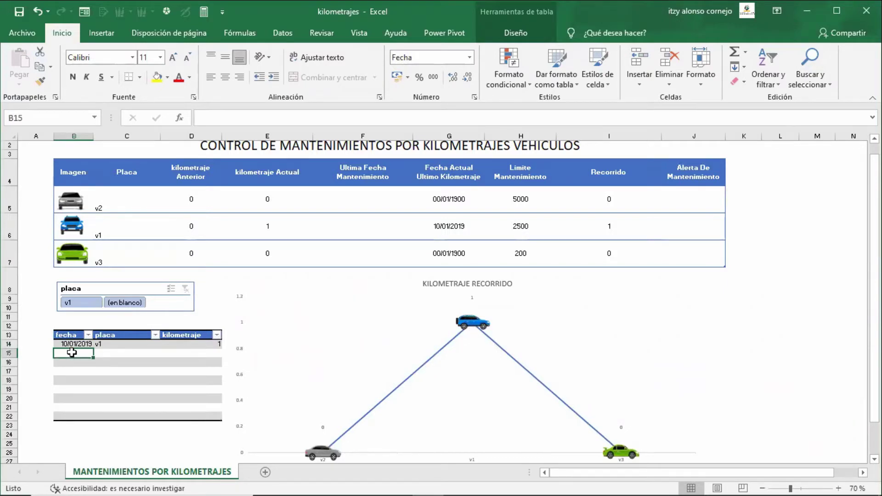
pyautogui.write('11-2-201')
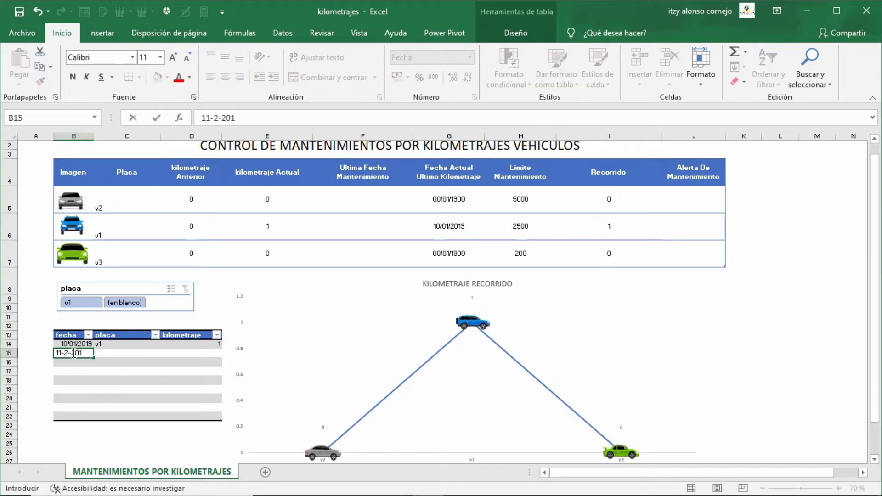
pyautogui.write('9')
pyautogui.press('Tab')
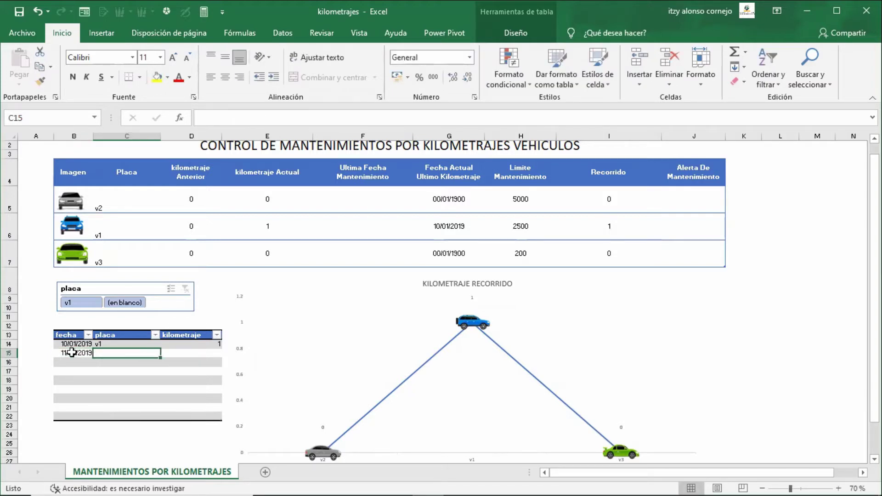
pyautogui.write('v1')
pyautogui.press('Tab')
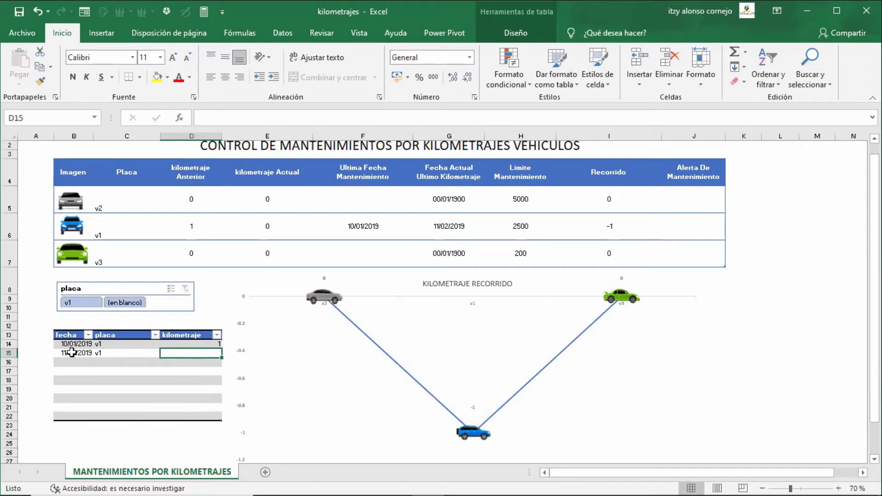
pyautogui.write('2600')
pyautogui.press('Return')
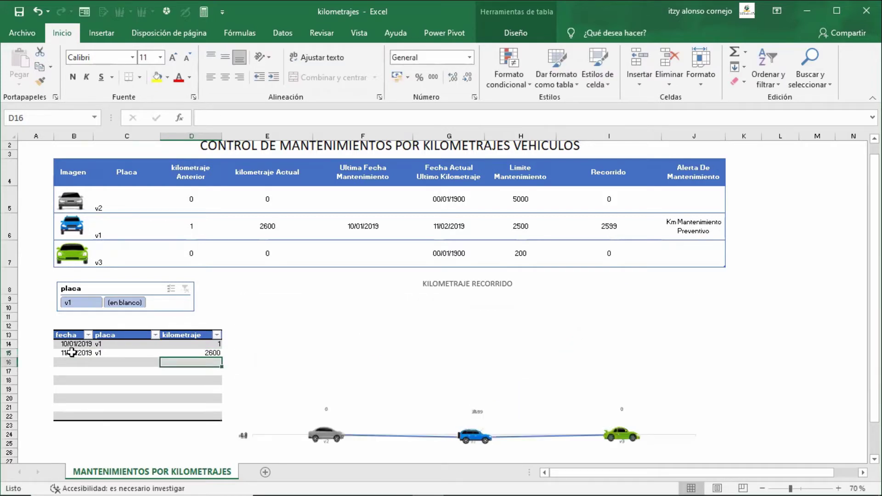
# Check the v1 row's kilometraje Anterior, kilometraje Actual and Alerta De Mantenimiento cells against the record in row 15
pyautogui.press('Up')
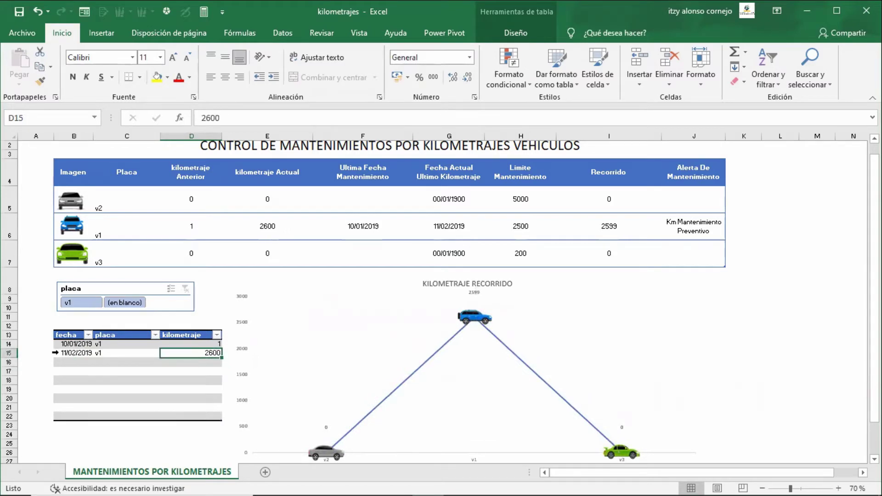
pyautogui.click(191, 225)
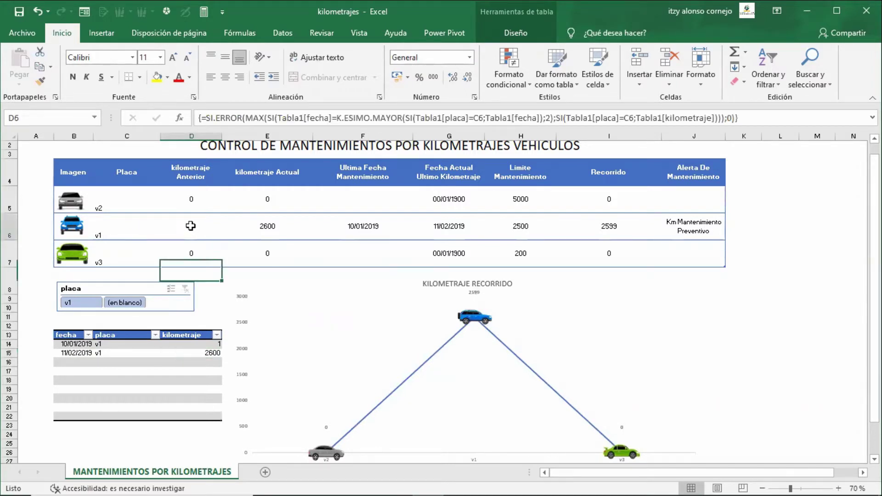
pyautogui.click(259, 230)
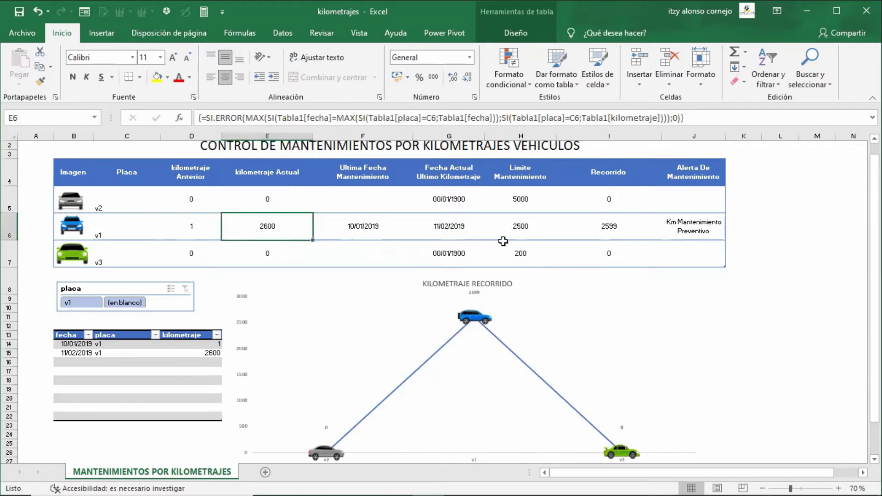
pyautogui.click(695, 227)
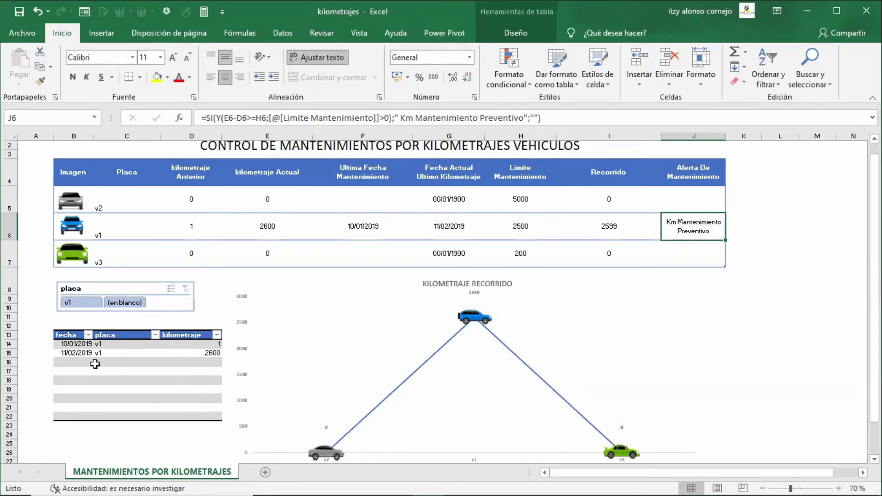
# Enter a record in row 16 of the small mileage table with fecha 26-3-2019, placa v1 and kilometraje 6000
pyautogui.click(78, 363)
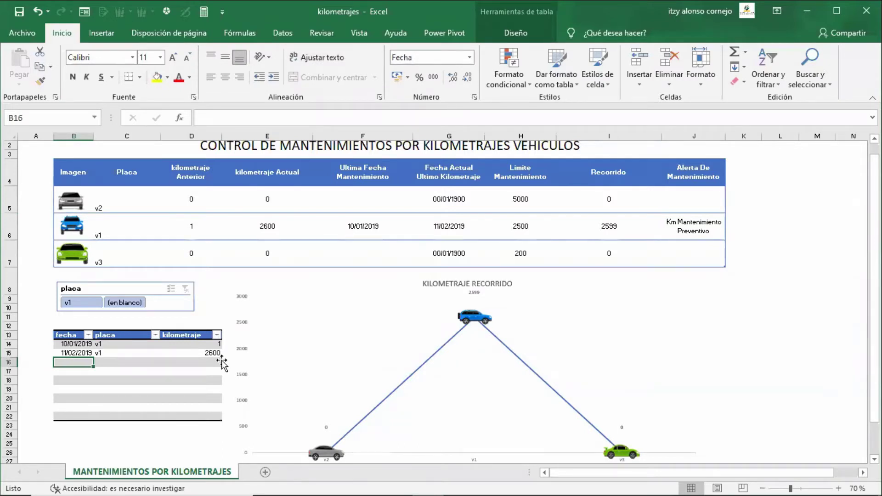
pyautogui.write('26-3-')
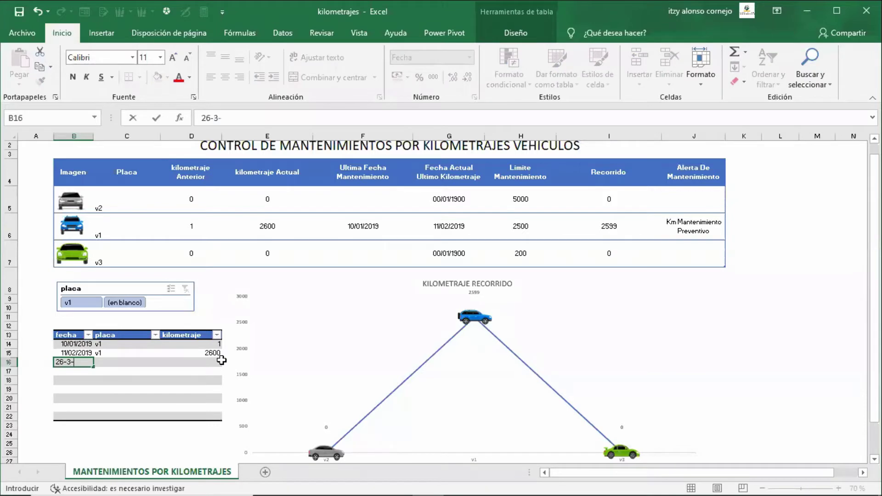
pyautogui.write('2019')
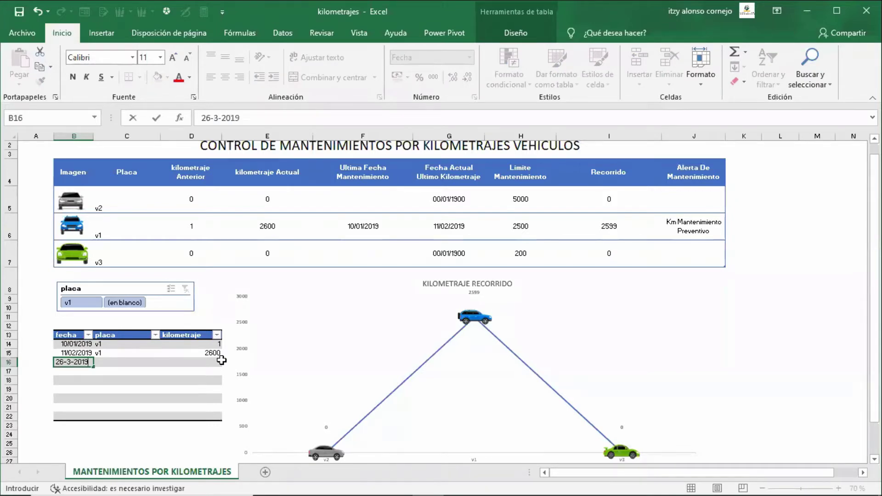
pyautogui.press('Tab')
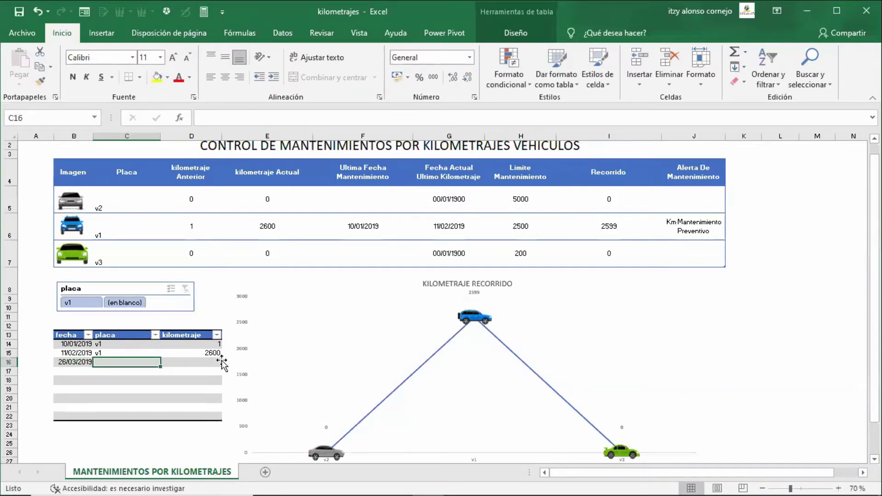
pyautogui.write('v1')
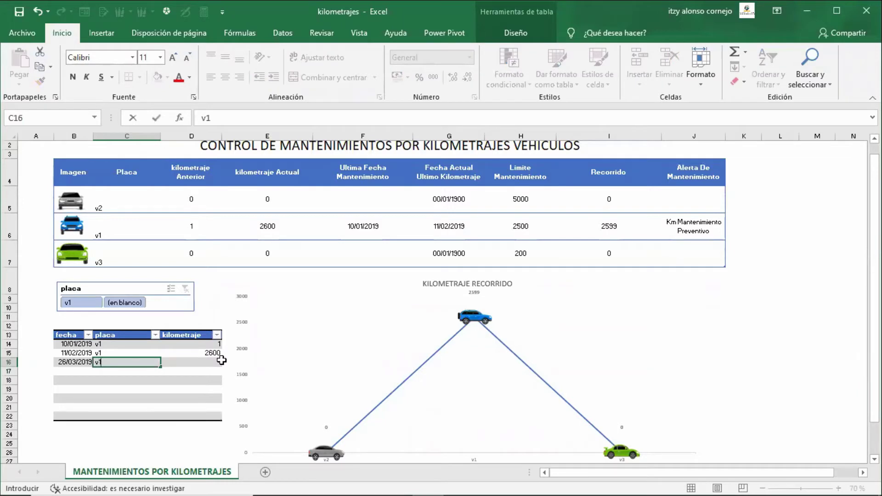
pyautogui.press('Tab')
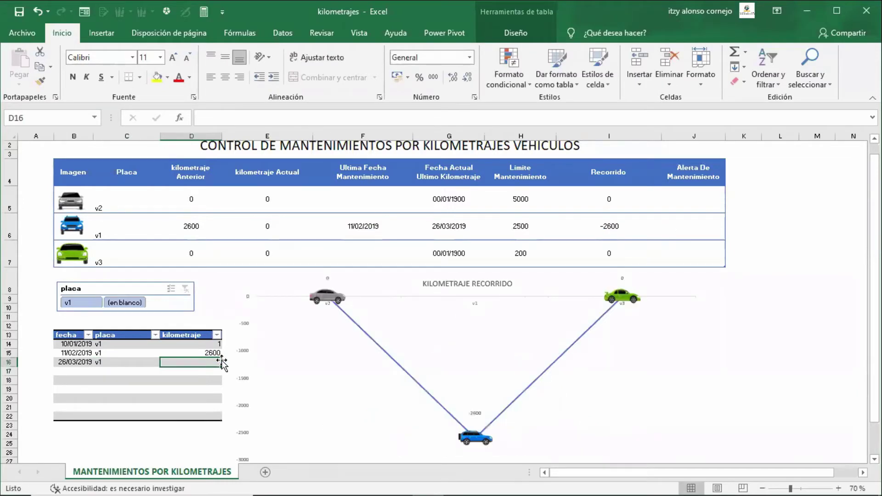
pyautogui.write('6000')
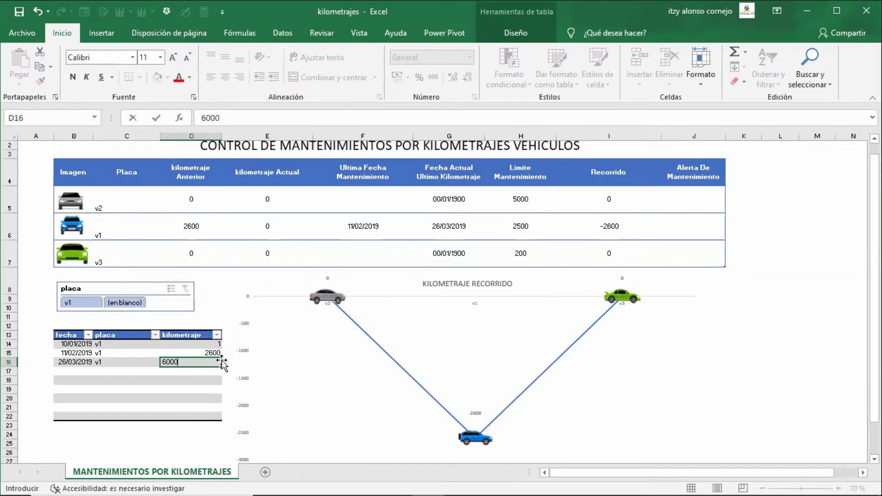
pyautogui.press('Return')
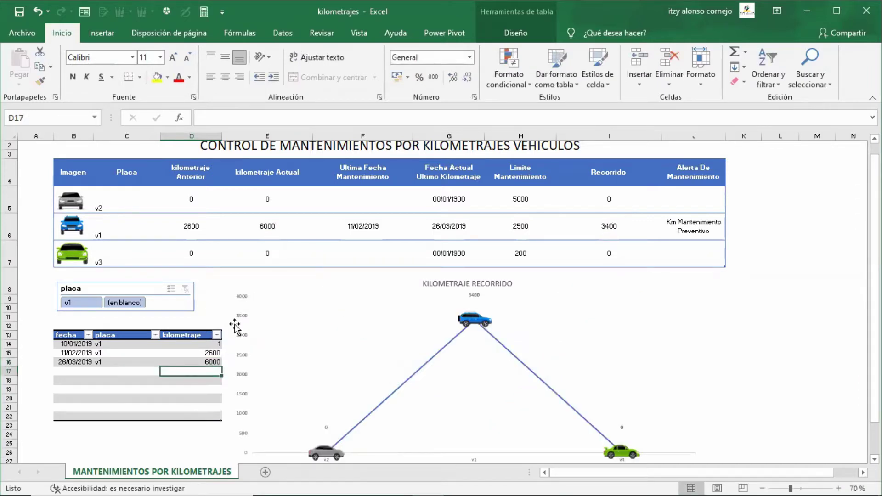
# Compare v1's kilometraje Anterior, kilometraje Actual and Recorrido cells in the main table with the three v1 mileage records
pyautogui.click(102, 236)
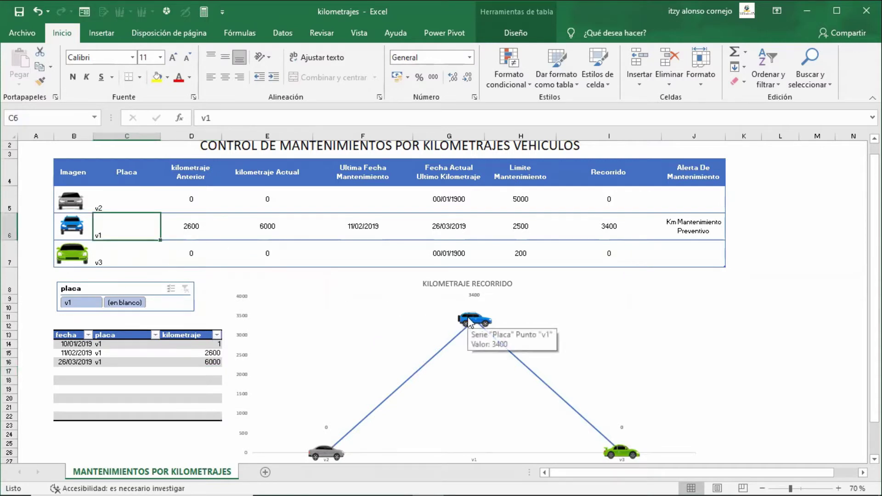
pyautogui.click(186, 228)
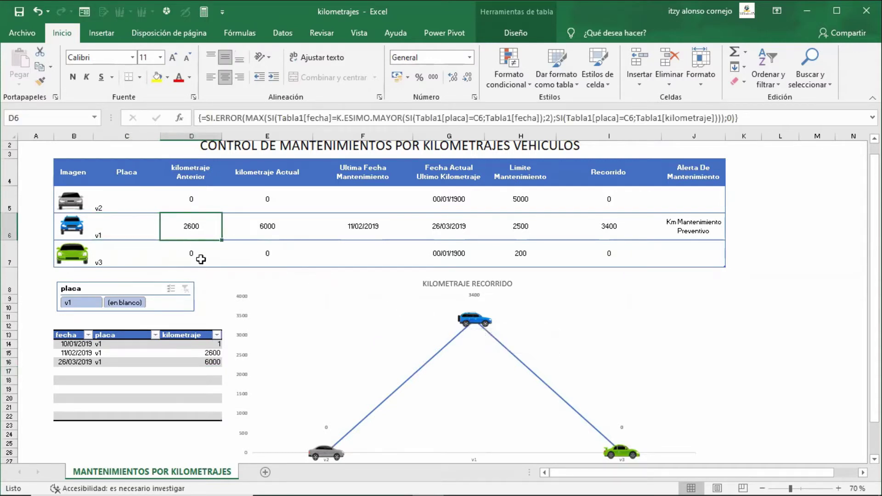
pyautogui.click(205, 345)
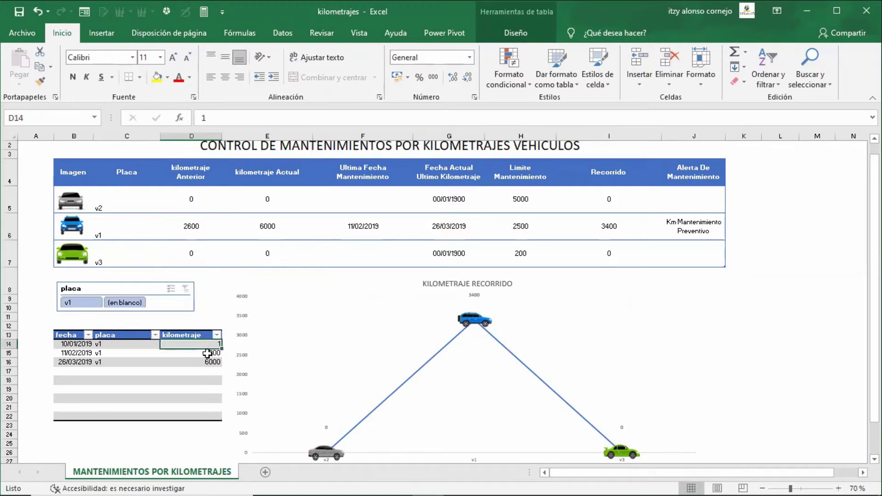
pyautogui.click(207, 355)
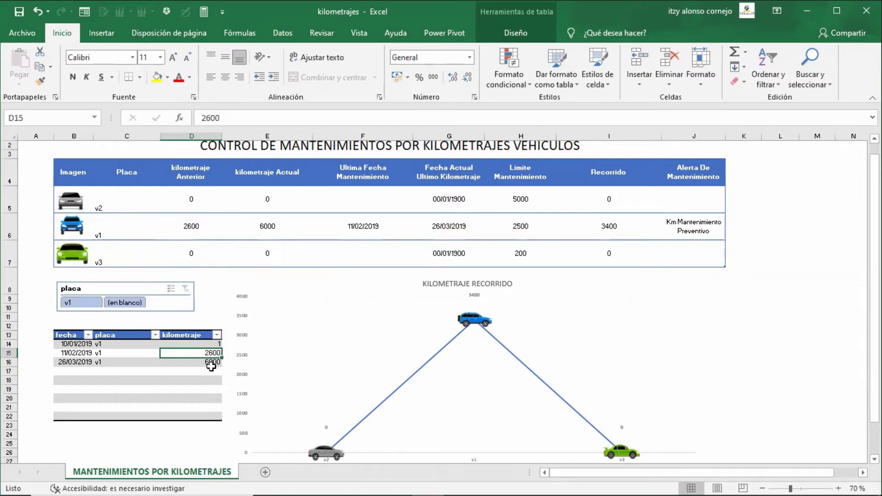
pyautogui.click(208, 364)
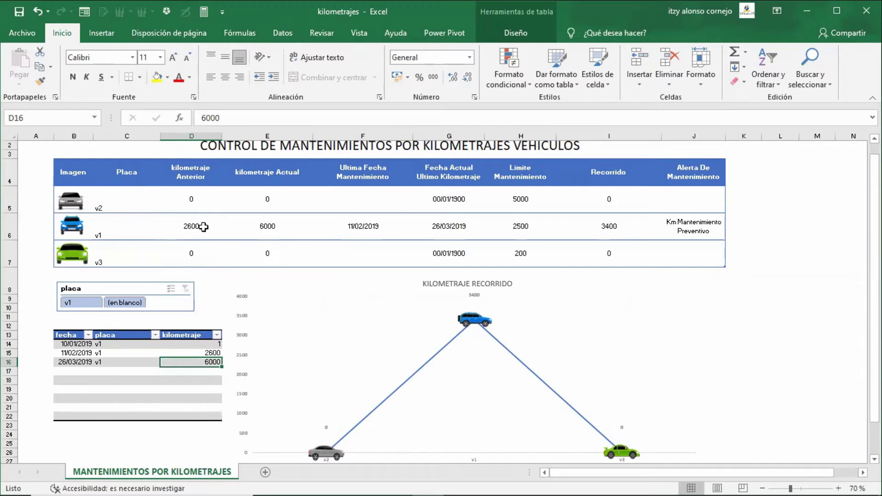
pyautogui.click(190, 228)
pyautogui.click(260, 232)
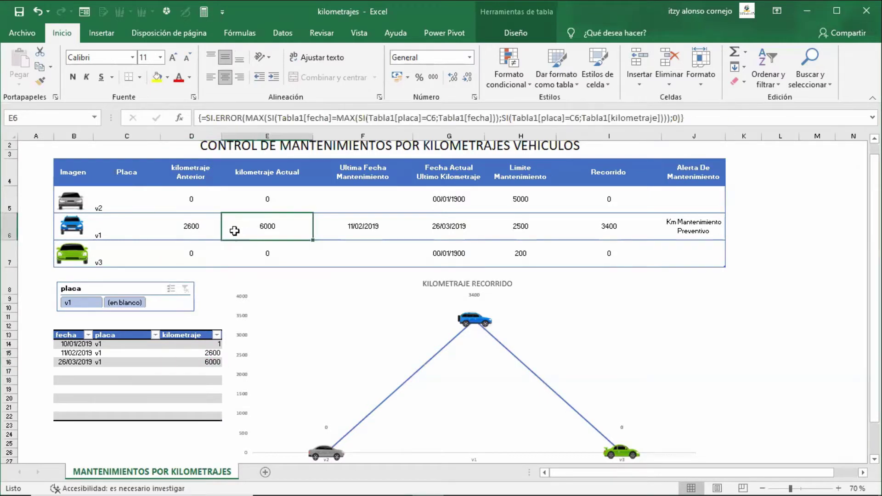
pyautogui.click(199, 231)
pyautogui.click(254, 227)
pyautogui.click(611, 227)
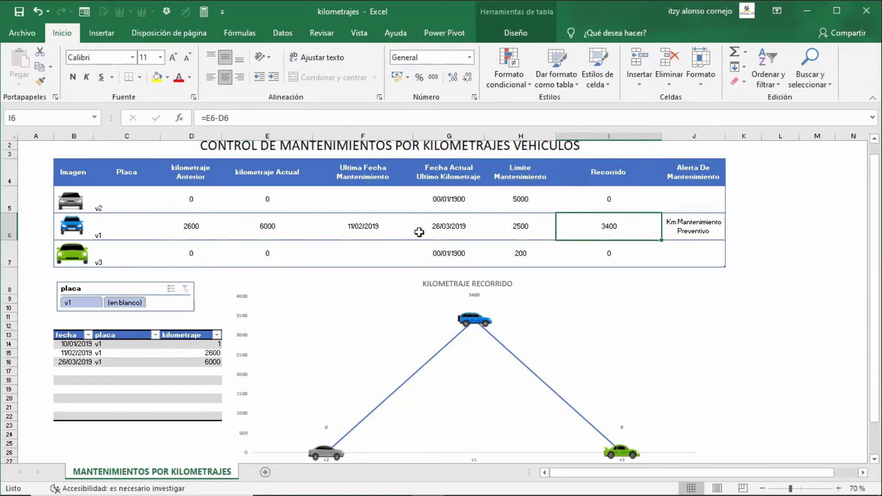
# Check v1's image, placa, kilometraje Anterior, kilometraje Actual and Ultima Fecha Mantenimiento cells against the fecha in row 15
pyautogui.click(101, 232)
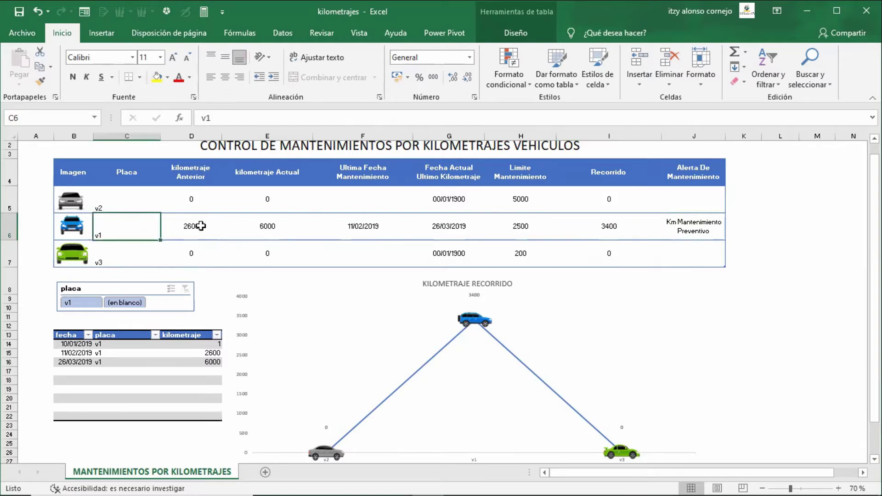
pyautogui.click(83, 228)
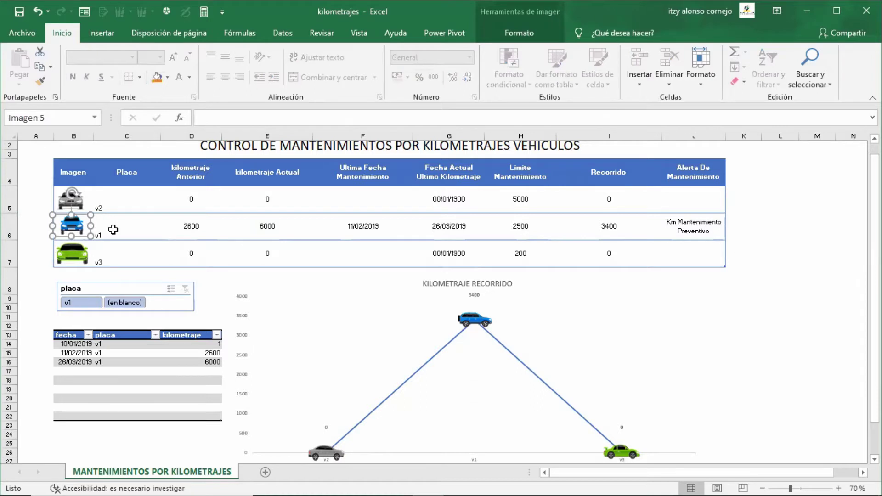
pyautogui.click(113, 230)
pyautogui.click(190, 229)
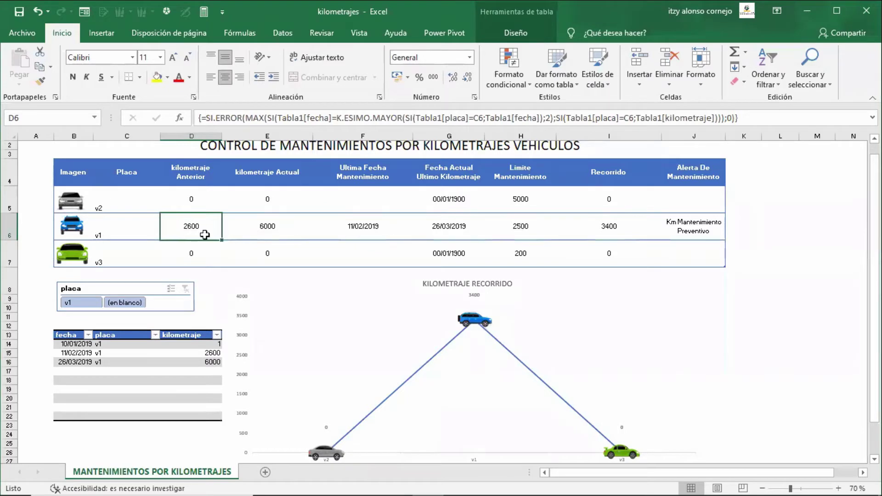
pyautogui.click(268, 227)
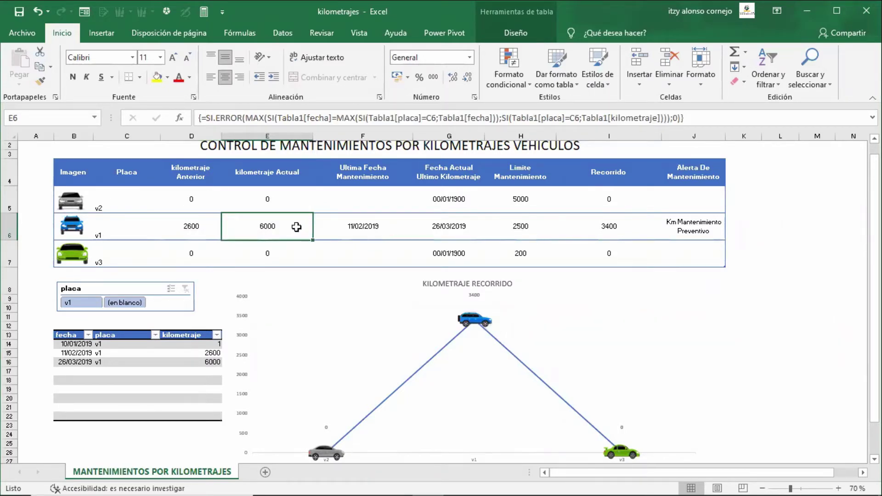
pyautogui.click(196, 230)
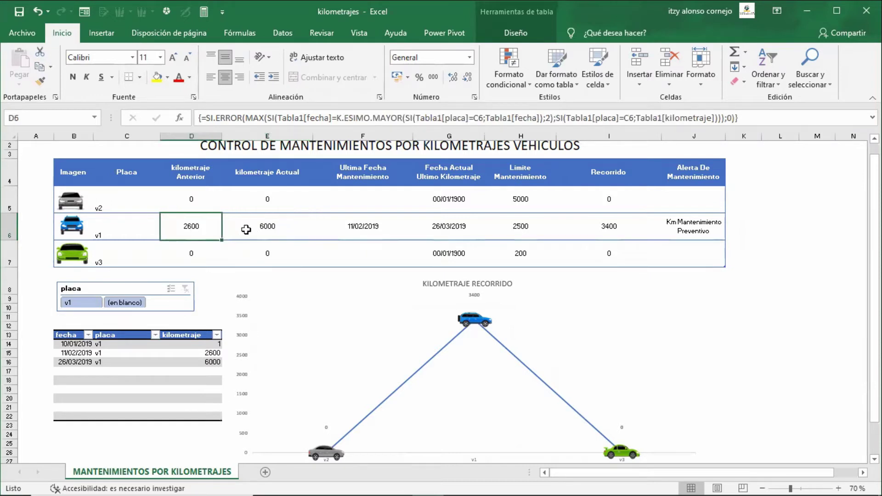
pyautogui.click(363, 231)
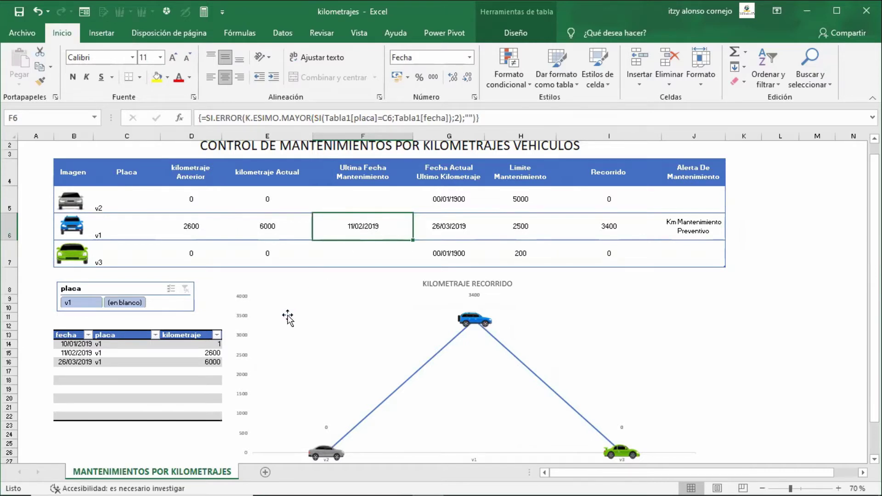
pyautogui.click(76, 357)
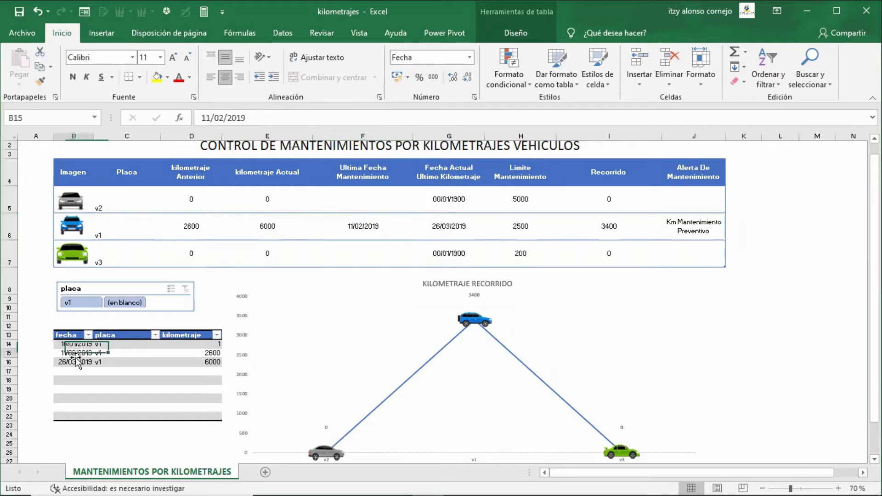
# Enter a record in row 17 of the small mileage table with fecha 10-1-2020, placa v2 and kilometraje 1
pyautogui.click(84, 372)
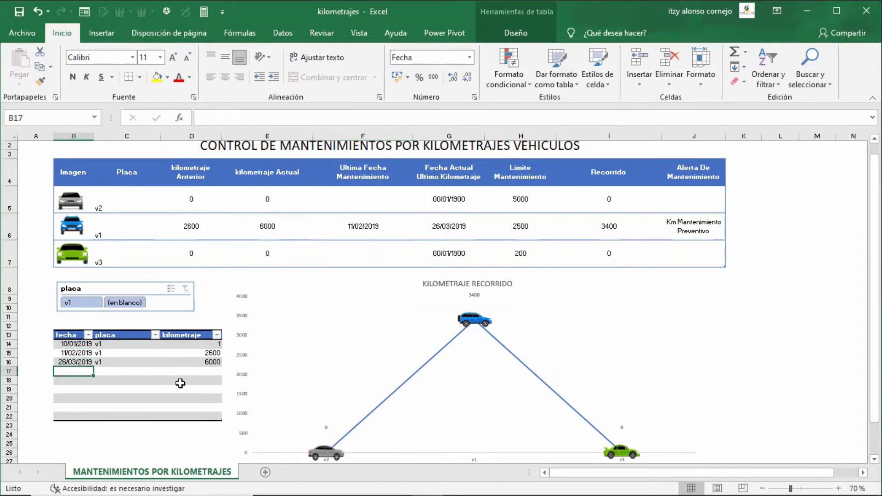
pyautogui.write('10-1-2020')
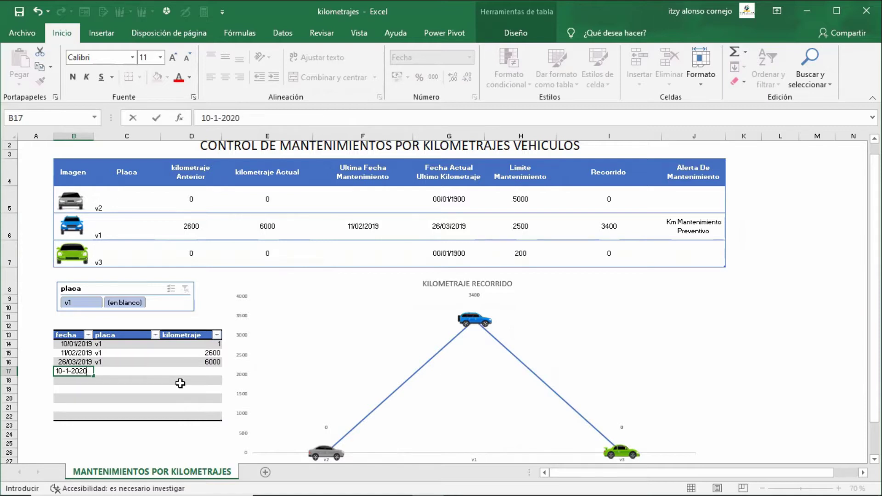
pyautogui.press('Tab')
pyautogui.write('v2')
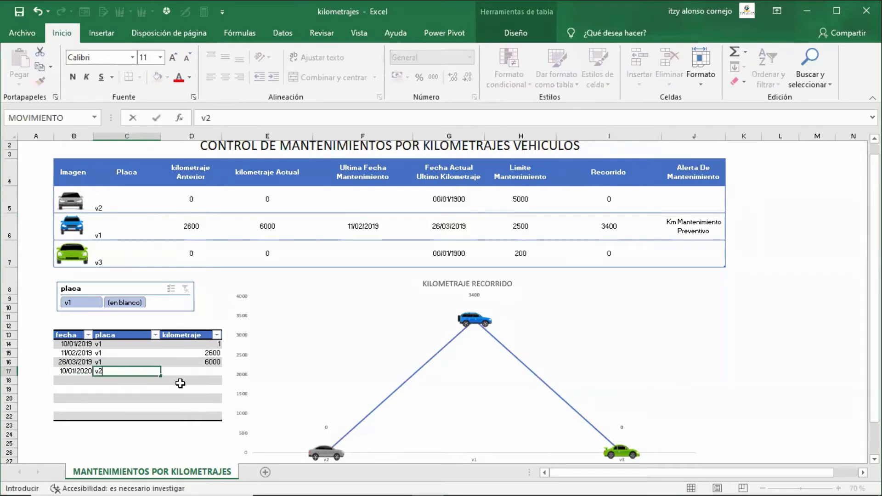
pyautogui.press('Tab')
pyautogui.write('1')
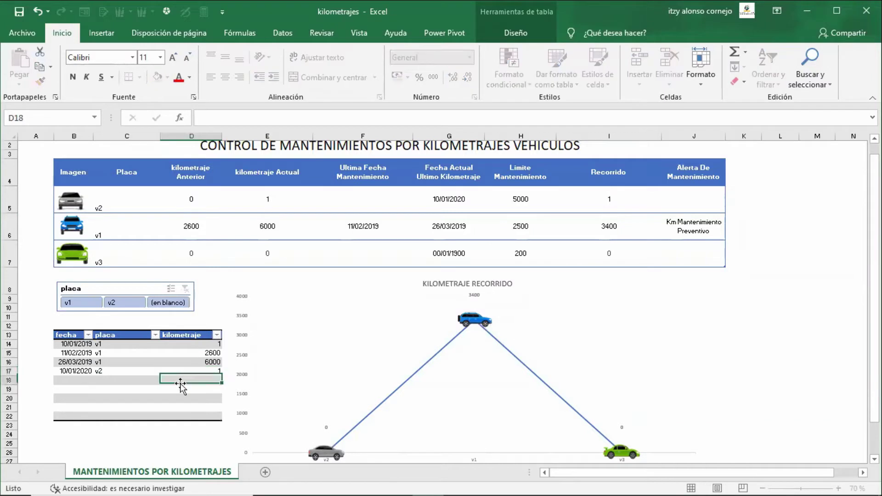
# Enter a record in row 18 of the small mileage table with fecha 11-2-2020, placa v and kilometraje 6000
pyautogui.press('Tab')
pyautogui.write('11-')
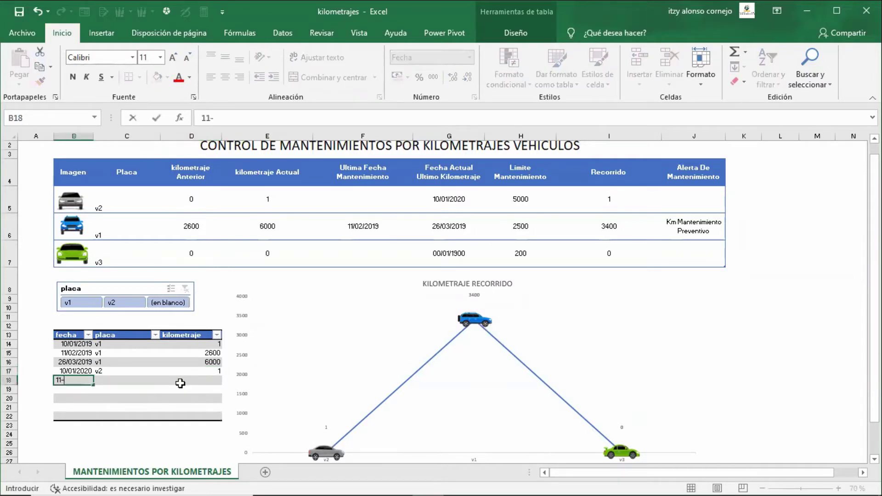
pyautogui.write('2-2020')
pyautogui.press('Tab')
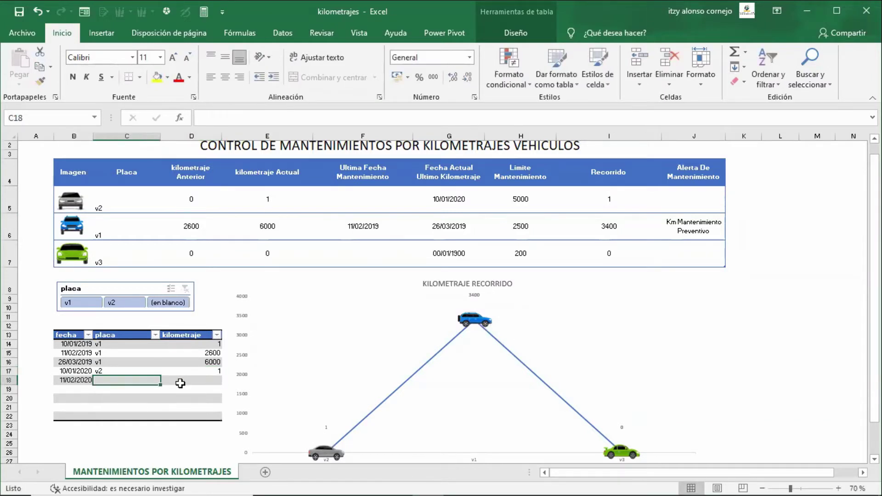
pyautogui.write('v')
pyautogui.press('Tab')
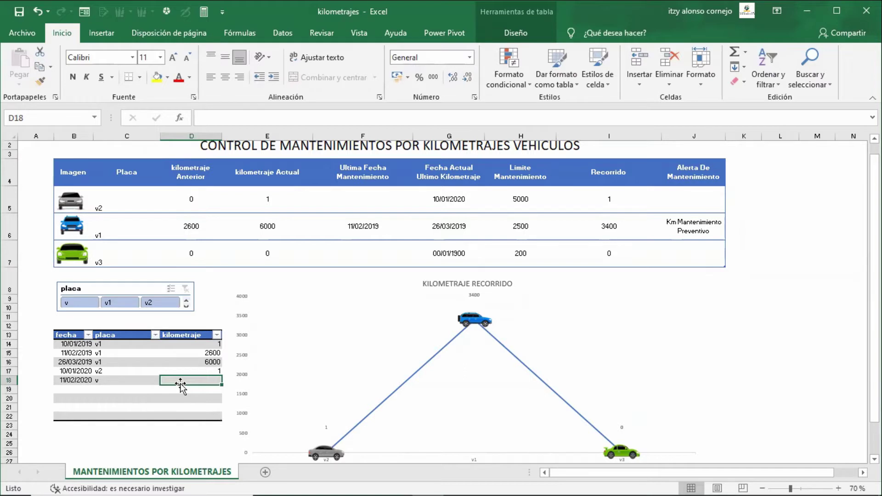
pyautogui.write('6000')
pyautogui.press('Return')
# Correct the placa of the record in row 18 to v2
pyautogui.press('Up')
pyautogui.press('Left')
pyautogui.press('Left')
pyautogui.press('Right')
pyautogui.press('Right')
pyautogui.press('Left')
pyautogui.press('Left')
pyautogui.press('Right')
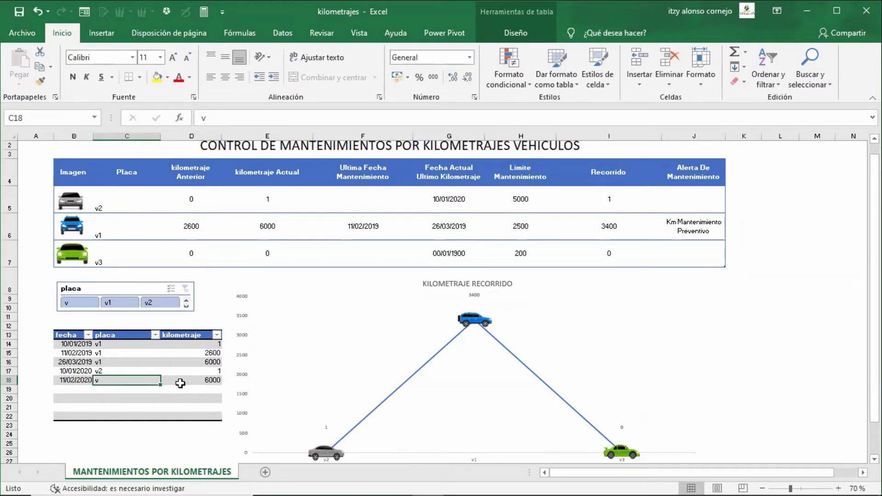
pyautogui.press('F2')
pyautogui.press('Return')
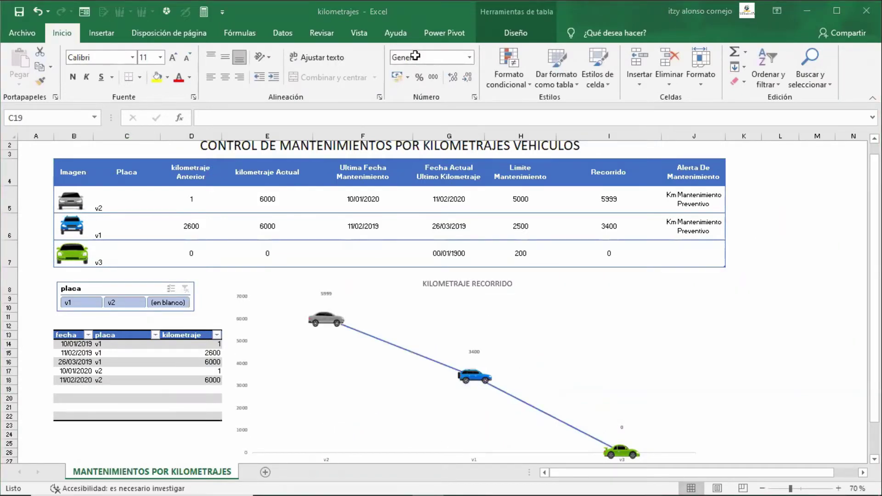
# Examine the fecha, placa and kilometraje cells of the v2 record in row 17
pyautogui.click(196, 381)
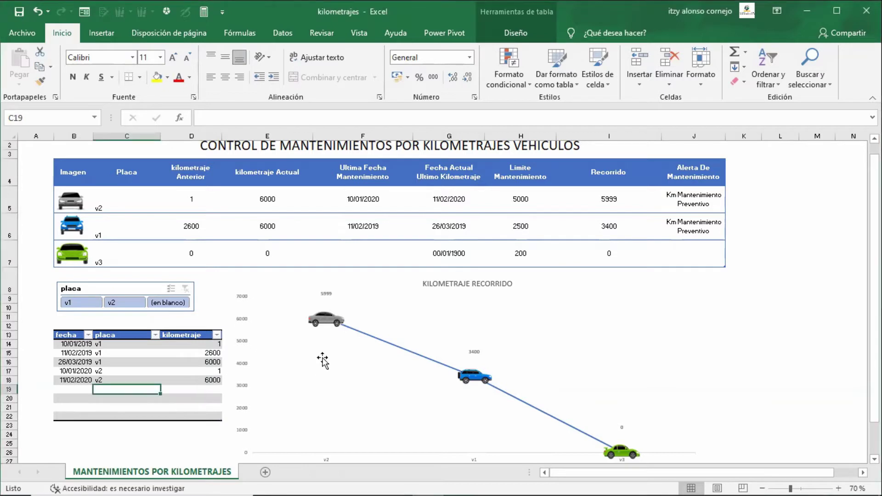
pyautogui.press('Up')
pyautogui.press('Up')
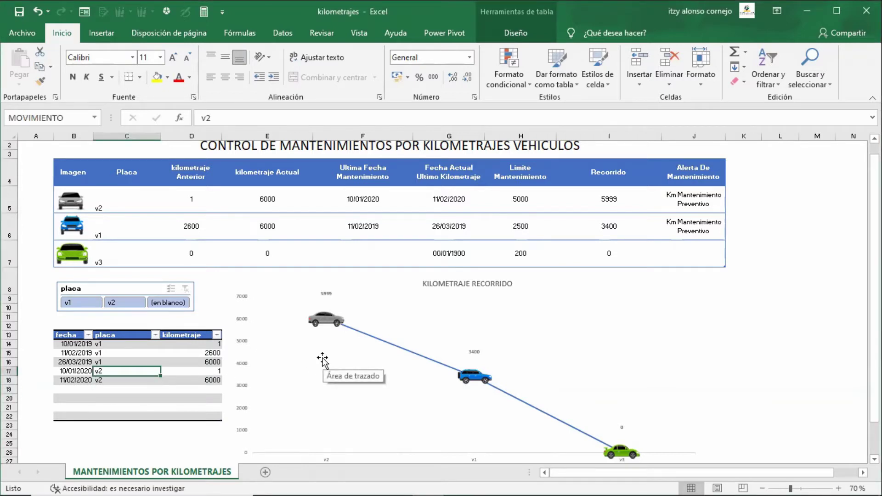
pyautogui.press('Right')
pyautogui.press('Left')
pyautogui.press('Left')
pyautogui.press('Left')
pyautogui.press('Right')
pyautogui.press('Right')
pyautogui.press('Right')
pyautogui.press('Left')
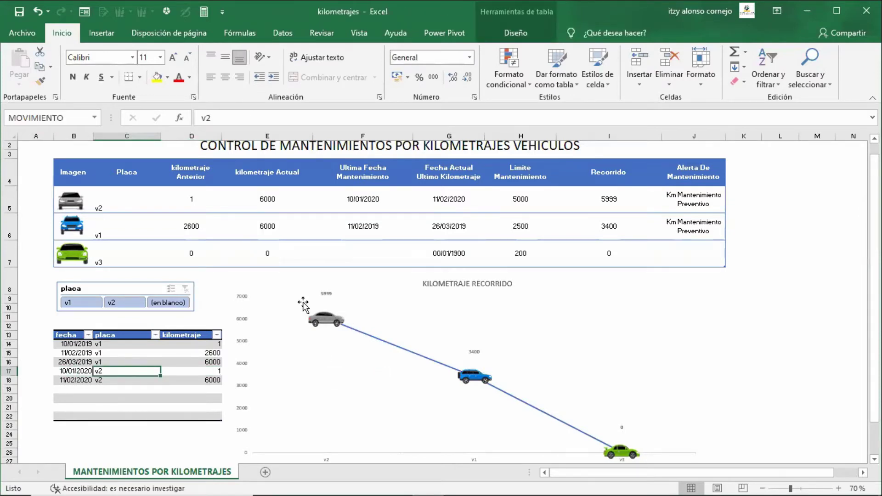
# Copy the two v2 records in rows 17 and 18 into rows 19 and 20 of the small mileage table
pyautogui.scroll(-1, 551, 398)
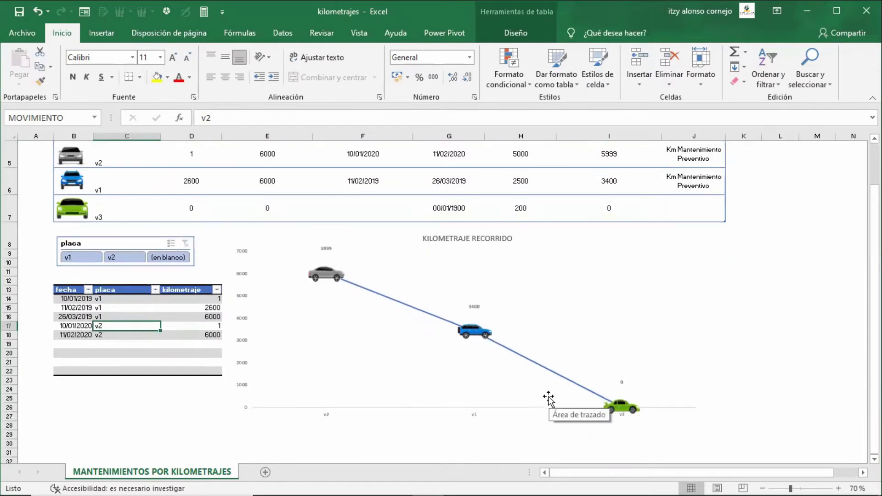
pyautogui.click(84, 327)
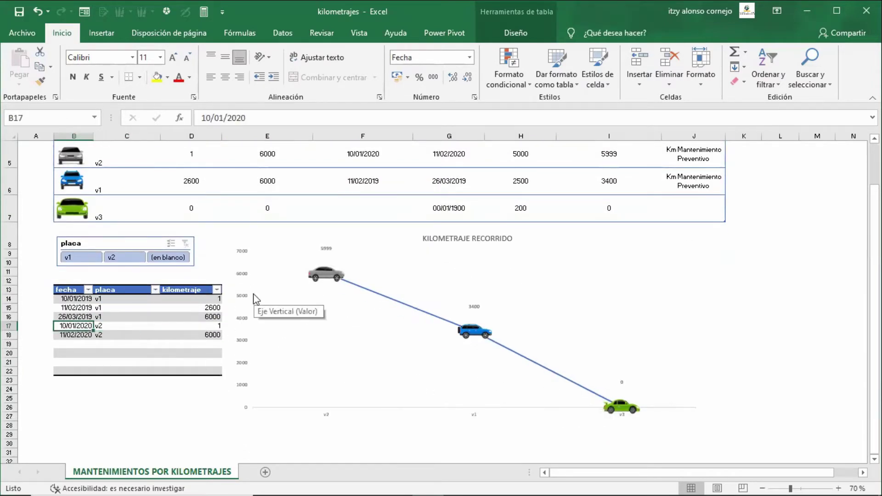
pyautogui.hotkey('shift', 'Right')
pyautogui.hotkey('shift', 'Right')
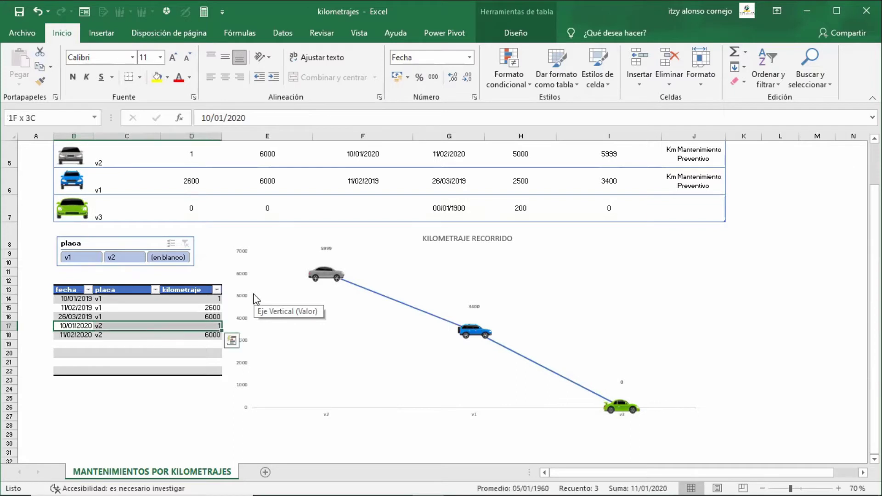
pyautogui.hotkey('shift', 'Down')
pyautogui.hotkey('ctrl', 'c')
pyautogui.press('Down')
pyautogui.press('Down')
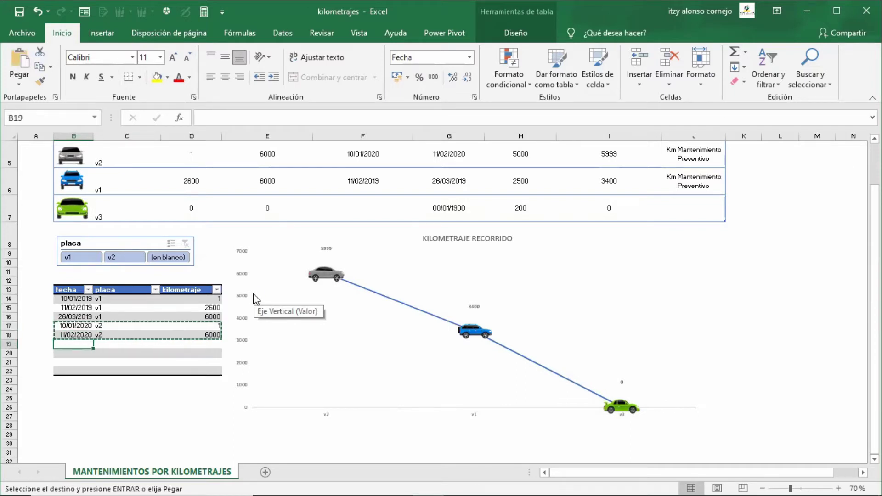
pyautogui.press('Return')
# Change the placa of the copied records in rows 19 and 20 to v3
pyautogui.press('Right')
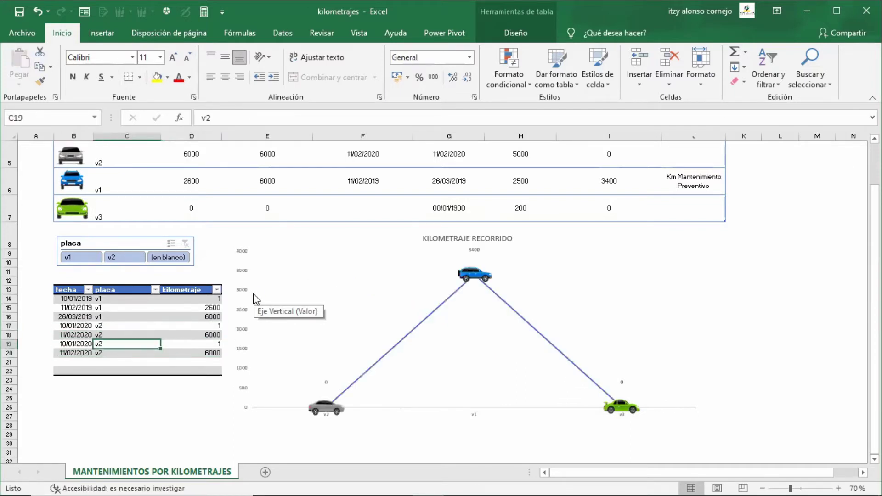
pyautogui.press('F2')
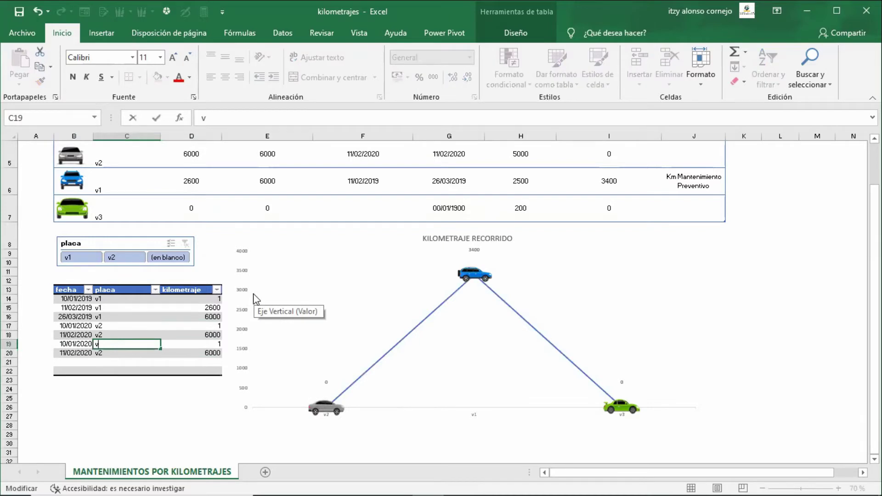
pyautogui.press('Return')
pyautogui.press('F2')
pyautogui.press('BackSpace')
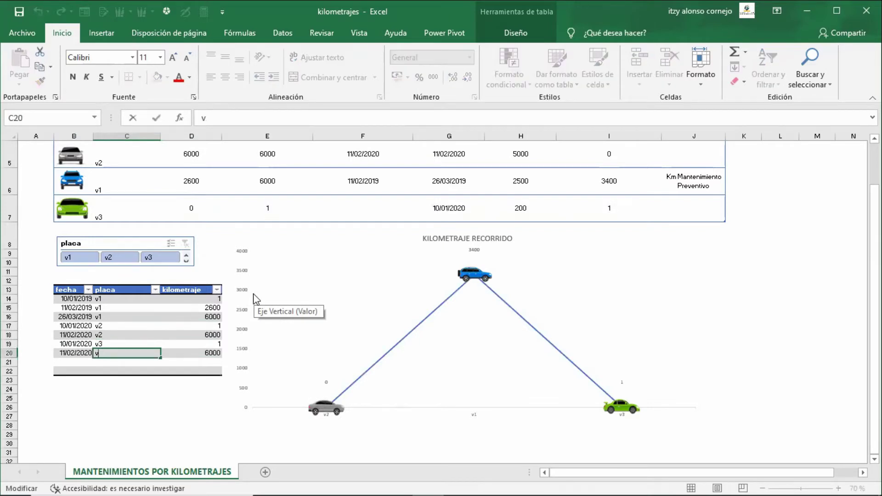
pyautogui.press('Return')
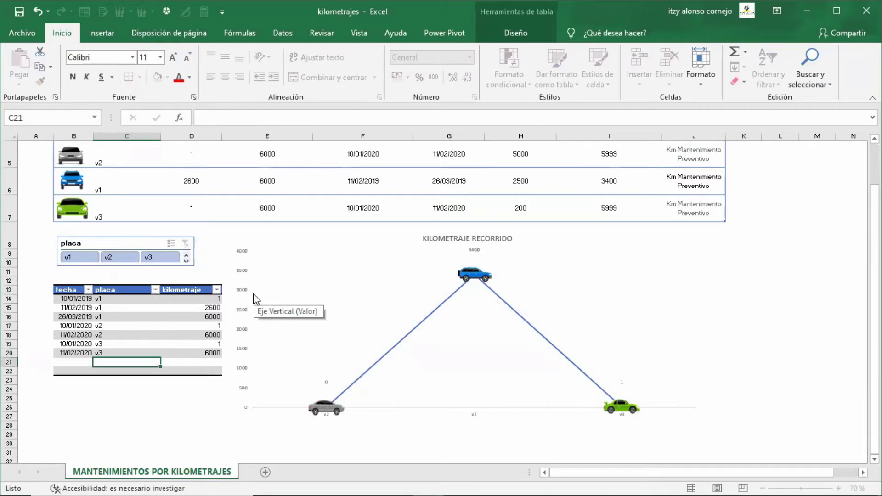
# Examine the main table's cells from kilometraje Anterior to Recorrido for all three vehicles, plus the v3 vehicle's image
pyautogui.press('Up')
pyautogui.press('Right')
pyautogui.press('Right')
pyautogui.press('Up')
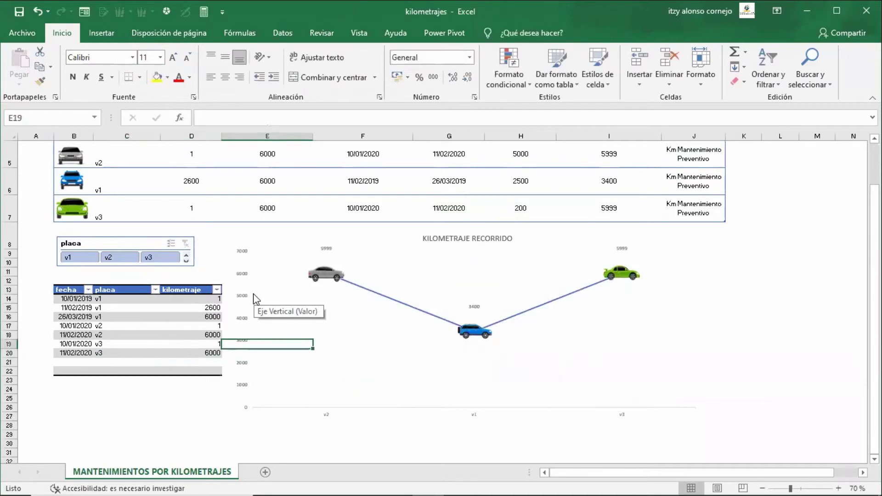
pyautogui.press('Left')
pyautogui.press('Up')
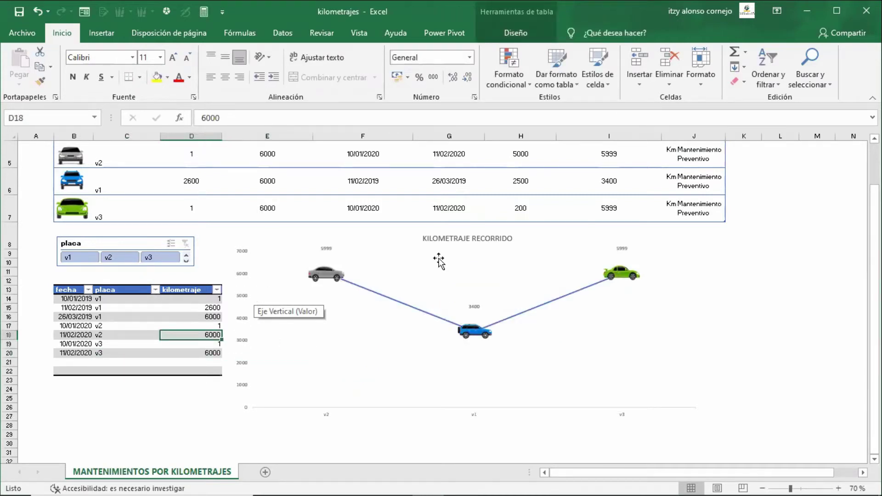
pyautogui.scroll(1, 394, 301)
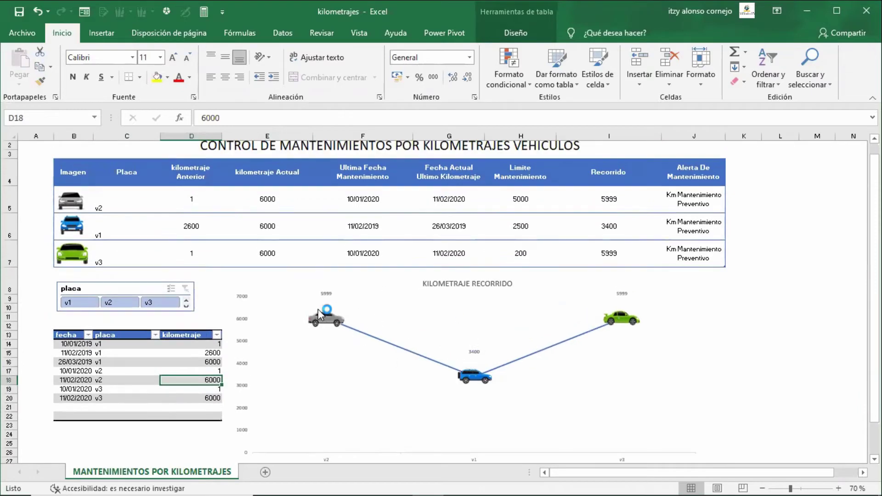
pyautogui.click(261, 234)
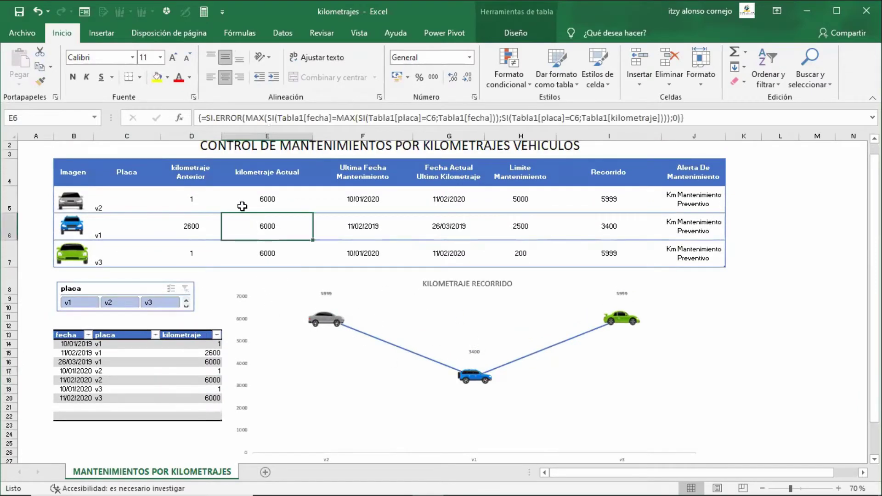
pyautogui.click(182, 200)
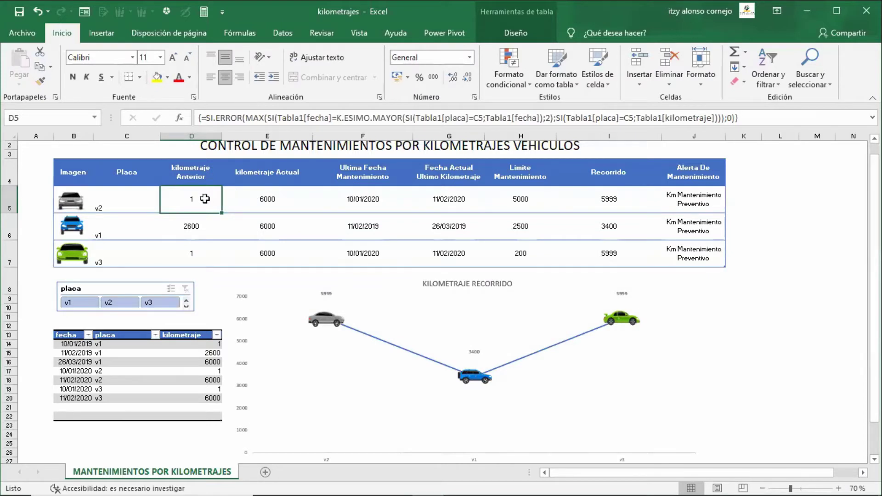
pyautogui.moveTo(202, 199); pyautogui.dragTo(582, 250)
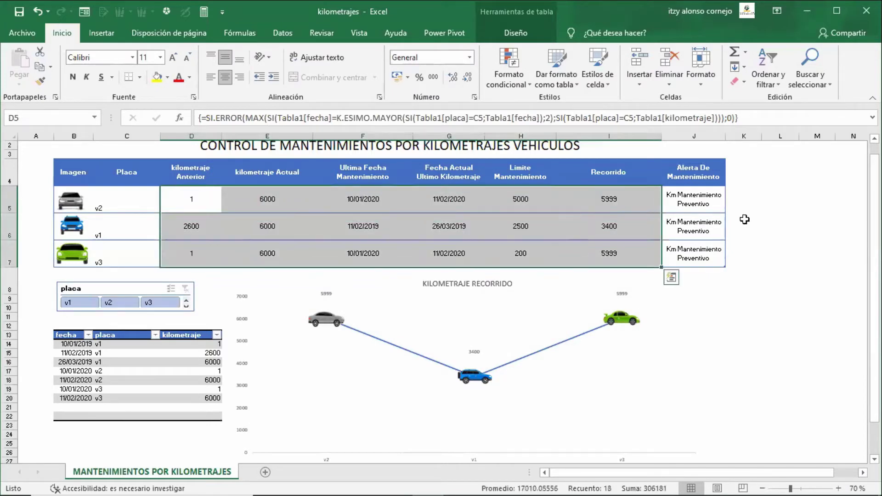
pyautogui.click(787, 210)
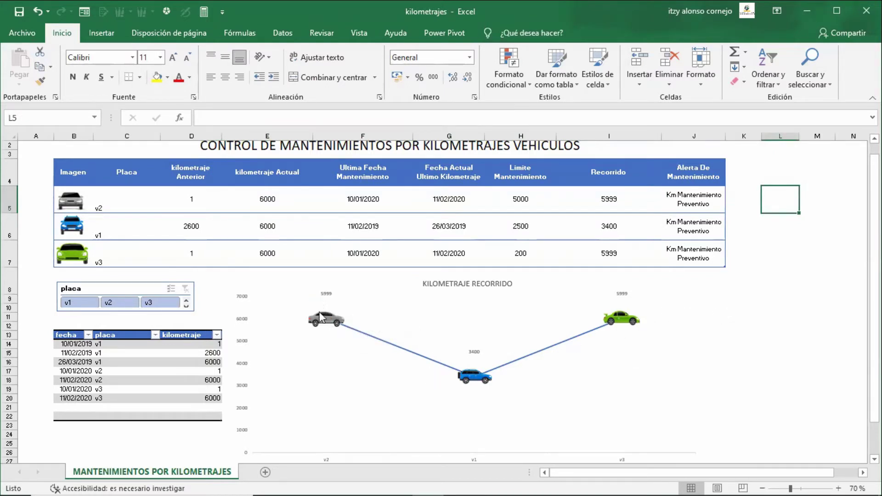
pyautogui.click(73, 253)
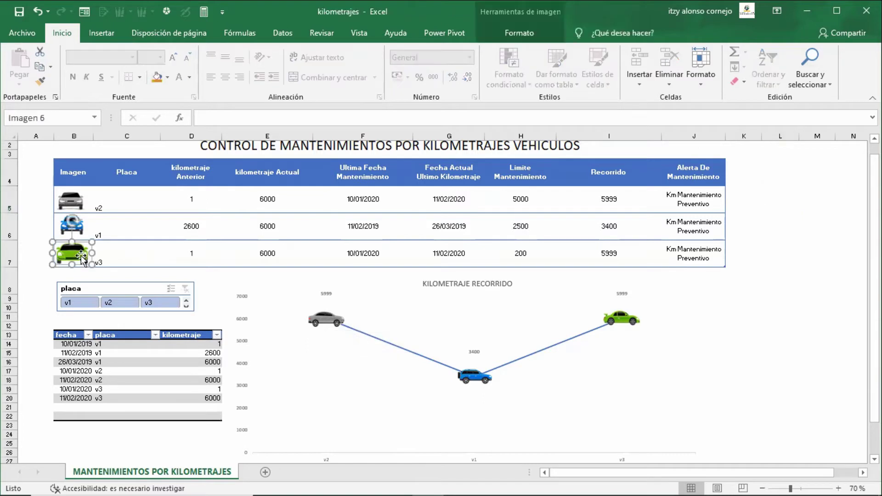
# Examine the v2, v1 and v3 vehicle markers in the KILOMETRAJE RECORRIDO chart
pyautogui.click(335, 325)
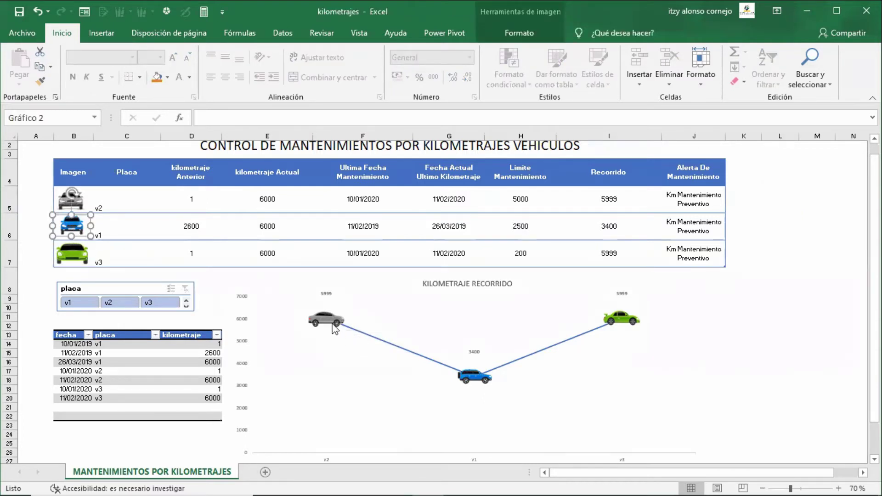
pyautogui.click(479, 376)
pyautogui.click(625, 324)
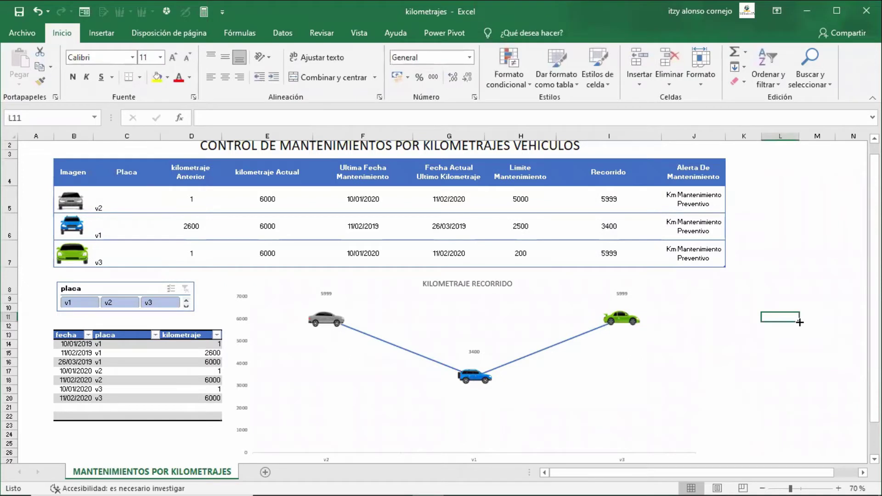
# Examine the kilometraje Anterior formula for v1 in cell D6
pyautogui.press('Left')
pyautogui.press('Left')
pyautogui.press('Left')
pyautogui.press('Left')
pyautogui.press('Left')
pyautogui.press('Left')
pyautogui.press('Left')
pyautogui.press('Left')
pyautogui.press('Left')
pyautogui.press('Left')
pyautogui.press('Left')
pyautogui.press('Up')
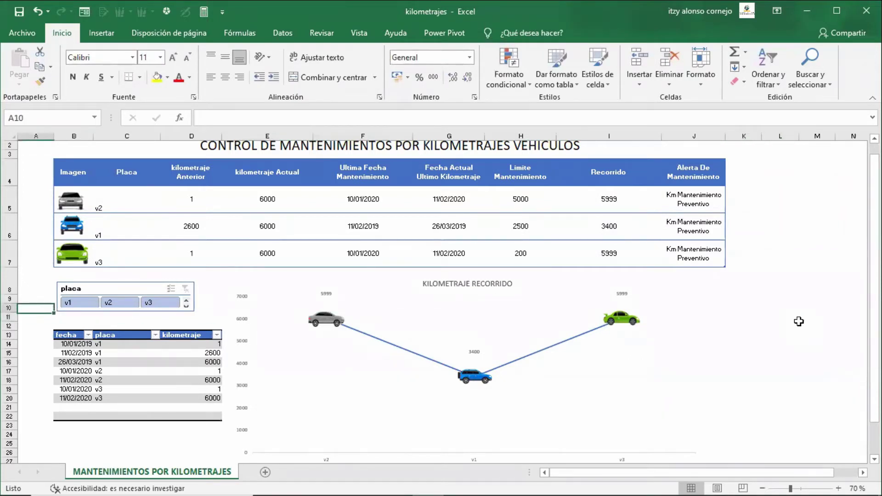
pyautogui.press('Up')
pyautogui.press('Up')
pyautogui.press('Up')
pyautogui.press('Up')
pyautogui.press('Right')
pyautogui.press('Right')
pyautogui.press('Right')
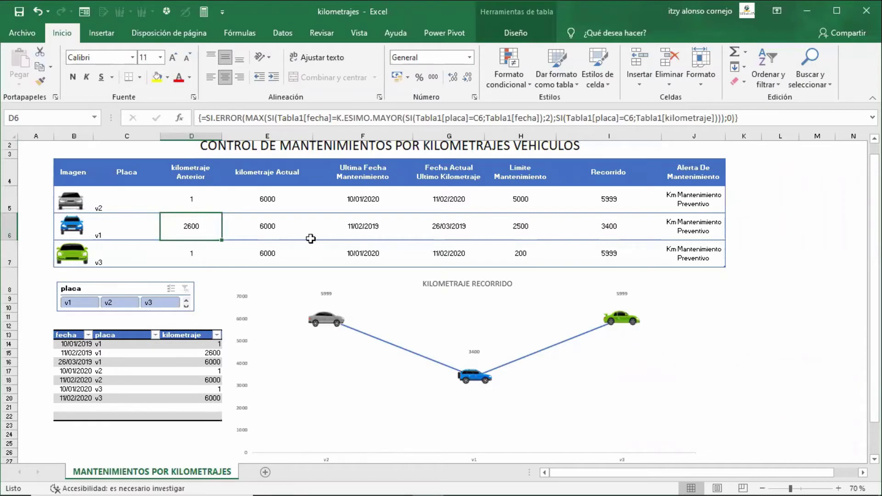
# Examine the SI.ERROR and K.ESIMO.MAYOR array formula for Ultima Fecha Mantenimiento in F5, plus the kilometraje Actual formula in E5
pyautogui.click(359, 199)
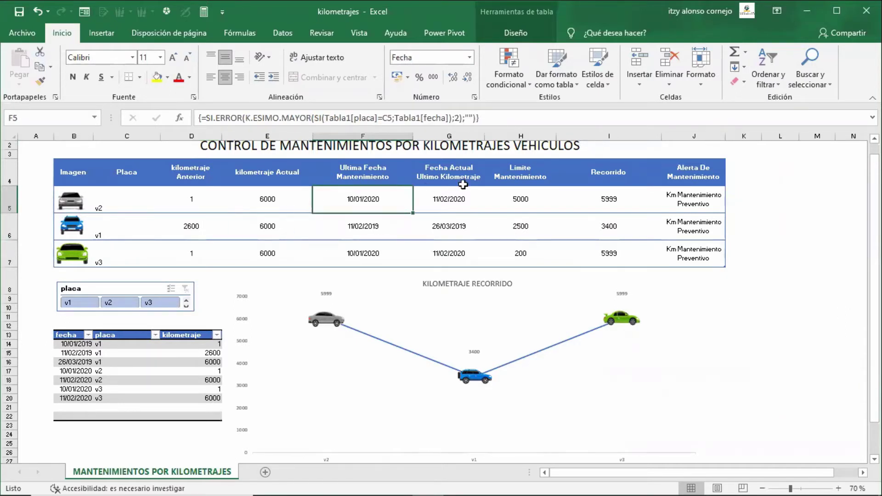
pyautogui.press('F2')
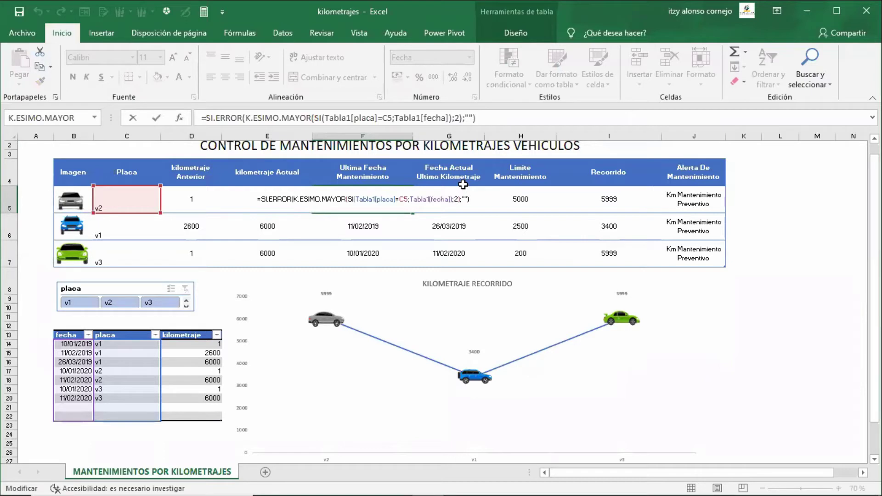
pyautogui.hotkey('ctrl', 'shift', 'Return')
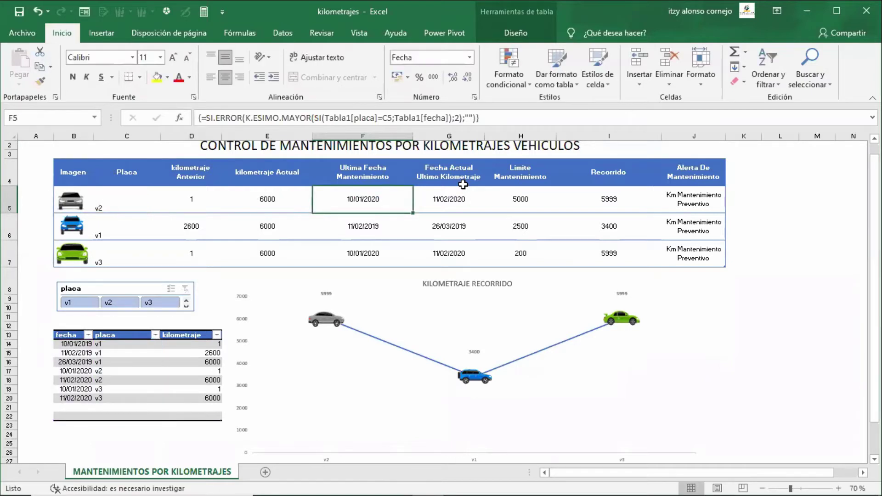
pyautogui.press('F2')
pyautogui.press('Home')
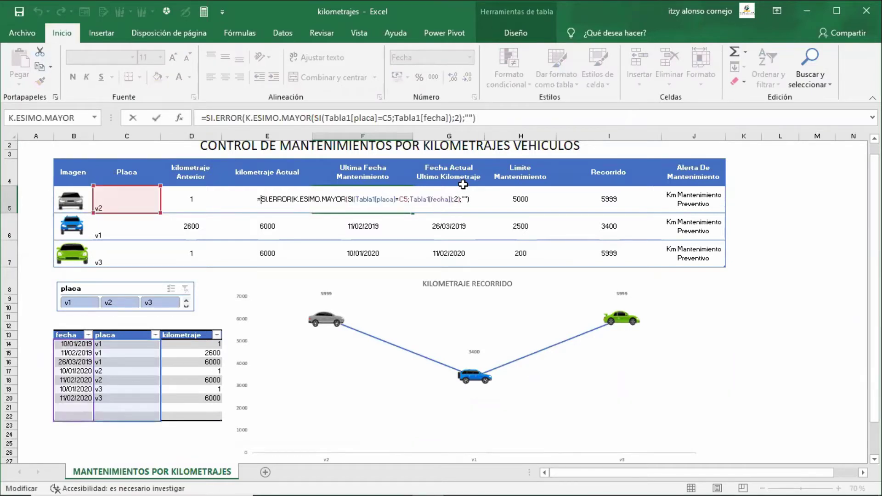
pyautogui.press('Right')
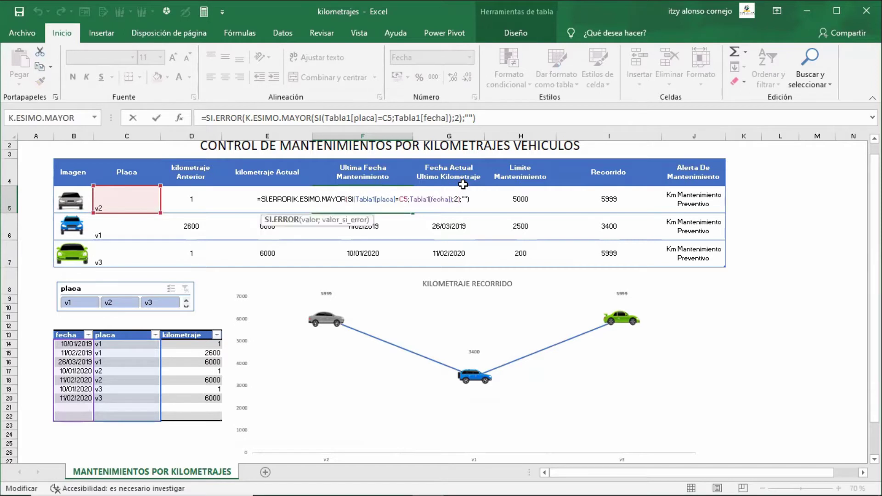
pyautogui.press('Right')
pyautogui.press('Right')
pyautogui.press('Escape')
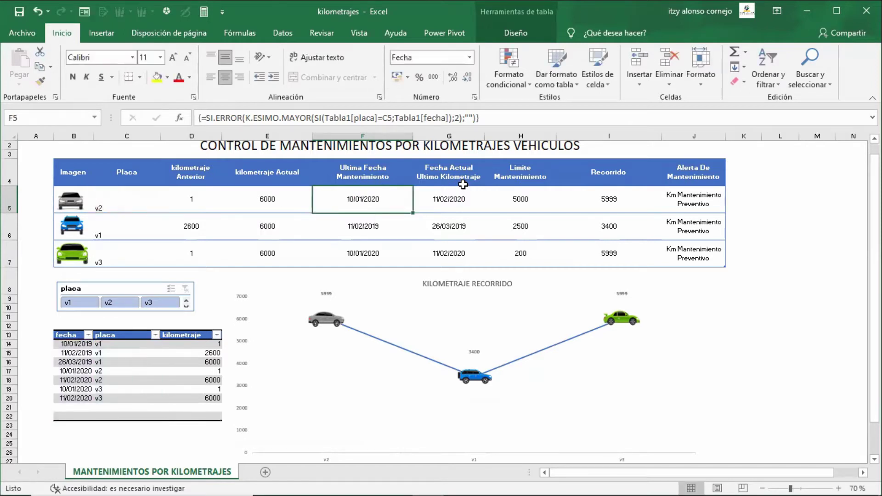
pyautogui.press('Left')
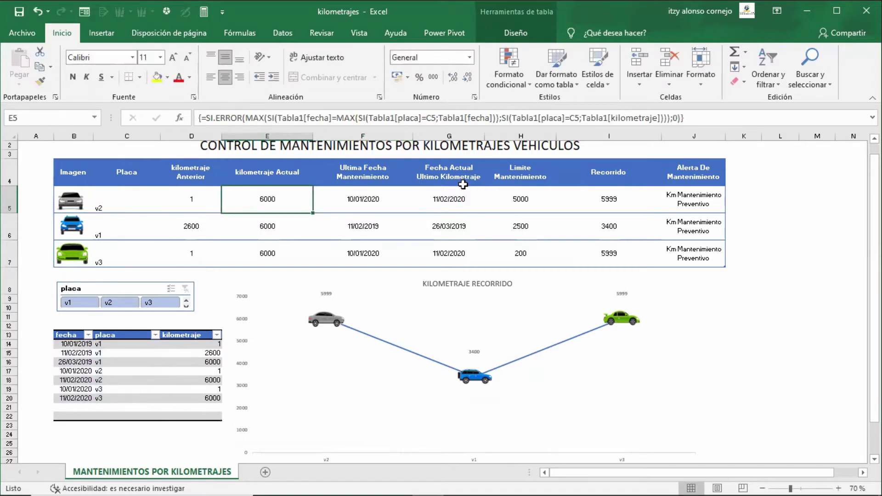
# Add a new sheet and enter the labels valor1, valor2 and valor3 in cells A1 to A3
pyautogui.click(266, 473)
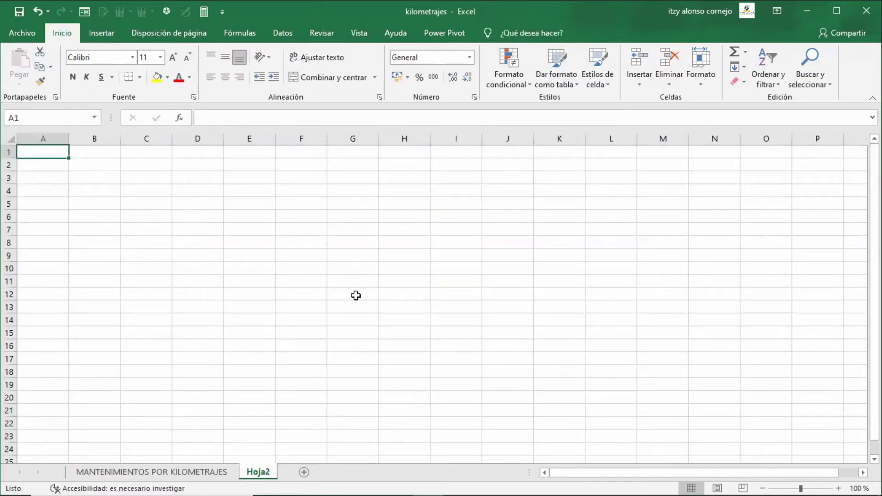
pyautogui.write('valor')
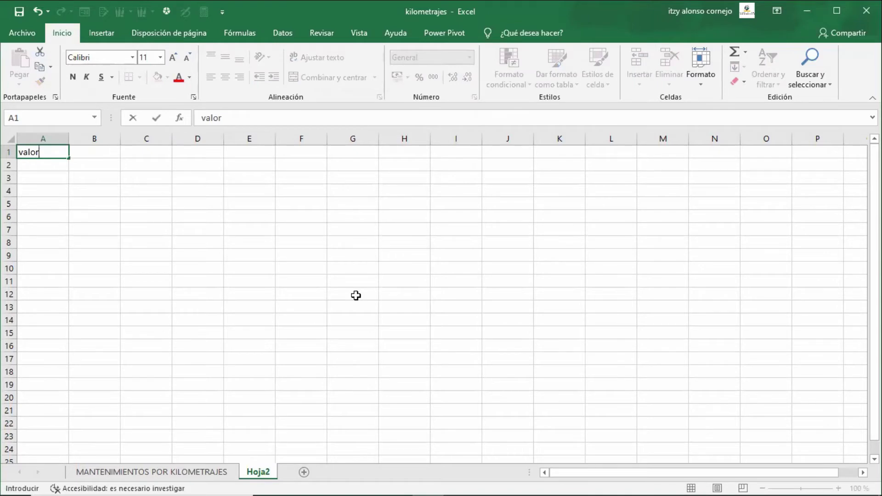
pyautogui.write('1')
pyautogui.press('Return')
pyautogui.write('valor2')
pyautogui.press('Return')
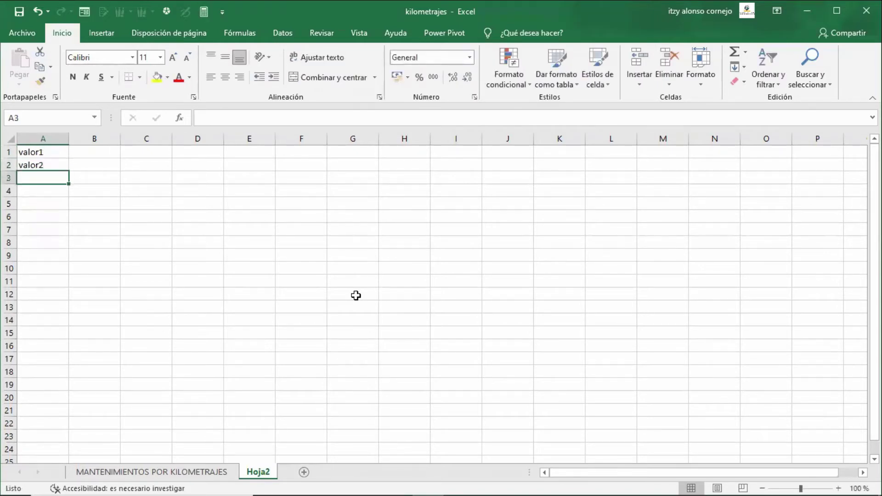
pyautogui.write('valor')
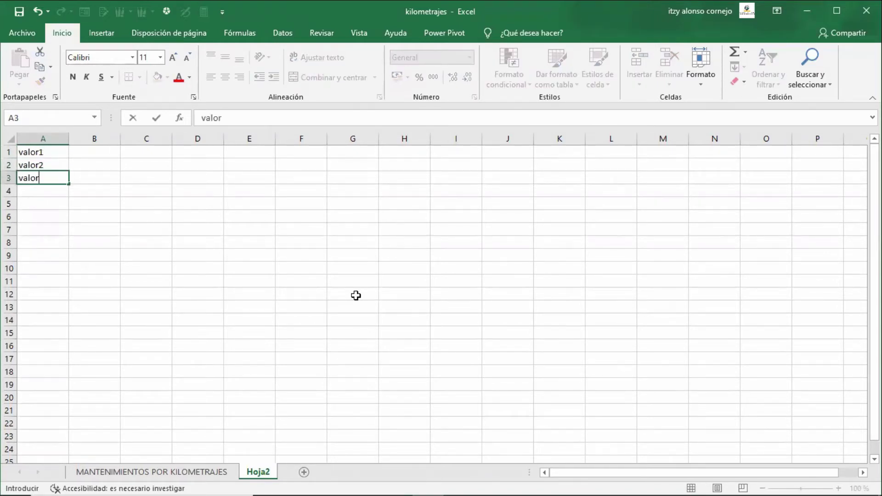
pyautogui.write('3')
pyautogui.press('Tab')
# Enter the numbers 1, 2 and 3 in cells B1 to B3 beside their labels
pyautogui.press('Up')
pyautogui.press('Up')
pyautogui.write('1')
pyautogui.press('Return')
pyautogui.write('2')
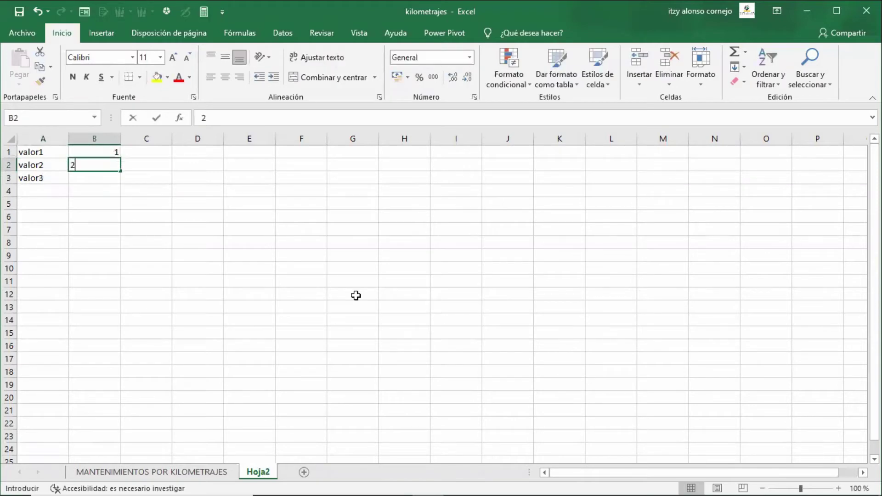
pyautogui.press('Return')
pyautogui.write('3')
pyautogui.press('Return')
# Enter the formula =MAX(B1:B3) in cell D2 and review its referenced range
pyautogui.press('Up')
pyautogui.press('Up')
pyautogui.press('Right')
pyautogui.press('Right')
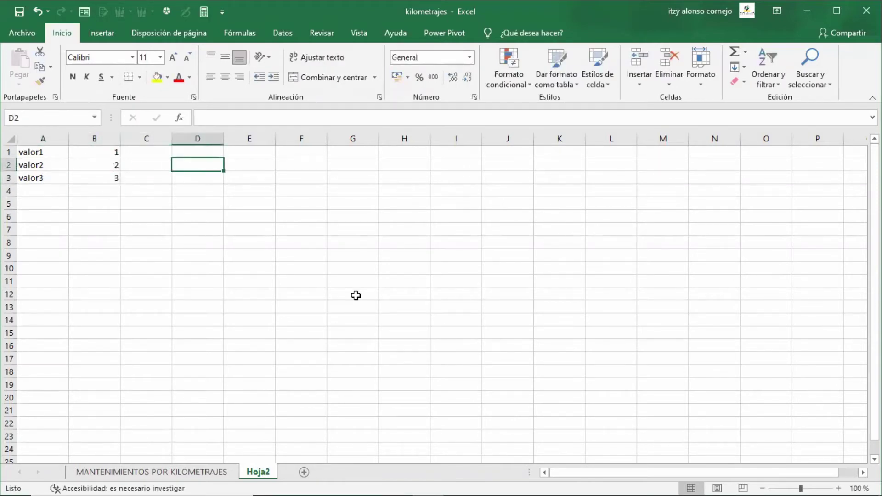
pyautogui.write('=max(')
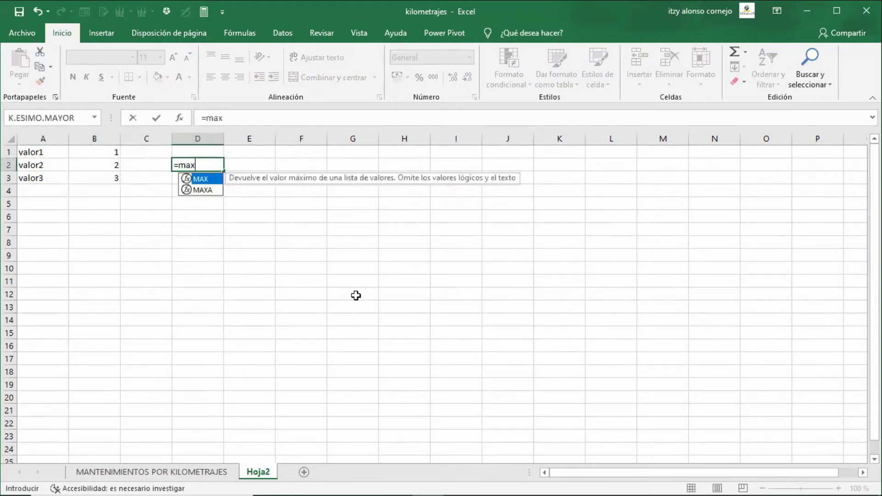
pyautogui.press('Left')
pyautogui.press('Left')
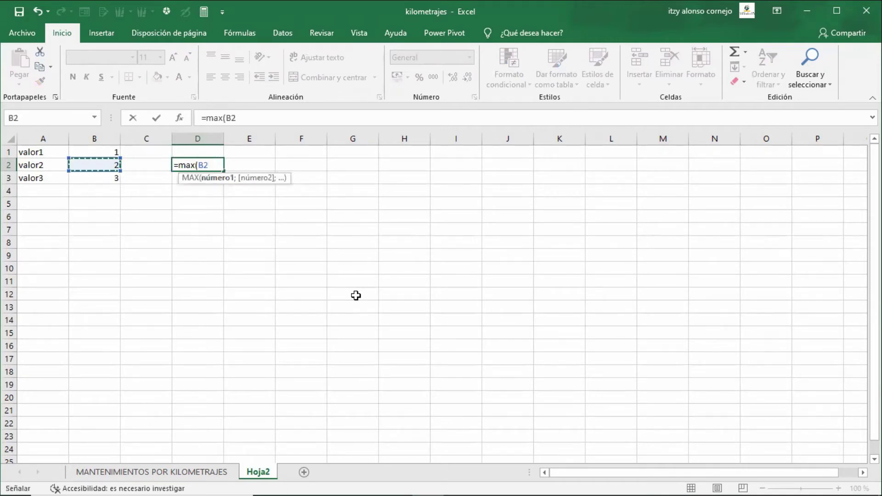
pyautogui.press('Up')
pyautogui.hotkey('shift', 'Down')
pyautogui.hotkey('shift', 'Down')
pyautogui.press('Return')
pyautogui.press('Up')
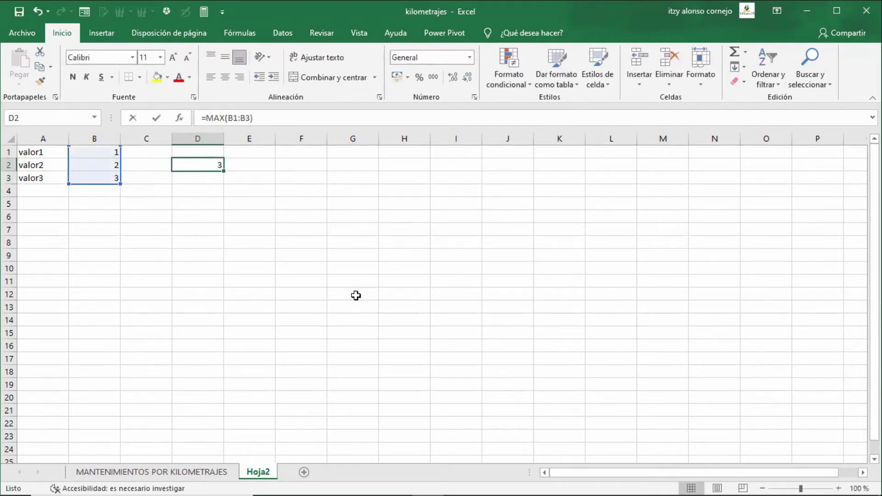
pyautogui.press('F2')
pyautogui.press('Escape')
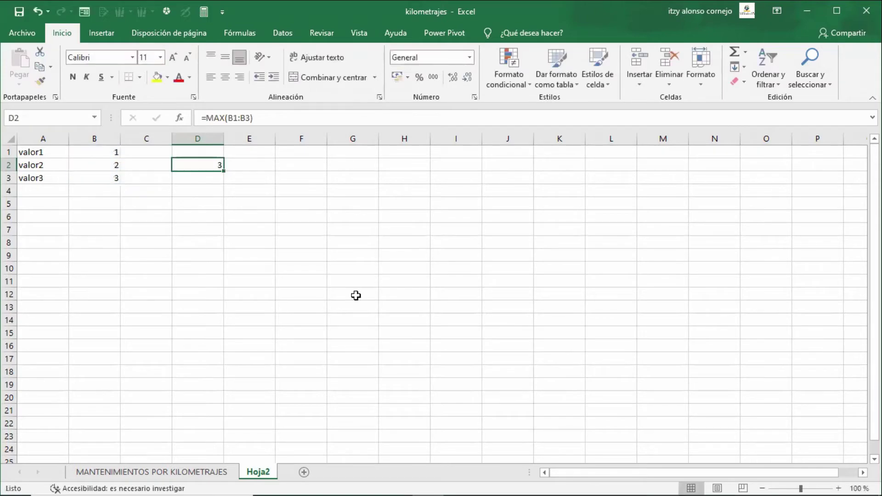
# Return to the MANTENIMIENTOS POR KILOMETRAJES sheet and examine the kilometraje Actual array formula in cell E5
pyautogui.hotkey('ctrl', 'pageup')
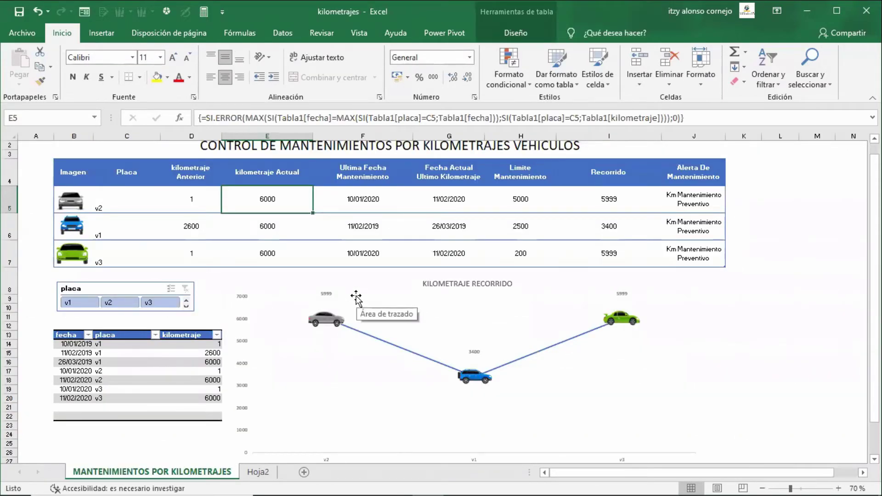
pyautogui.press('F2')
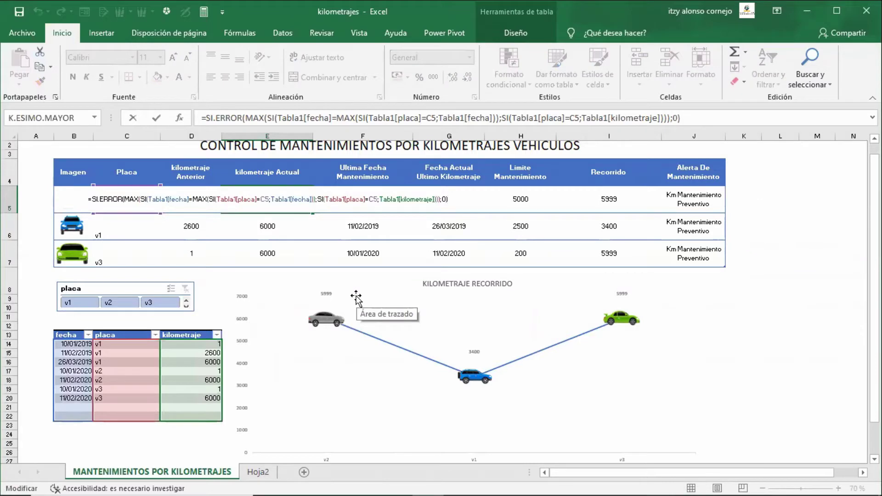
pyautogui.click(205, 199)
pyautogui.hotkey('ctrl', 'shift', 'Return')
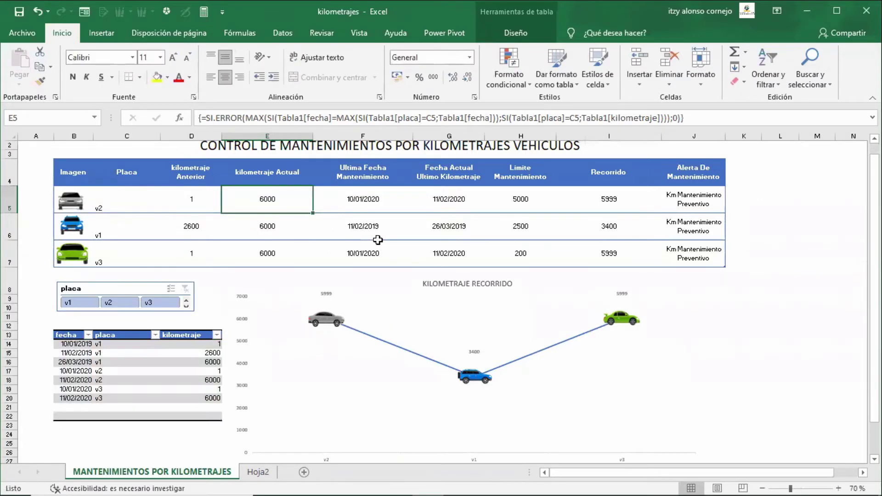
pyautogui.press('F2')
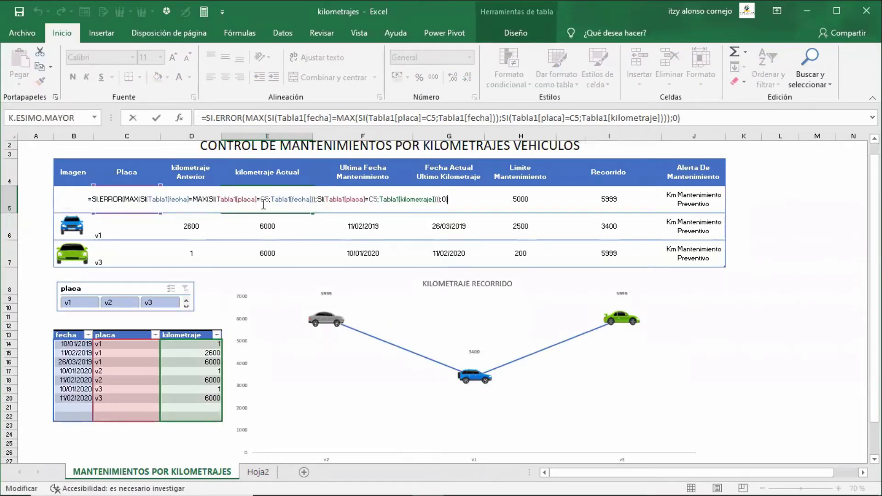
pyautogui.hotkey('ctrl', 'shift', 'Return')
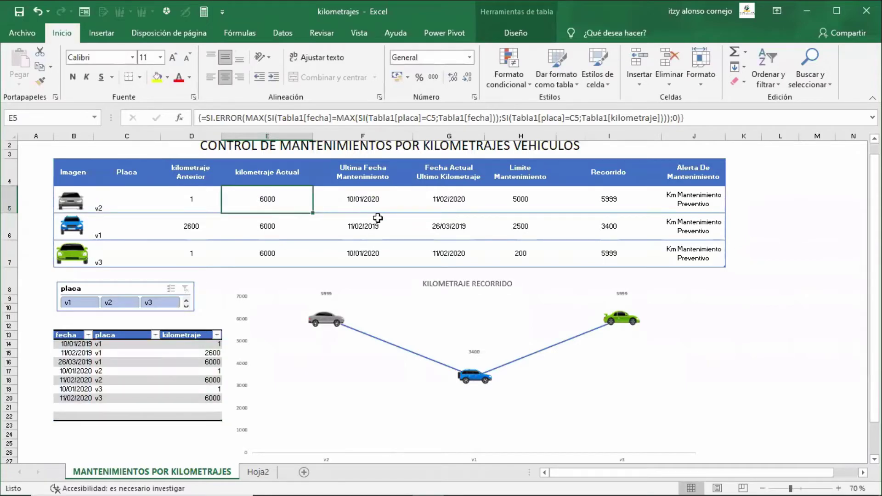
# Enter the formula =SI.ERROR(C5;"") in cell D5 of Hoja2 and review its reference
pyautogui.hotkey('ctrl', 'pagedown')
pyautogui.press('Down')
pyautogui.press('Down')
pyautogui.press('Down')
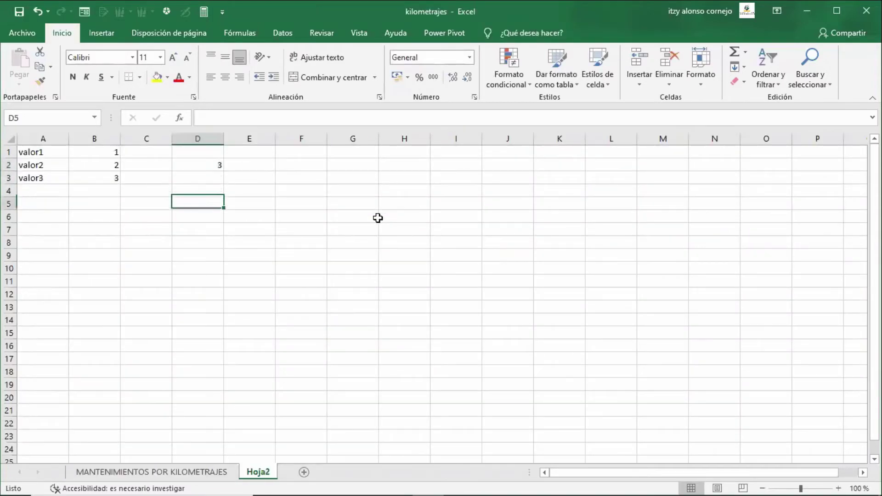
pyautogui.write('=si')
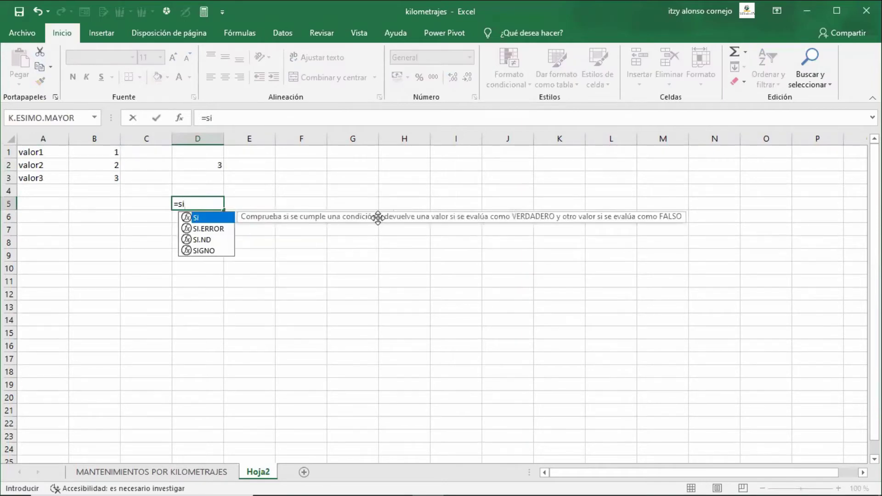
pyautogui.press('Down')
pyautogui.press('Tab')
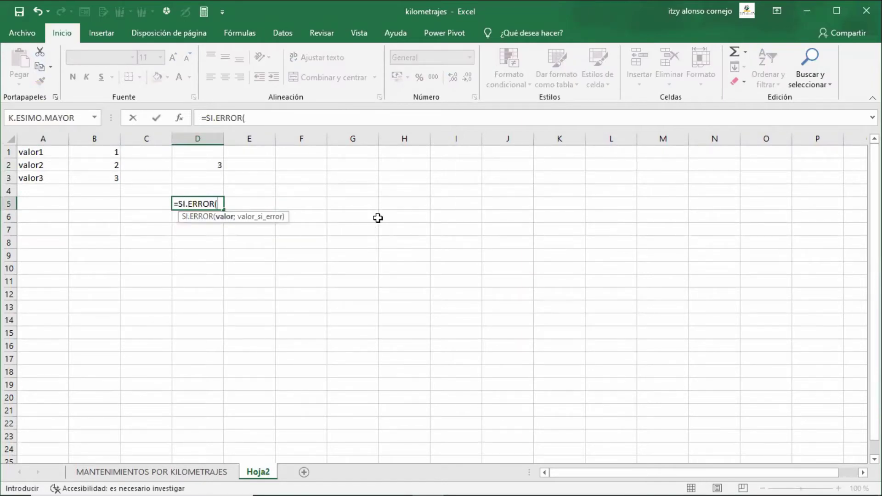
pyautogui.press('Left')
pyautogui.press('Left')
pyautogui.press('Right')
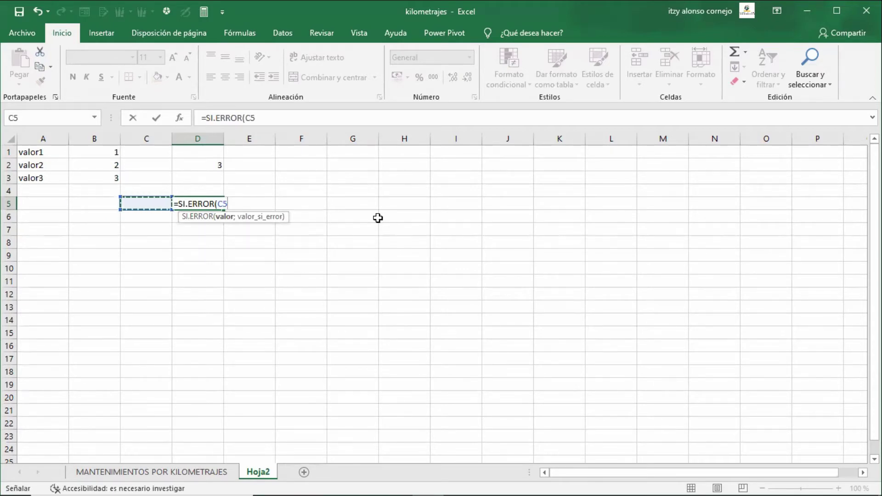
pyautogui.write(';')
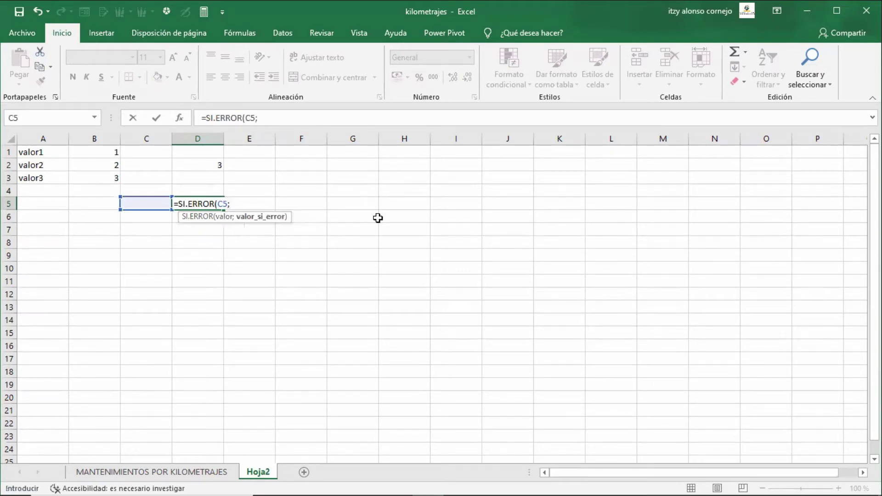
pyautogui.write('"')
pyautogui.hotkey('ctrl', 'Return')
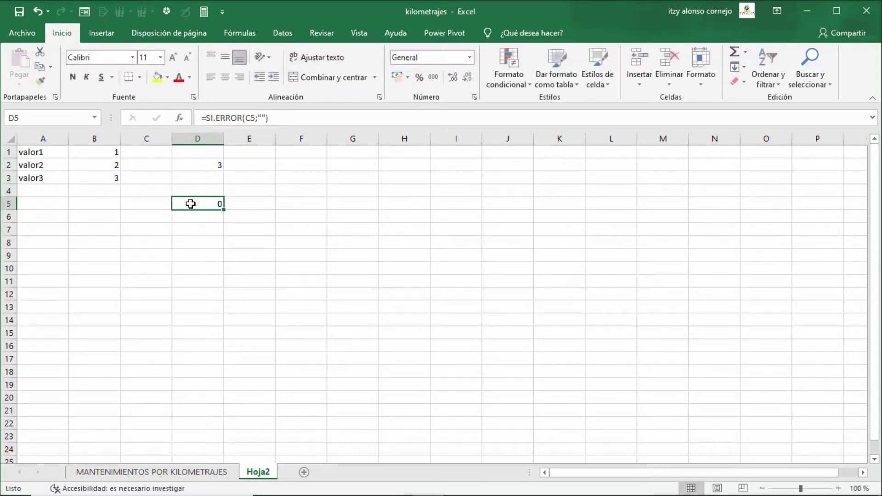
pyautogui.press('F2')
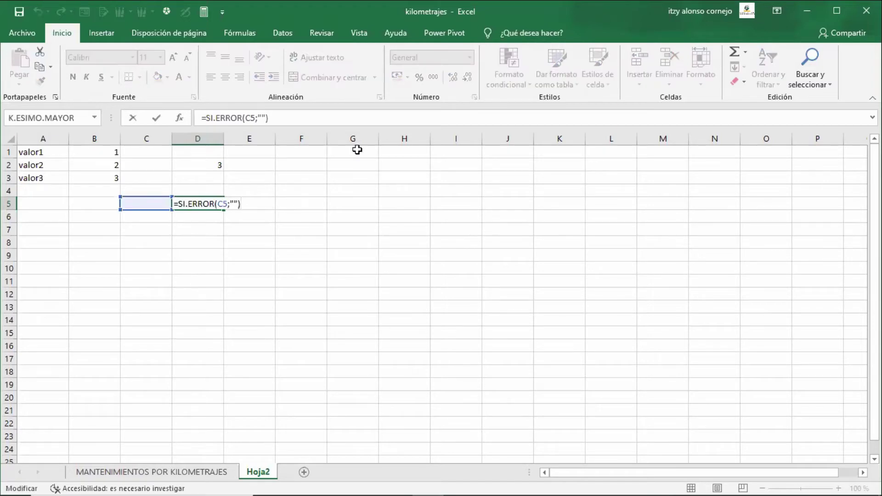
pyautogui.press('Escape')
# Enter 11 in cell B5 and 213123 in cell B6 of Hoja2
pyautogui.press('Left')
pyautogui.press('Left')
pyautogui.write('11')
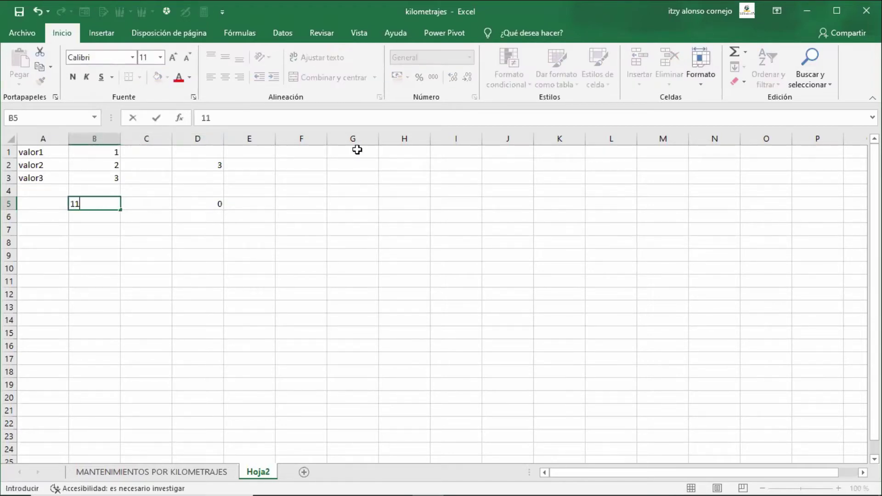
pyautogui.press('Return')
pyautogui.write('213123')
pyautogui.press('Return')
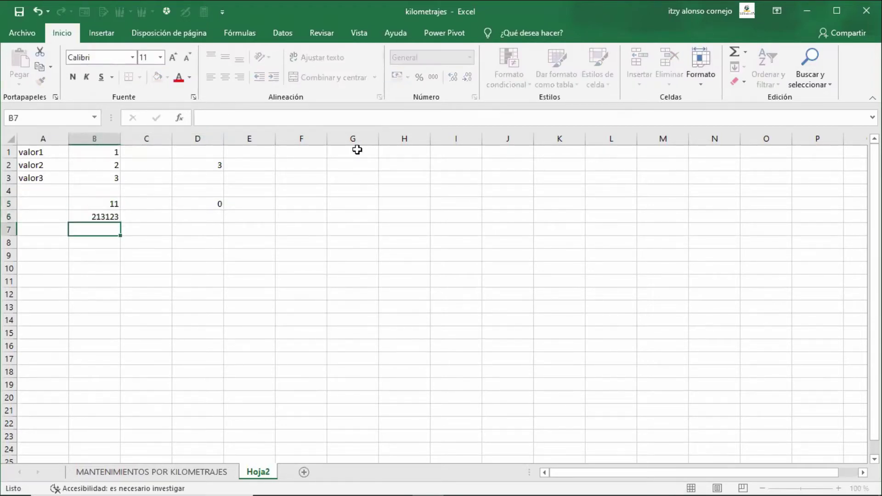
# Enter the label n/e in cell E4 of Hoja2
pyautogui.press('Up')
pyautogui.press('Up')
pyautogui.press('Right')
pyautogui.press('F2')
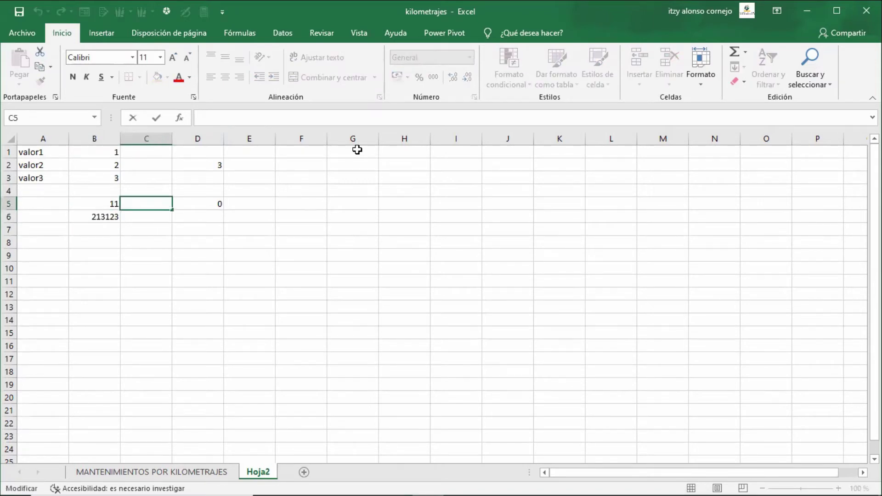
pyautogui.press('Escape')
pyautogui.press('Right')
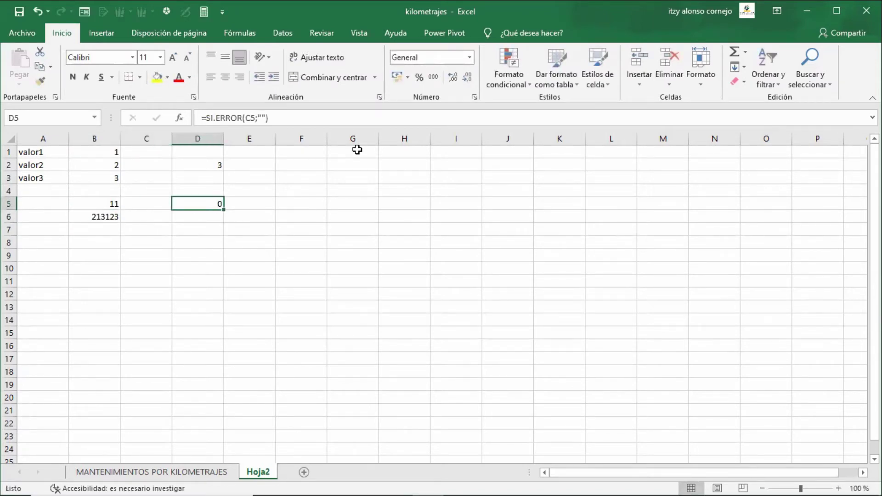
pyautogui.press('Right')
pyautogui.press('Up')
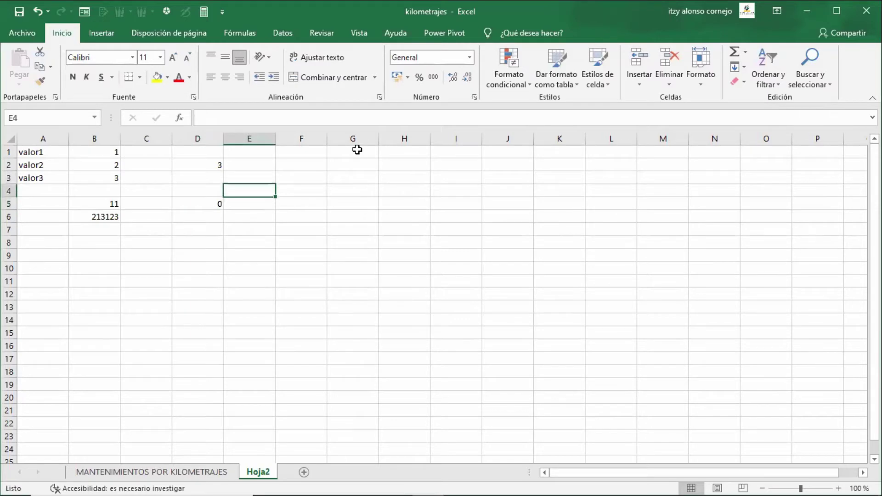
pyautogui.write('n/e')
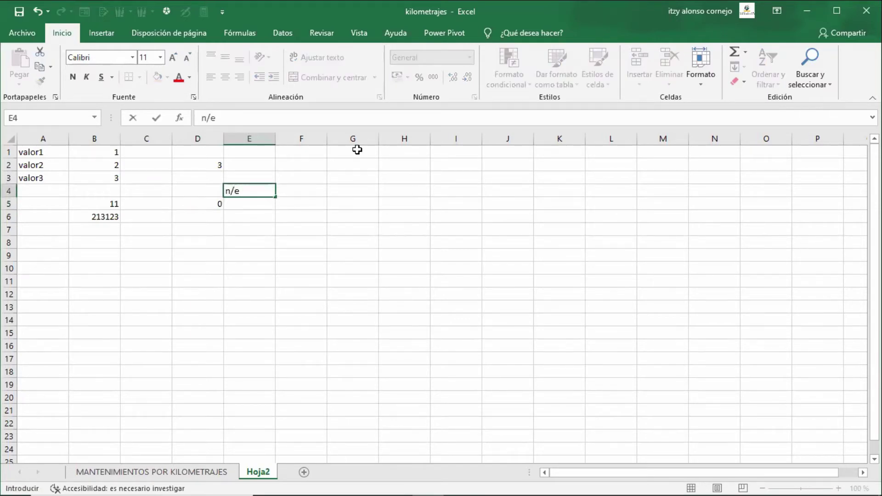
pyautogui.press('Return')
# Enter the label valor in cell E5
pyautogui.write('vallo')
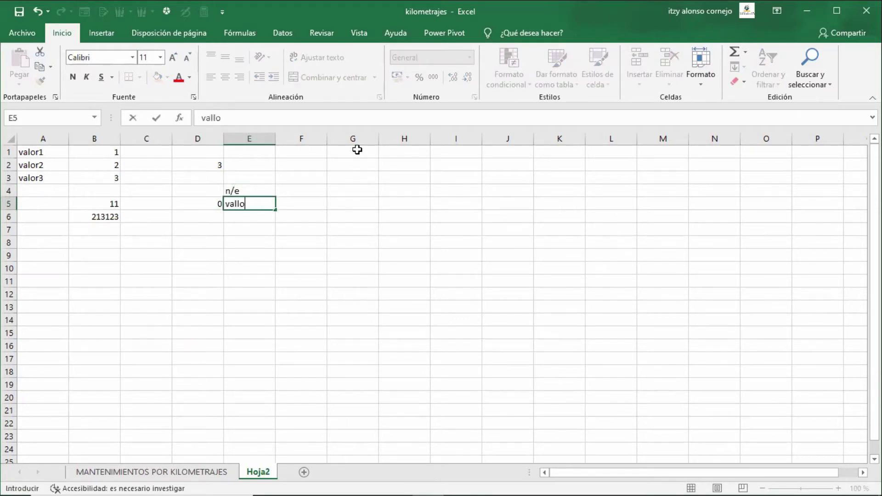
pyautogui.press('BackSpace')
pyautogui.press('BackSpace')
pyautogui.write('lo')
pyautogui.press('BackSpace')
pyautogui.press('BackSpace')
pyautogui.write('or')
pyautogui.press('Return')
# Enter the formula +B5+B6 in cell C5 to add the two values beside it
pyautogui.press('Up')
pyautogui.press('Left')
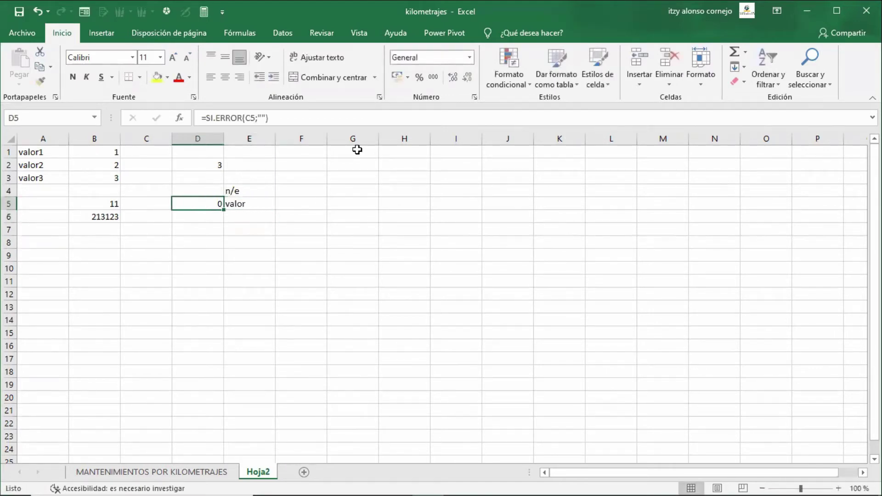
pyautogui.press('Left')
pyautogui.press('Left')
pyautogui.press('Right')
pyautogui.press('Right')
pyautogui.press('Left')
pyautogui.write('+')
pyautogui.press('Down')
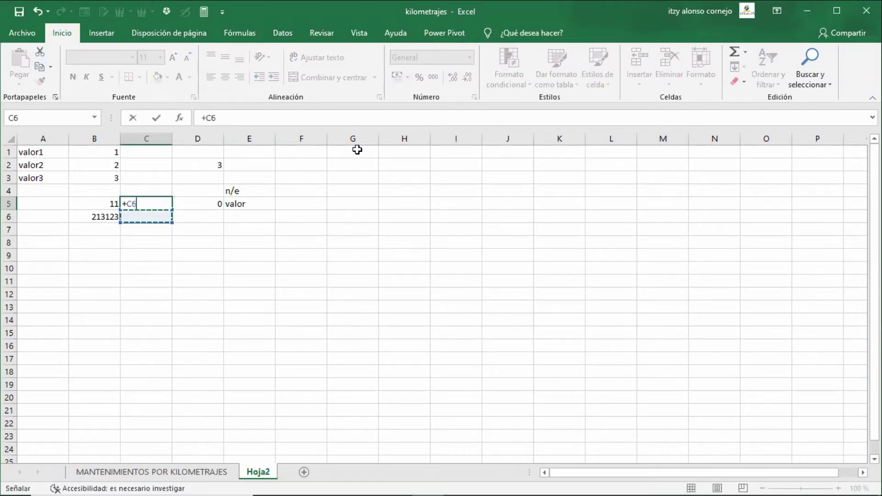
pyautogui.press('Up')
pyautogui.press('Left')
pyautogui.write('+')
pyautogui.press('Down')
pyautogui.press('Left')
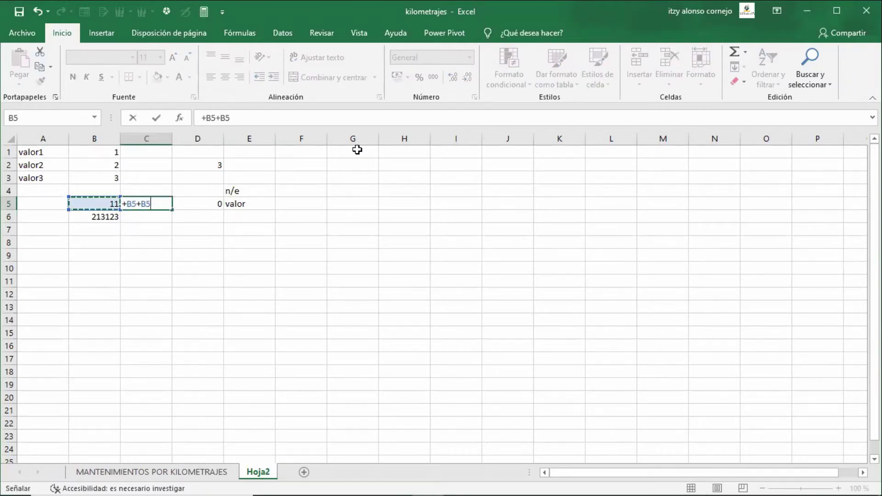
pyautogui.press('Return')
# Replace the number in cell B5 with the text dfa
pyautogui.press('Up')
pyautogui.press('Left')
pyautogui.write('dfa')
pyautogui.press('Right')
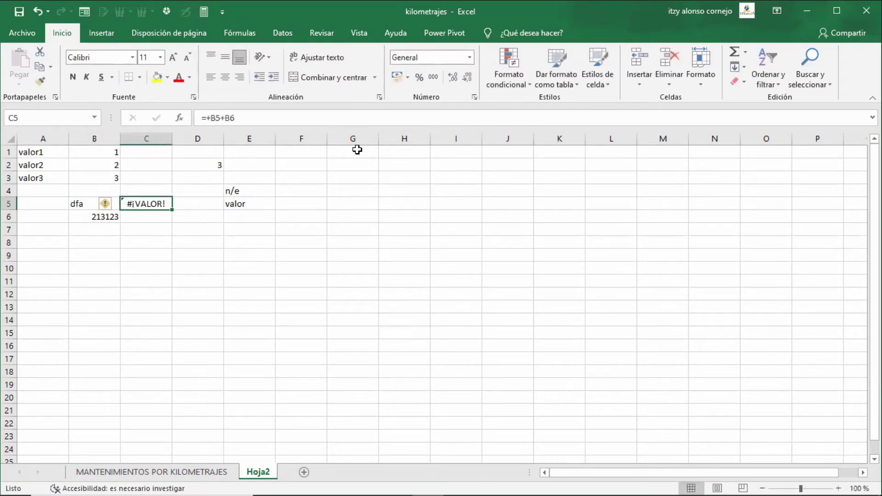
# Examine the entries in B5 and B6 together with the sum in C5
pyautogui.press('Right')
pyautogui.press('Left')
pyautogui.press('Left')
pyautogui.hotkey('shift', 'Down')
pyautogui.press('Up')
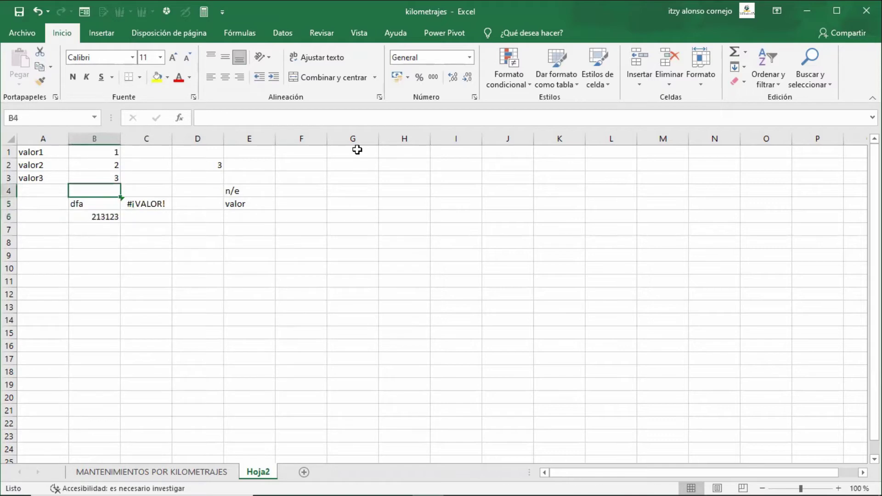
pyautogui.press('Down')
pyautogui.press('Down')
pyautogui.press('Up')
pyautogui.press('Right')
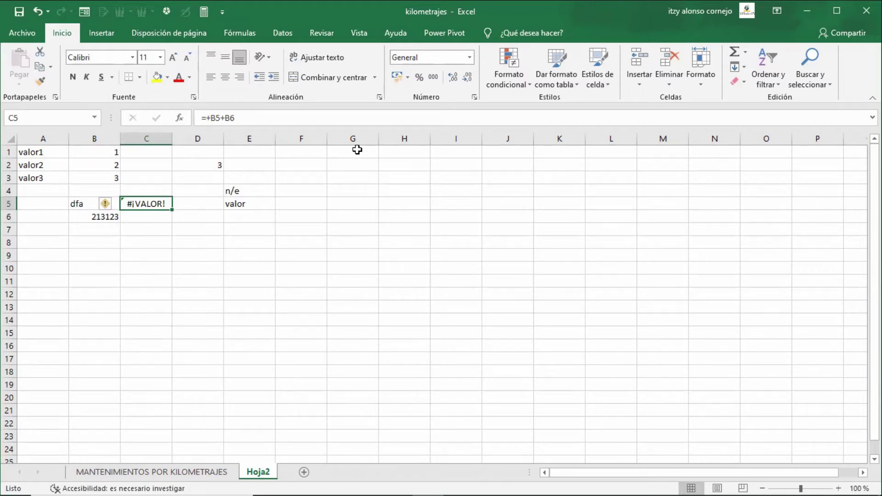
# Review the cell references in the C5 sum and in the SI.ERROR formula of D5
pyautogui.press('Right')
pyautogui.press('Left')
pyautogui.press('F2')
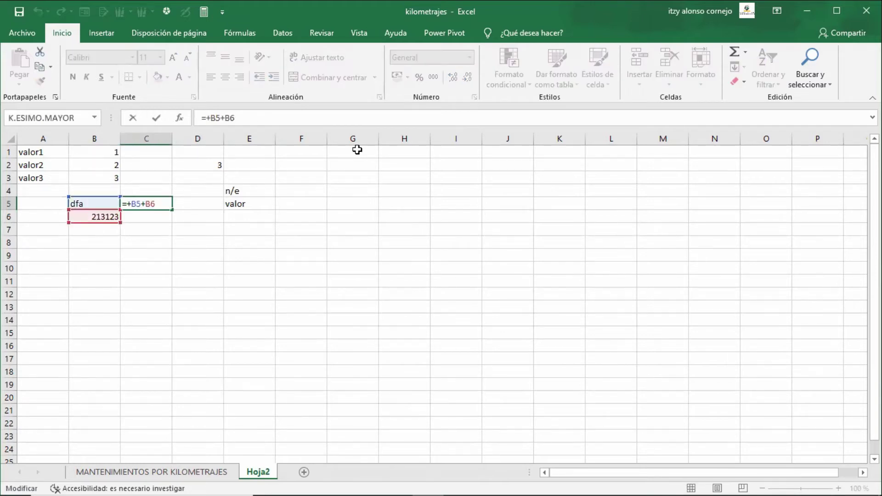
pyautogui.hotkey('shift', 'Left')
pyautogui.hotkey('shift', 'Left')
pyautogui.hotkey('shift', 'Left')
pyautogui.hotkey('shift', 'Left')
pyautogui.hotkey('shift', 'Left')
pyautogui.hotkey('shift', 'Left')
pyautogui.press('Escape')
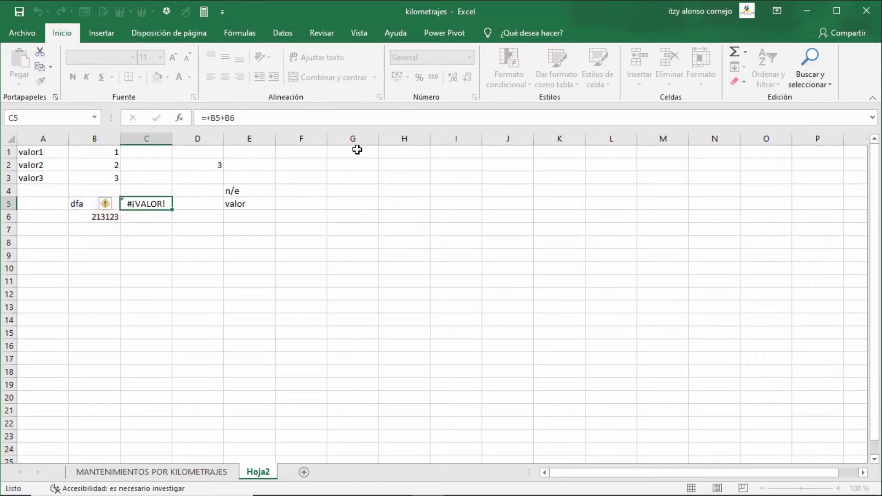
pyautogui.press('Right')
pyautogui.press('F2')
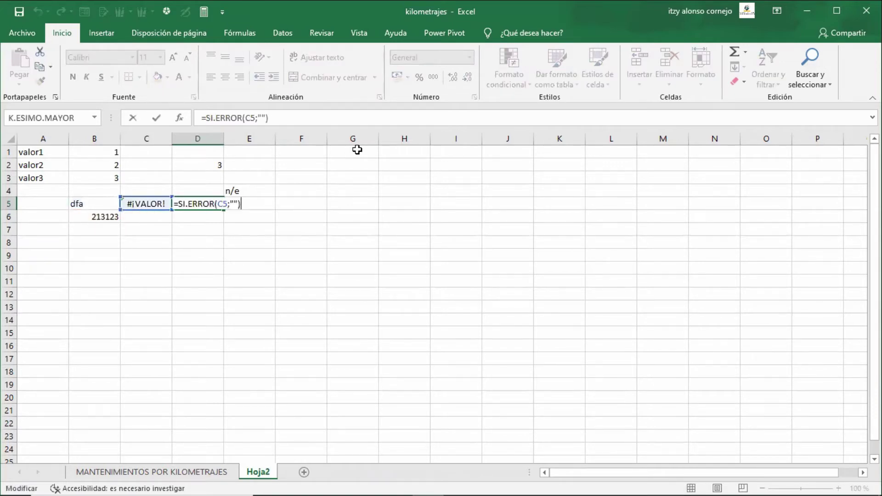
pyautogui.press('Left')
pyautogui.press('Escape')
pyautogui.press('Left')
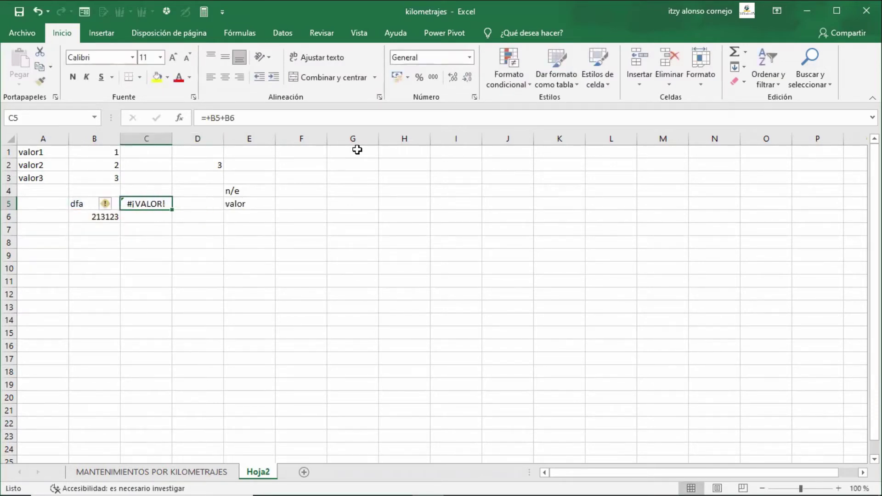
# Cut the expression +B5+B6 out of the formula in C5 and empty the cell
pyautogui.press('F2')
pyautogui.hotkey('shift', 'Left')
pyautogui.hotkey('shift', 'Left')
pyautogui.hotkey('shift', 'Left')
pyautogui.hotkey('shift', 'Left')
pyautogui.hotkey('shift', 'Left')
pyautogui.hotkey('shift', 'Left')
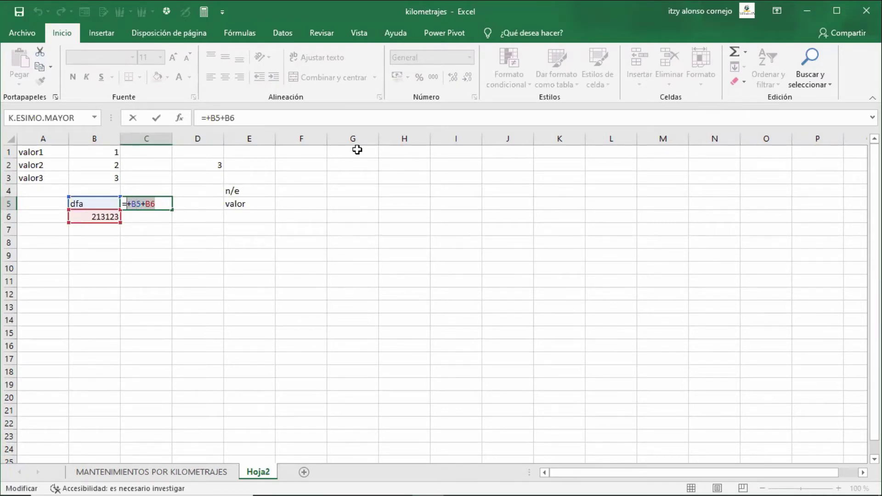
pyautogui.hotkey('ctrl', 'Return')
# Replace the C5 reference in D5 with the cut expression so the formula reads =SI.ERROR(+B5+B6;"")
pyautogui.press('Right')
pyautogui.press('F2')
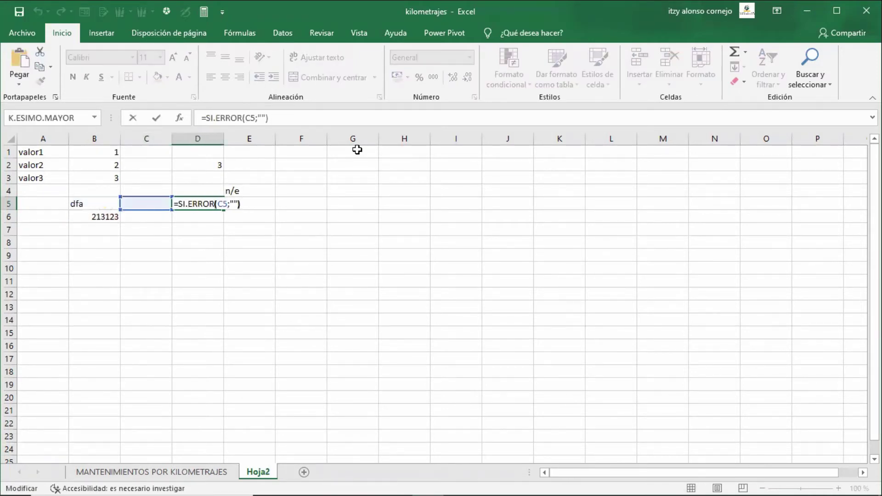
pyautogui.press('Left')
pyautogui.press('Left')
pyautogui.press('Left')
pyautogui.press('Left')
pyautogui.hotkey('shift', 'Left')
pyautogui.hotkey('shift', 'Left')
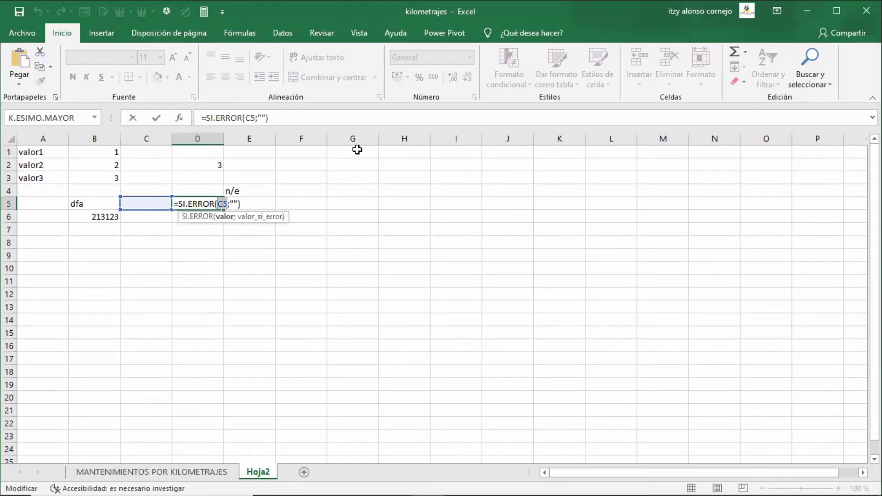
pyautogui.write('+B5+B6')
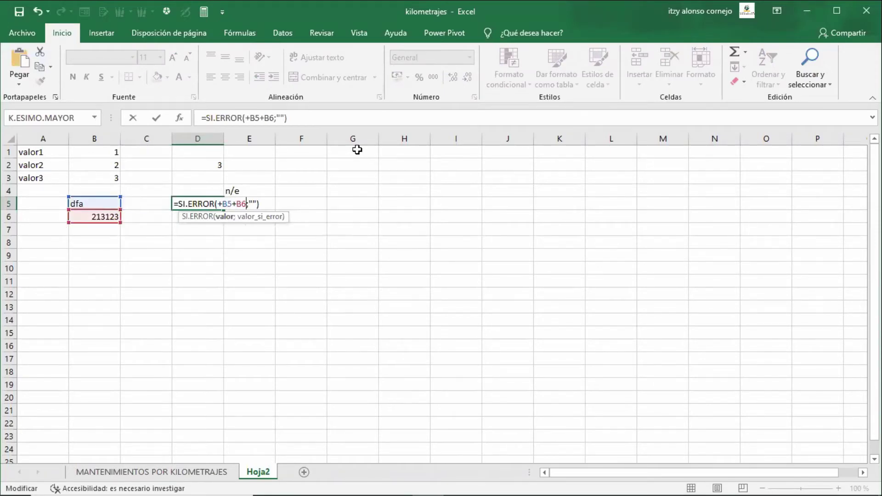
pyautogui.press('Return')
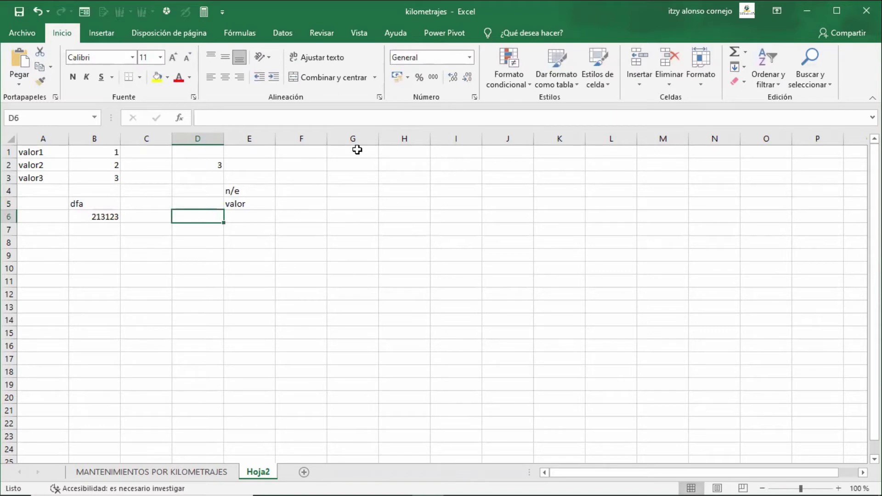
# Compare cells C5 and D5, and examine the value and error arguments of the SI.ERROR formula in D5
pyautogui.press('Up')
pyautogui.press('Left')
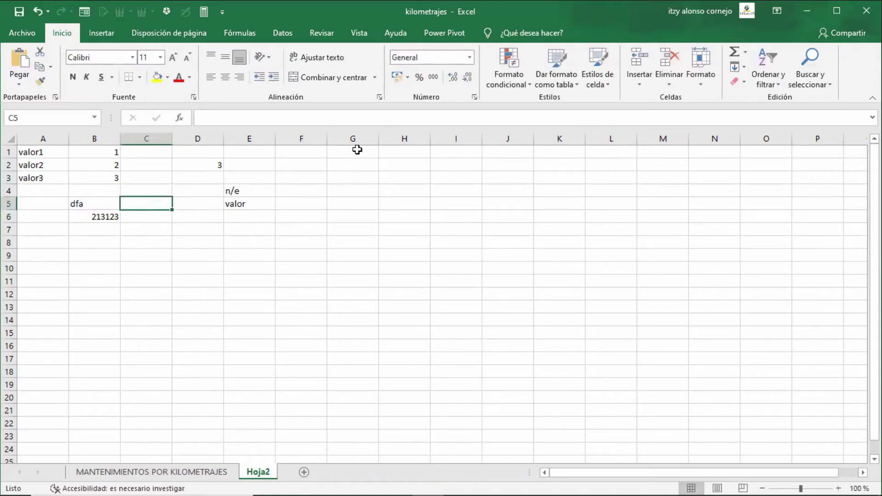
pyautogui.press('Right')
pyautogui.press('Left')
pyautogui.press('Right')
pyautogui.press('Left')
pyautogui.press('Right')
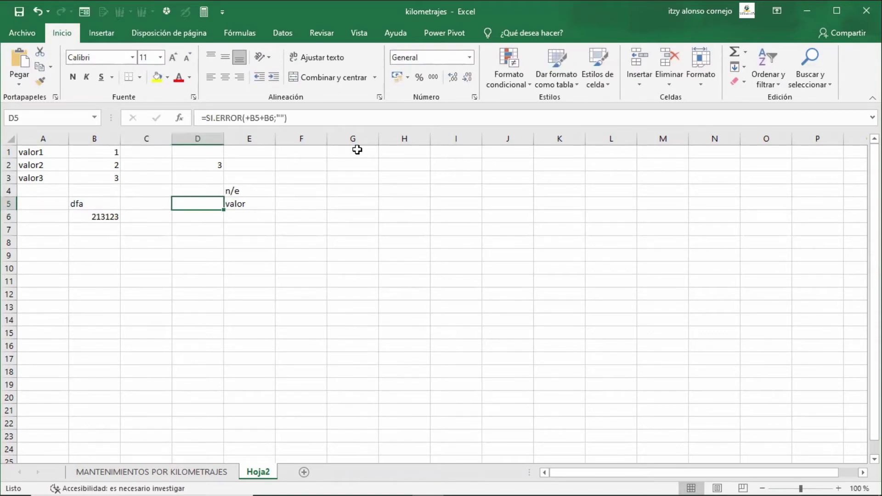
pyautogui.press('Left')
pyautogui.press('Right')
pyautogui.press('F2')
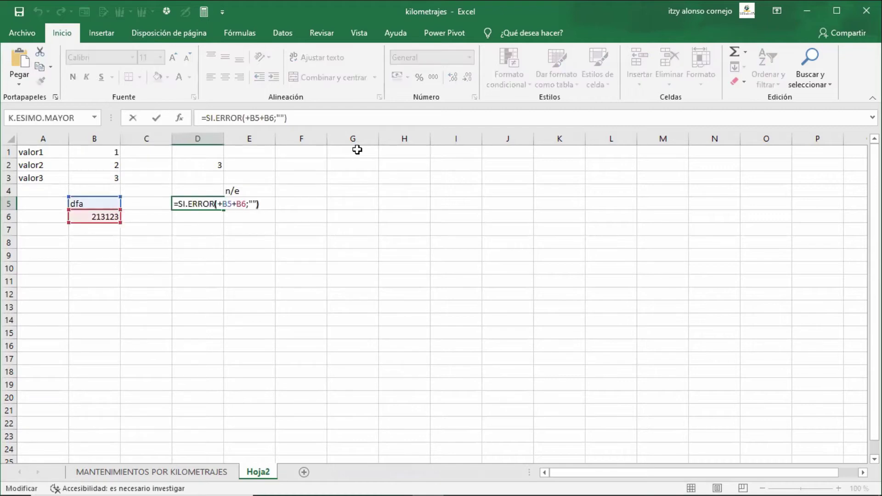
pyautogui.press('Left')
pyautogui.press('Left')
pyautogui.press('Left')
pyautogui.press('Left')
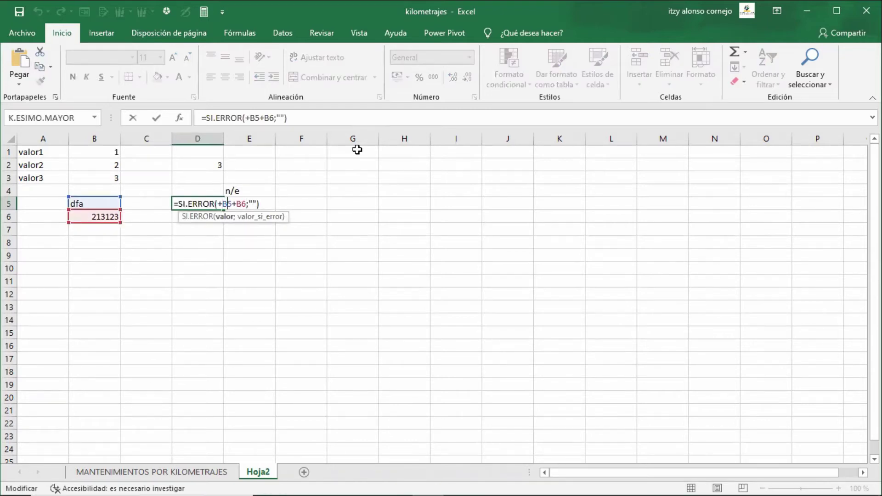
pyautogui.press('Right')
pyautogui.hotkey('shift', 'Right')
pyautogui.hotkey('shift', 'Right')
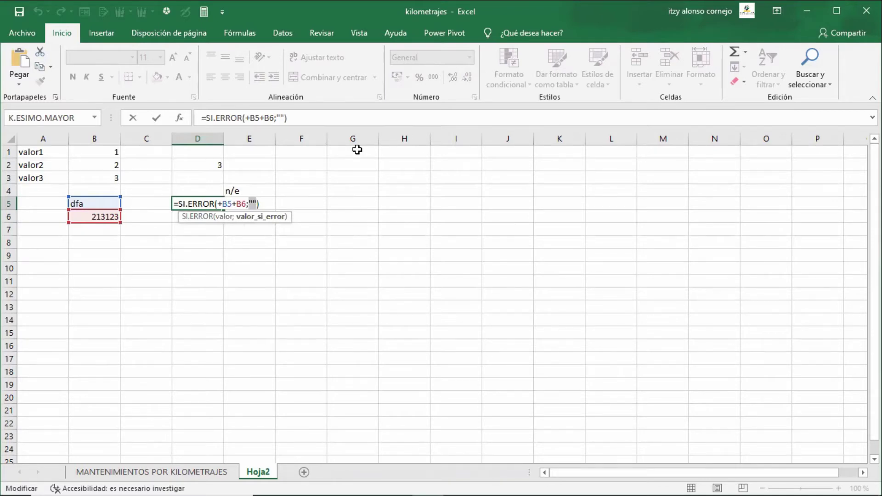
pyautogui.press('Escape')
# Enter the number 123 in cell B5 in place of its text
pyautogui.press('Left')
pyautogui.press('Left')
pyautogui.write('123')
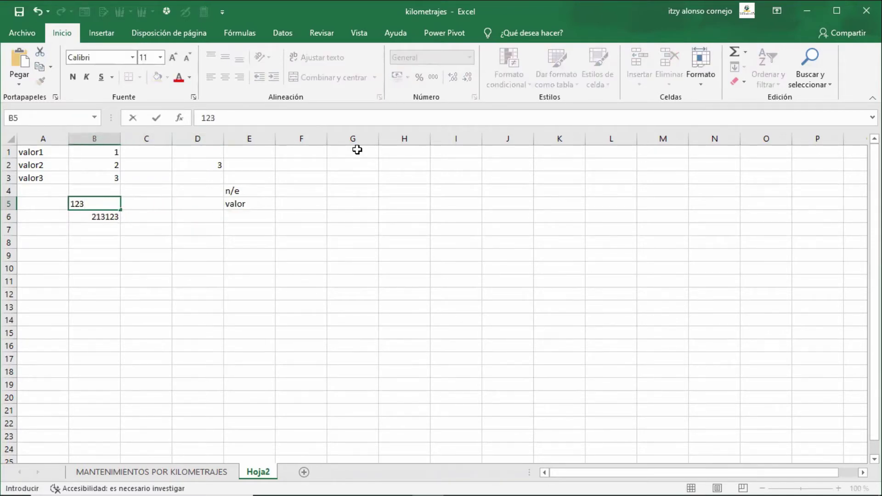
pyautogui.press('Return')
pyautogui.press('Up')
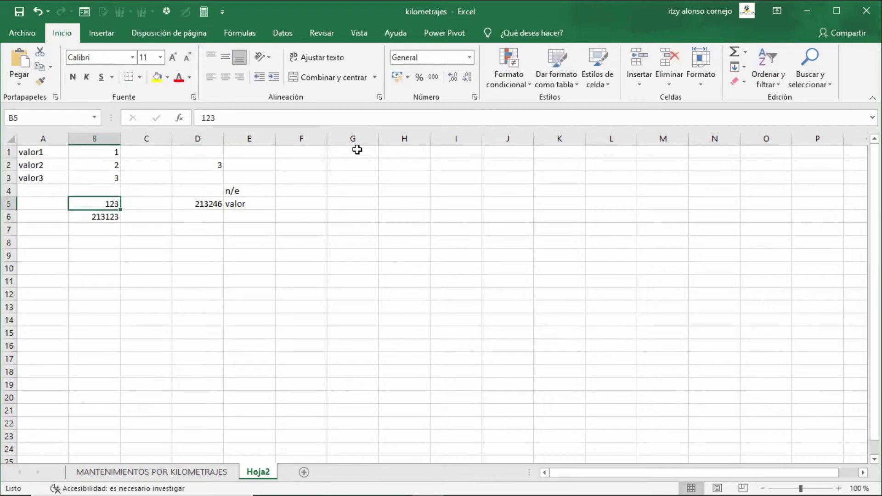
# Inspect the +B5+B6 argument inside the SI.ERROR formula of cell D5
pyautogui.press('Right')
pyautogui.press('Right')
pyautogui.press('Right')
pyautogui.press('Left')
pyautogui.press('F2')
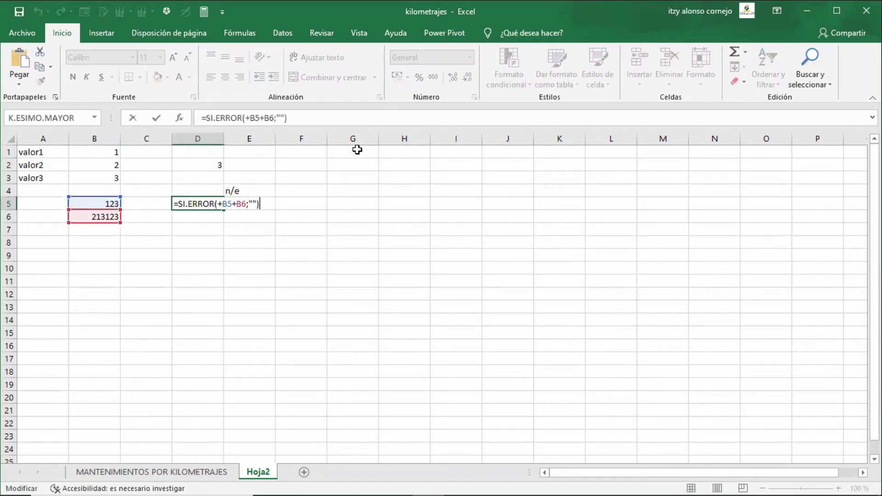
pyautogui.press('Left')
pyautogui.press('Left')
pyautogui.press('Left')
pyautogui.hotkey('shift', 'Left')
pyautogui.hotkey('shift', 'Left')
pyautogui.hotkey('shift', 'Left')
pyautogui.hotkey('shift', 'Left')
pyautogui.hotkey('shift', 'Left')
pyautogui.hotkey('shift', 'Left')
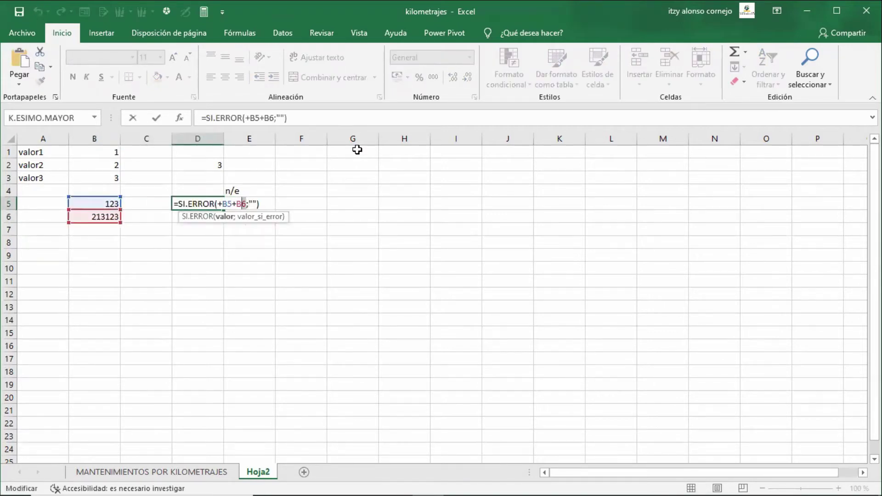
pyautogui.press('Escape')
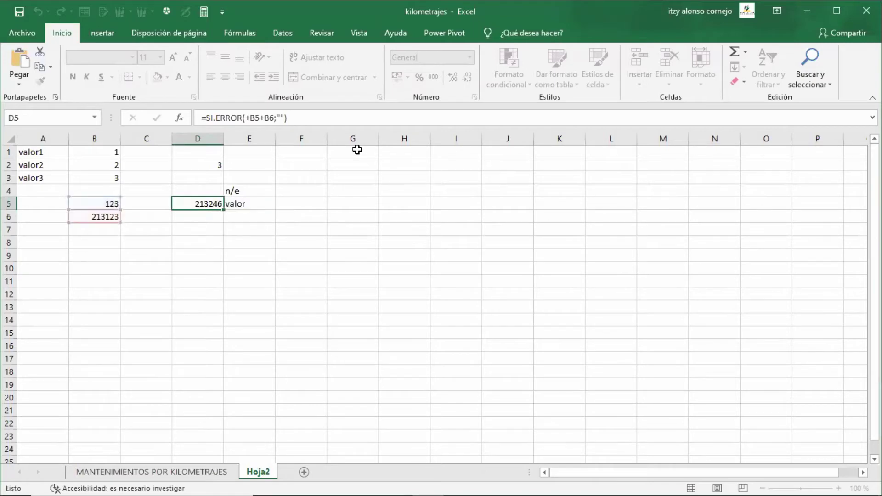
# Check the kilometraje Actual formula in E5 of the MANTENIMIENTOS POR KILOMETRAJES sheet, and return to Hoja2
pyautogui.hotkey('ctrl', 'pageup')
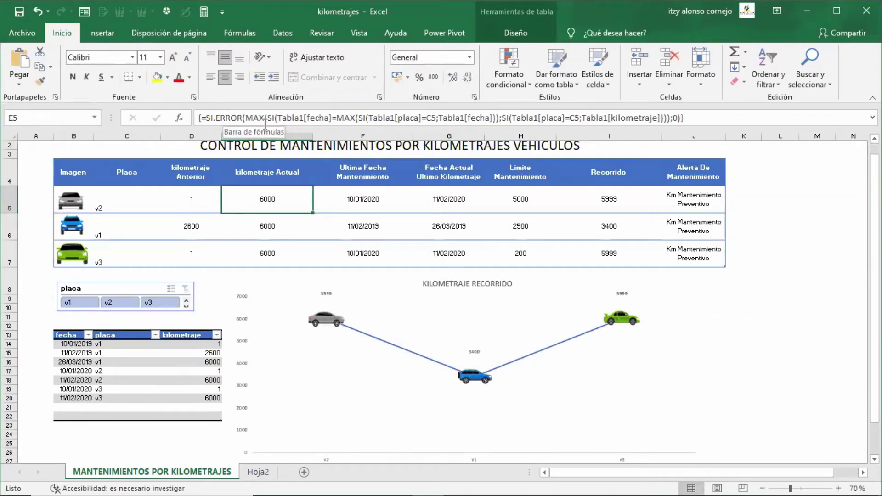
pyautogui.click(258, 471)
pyautogui.press('Up')
pyautogui.press('Up')
pyautogui.press('Up')
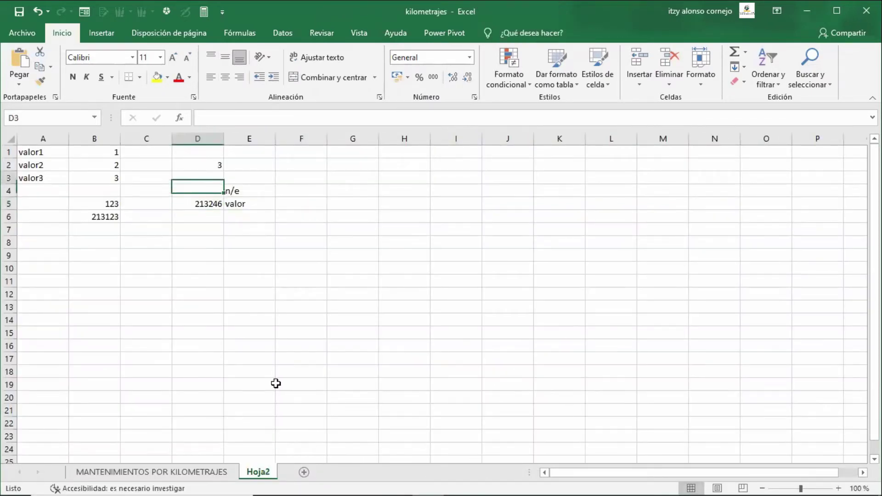
pyautogui.press('Right')
pyautogui.press('Down')
pyautogui.press('Down')
pyautogui.press('Down')
pyautogui.press('Down')
pyautogui.press('Down')
pyautogui.press('Left')
pyautogui.press('Left')
pyautogui.press('Left')
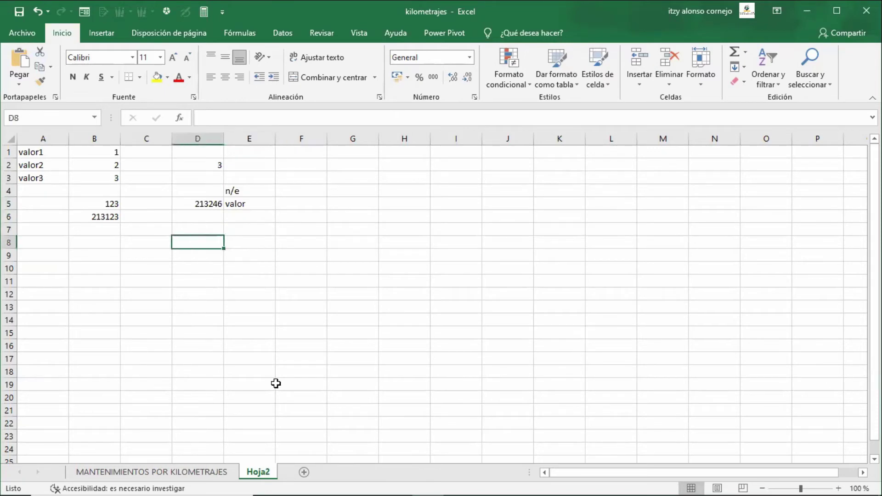
# Move the example block D1:E7 on Hoja2 so that it starts at cell B9
pyautogui.press('Up')
pyautogui.press('Up')
pyautogui.press('Up')
pyautogui.press('Up')
pyautogui.press('Up')
pyautogui.press('Up')
pyautogui.press('Right')
pyautogui.press('Right')
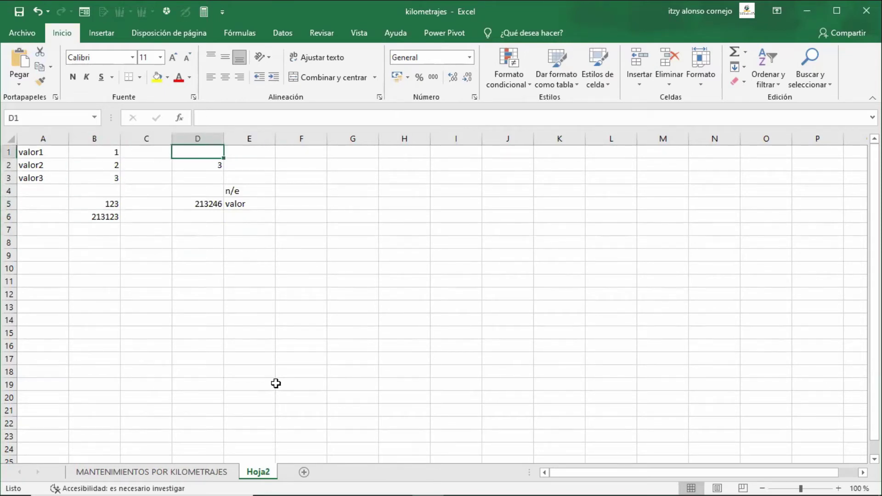
pyautogui.hotkey('shift', 'Right')
pyautogui.hotkey('shift', 'Down')
pyautogui.hotkey('shift', 'Down')
pyautogui.hotkey('shift', 'Down')
pyautogui.hotkey('shift', 'Down')
pyautogui.hotkey('shift', 'Down')
pyautogui.hotkey('shift', 'Down')
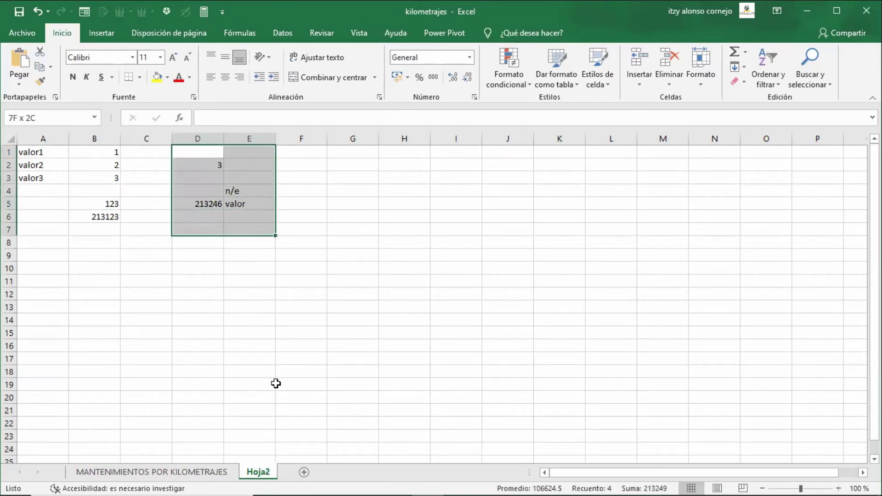
pyautogui.hotkey('ctrl', 'c')
pyautogui.press('Down')
pyautogui.press('Down')
pyautogui.press('Down')
pyautogui.press('Down')
pyautogui.press('Down')
pyautogui.press('Down')
pyautogui.press('Down')
pyautogui.press('Down')
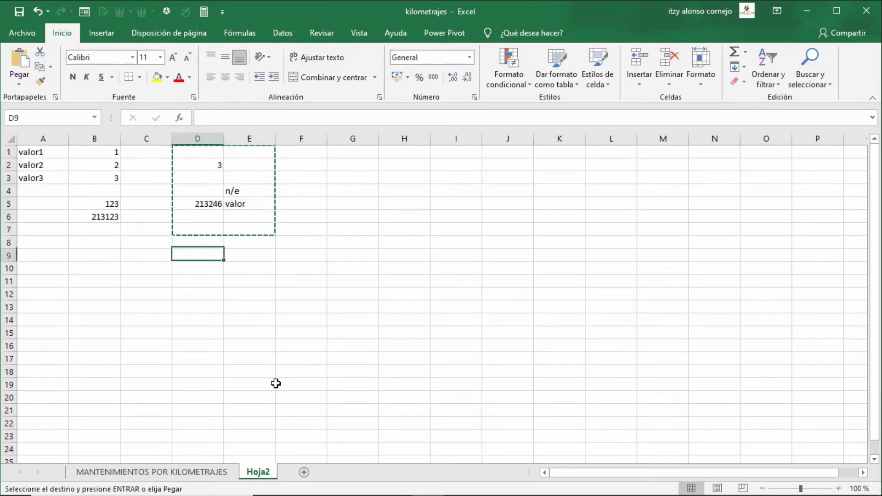
pyautogui.press('Left')
pyautogui.press('Left')
pyautogui.press('Left')
pyautogui.press('Right')
pyautogui.press('Return')
# Enter the formula =SI(A1="valor1";"si";"no") in cell D1
pyautogui.press('Up')
pyautogui.press('Up')
pyautogui.press('Up')
pyautogui.press('Up')
pyautogui.press('Up')
pyautogui.press('Up')
pyautogui.press('Up')
pyautogui.press('Up')
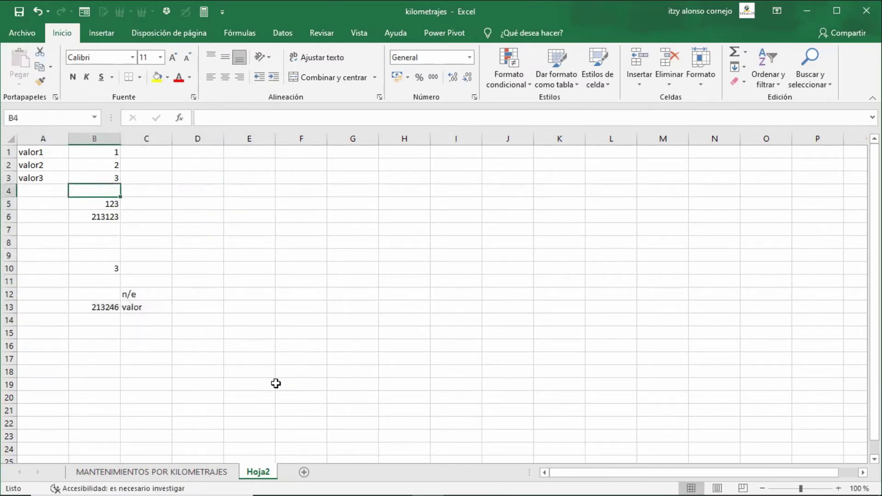
pyautogui.press('Right')
pyautogui.press('Right')
pyautogui.write('=si(')
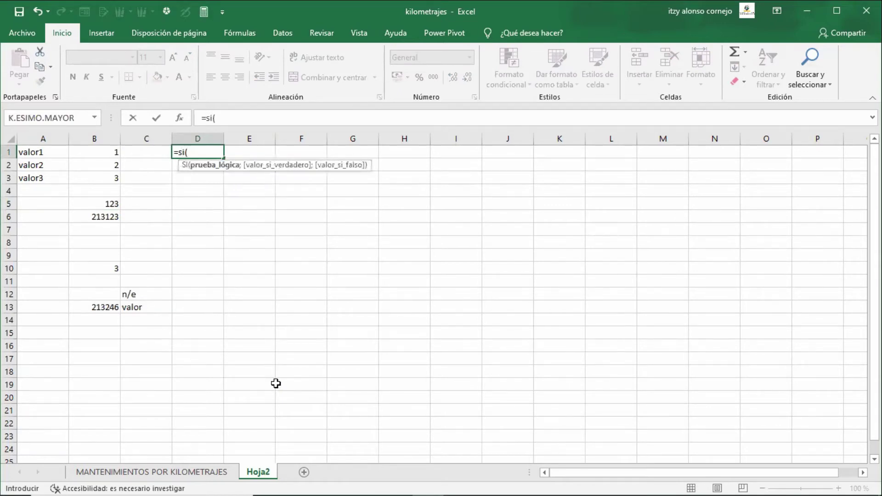
pyautogui.press('Left')
pyautogui.press('Left')
pyautogui.press('Left')
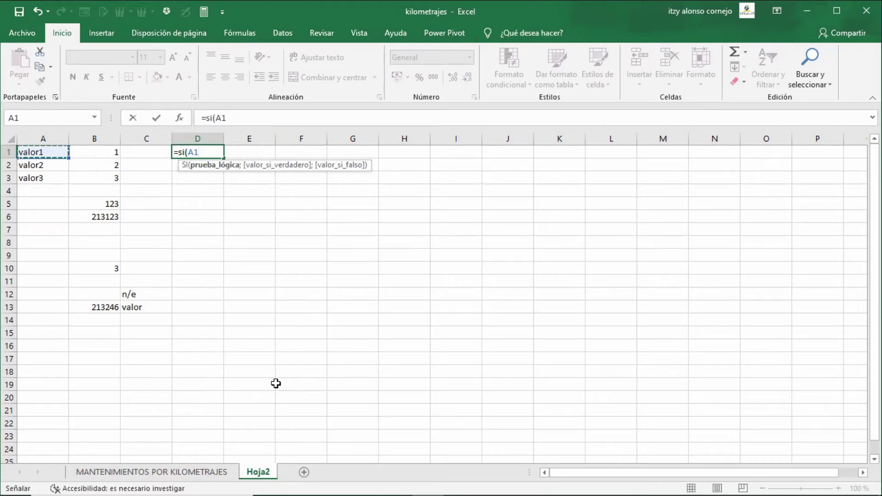
pyautogui.write('=')
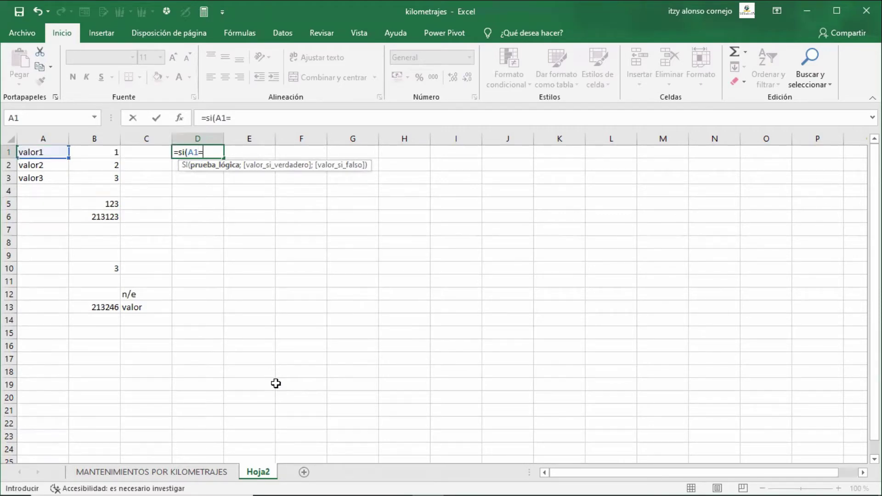
pyautogui.write('"valor1"')
pyautogui.write(';')
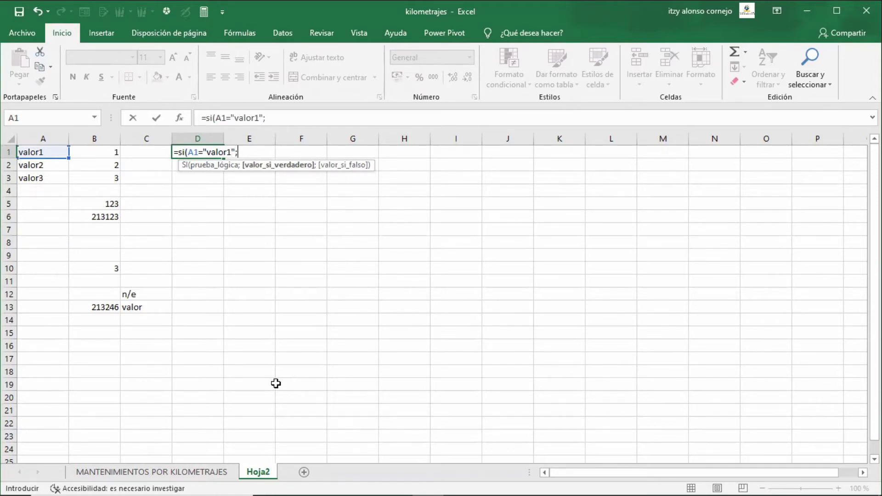
pyautogui.write('"si";')
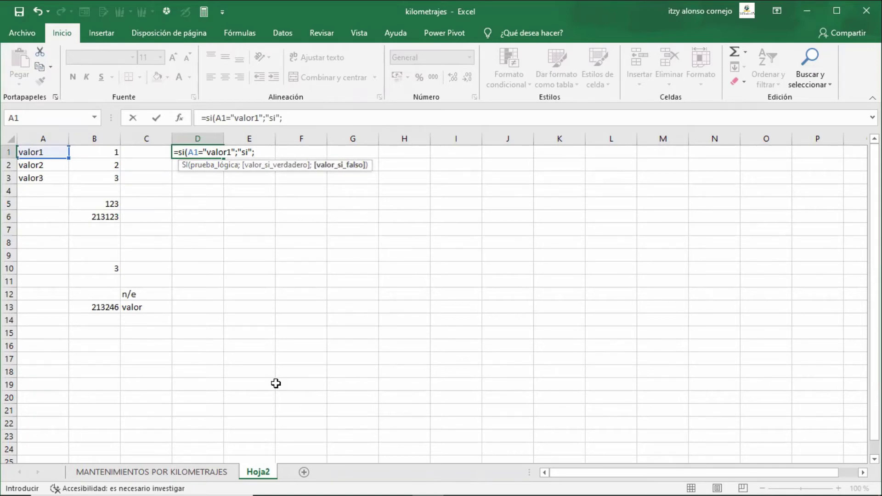
pyautogui.write('"no")')
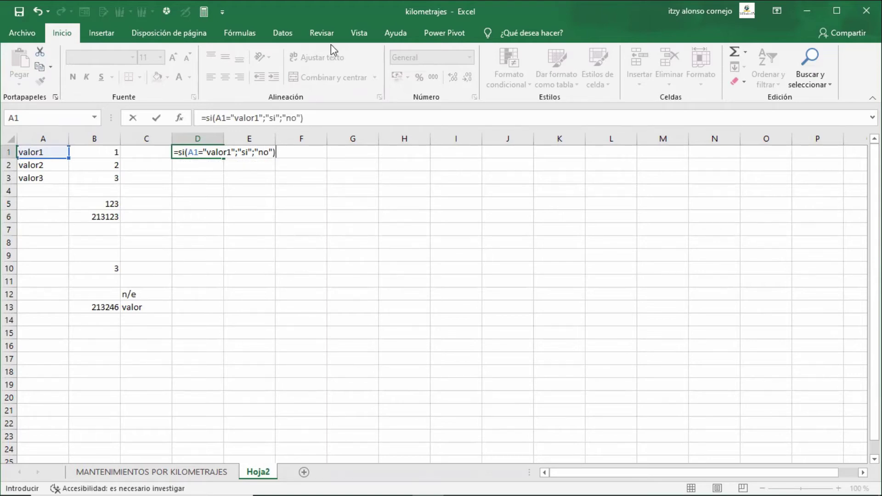
pyautogui.click(269, 151)
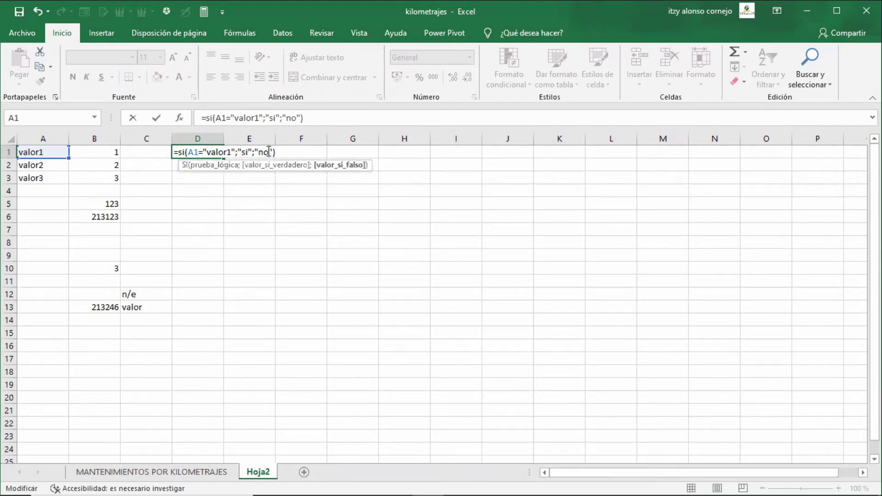
pyautogui.moveTo(269, 151); pyautogui.dragTo(260, 152)
pyautogui.hotkey('ctrl', 'Return')
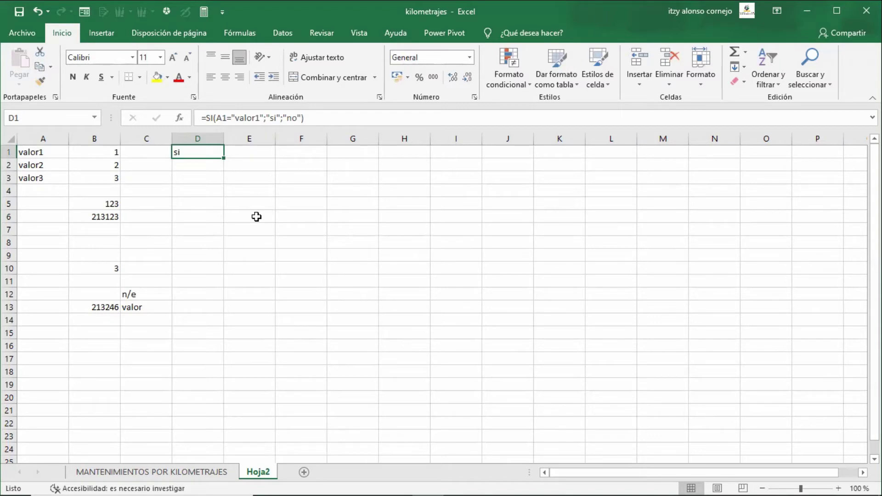
# Copy the SI formula from D1 down through D3
pyautogui.hotkey('ctrl', 'c')
pyautogui.hotkey('shift', 'Down')
pyautogui.hotkey('shift', 'Down')
pyautogui.hotkey('ctrl', 'v')
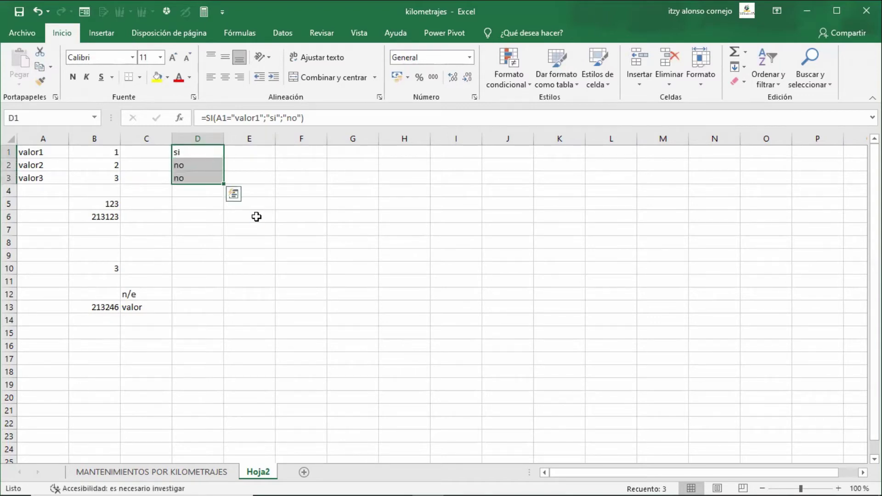
# Change the text in cell A3 to valor1
pyautogui.press('Down')
pyautogui.press('Left')
pyautogui.press('Left')
pyautogui.press('Left')
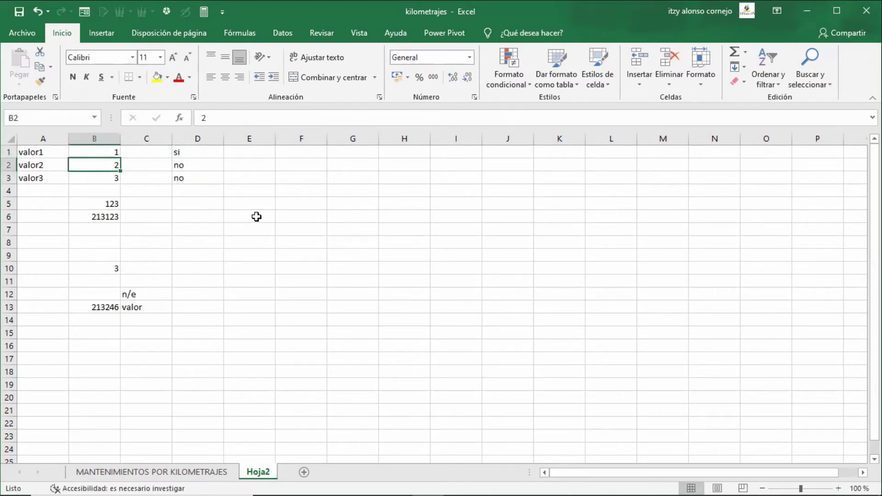
pyautogui.press('Down')
pyautogui.press('F2')
pyautogui.press('BackSpace')
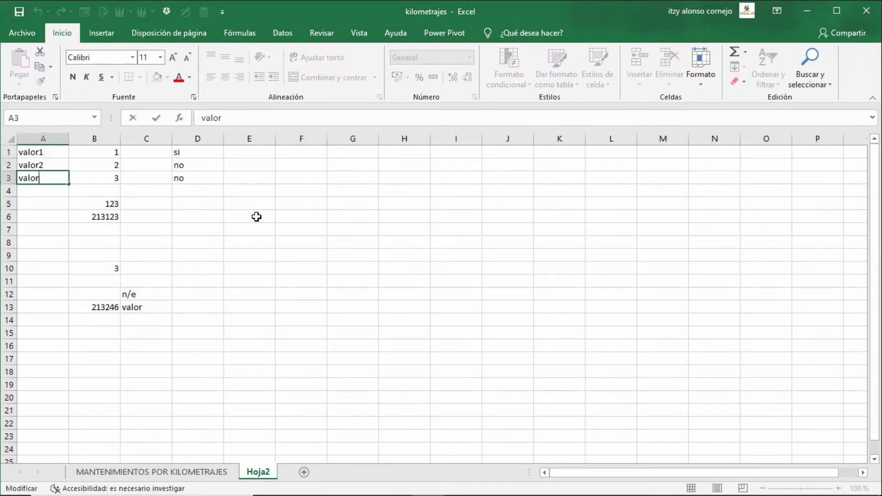
pyautogui.write('1')
pyautogui.press('Return')
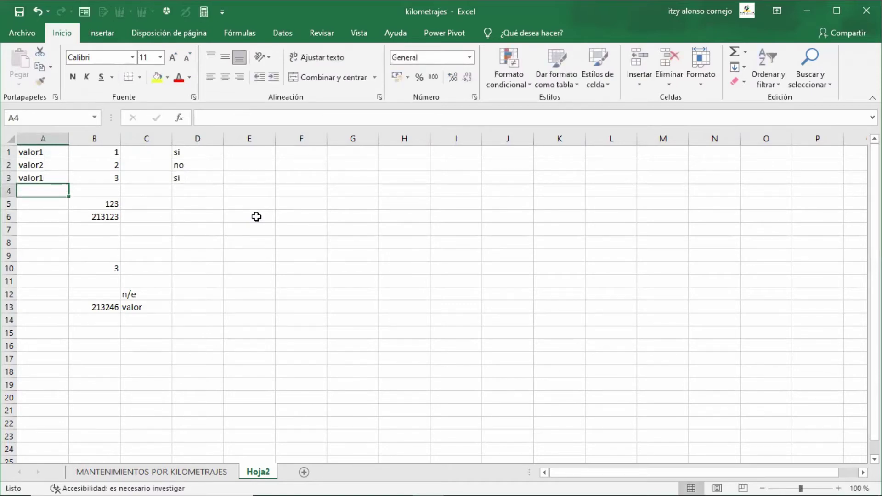
# Examine the logical test, the value if true and the value if false in the SI formula of cell D3
pyautogui.press('Up')
pyautogui.press('Right')
pyautogui.press('Right')
pyautogui.press('Right')
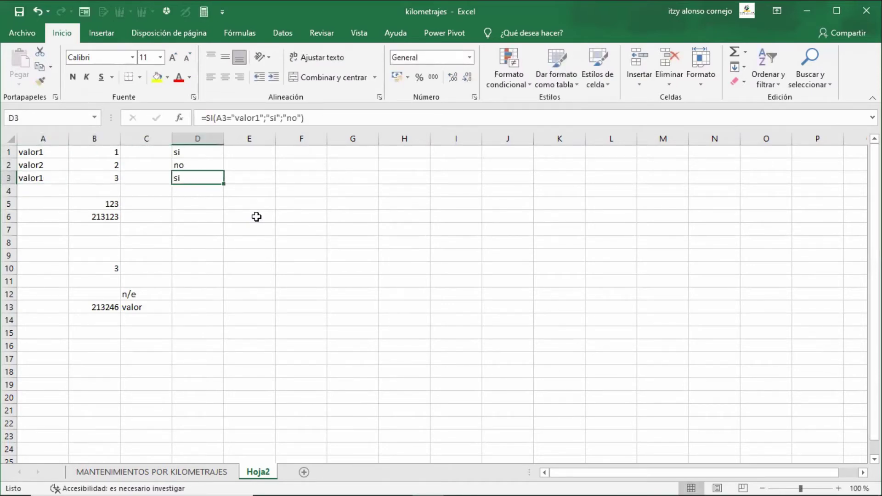
pyautogui.press('F2')
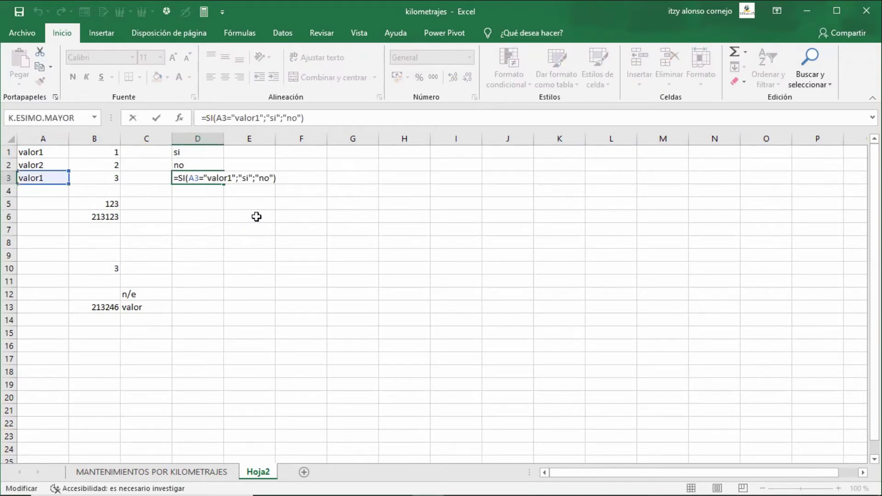
pyautogui.moveTo(188, 178)
pyautogui.mouseDown()
pyautogui.moveTo(227, 178)
pyautogui.moveTo(189, 177)
pyautogui.mouseUp()
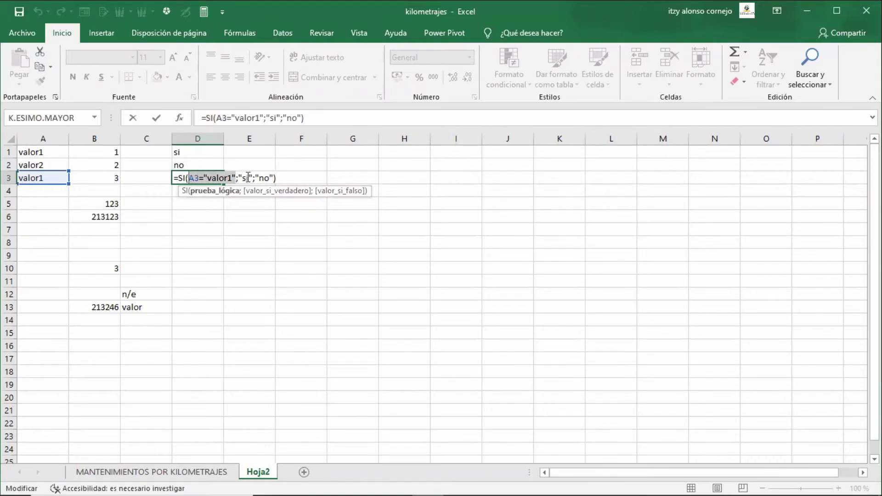
pyautogui.moveTo(251, 178); pyautogui.dragTo(243, 177)
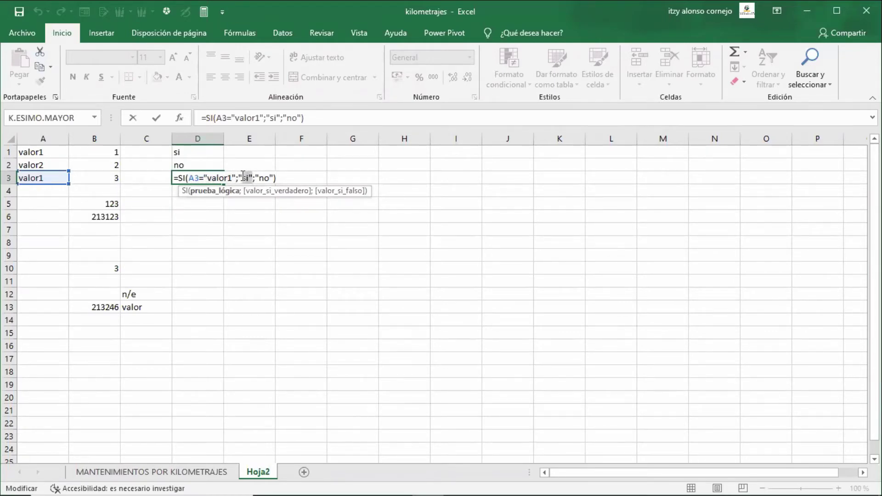
pyautogui.click(244, 178)
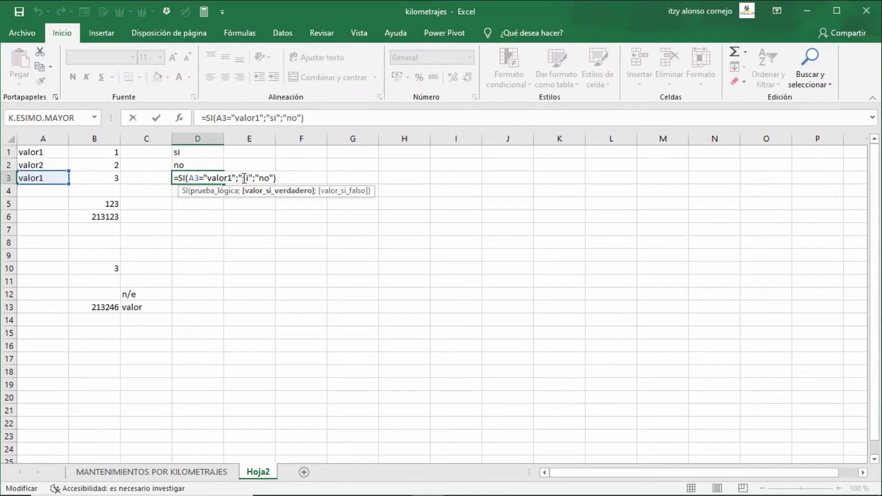
pyautogui.click(264, 178)
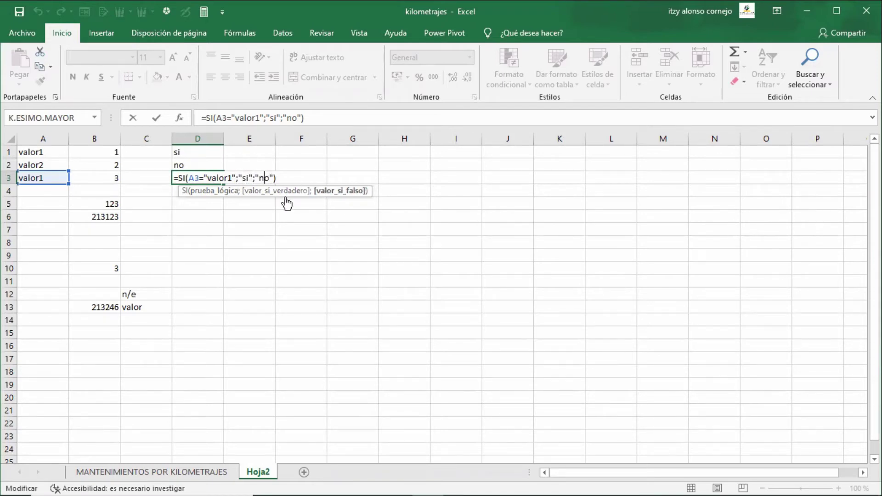
# Inspect the SI conditions and their table references in the kilometraje Actual formula in E5 of the MANTENIMIENTOS POR KILOMETRAJES sheet
pyautogui.click(192, 471)
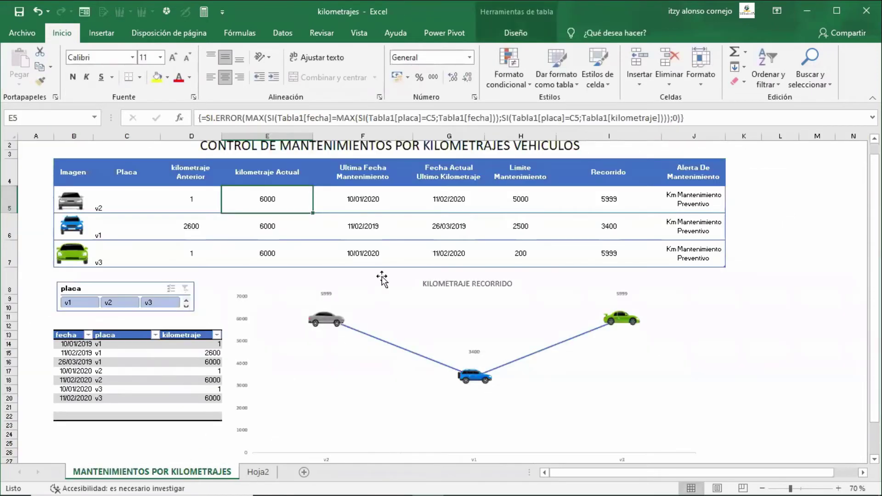
pyautogui.press('F2')
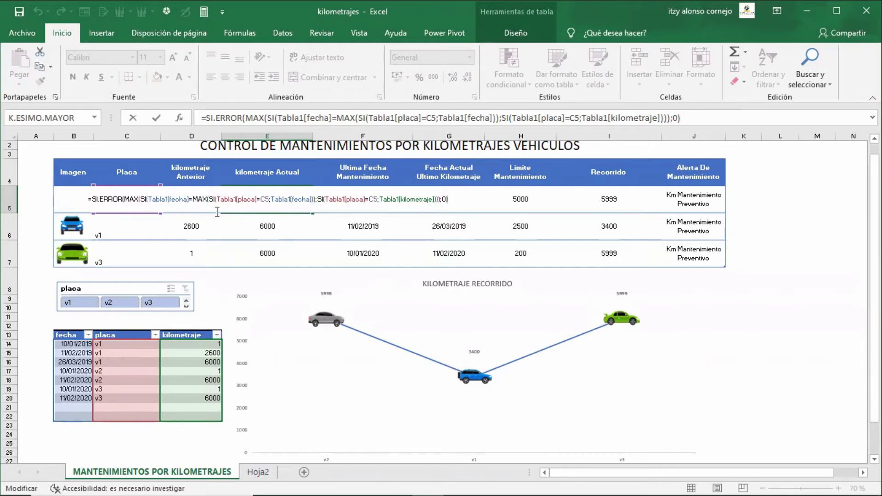
pyautogui.hotkey('ctrl', 'shift', 'Return')
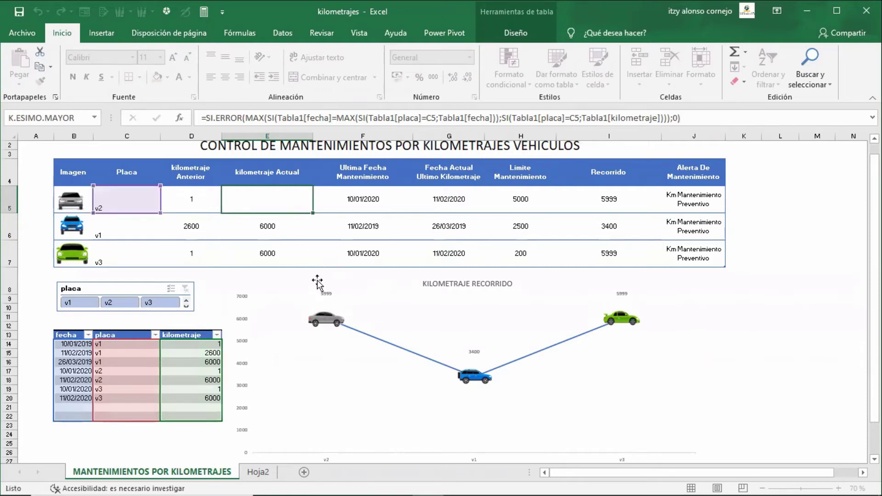
# Examine the K.ESIMO.MAYOR function in the Ultima Fecha Mantenimiento formula in F5, and return to Hoja2
pyautogui.click(357, 207)
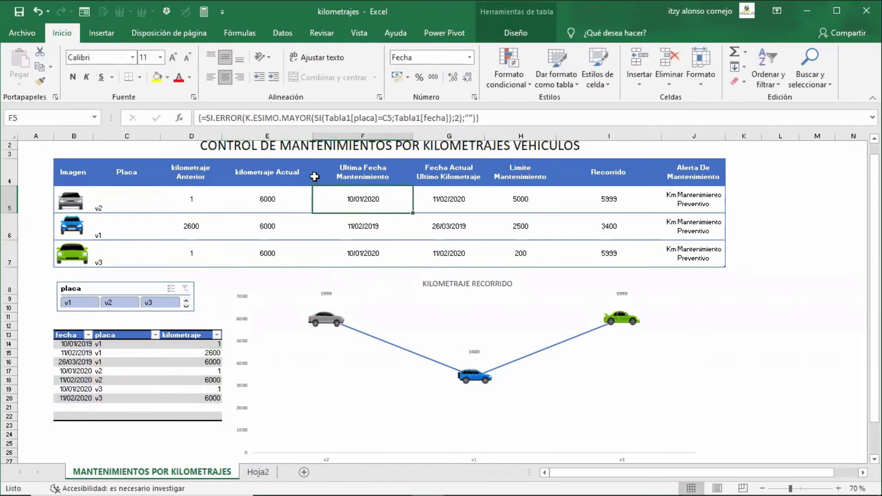
pyautogui.moveTo(314, 118); pyautogui.dragTo(253, 116)
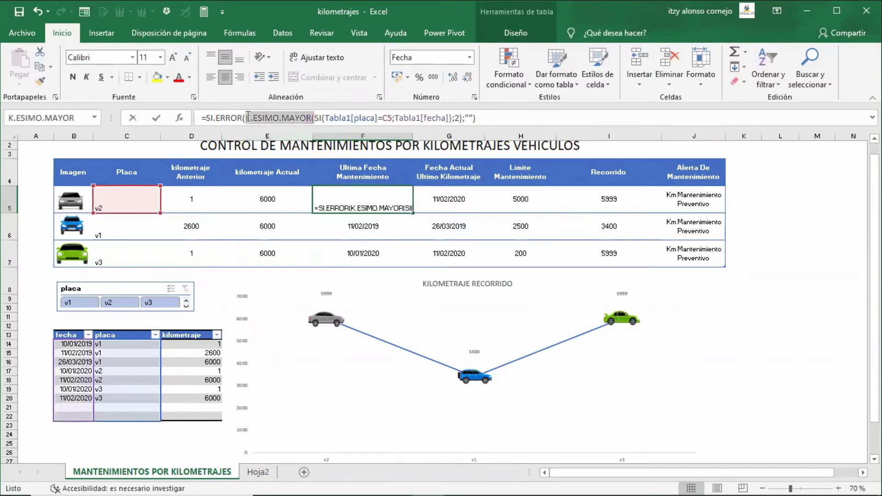
pyautogui.hotkey('ctrl', 'shift', 'Return')
pyautogui.click(258, 473)
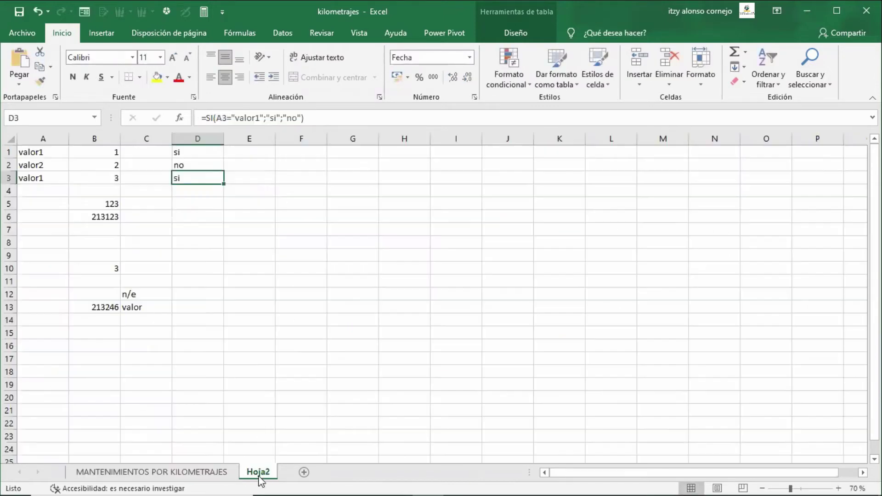
pyautogui.click(269, 170)
pyautogui.write('=')
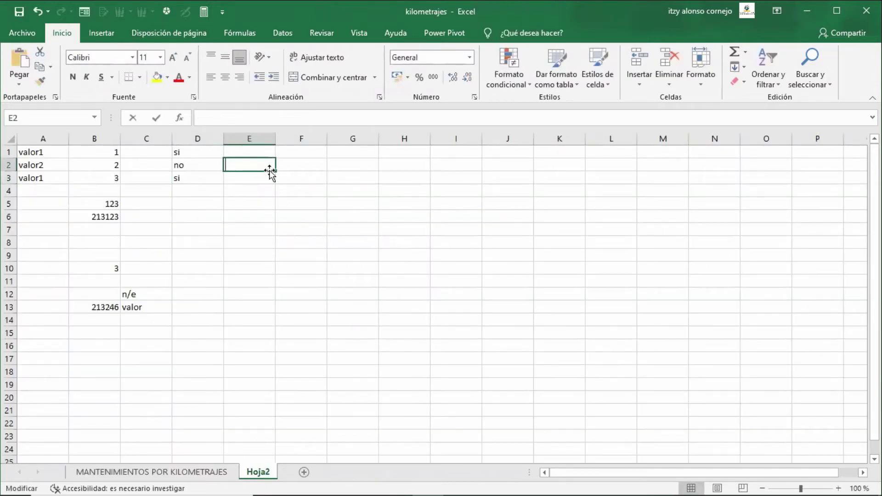
pyautogui.hotkey('ctrl', 'v')
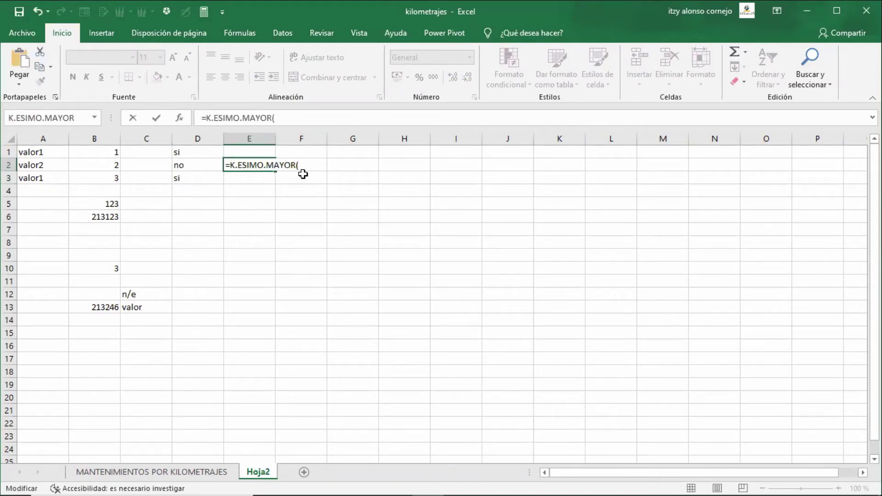
pyautogui.moveTo(113, 152); pyautogui.dragTo(110, 167)
pyautogui.press('Escape')
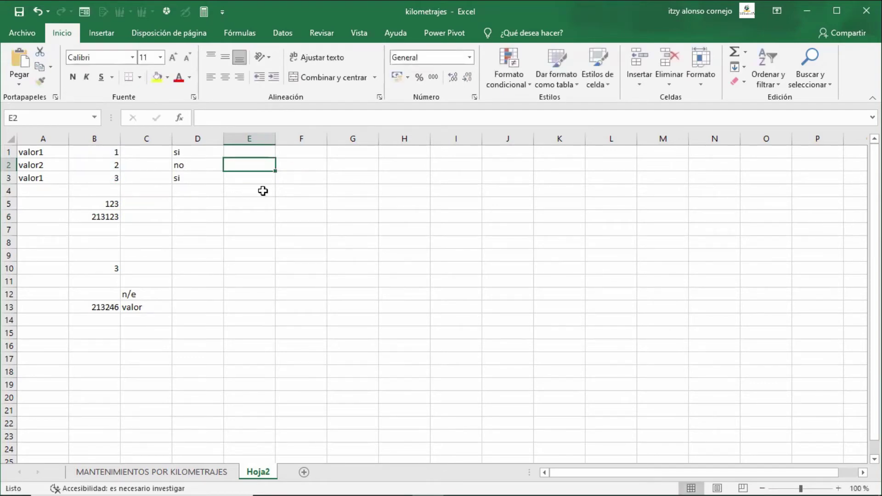
# Enter a K.ESIMO.MAYOR formula in cell E2 for the range B1:B3 with k set to 2
pyautogui.write('=k.e')
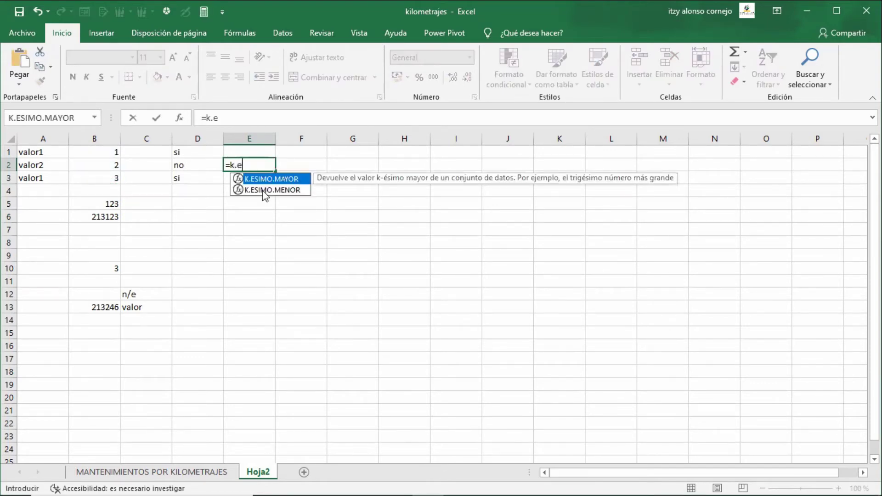
pyautogui.press('Tab')
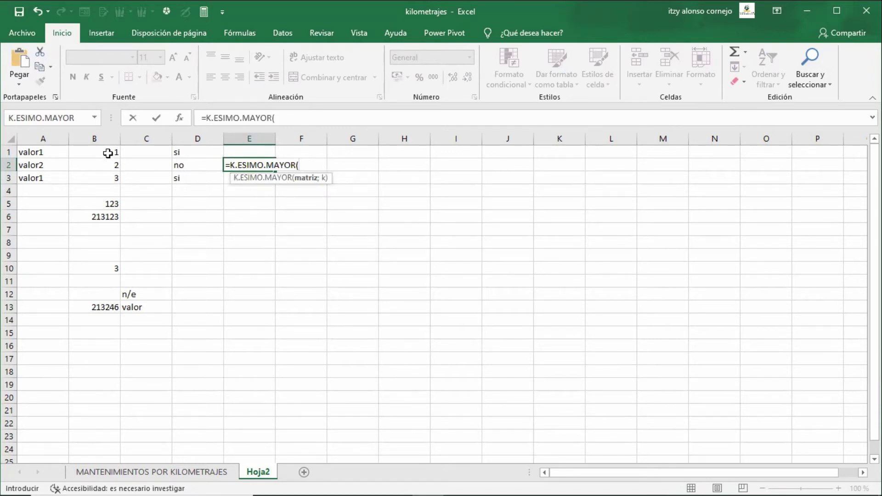
pyautogui.moveTo(108, 153); pyautogui.dragTo(112, 177)
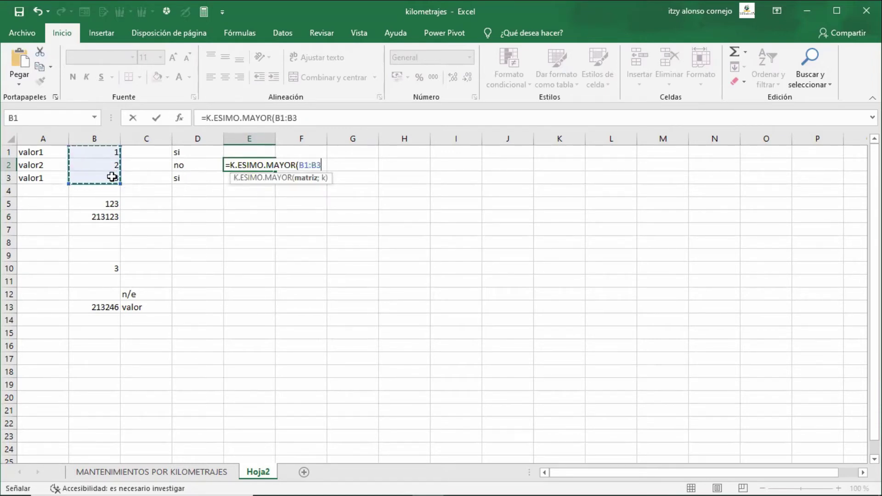
pyautogui.write(';2')
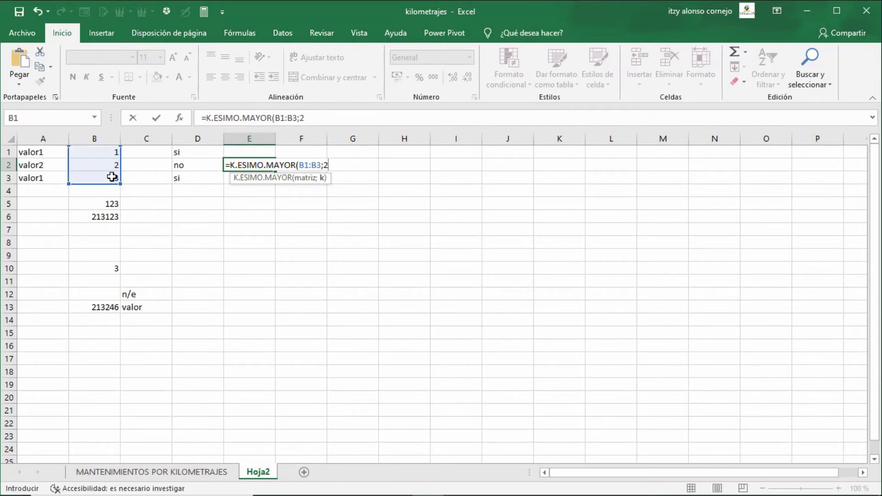
pyautogui.write(')')
pyautogui.press('Return')
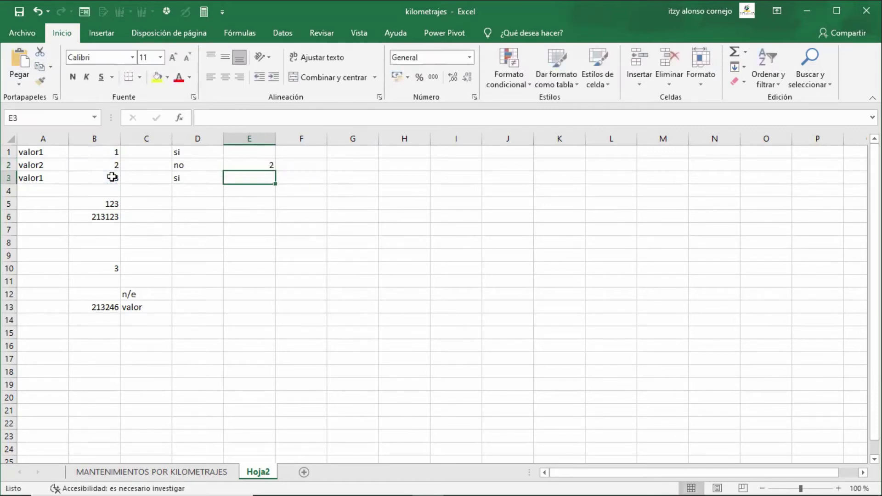
# Check the B1:B3 range in the K.ESIMO.MAYOR formula of E2 and set its k argument to 1
pyautogui.press('Up')
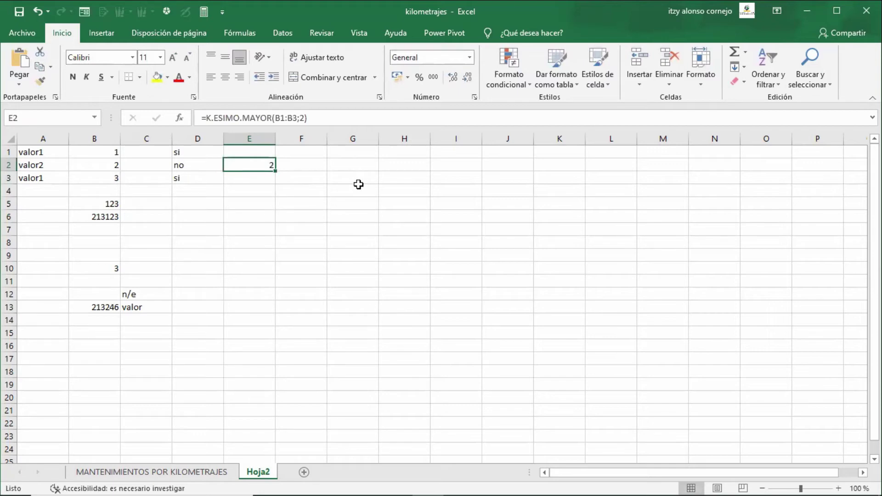
pyautogui.press('F2')
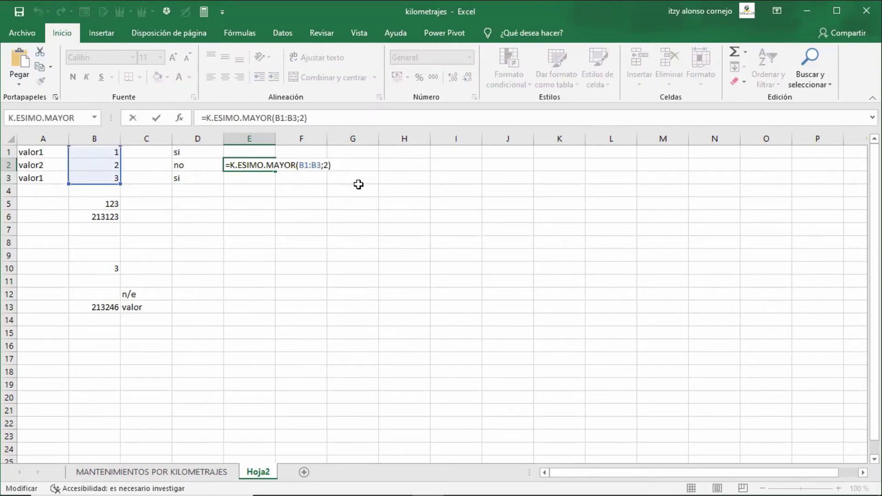
pyautogui.click(278, 167)
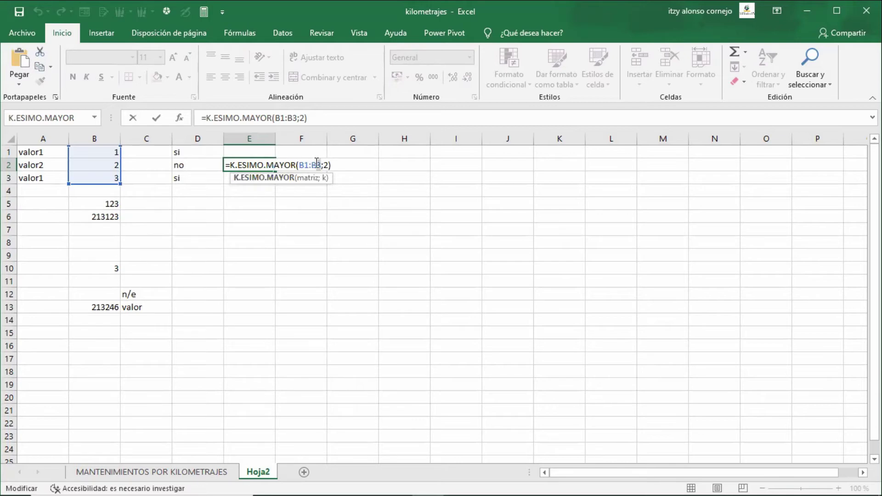
pyautogui.moveTo(318, 164); pyautogui.dragTo(301, 161)
pyautogui.click(326, 164)
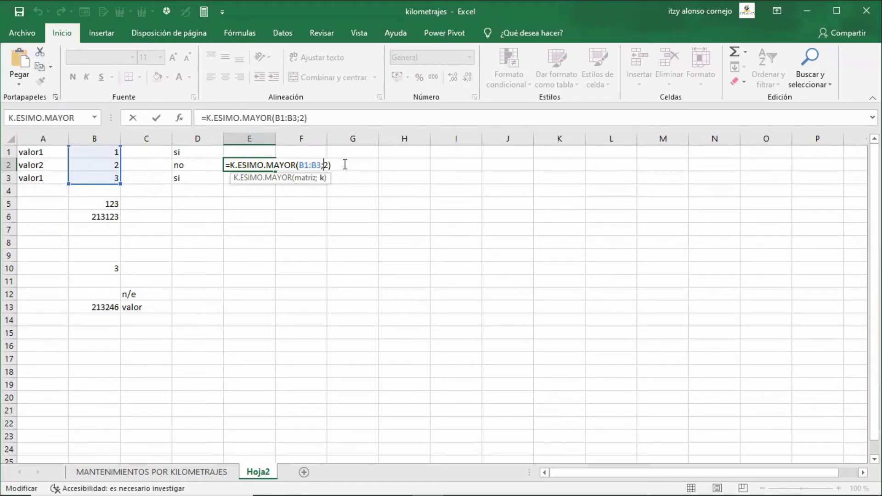
pyautogui.press('Delete')
pyautogui.write('1')
pyautogui.press('Return')
pyautogui.press('Up')
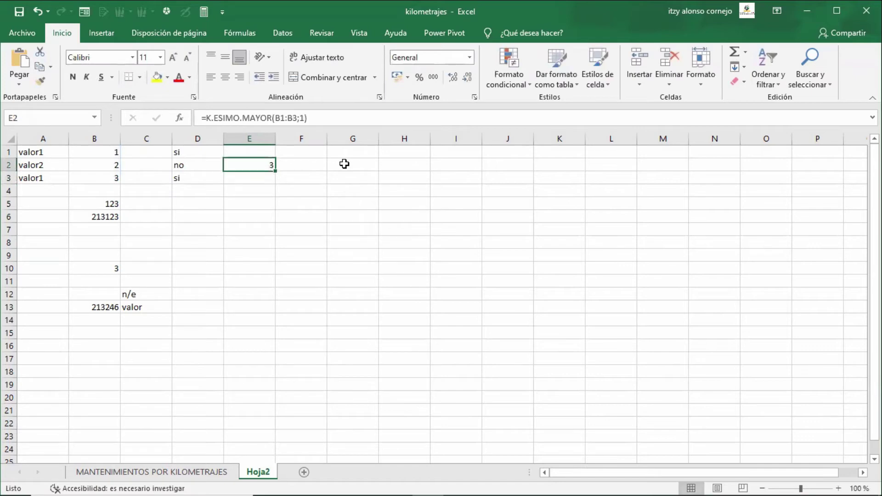
pyautogui.press('Left')
pyautogui.press('Down')
pyautogui.press('Down')
pyautogui.press('Down')
pyautogui.press('Down')
pyautogui.press('Down')
pyautogui.press('Down')
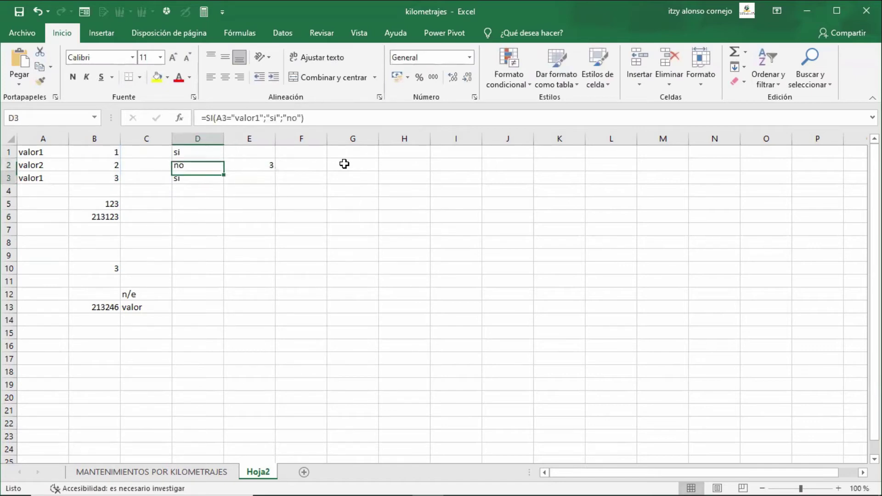
pyautogui.press('Down')
pyautogui.press('Down')
pyautogui.press('Left')
pyautogui.press('Down')
pyautogui.press('Down')
pyautogui.press('Down')
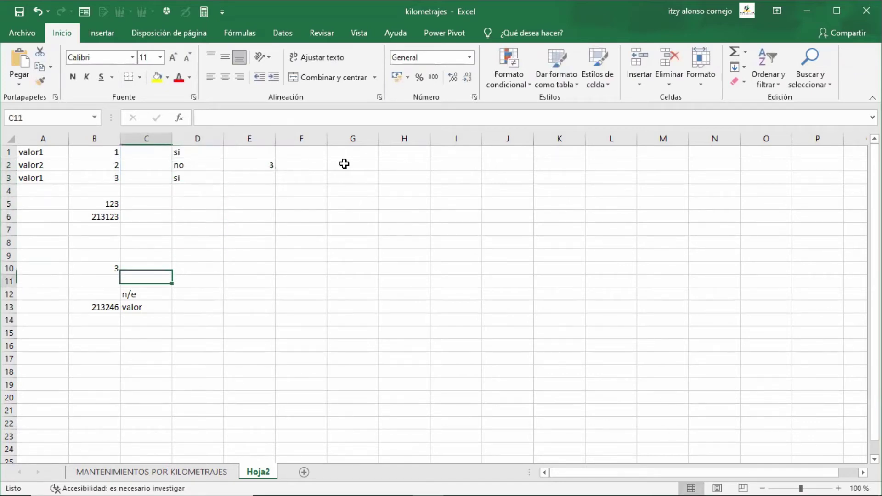
pyautogui.press('Right')
pyautogui.press('Up')
pyautogui.press('Up')
pyautogui.press('Up')
pyautogui.press('Up')
pyautogui.press('Up')
pyautogui.press('Up')
pyautogui.press('Up')
pyautogui.press('Up')
pyautogui.press('Up')
pyautogui.press('Up')
pyautogui.press('Up')
pyautogui.press('Up')
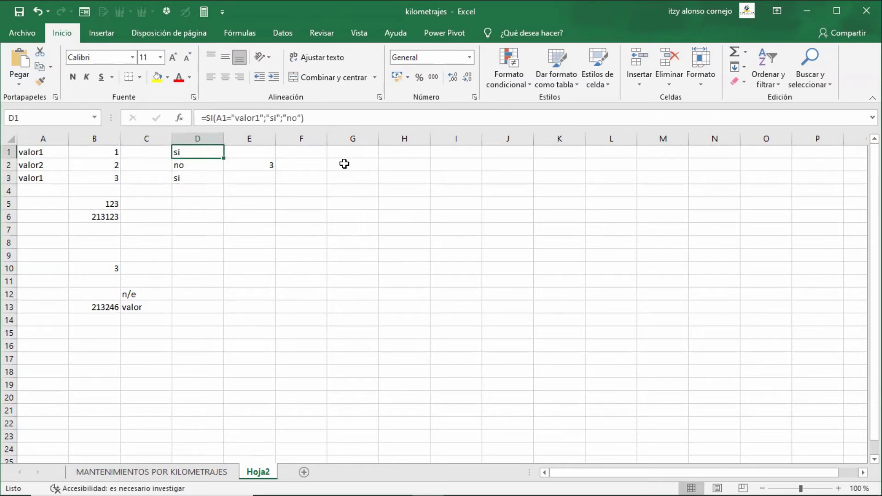
# Examine the matriz and k arguments of the K.ESIMO.MAYOR formula in cell E2
pyautogui.press('Right')
pyautogui.press('Down')
pyautogui.press('F2')
pyautogui.press('Left')
pyautogui.press('Left')
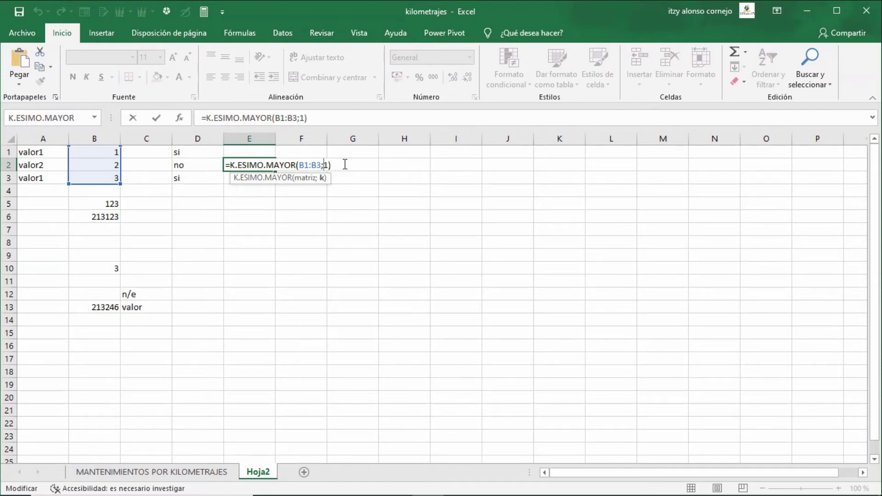
pyautogui.hotkey('shift', 'Tab')
# Replace the numbers in cells B1 and B2 with 500 each
pyautogui.press('Left')
pyautogui.press('Left')
pyautogui.press('Up')
pyautogui.write('50')
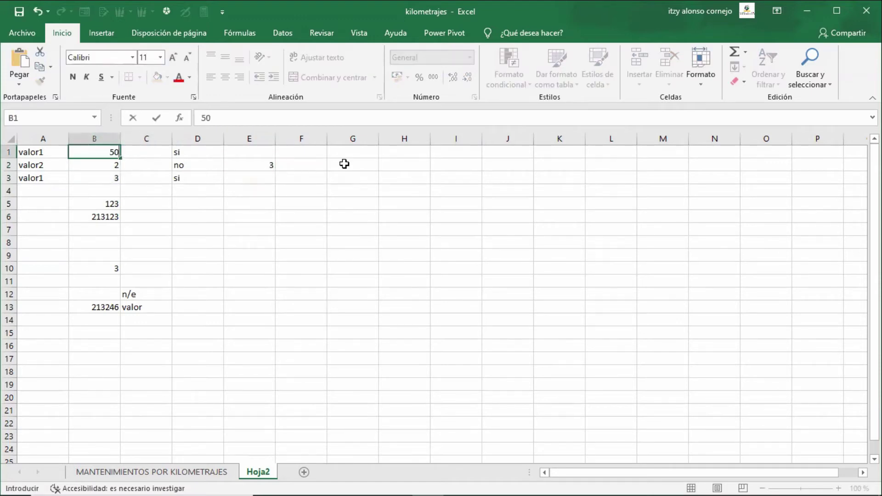
pyautogui.write('0')
pyautogui.press('Return')
pyautogui.write('500')
pyautogui.press('Return')
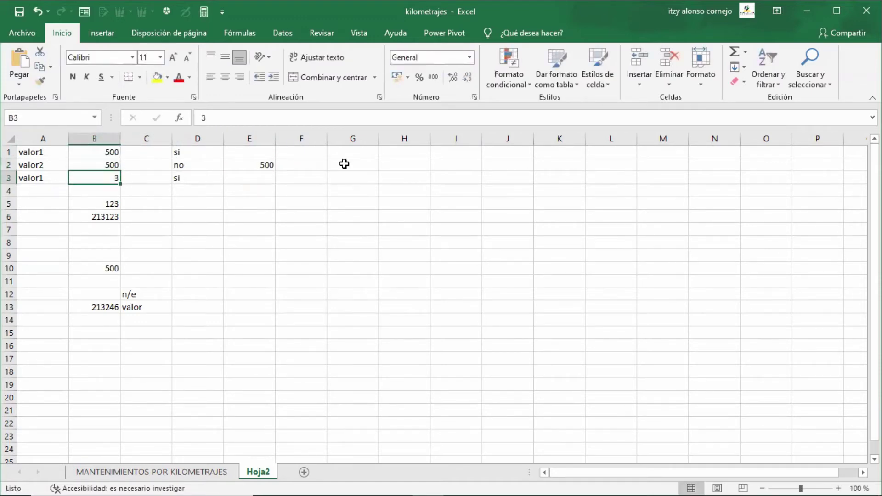
# Change the value in cell B1 to 5000 and the value in cell B3 to 400
pyautogui.press('Up')
pyautogui.press('F2')
pyautogui.press('Escape')
pyautogui.press('Up')
pyautogui.press('F2')
pyautogui.write('0')
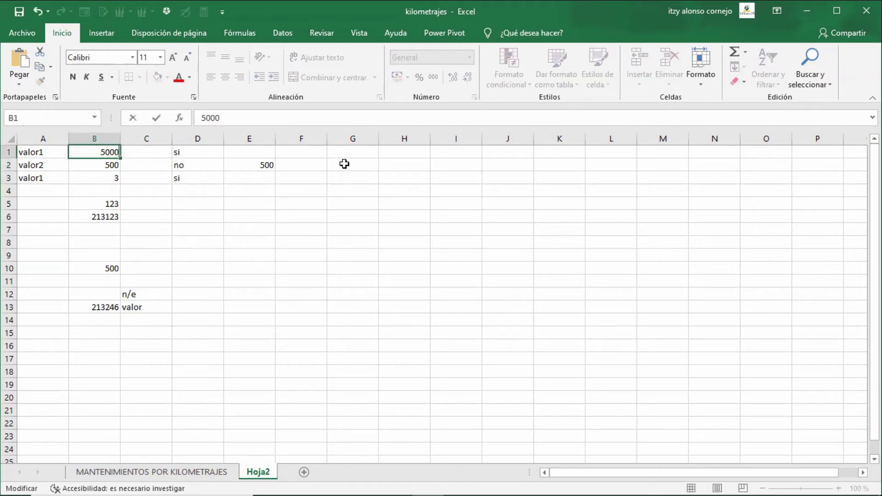
pyautogui.press('Return')
pyautogui.press('Return')
pyautogui.write('400')
pyautogui.press('Return')
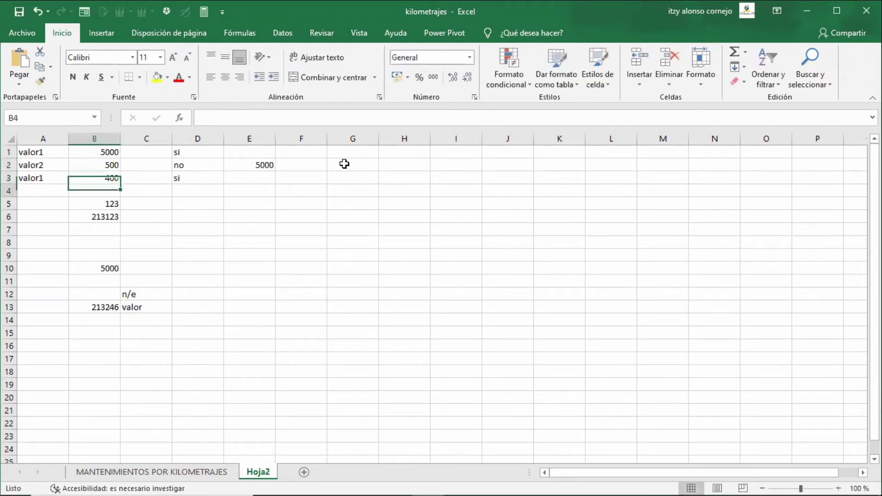
# Inspect the k argument of the K.ESIMO.MAYOR formula in E2 against the new numbers in B1:B3
pyautogui.press('Up')
pyautogui.press('Up')
pyautogui.press('Right')
pyautogui.press('Right')
pyautogui.press('Right')
pyautogui.press('F2')
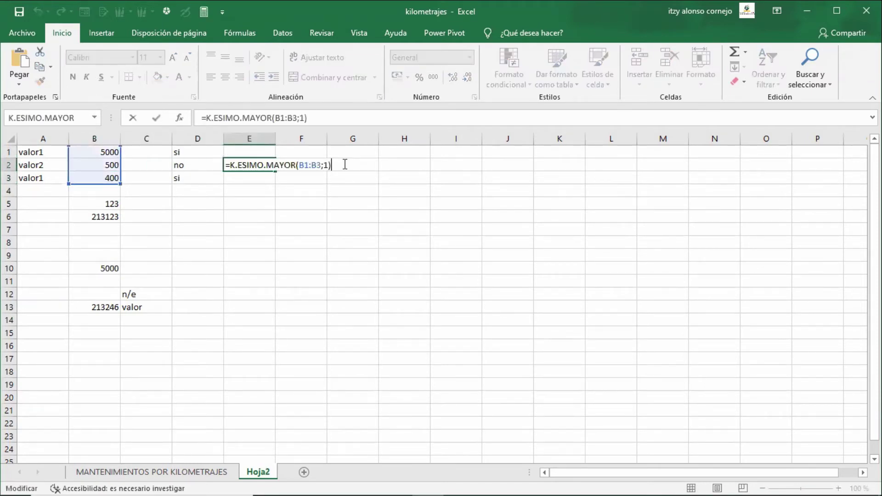
pyautogui.press('Left')
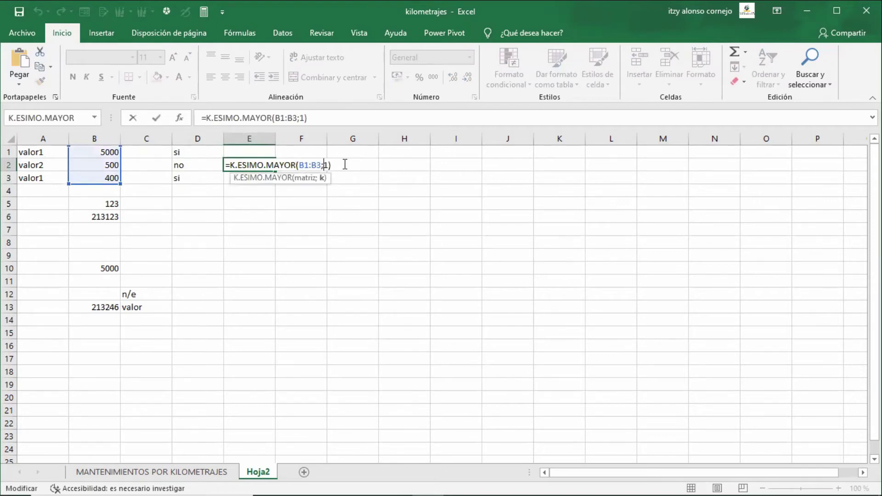
pyautogui.hotkey('ctrl', 'Return')
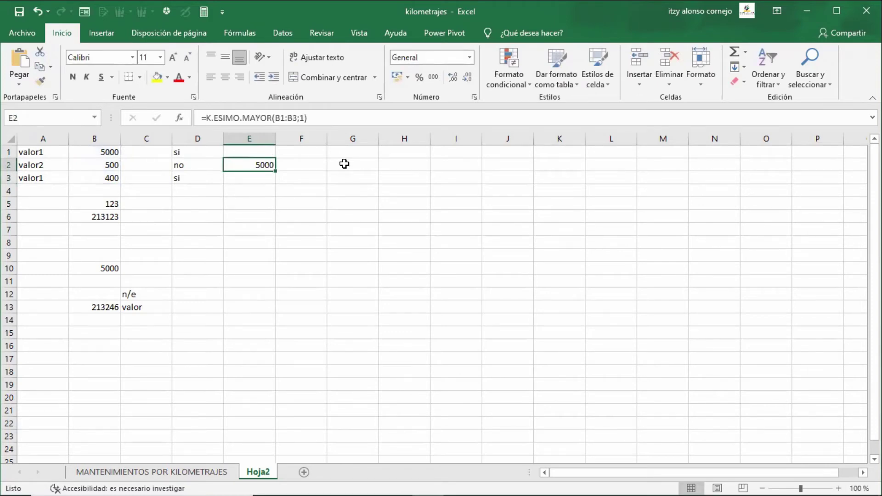
# Set the k argument of the K.ESIMO.MAYOR formula in cell E2 to 2
pyautogui.press('F2')
pyautogui.press('Left')
pyautogui.press('BackSpace')
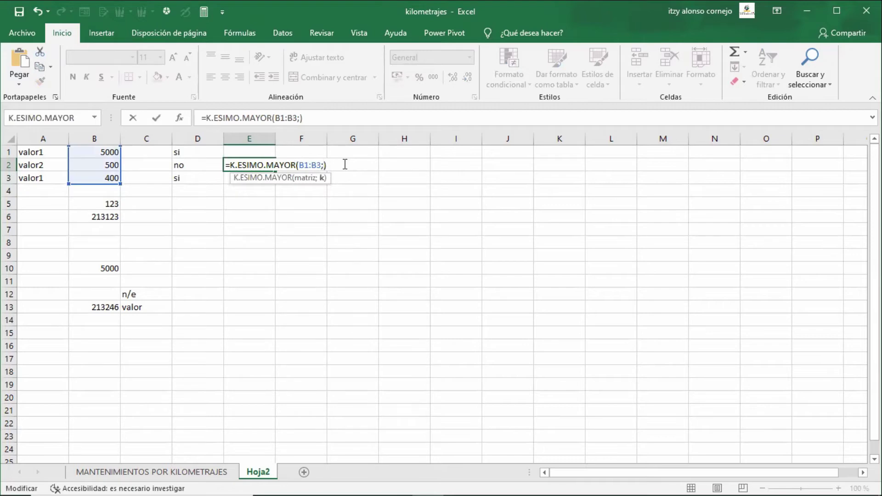
pyautogui.write('2')
pyautogui.press('Return')
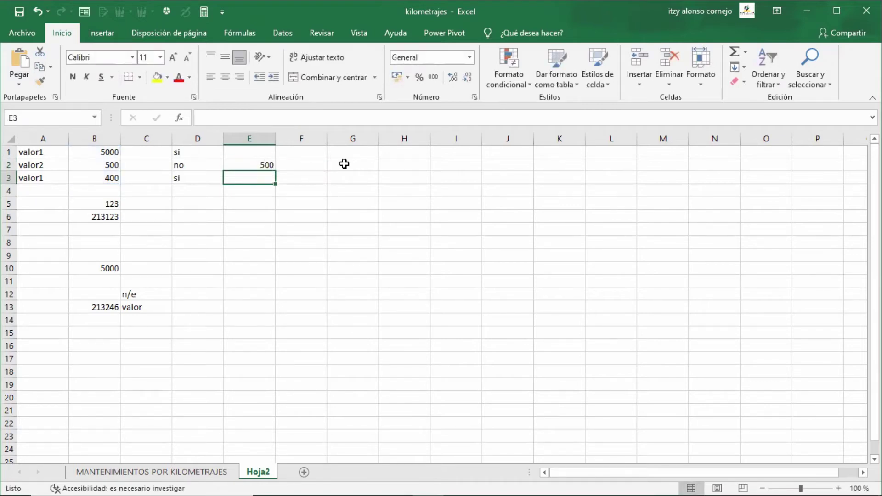
# Change the k argument of the K.ESIMO.MAYOR formula in cell E2 to 3
pyautogui.press('Up')
pyautogui.press('F2')
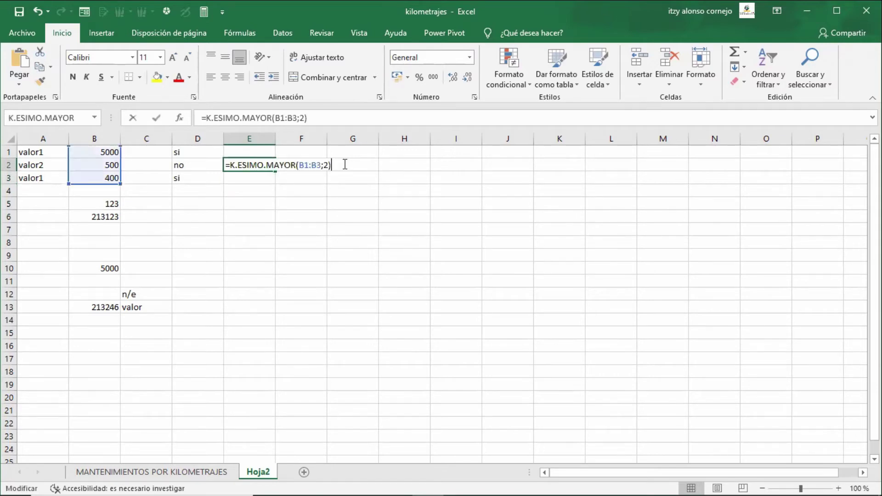
pyautogui.press('Left')
pyautogui.press('Left')
pyautogui.press('Left')
pyautogui.press('Right')
pyautogui.press('Delete')
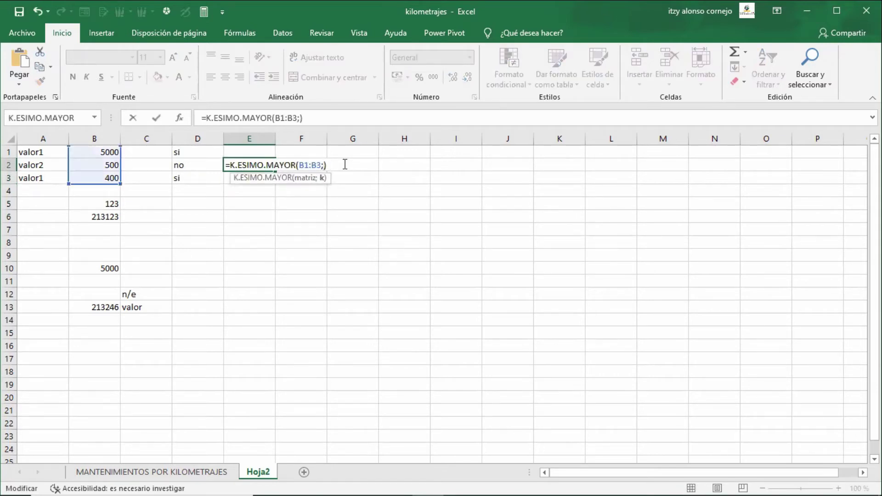
pyautogui.write('3')
pyautogui.press('Return')
pyautogui.press('Up')
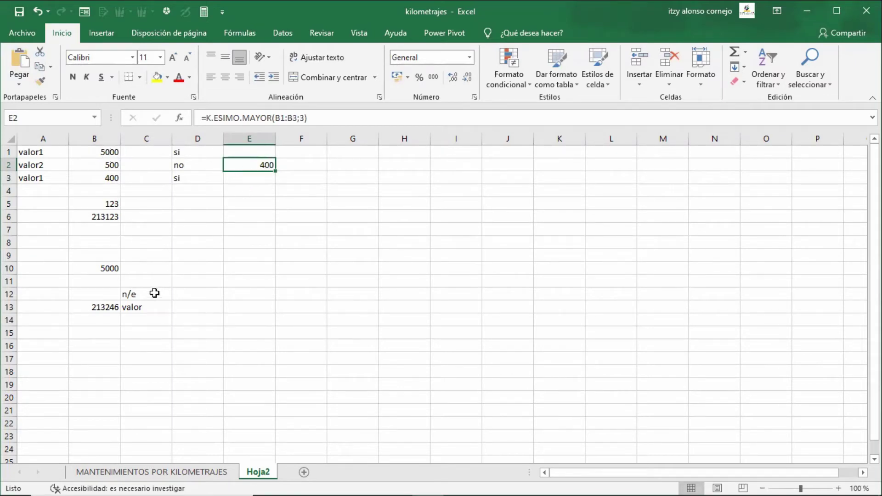
# Inspect the SI.ERROR formula in B13 and the MAX formula in B10 on Hoja2, leaving both unchanged
pyautogui.click(106, 309)
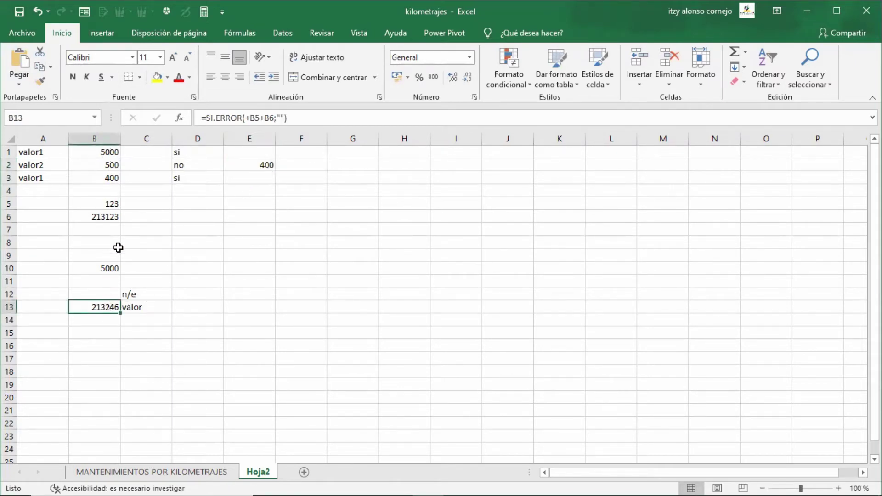
pyautogui.click(107, 267)
pyautogui.doubleClick(108, 267)
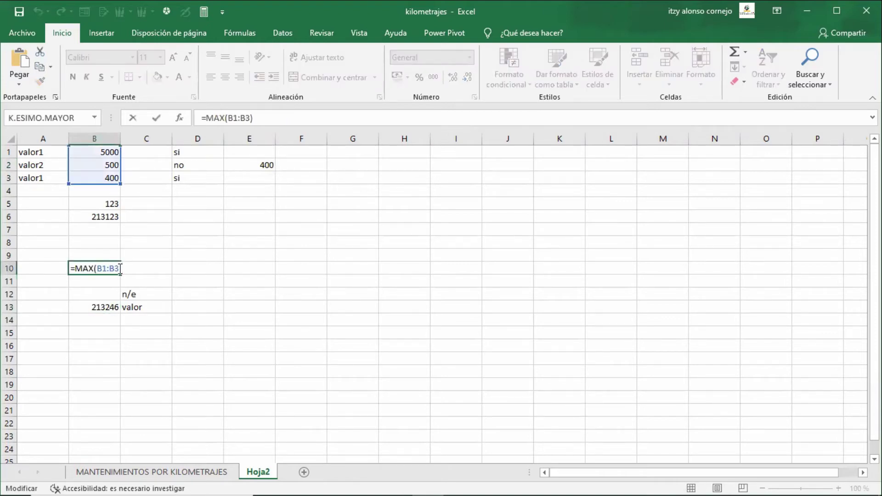
pyautogui.moveTo(120, 269); pyautogui.dragTo(97, 269)
pyautogui.press('Escape')
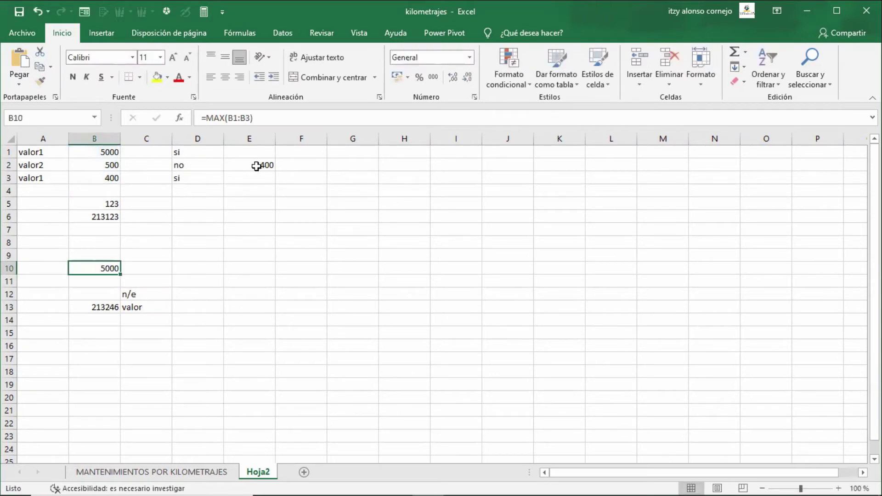
# Set the k argument of the K.ESIMO.MAYOR formula in E2 to 2
pyautogui.doubleClick(257, 166)
pyautogui.click(324, 165)
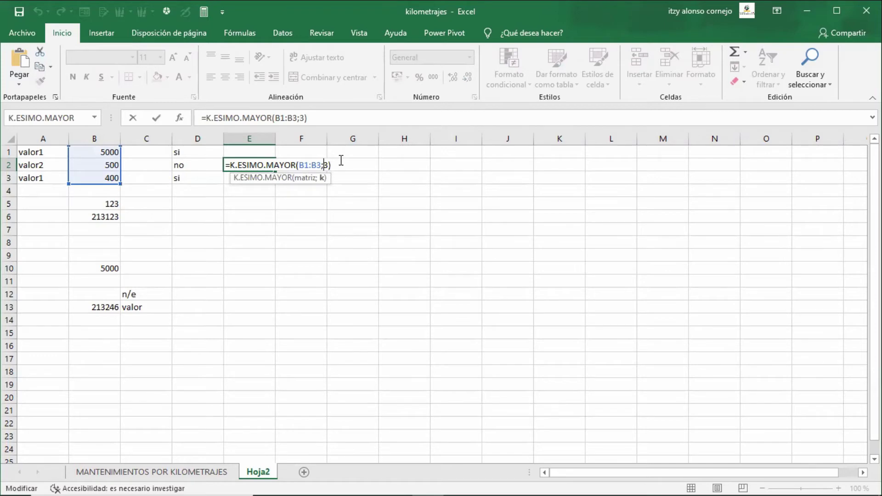
pyautogui.press('BackSpace')
pyautogui.write('2')
pyautogui.press('Return')
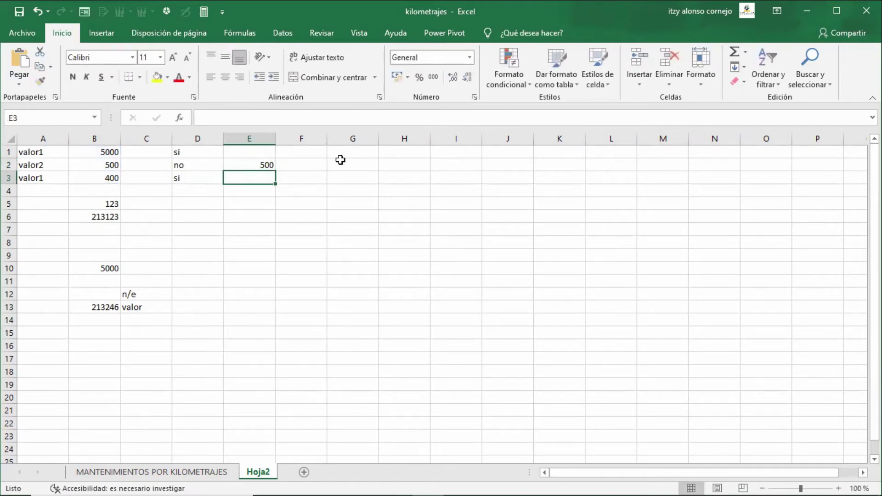
# Inspect the Ultima Fecha Mantenimiento formula in F5 on the MANTENIMIENTOS POR KILOMETRAJES sheet
pyautogui.hotkey('ctrl', 'pageup')
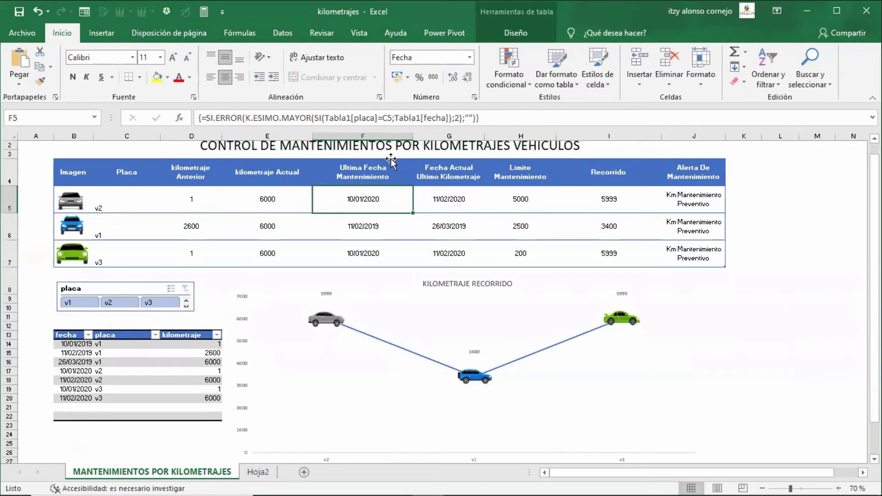
pyautogui.press('F2')
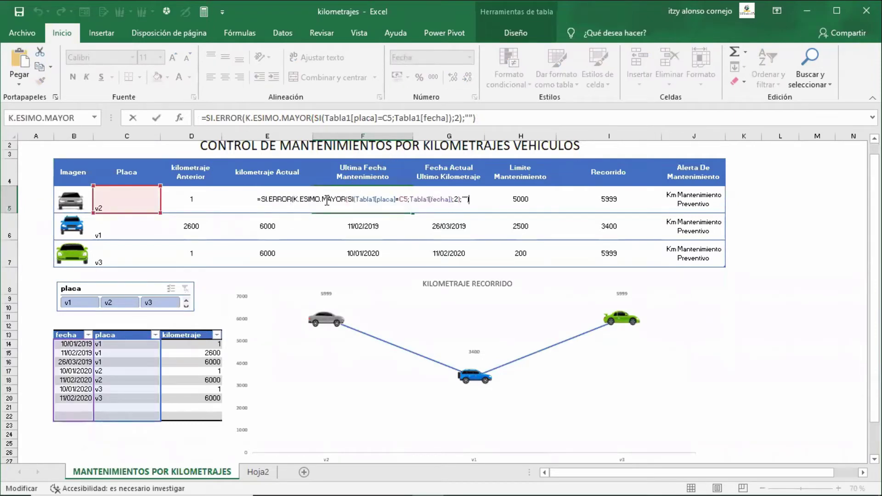
pyautogui.press('Escape')
# Review the full kilometraje Actual formula in E5 and re-enter it as an array formula
pyautogui.click(286, 197)
pyautogui.press('F2')
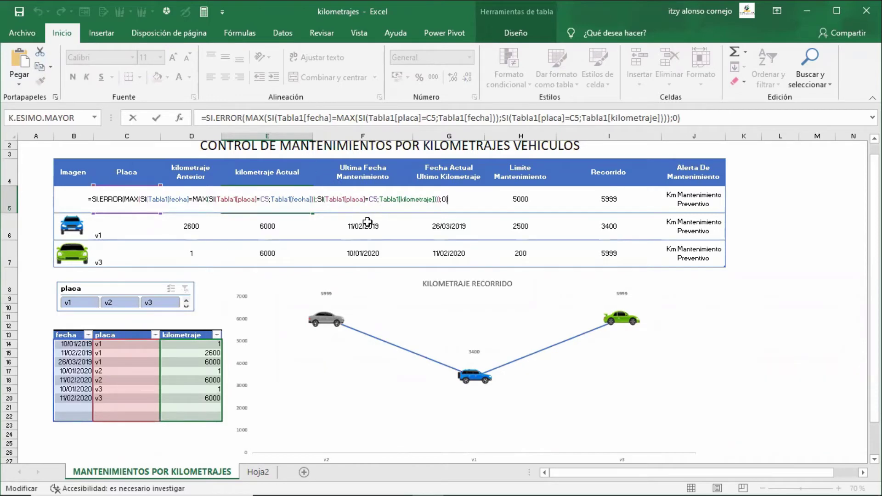
pyautogui.hotkey('ctrl', 'shift', 'Return')
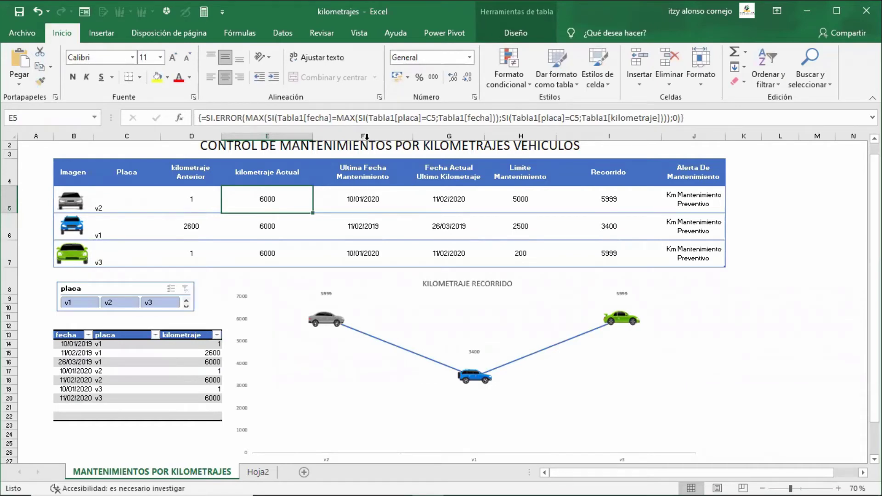
pyautogui.press('F2')
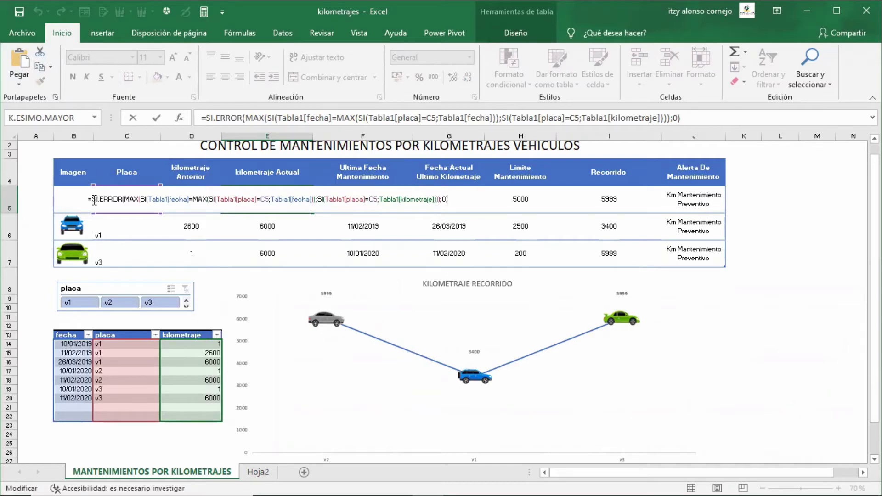
pyautogui.moveTo(95, 201); pyautogui.dragTo(450, 198)
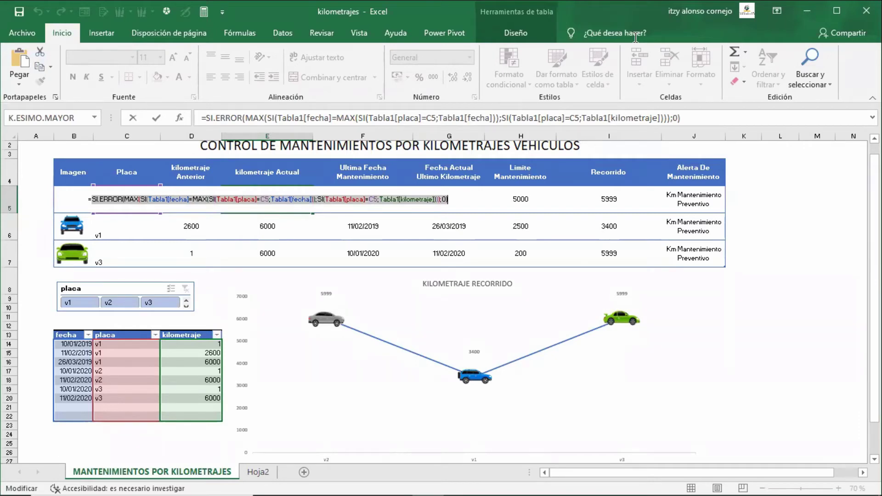
pyautogui.hotkey('alt', 'Tab')
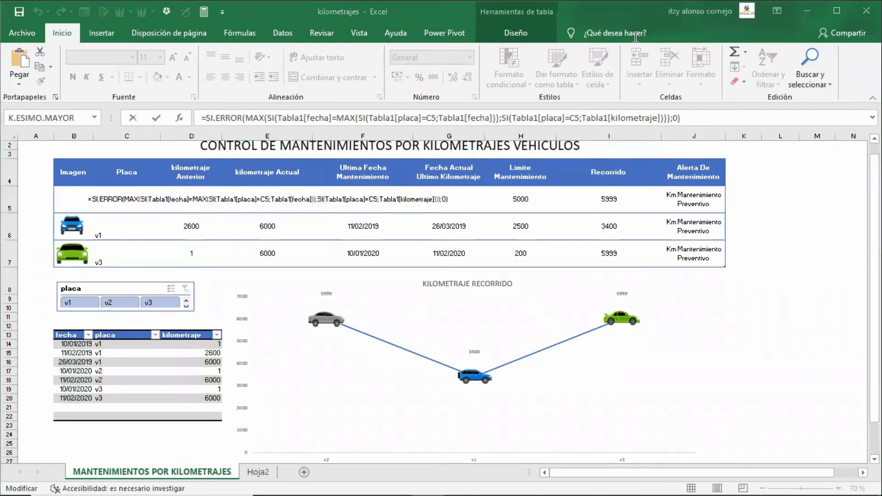
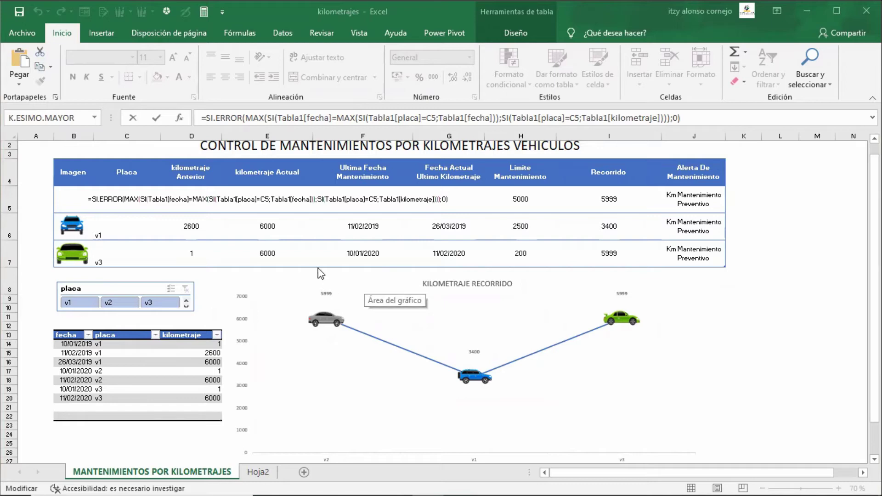
pyautogui.hotkey('ctrl', 'shift', 'Return')
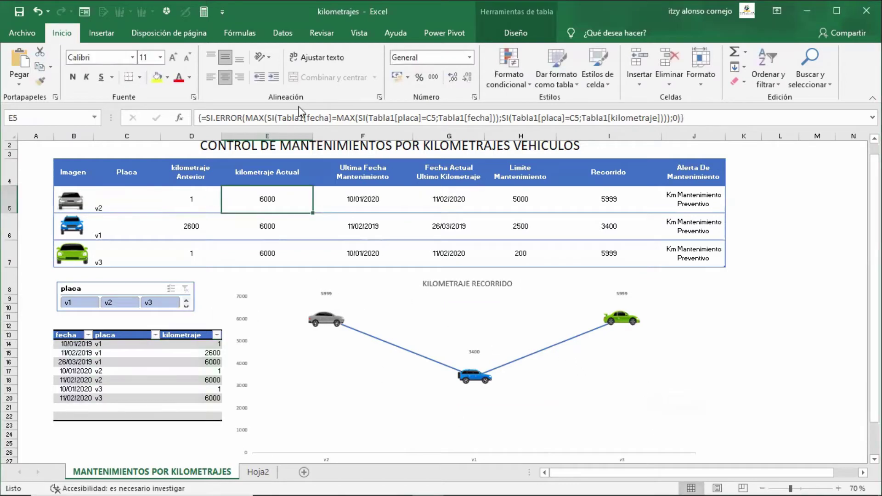
# Check which range Tabla1 refers to among the workbook's defined names, widening the list enough to read the values
pyautogui.click(239, 33)
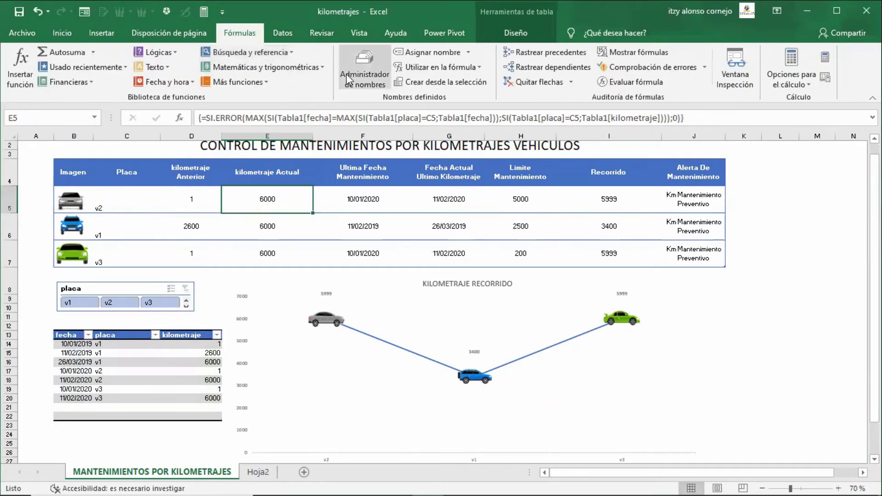
pyautogui.click(347, 76)
pyautogui.click(610, 226)
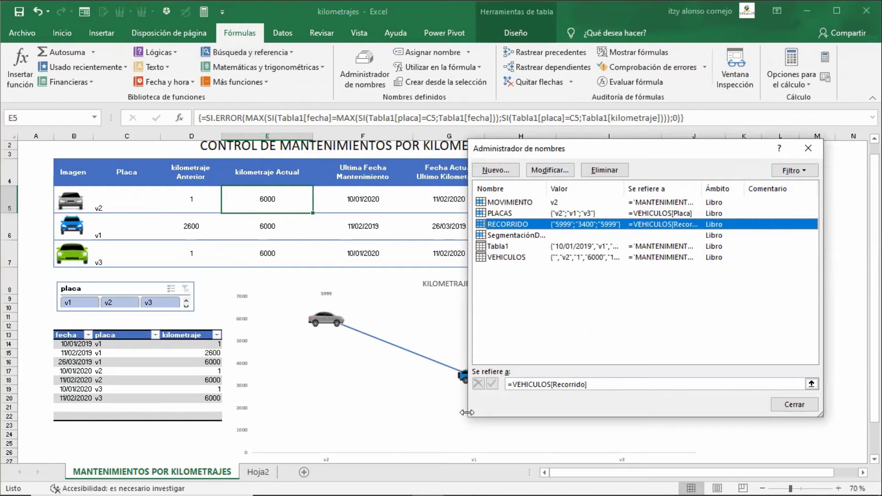
pyautogui.moveTo(468, 413); pyautogui.dragTo(318, 412)
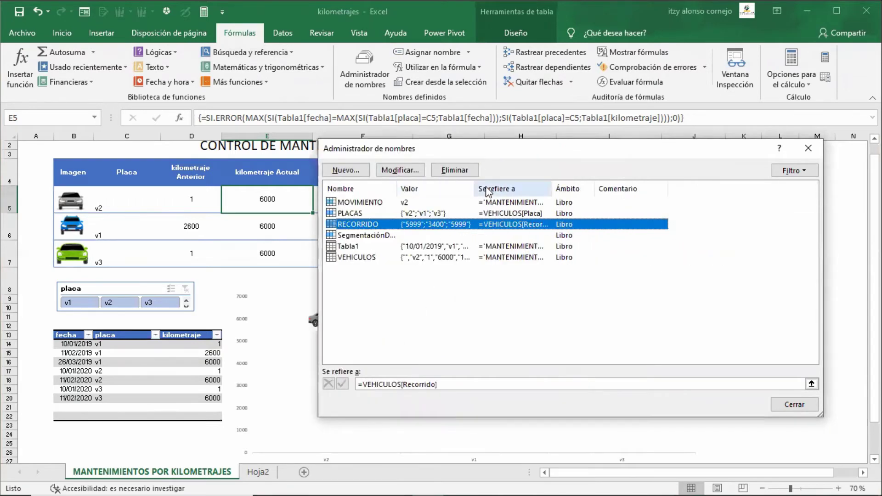
pyautogui.moveTo(489, 192); pyautogui.dragTo(630, 192)
pyautogui.click(418, 248)
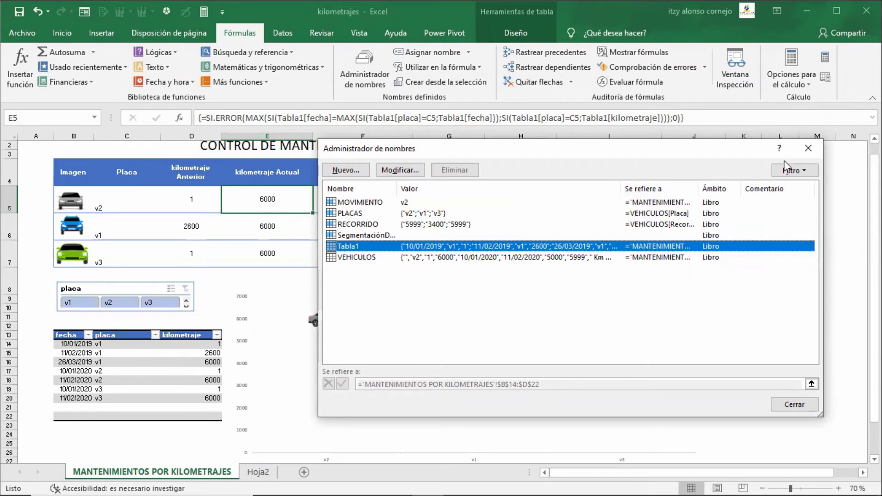
pyautogui.click(808, 148)
# Inspect the placa entries of the mileage records table and the table columns referenced by the array formula in E5
pyautogui.click(123, 352)
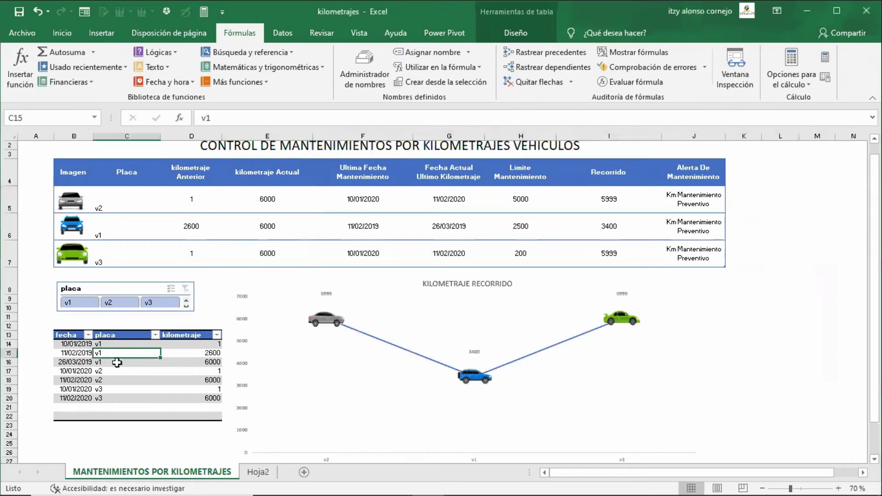
pyautogui.moveTo(117, 362); pyautogui.dragTo(118, 380)
pyautogui.click(262, 201)
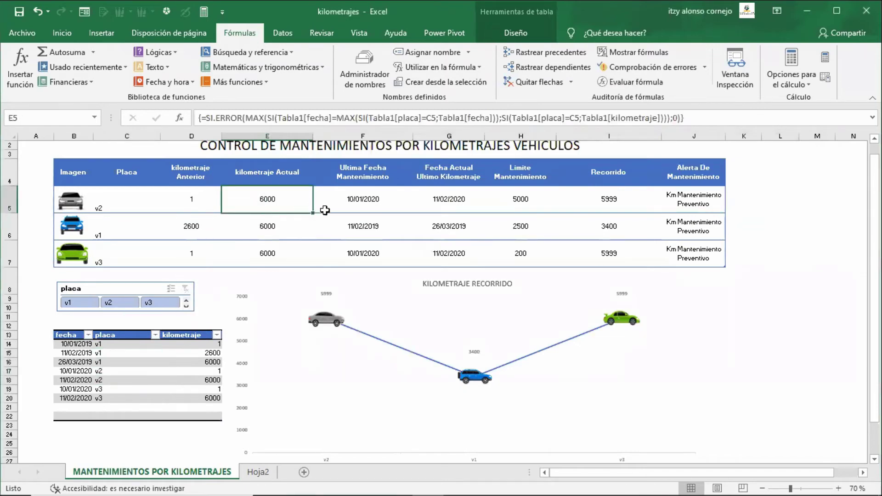
pyautogui.press('F2')
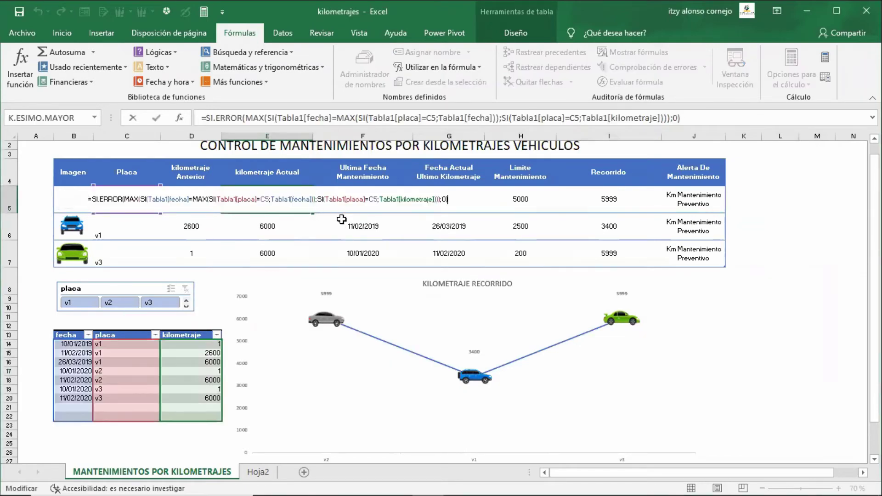
pyautogui.hotkey('ctrl', 'shift', 'Return')
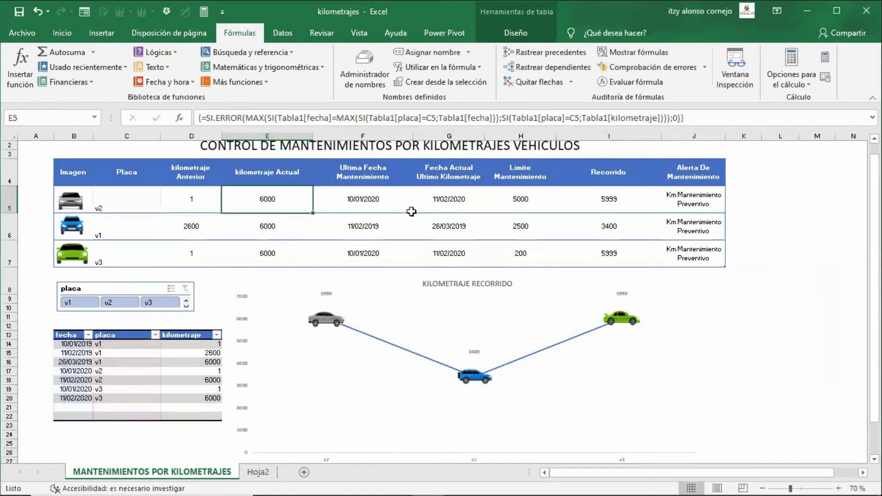
# Examine the enlarged E5 formula part by part: SI.ERROR, its fallback value 0, the MAX expression and the first SI condition
pyautogui.moveTo(515, 127); pyautogui.dragTo(500, 273)
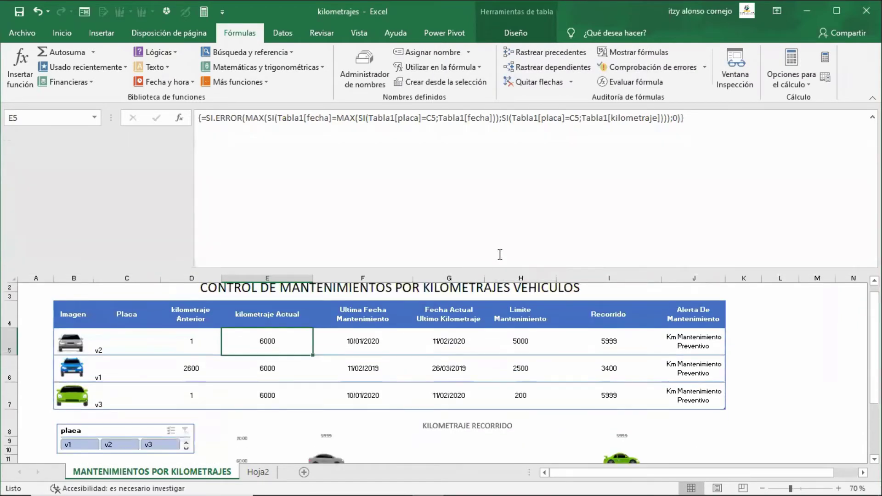
pyautogui.scroll(5, 448, 321)
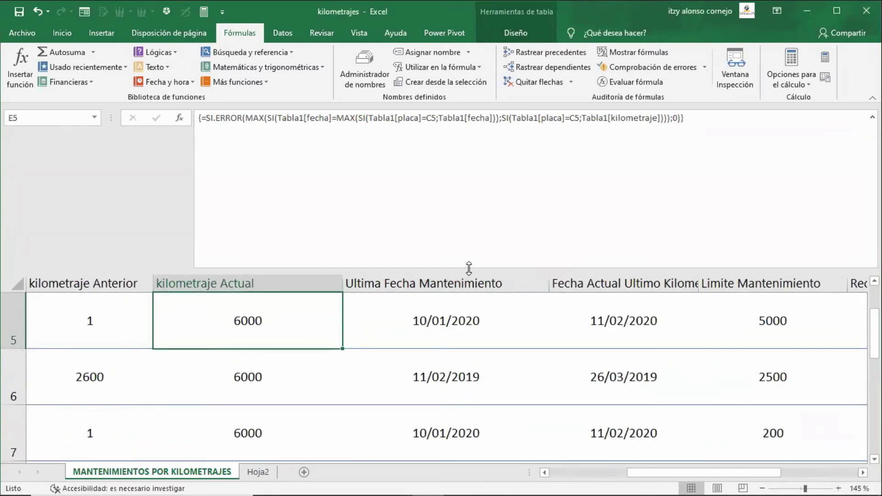
pyautogui.moveTo(467, 273); pyautogui.dragTo(466, 137)
pyautogui.press('F2')
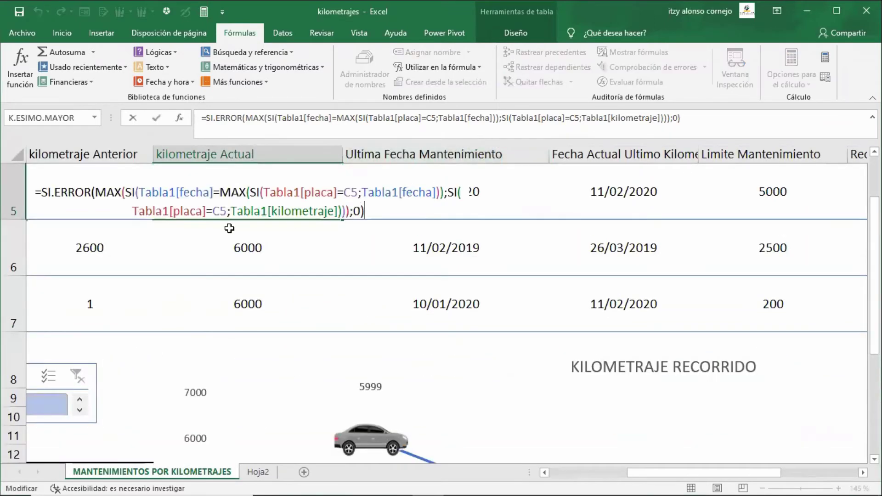
pyautogui.click(114, 191)
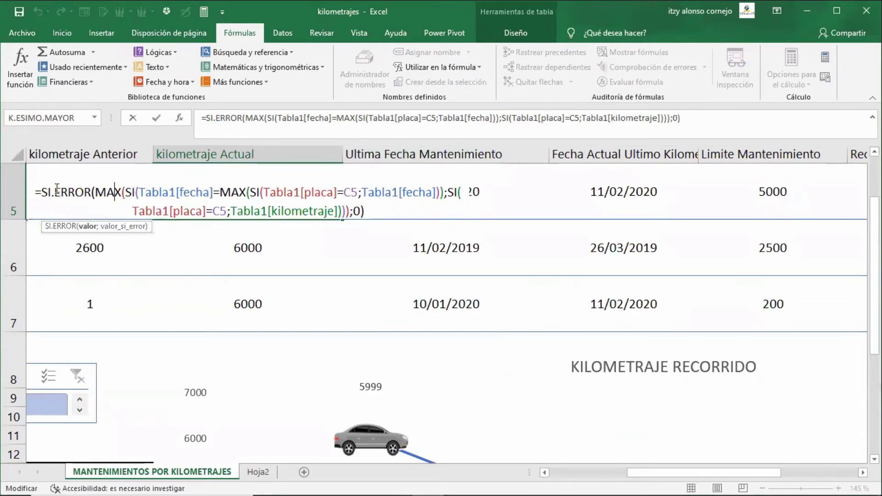
pyautogui.moveTo(48, 192); pyautogui.dragTo(92, 191)
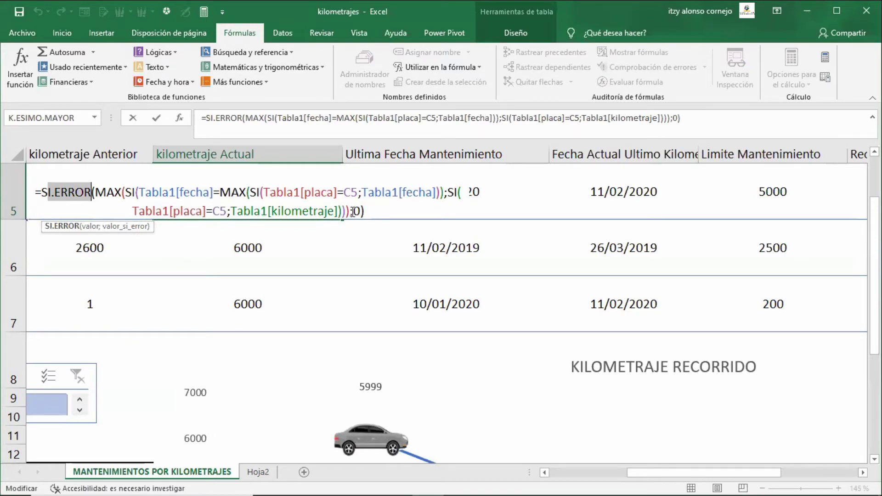
pyautogui.moveTo(349, 211); pyautogui.dragTo(360, 208)
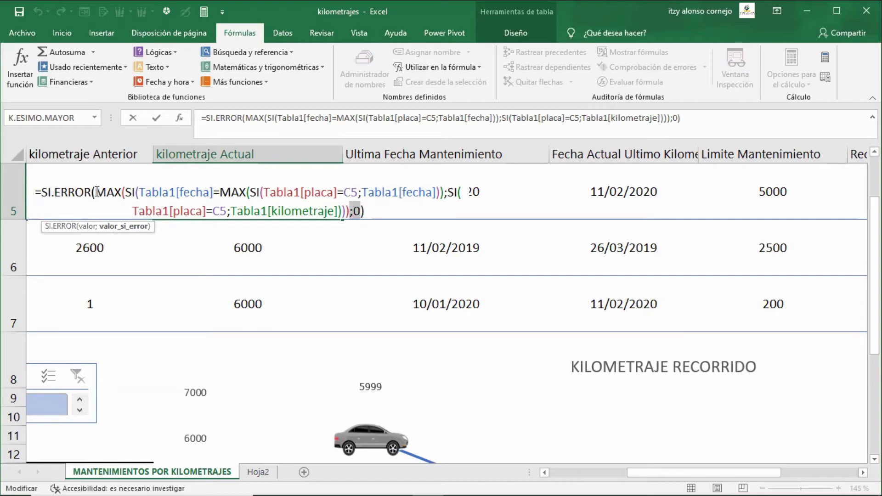
pyautogui.moveTo(97, 191); pyautogui.dragTo(475, 188)
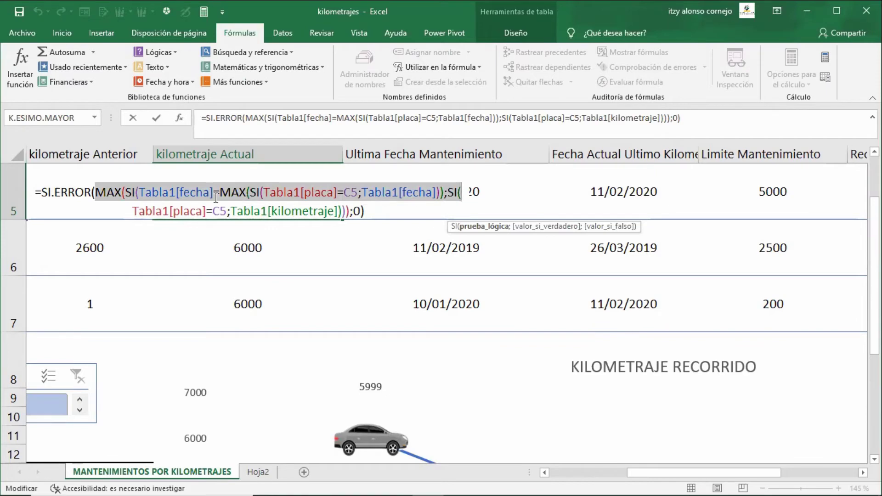
pyautogui.click(115, 193)
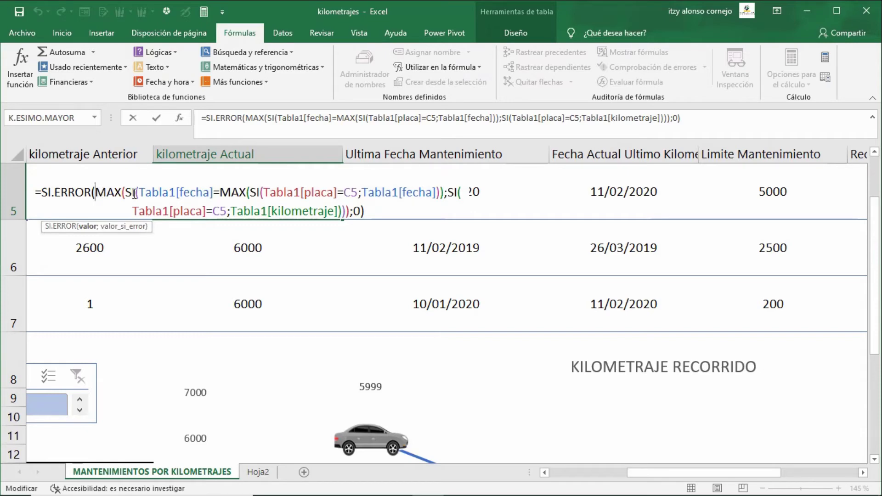
pyautogui.moveTo(129, 193); pyautogui.dragTo(152, 192)
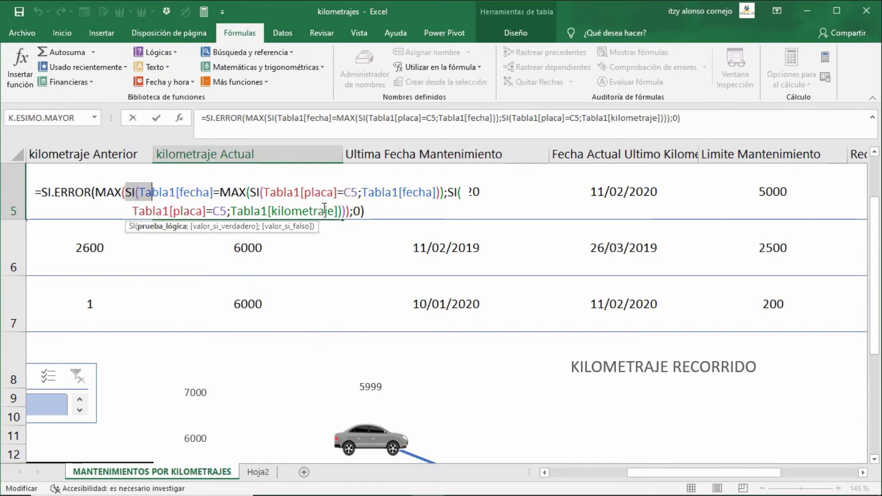
pyautogui.hotkey('ctrl', 'shift', 'Return')
# Check the table name in the design properties of the table with the fecha, placa and kilometraje columns
pyautogui.scroll(-3, 289, 295)
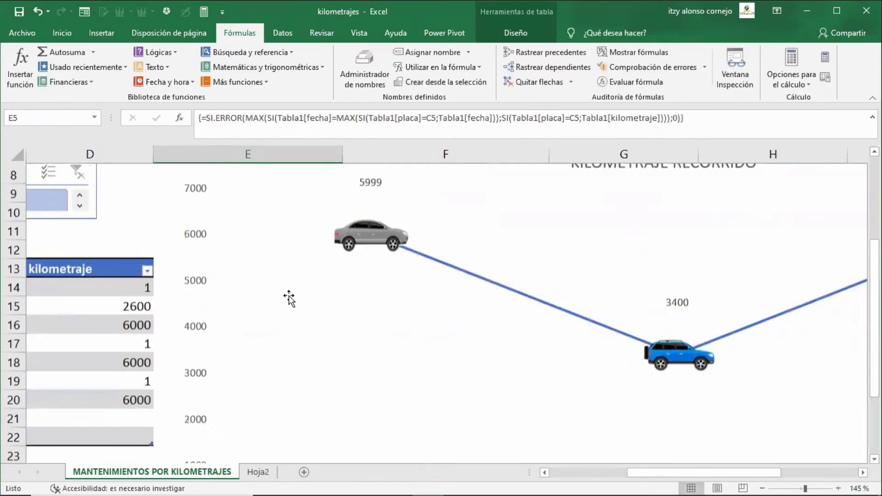
pyautogui.moveTo(634, 472); pyautogui.dragTo(557, 472)
pyautogui.scroll(2, 480, 354)
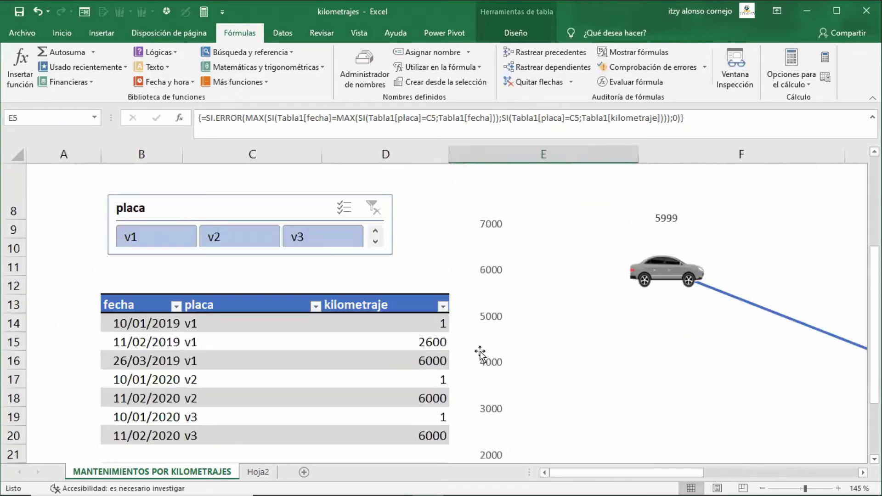
pyautogui.click(270, 358)
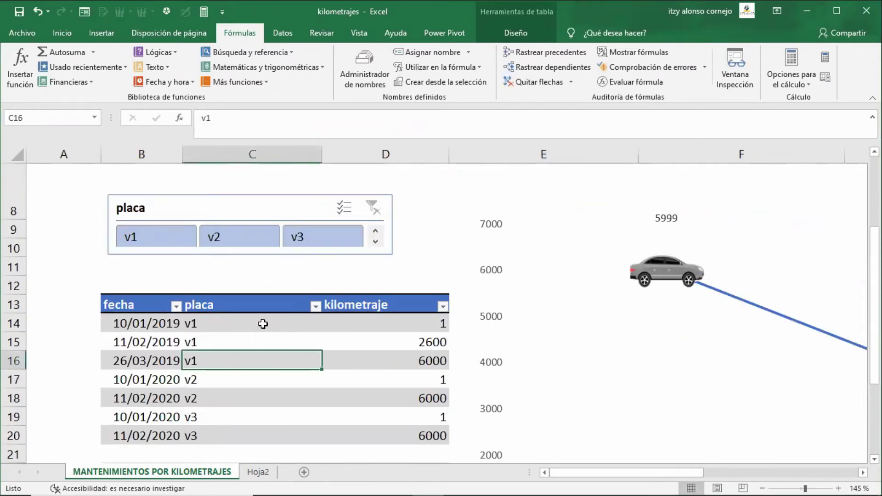
pyautogui.click(513, 34)
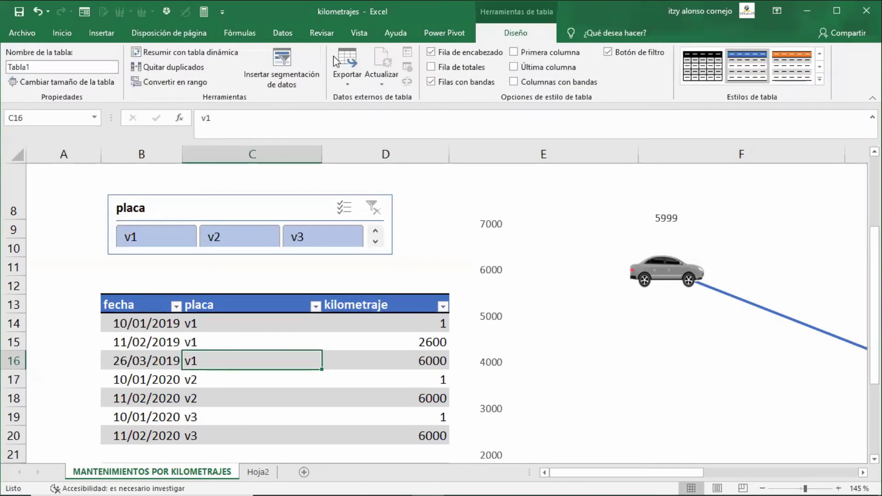
# Check the mileage records table's name and fecha column, and trace the Tabla1[fecha] condition in D5's kilometraje Anterior formula back to that column
pyautogui.click(58, 67)
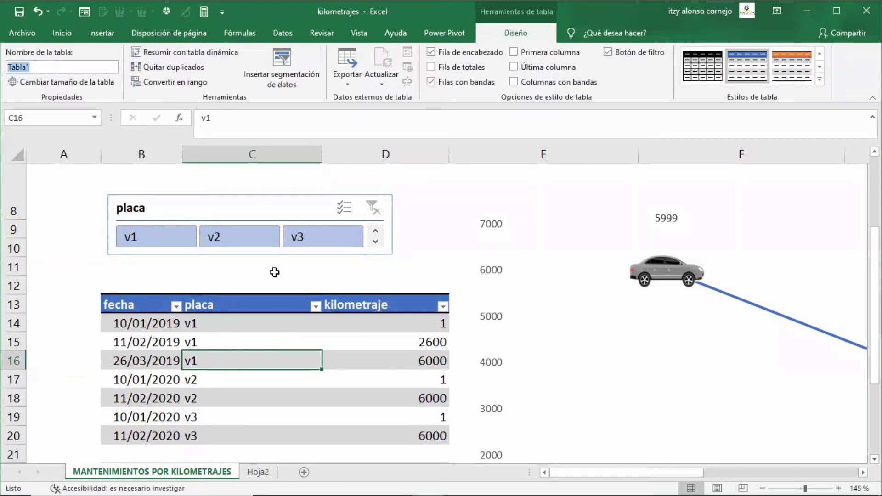
pyautogui.click(136, 303)
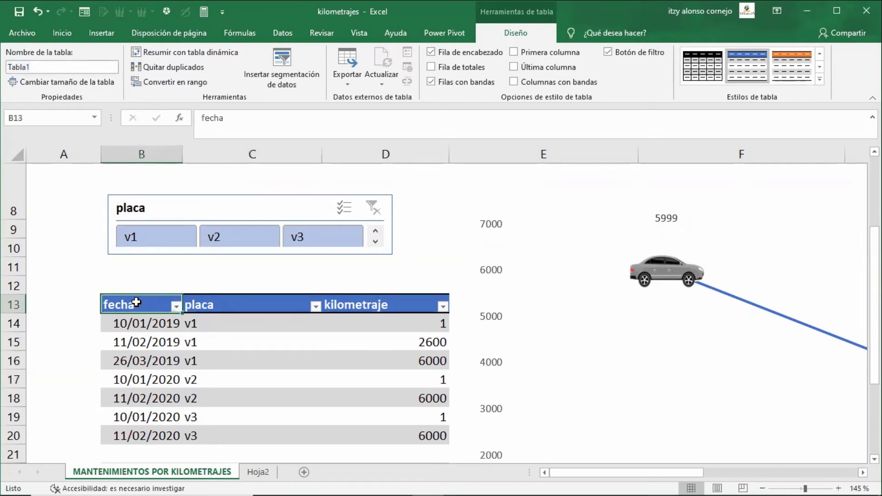
pyautogui.scroll(3, 313, 312)
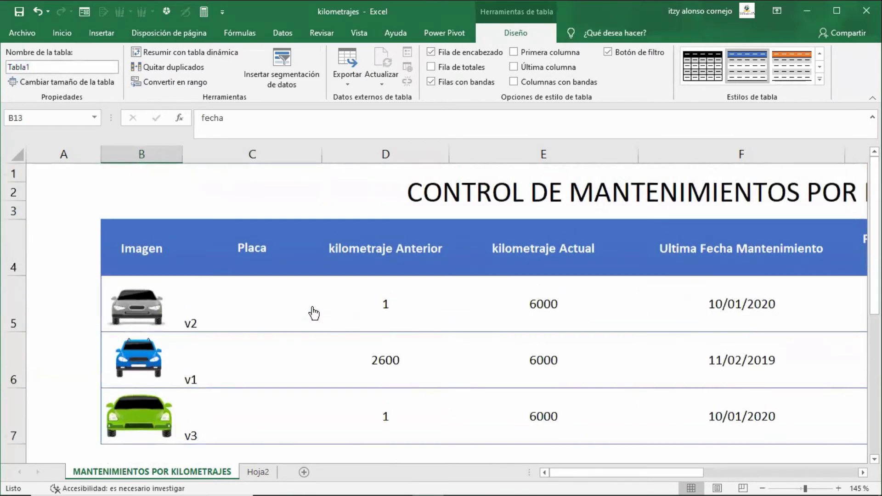
pyautogui.click(389, 302)
pyautogui.doubleClick(420, 306)
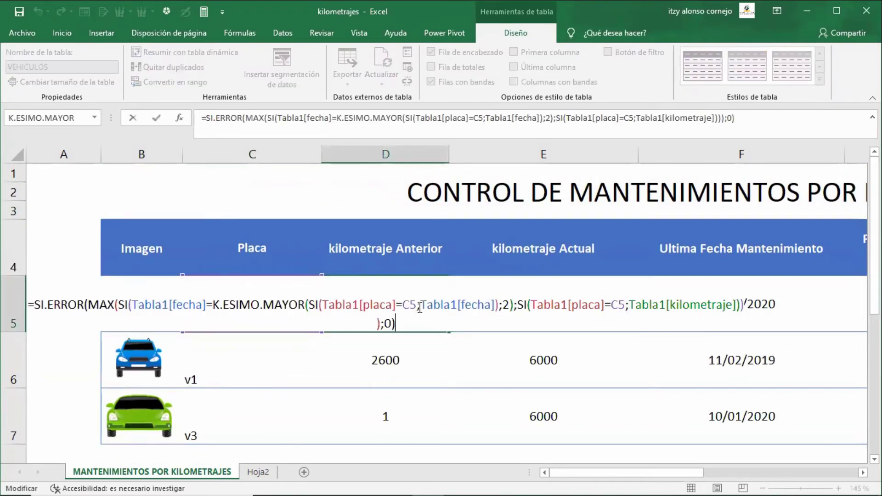
pyautogui.click(105, 306)
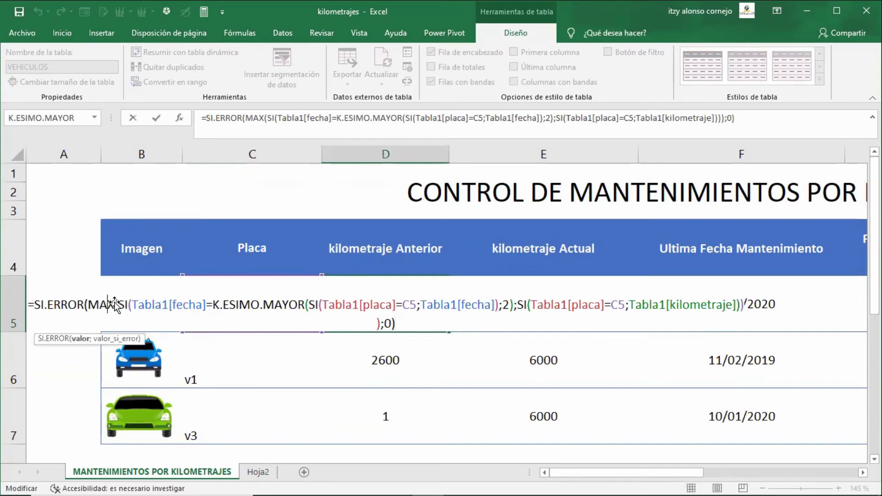
pyautogui.moveTo(113, 301); pyautogui.dragTo(209, 305)
pyautogui.scroll(-4, 216, 332)
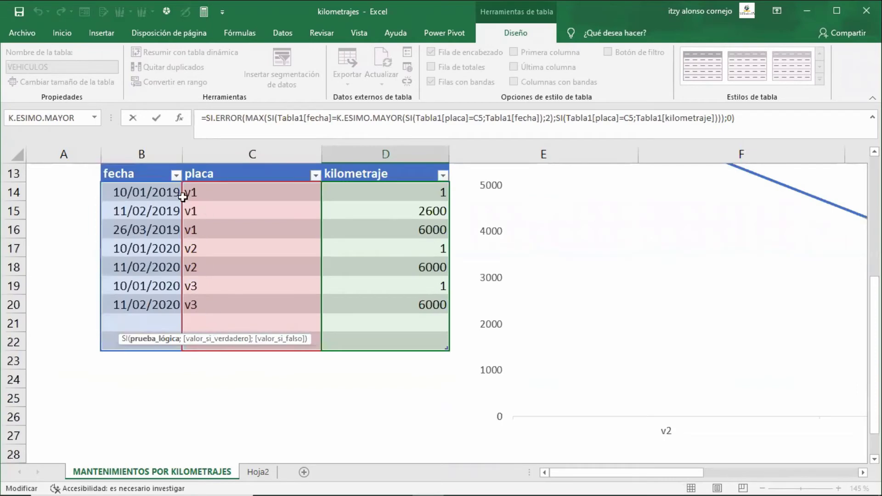
pyautogui.scroll(1, 190, 249)
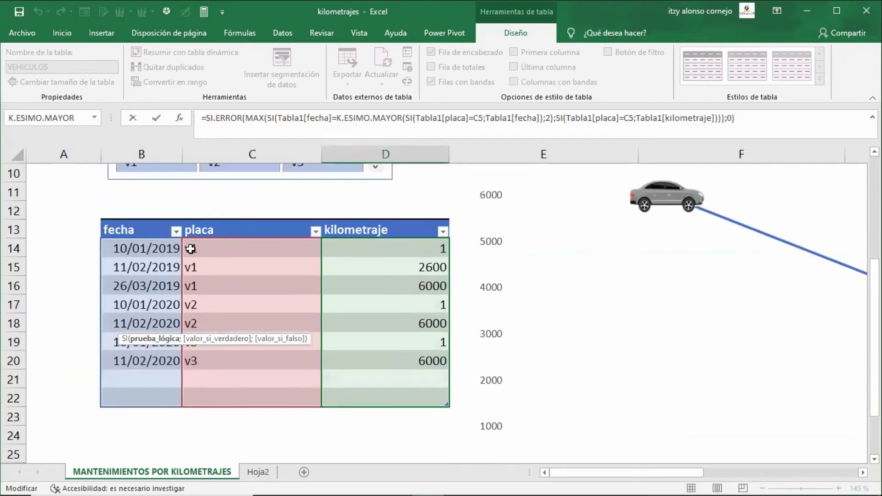
pyautogui.scroll(3, 190, 249)
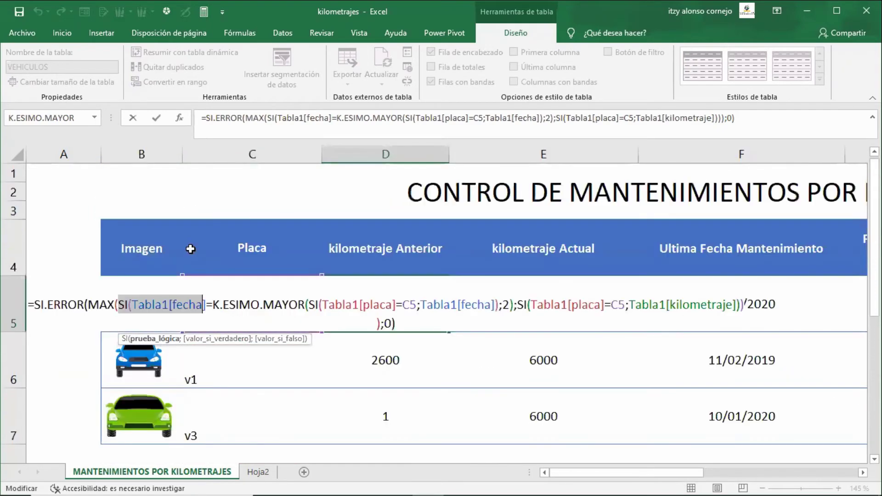
# Examine the K.ESIMO.MAYOR function in the D5 formula and the placa cell C5 that it refers to
pyautogui.click(212, 306)
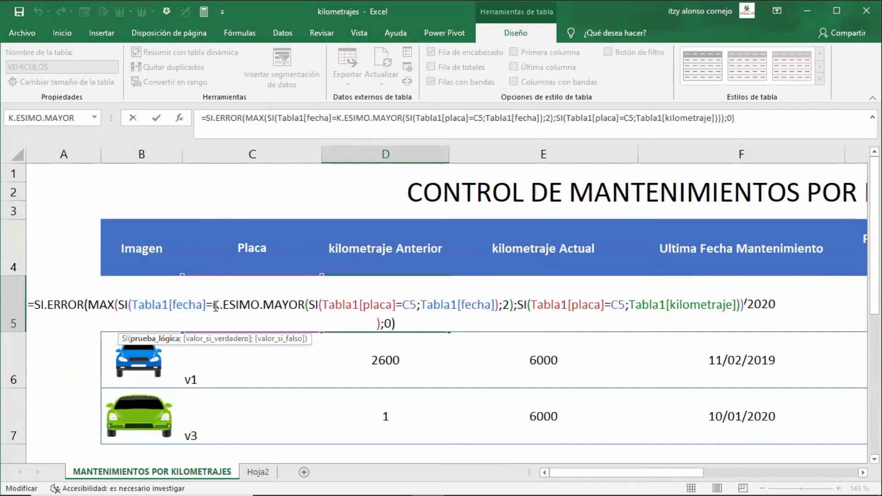
pyautogui.moveTo(213, 306); pyautogui.dragTo(299, 302)
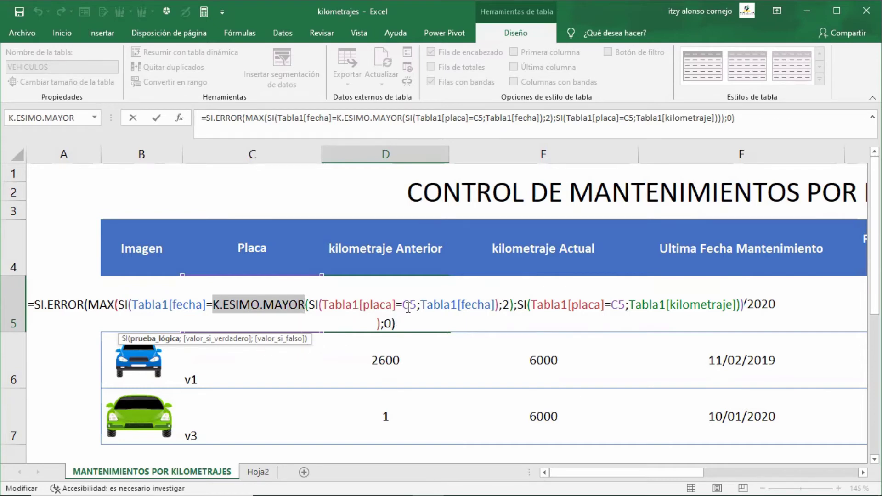
pyautogui.press('Escape')
pyautogui.click(236, 315)
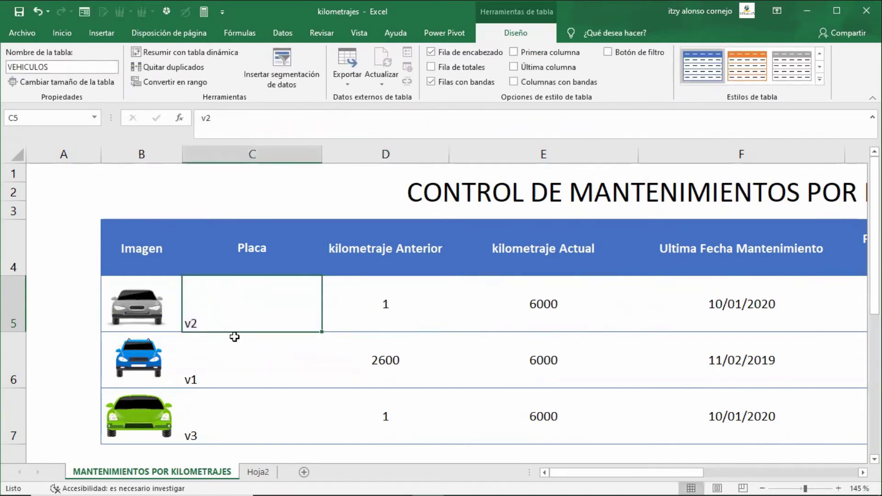
# Examine the Tabla1[fecha] argument and the k argument of K.ESIMO.MAYOR in D5, comparing them with the mileage records
pyautogui.click(388, 305)
pyautogui.press('F2')
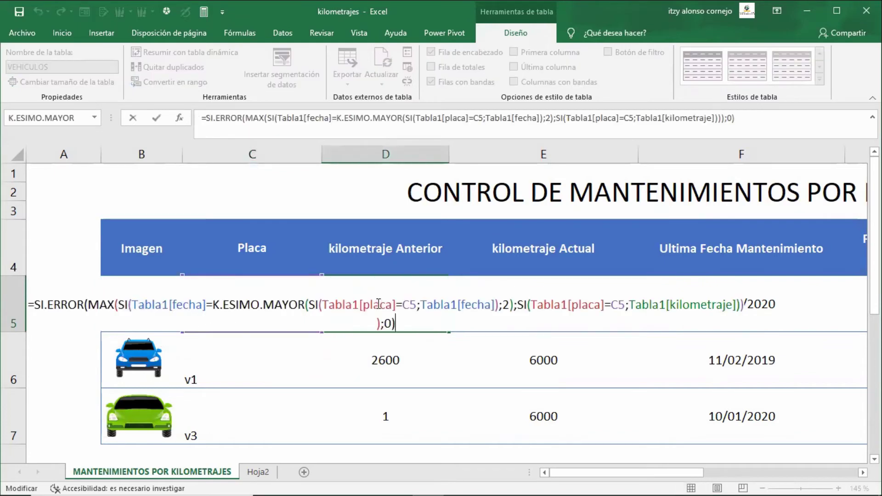
pyautogui.moveTo(418, 305); pyautogui.dragTo(499, 306)
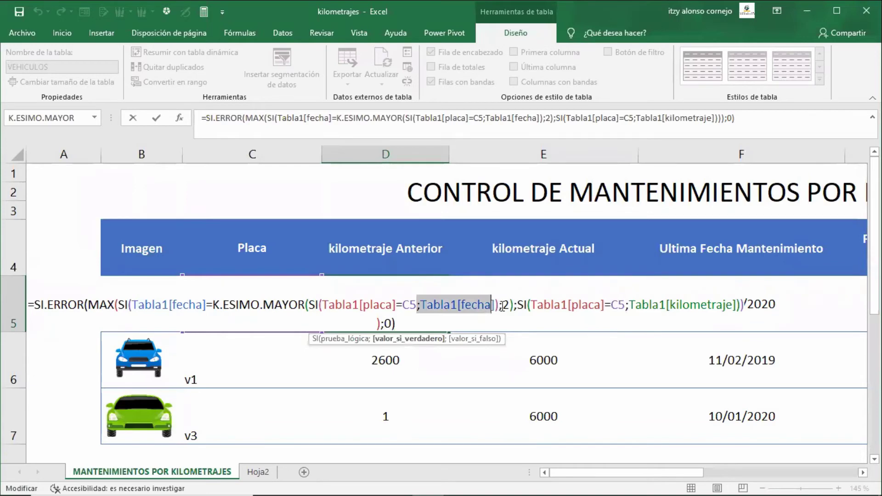
pyautogui.click(503, 306)
pyautogui.scroll(-2, 490, 309)
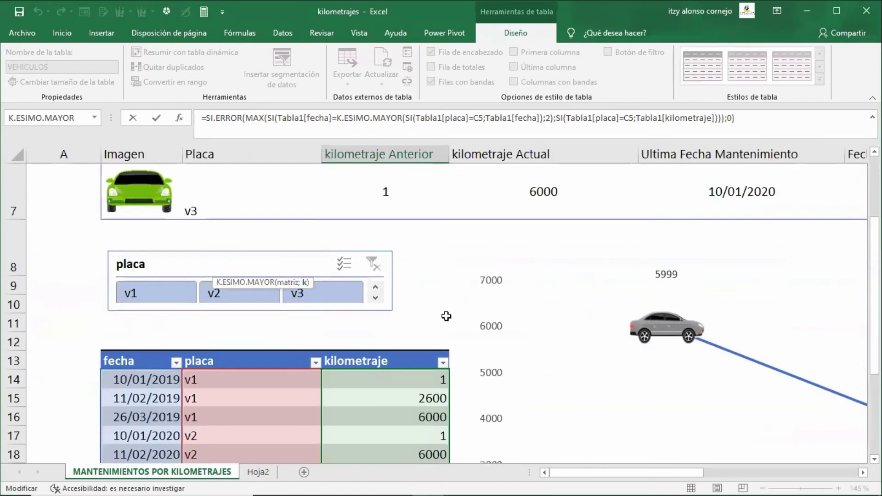
pyautogui.scroll(-1, 439, 322)
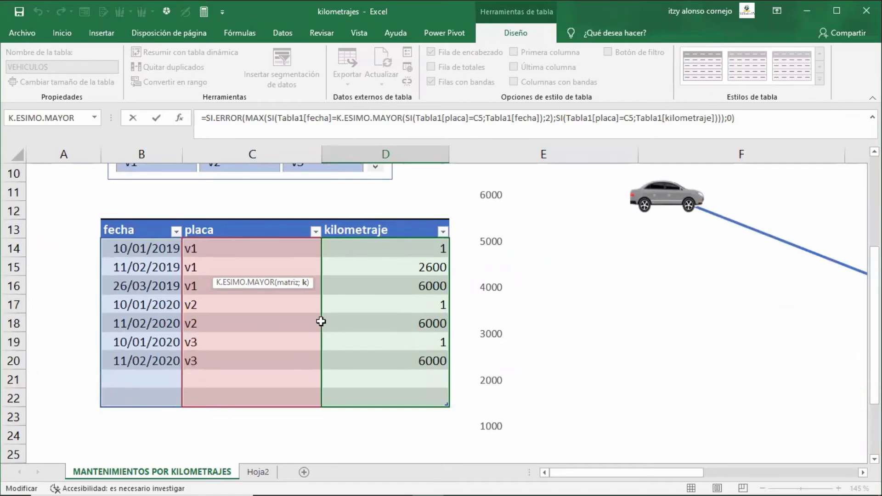
pyautogui.scroll(3, 321, 321)
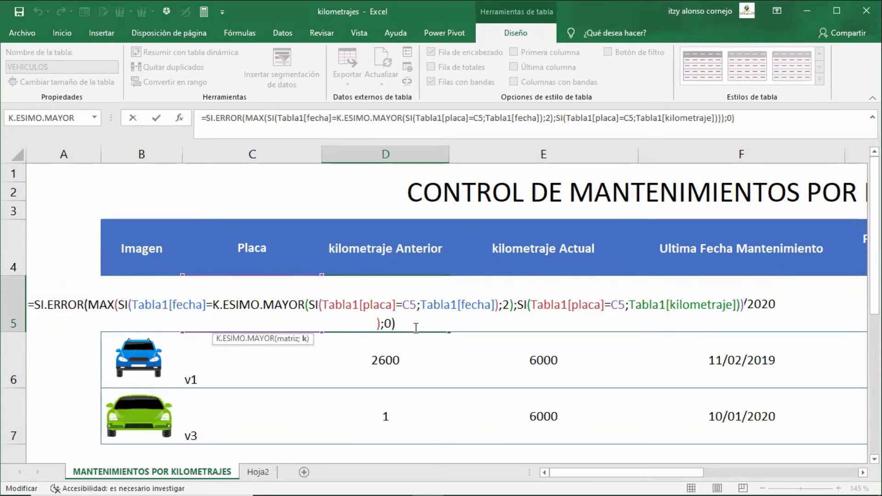
# Examine how D5's K.ESIMO.MAYOR date condition leads into the second SI, with its Tabla1[placa]=C5 test and Tabla1[kilometraje] result
pyautogui.click(515, 304)
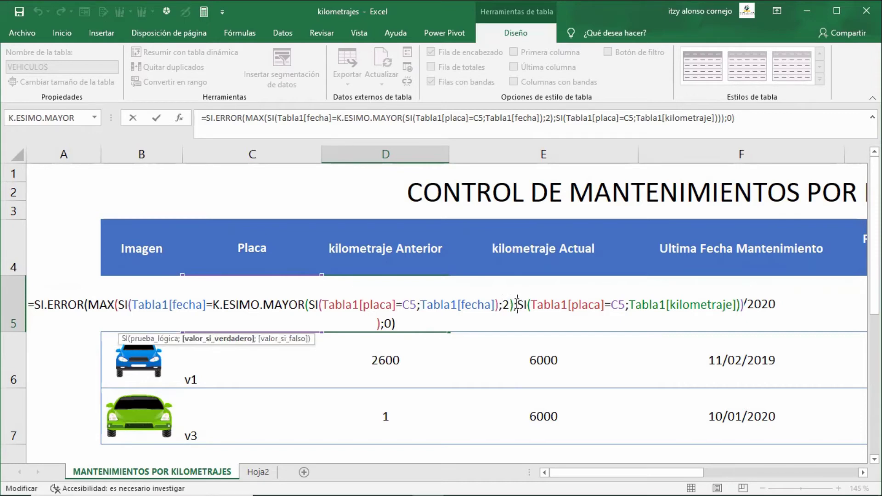
pyautogui.moveTo(514, 305); pyautogui.dragTo(88, 306)
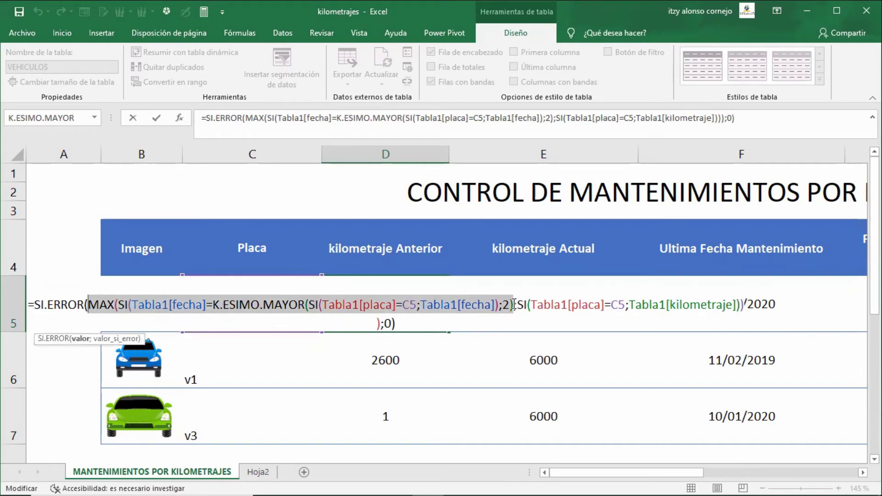
pyautogui.moveTo(527, 304); pyautogui.dragTo(622, 300)
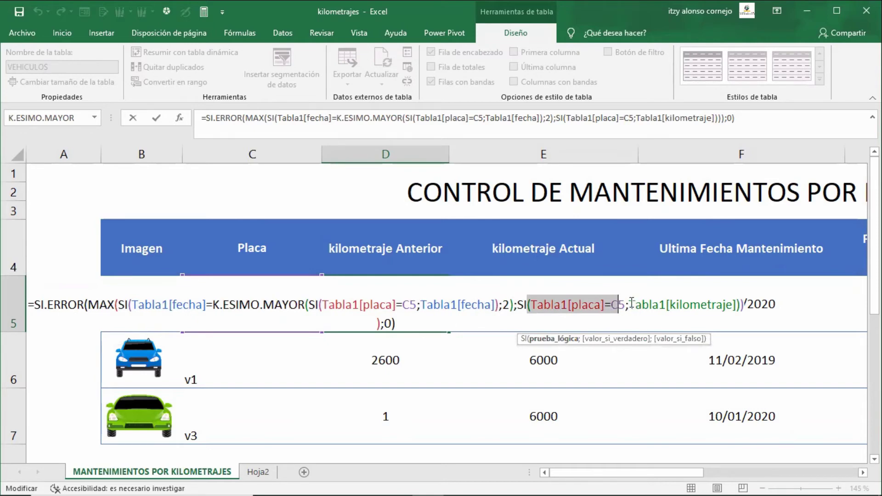
pyautogui.moveTo(629, 303); pyautogui.dragTo(744, 303)
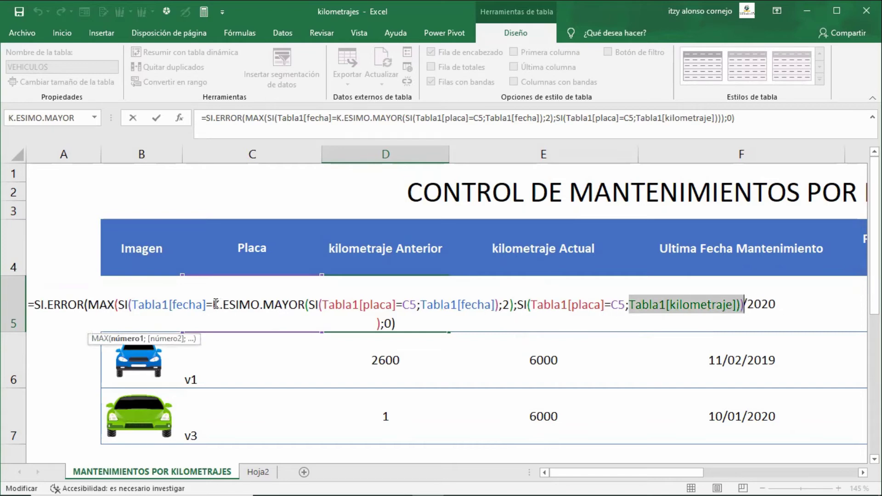
pyautogui.moveTo(214, 305); pyautogui.dragTo(517, 301)
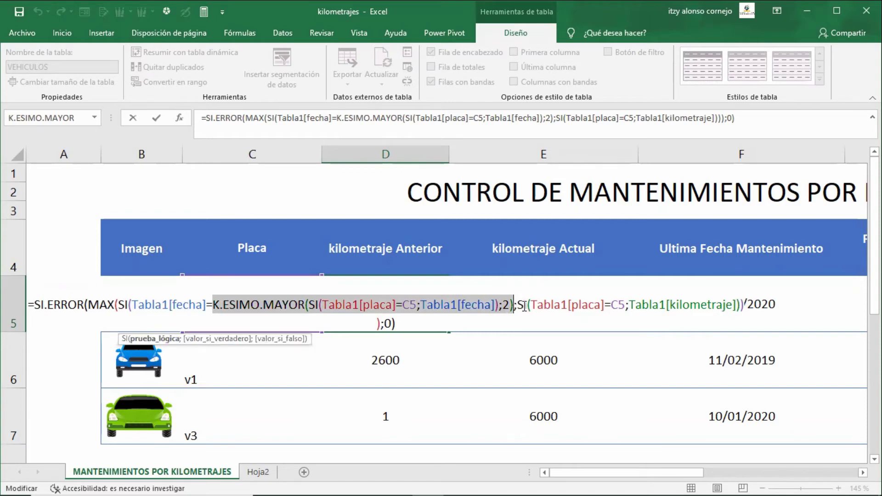
pyautogui.moveTo(519, 305); pyautogui.dragTo(737, 304)
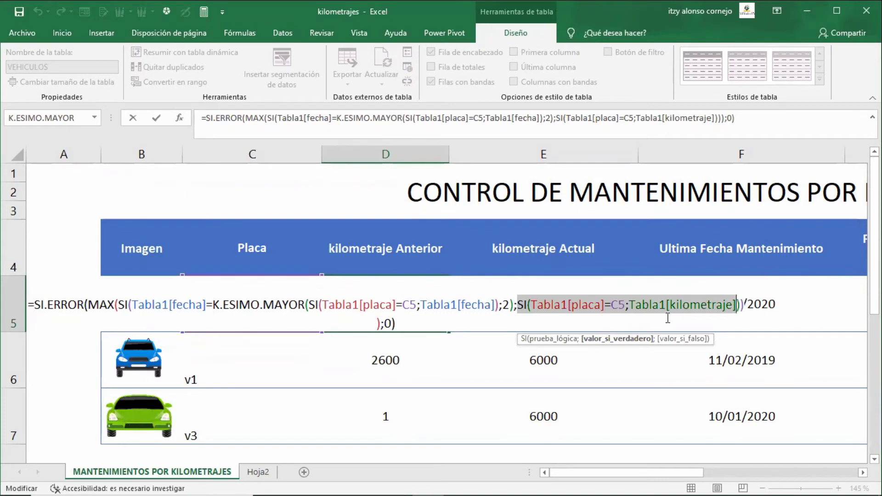
# Review the D5 formula again by highlighting the date condition, the placa condition, the kilometraje result and both conditions together
pyautogui.click(124, 307)
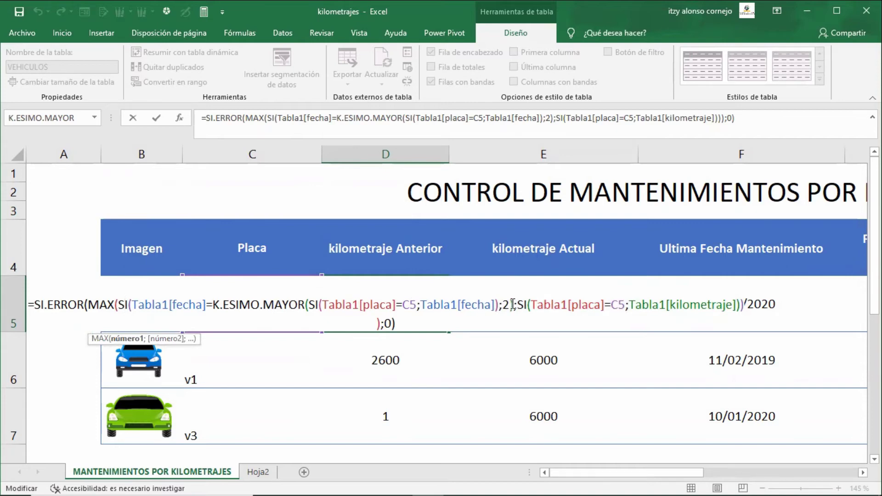
pyautogui.moveTo(513, 304); pyautogui.dragTo(120, 300)
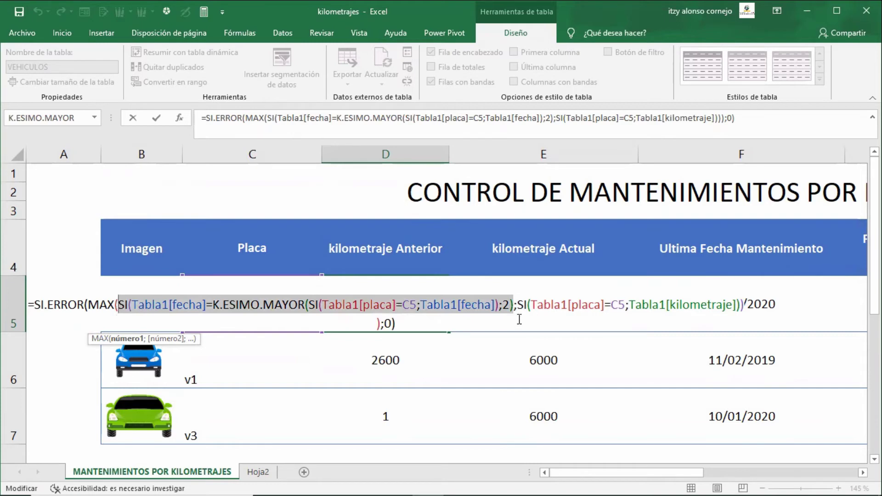
pyautogui.moveTo(524, 304); pyautogui.dragTo(627, 307)
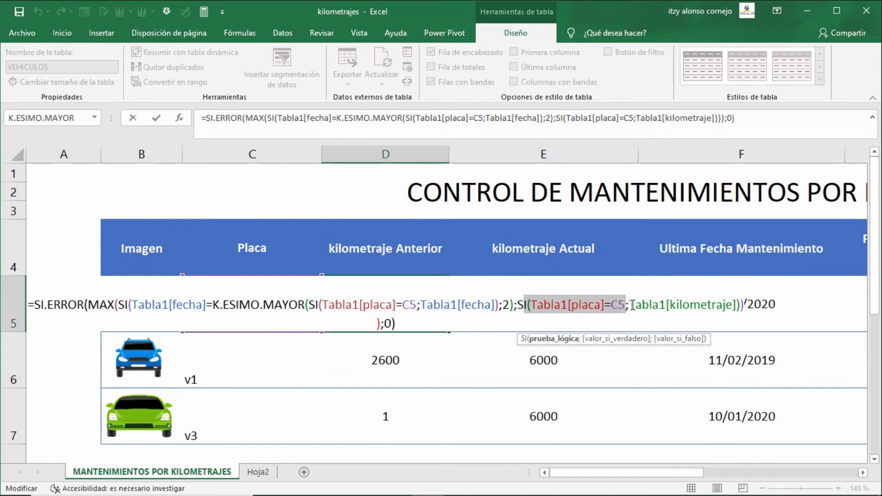
pyautogui.moveTo(630, 305); pyautogui.dragTo(738, 305)
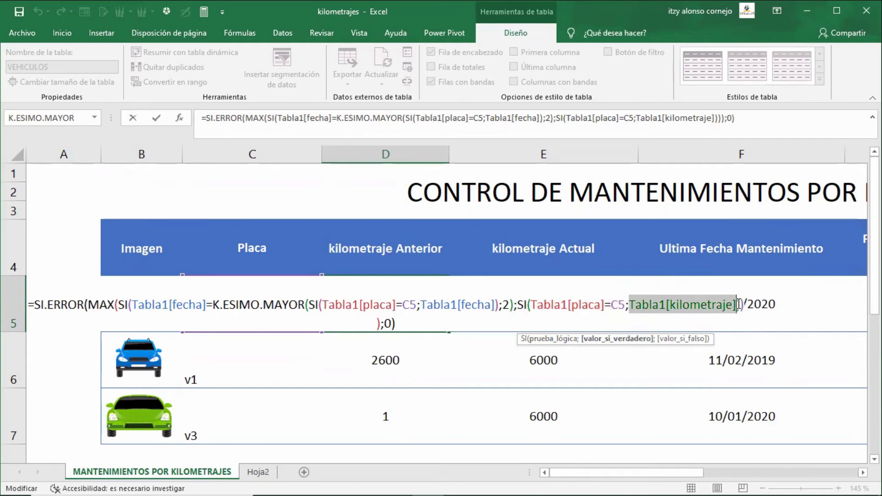
pyautogui.moveTo(626, 305); pyautogui.dragTo(118, 304)
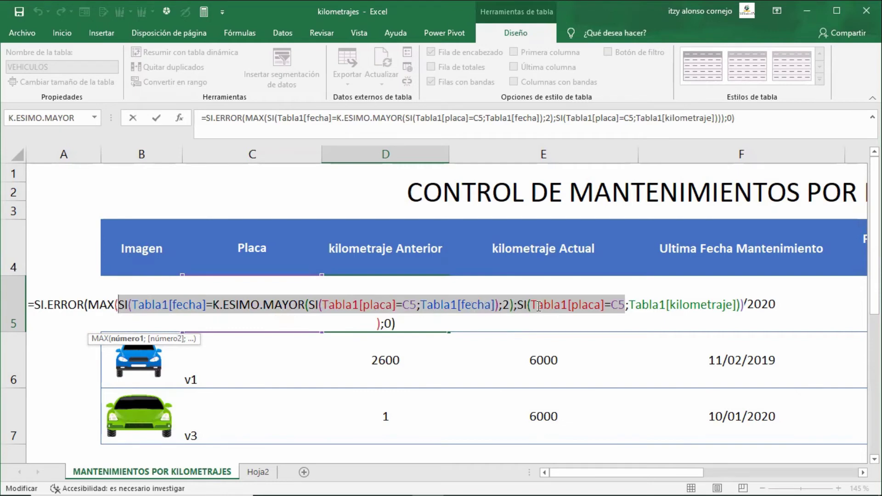
# Highlight the k value 2 of K.ESIMO.MAYOR and the Tabla1[kilometraje] argument it retrieves from in the D5 formula
pyautogui.click(509, 306)
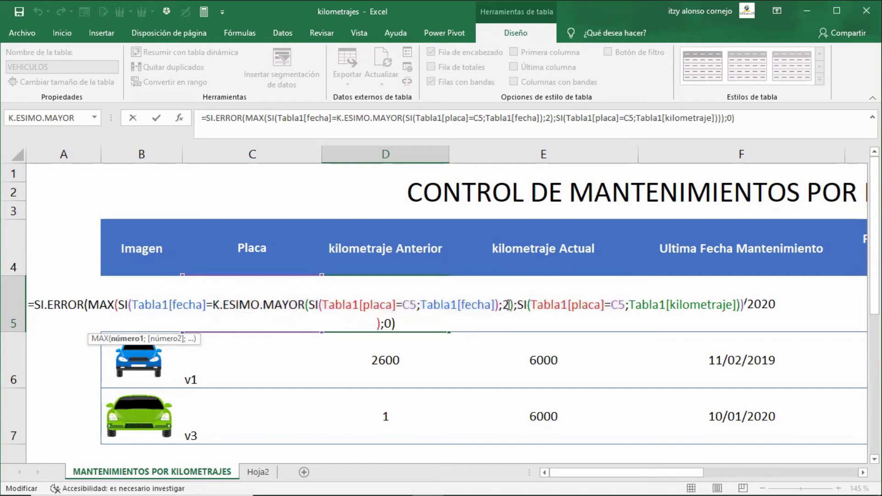
pyautogui.moveTo(509, 305); pyautogui.dragTo(505, 306)
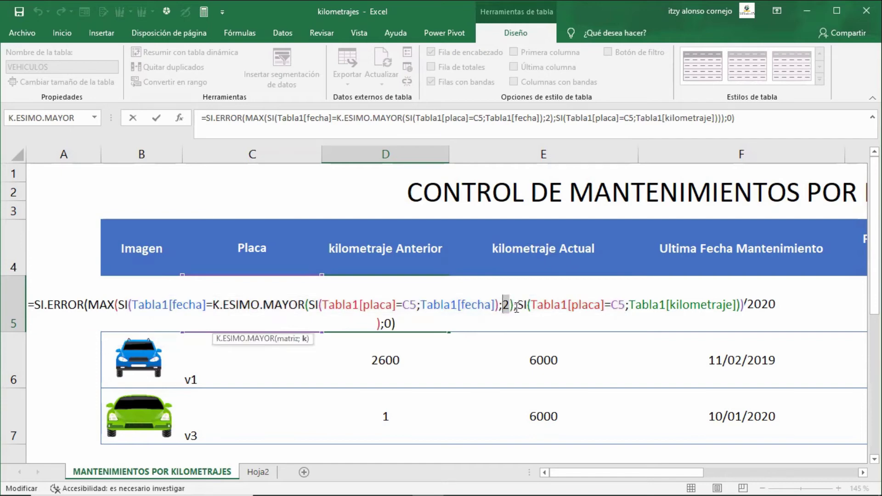
pyautogui.moveTo(523, 306); pyautogui.dragTo(727, 306)
pyautogui.click(653, 305)
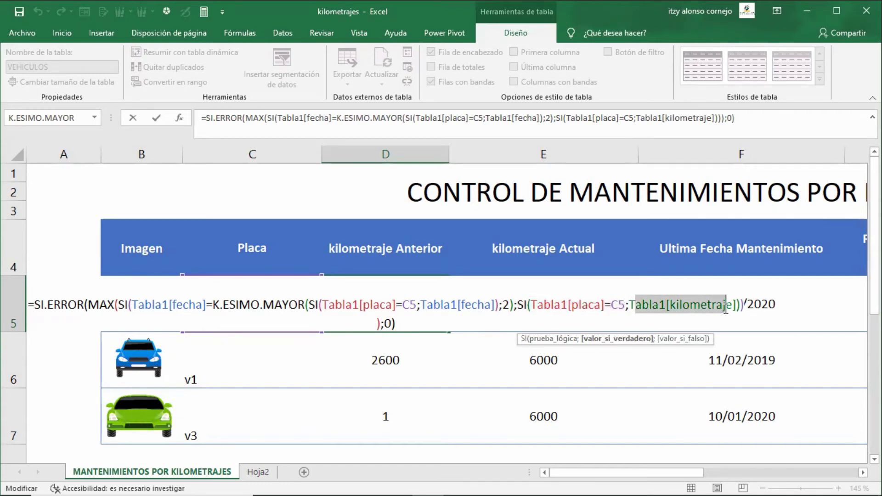
pyautogui.doubleClick(506, 305)
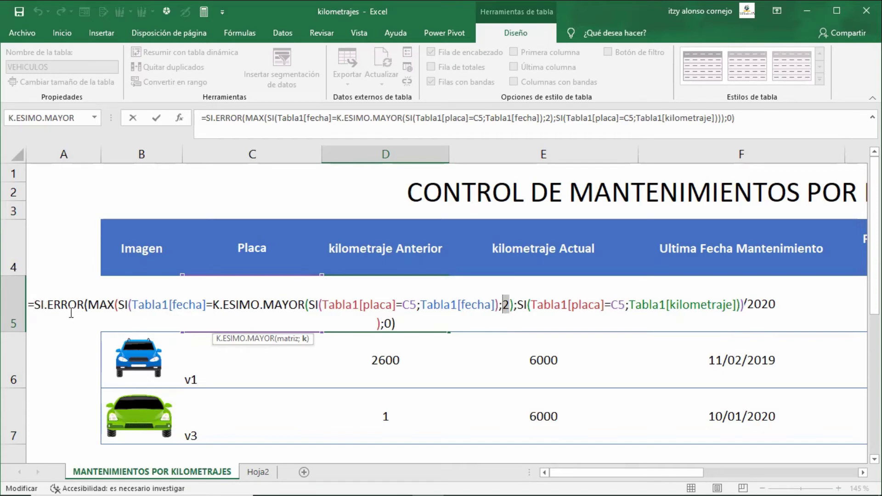
# Re-enter the kilometraje Anterior formula in D5 as an array formula
pyautogui.hotkey('ctrl', 'shift', 'Return')
pyautogui.press('Up')
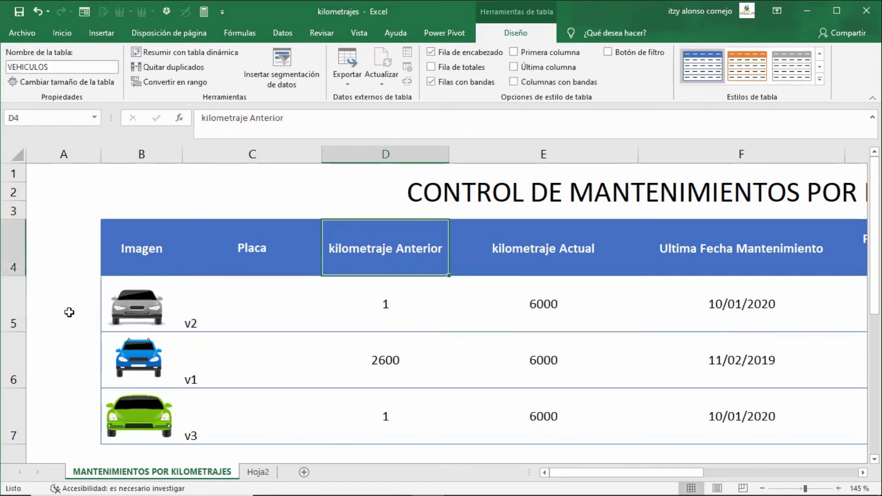
pyautogui.press('Down')
pyautogui.press('F2')
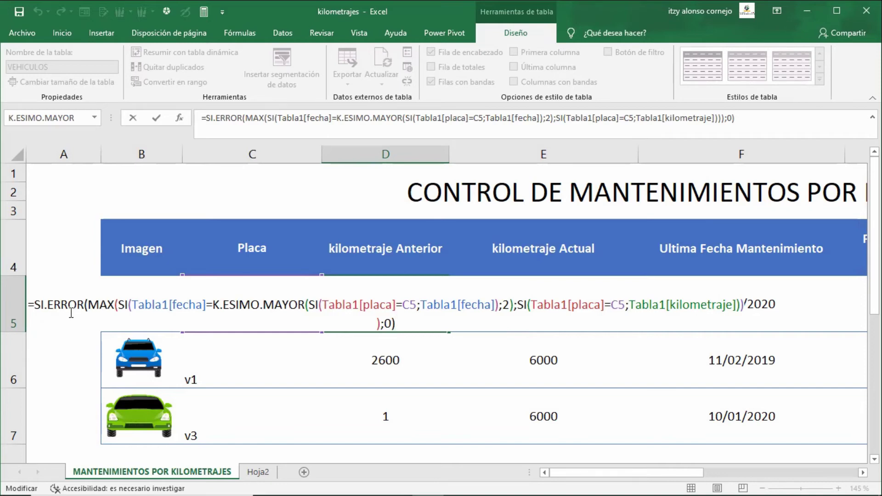
pyautogui.hotkey('ctrl', 'shift', 'Return')
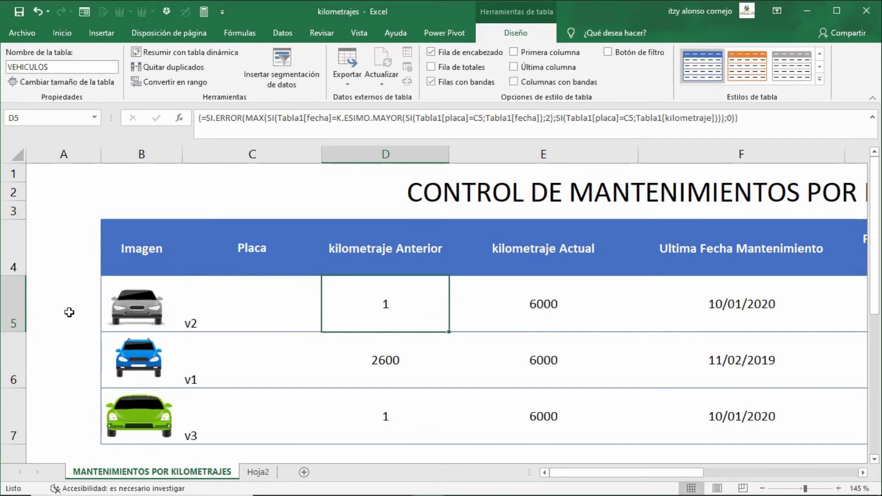
# Re-enter the kilometraje Anterior formula in D5 as an ordinary formula instead of an array formula
pyautogui.press('F2')
pyautogui.hotkey('ctrl', 'Return')
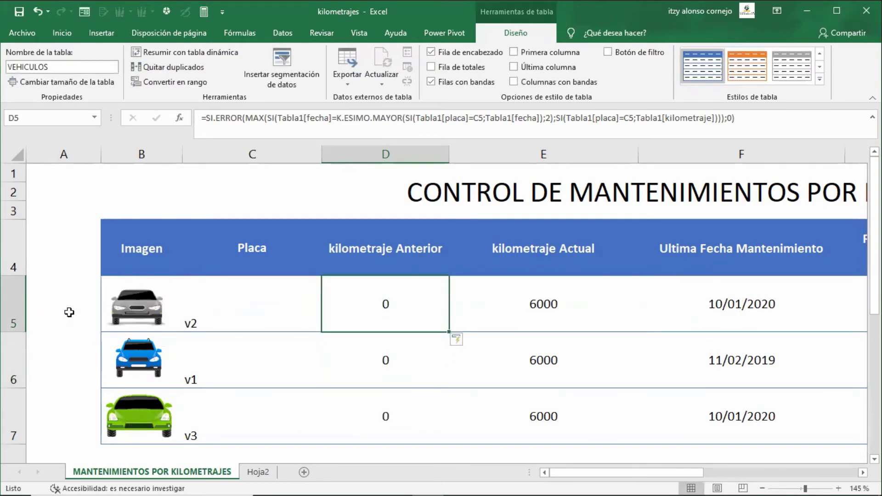
# Re-enter the unchanged D5 formula repeatedly to demonstrate ordinary confirmation without array entry
pyautogui.press('F2')
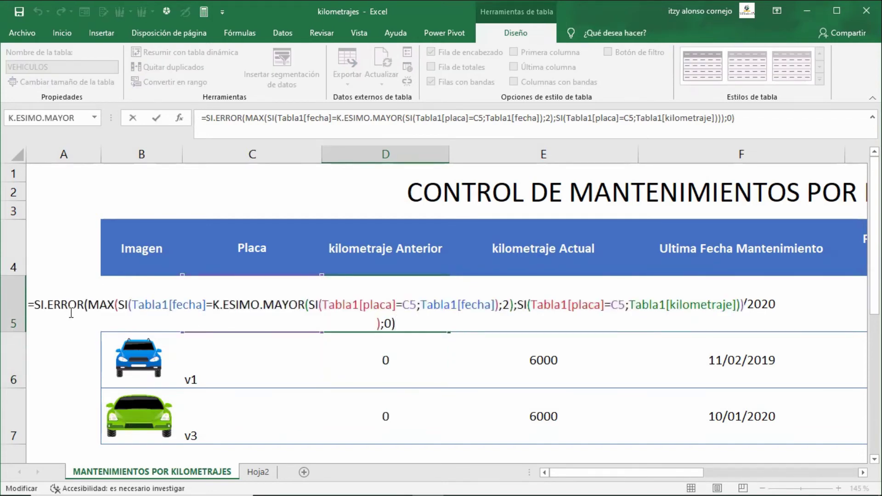
pyautogui.press('Return')
pyautogui.press('Up')
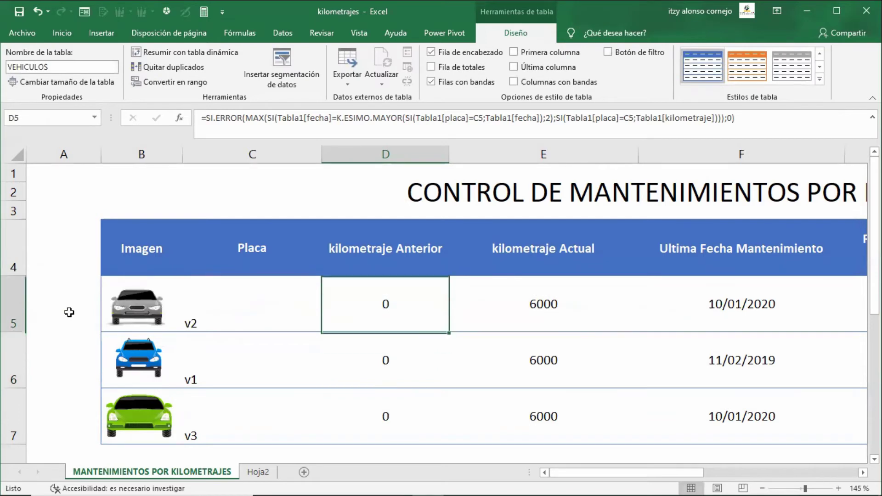
pyautogui.press('F2')
pyautogui.press('Return')
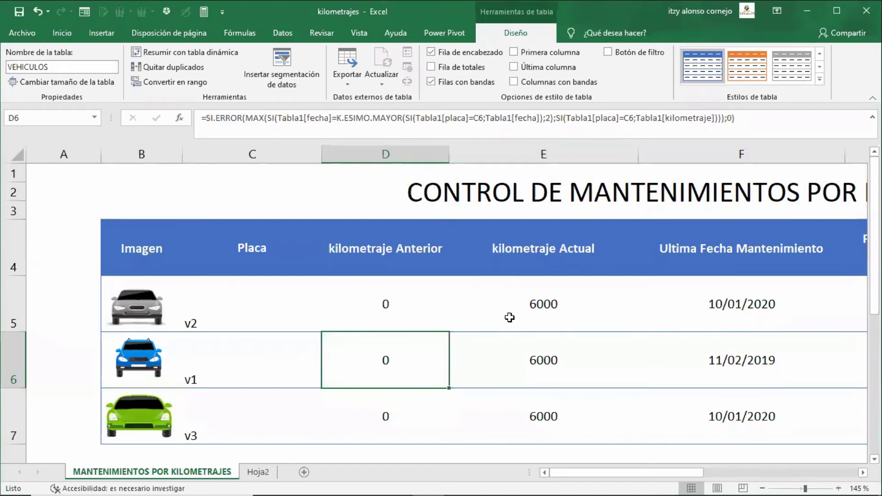
pyautogui.press('Up')
pyautogui.press('F2')
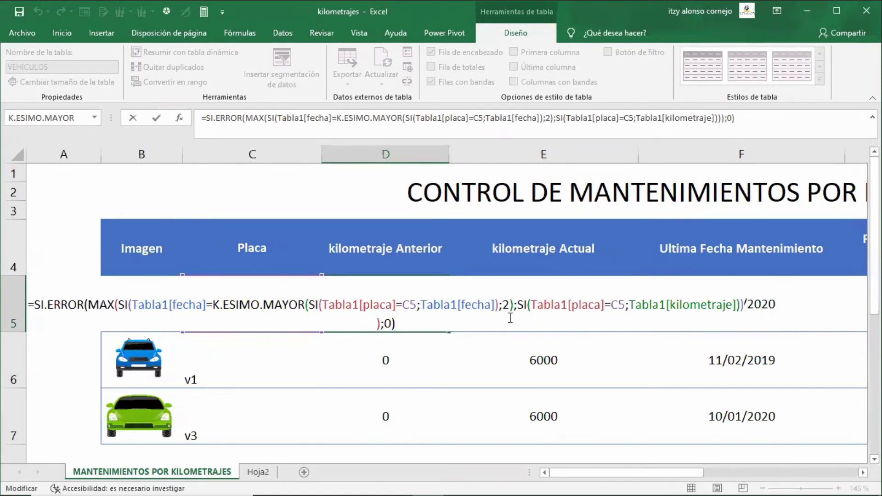
pyautogui.hotkey('ctrl', 'shift', 'Return')
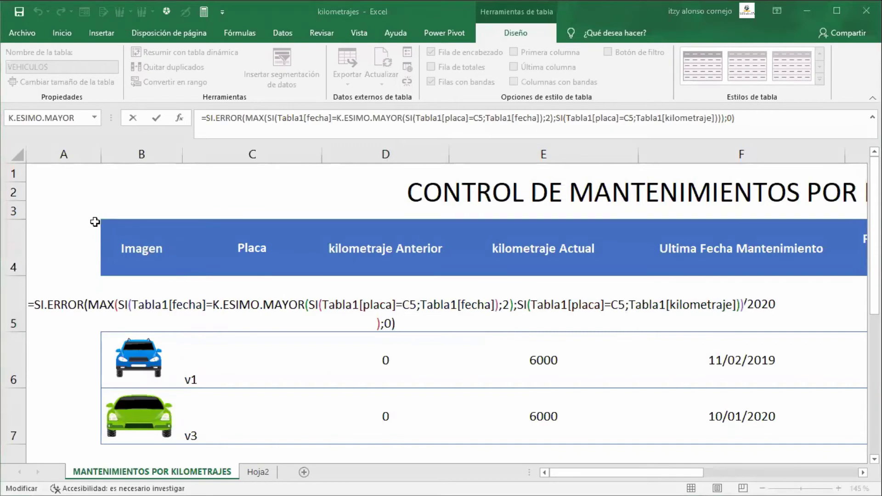
pyautogui.click(101, 202)
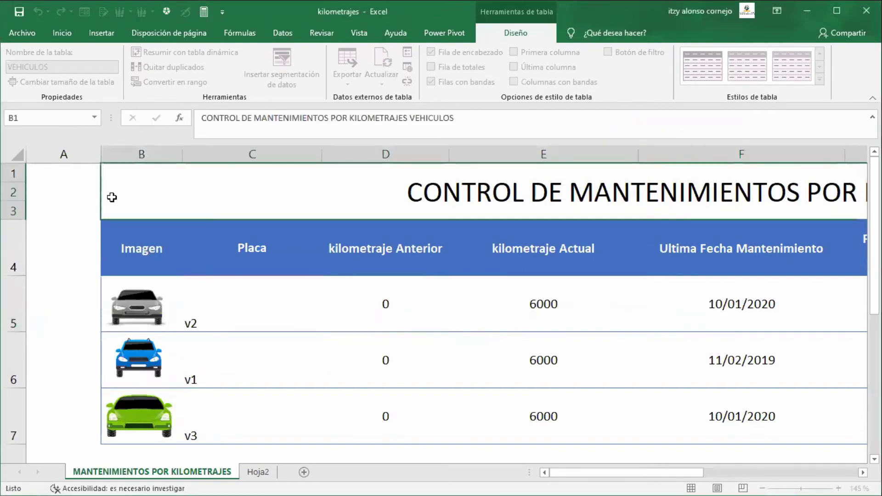
# Enter the note ctrl+shift+enter in cell A4 and widen column A to fit the text
pyautogui.click(42, 255)
pyautogui.write('cr')
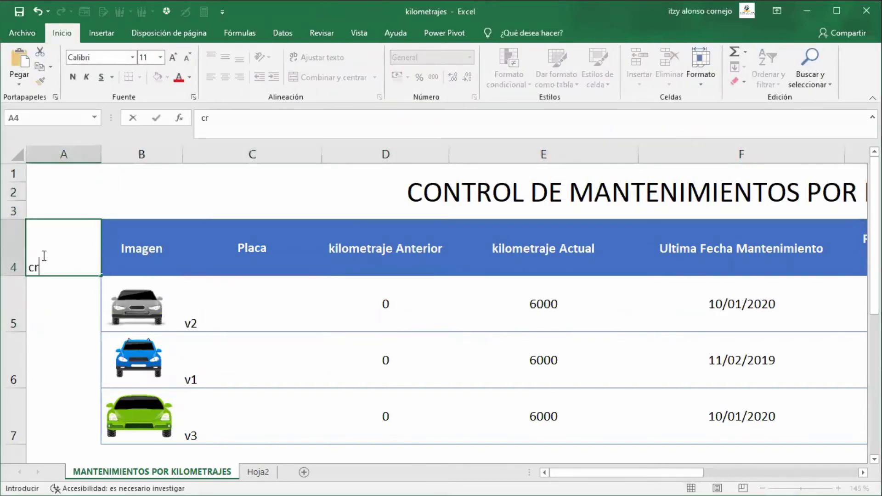
pyautogui.write('tl')
pyautogui.write('+shift')
pyautogui.write('+ente')
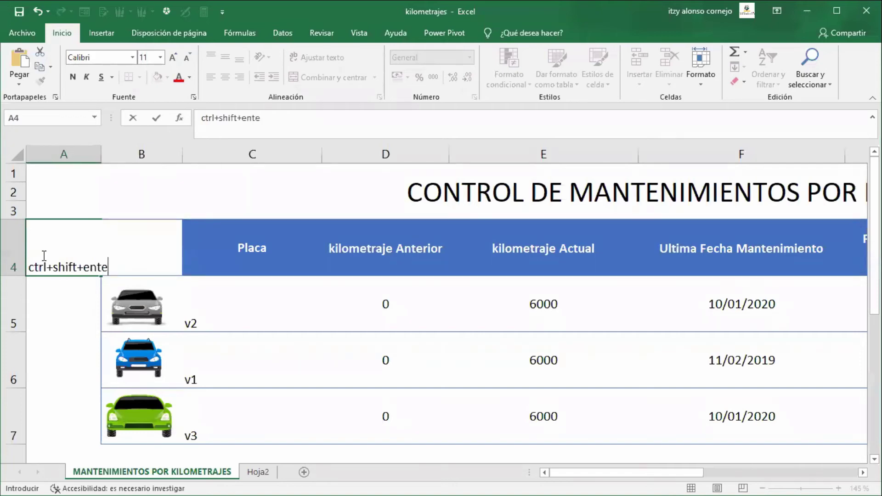
pyautogui.write('r')
pyautogui.press('Return')
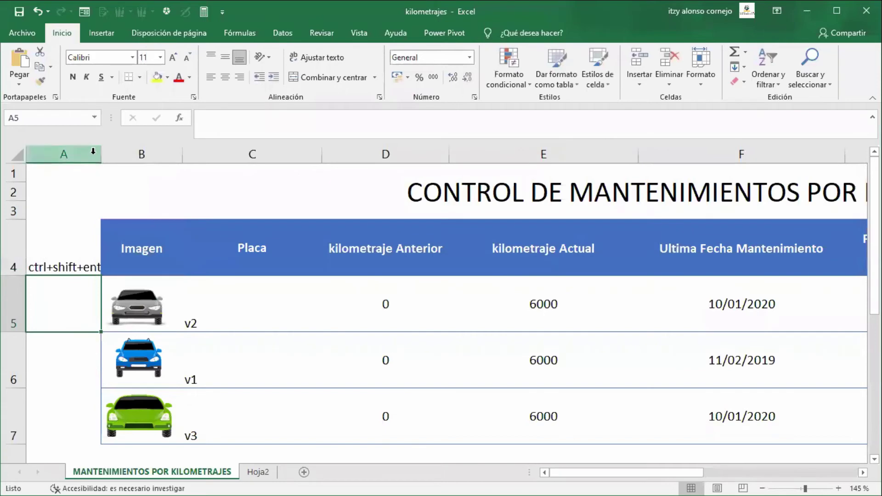
pyautogui.moveTo(102, 154); pyautogui.dragTo(116, 155)
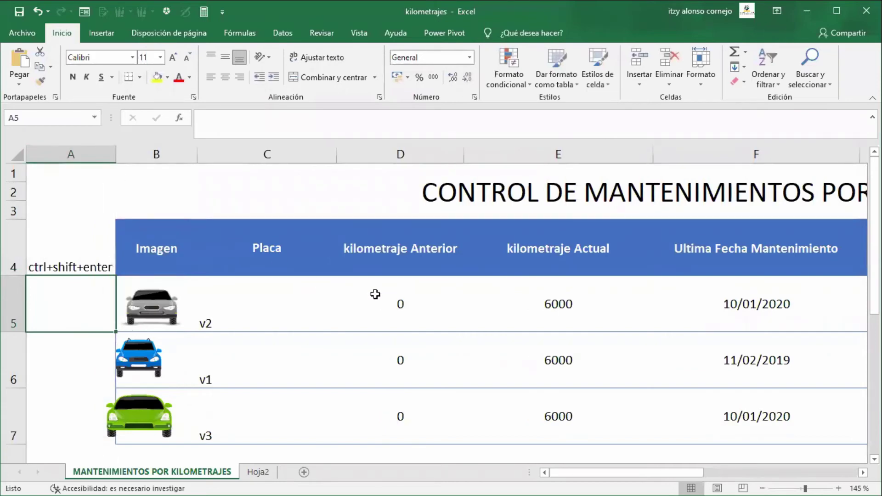
# Convert the kilometraje Anterior formula in D5 to an array formula, checking where its curly braces open and close
pyautogui.click(404, 301)
pyautogui.press('F2')
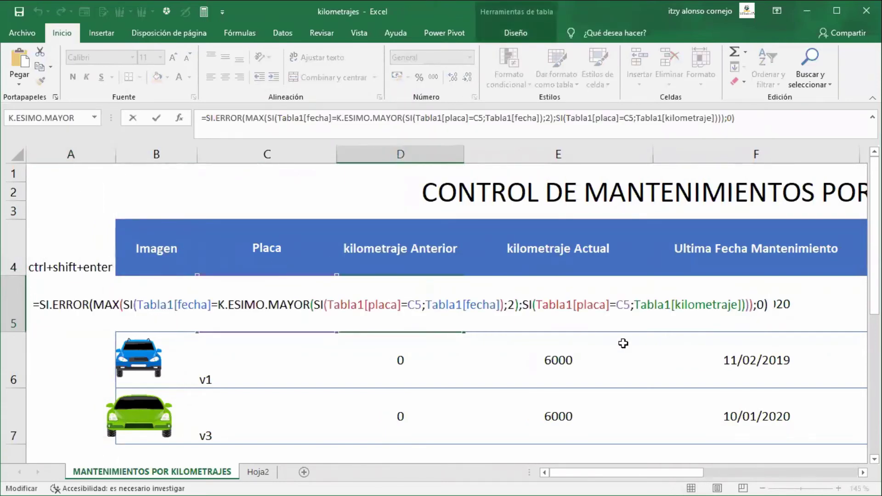
pyautogui.hotkey('ctrl', 'shift', 'Return')
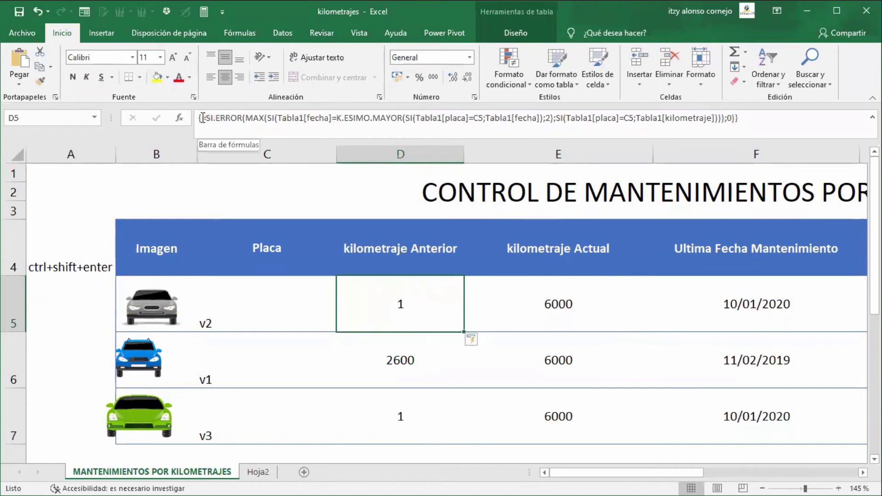
pyautogui.click(202, 118)
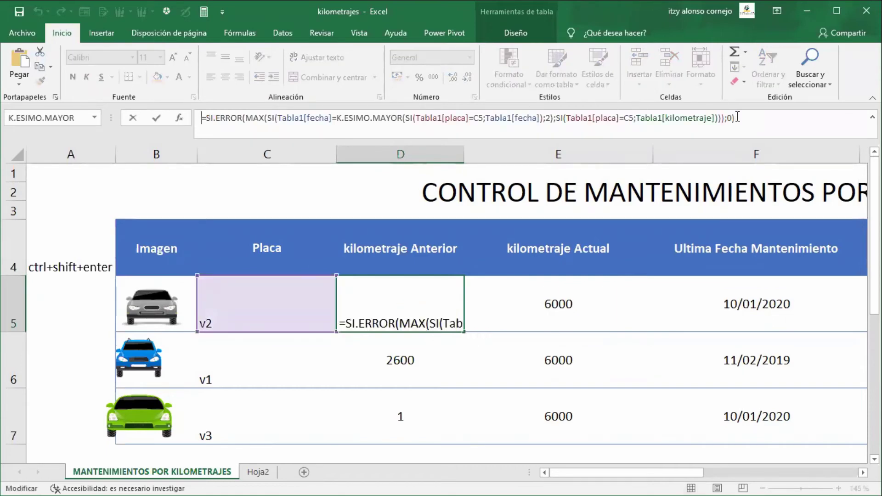
pyautogui.click(737, 118)
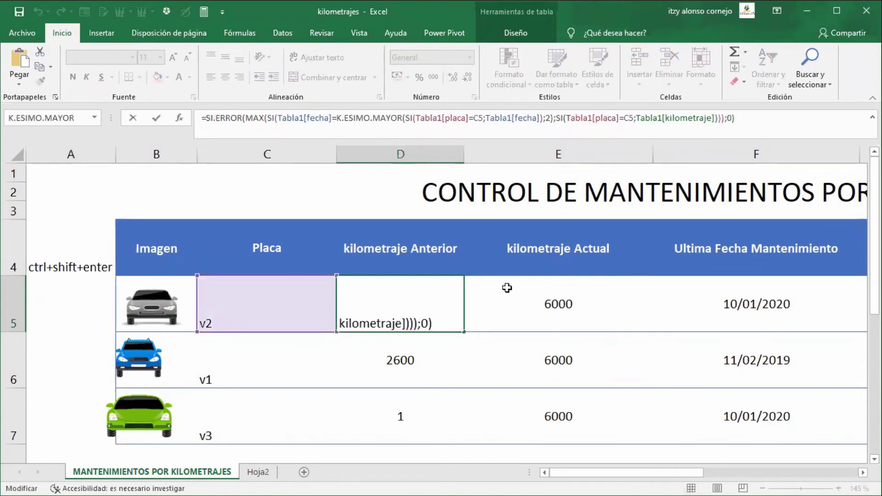
pyautogui.hotkey('ctrl', 'shift', 'Return')
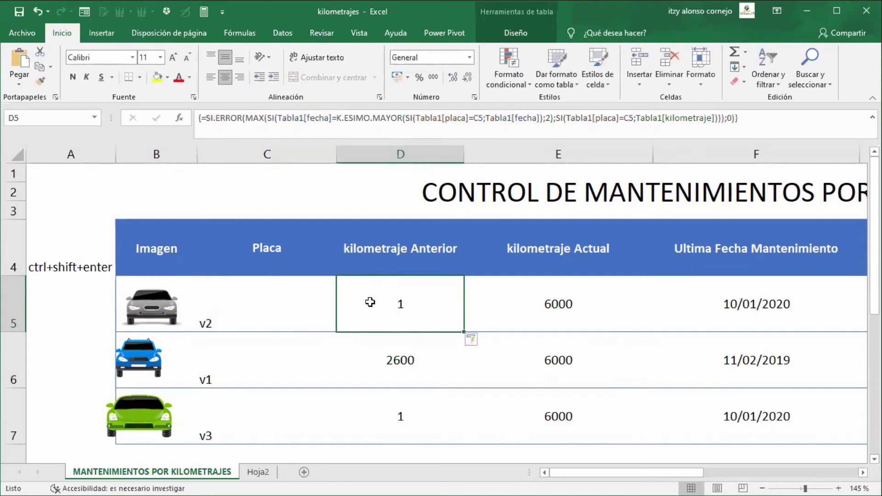
# Review the fecha and placa entries of the v1 records in Tabla1, rows 14 to 16
pyautogui.click(215, 317)
pyautogui.scroll(-5, 228, 319)
pyautogui.scroll(1, 219, 304)
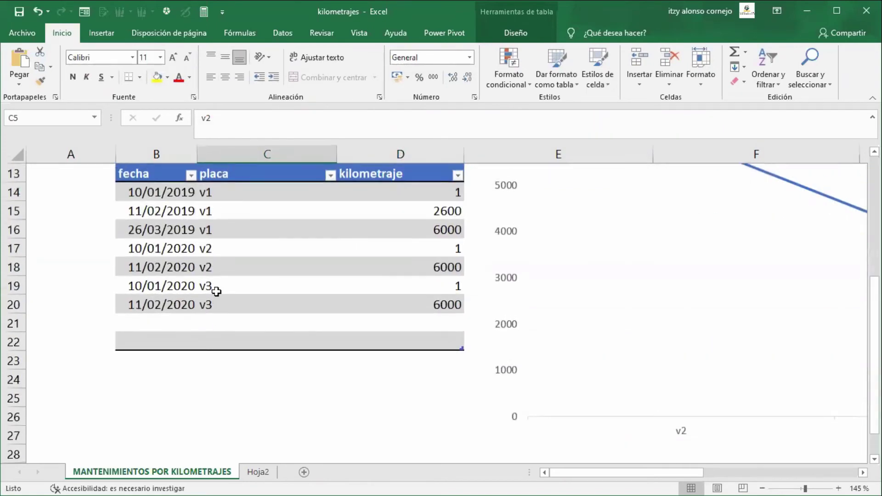
pyautogui.click(156, 192)
pyautogui.click(225, 193)
pyautogui.click(171, 213)
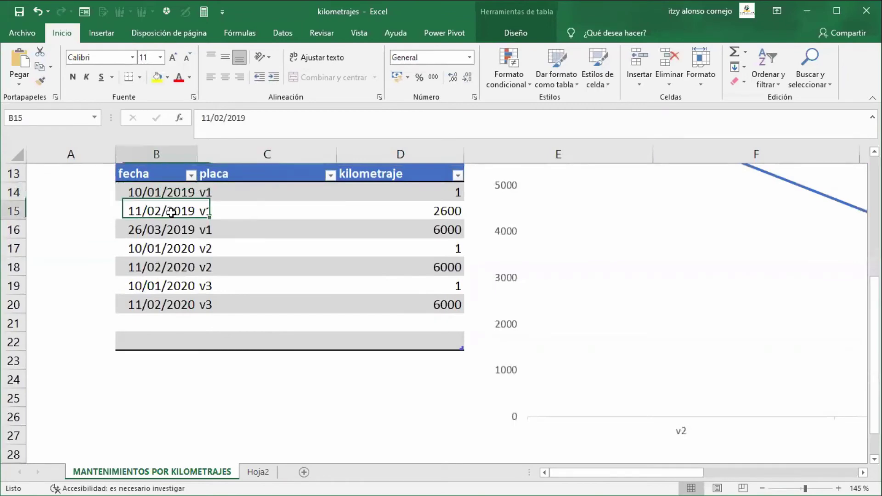
pyautogui.press('Tab')
pyautogui.press('Return')
pyautogui.press('Tab')
pyautogui.press('Return')
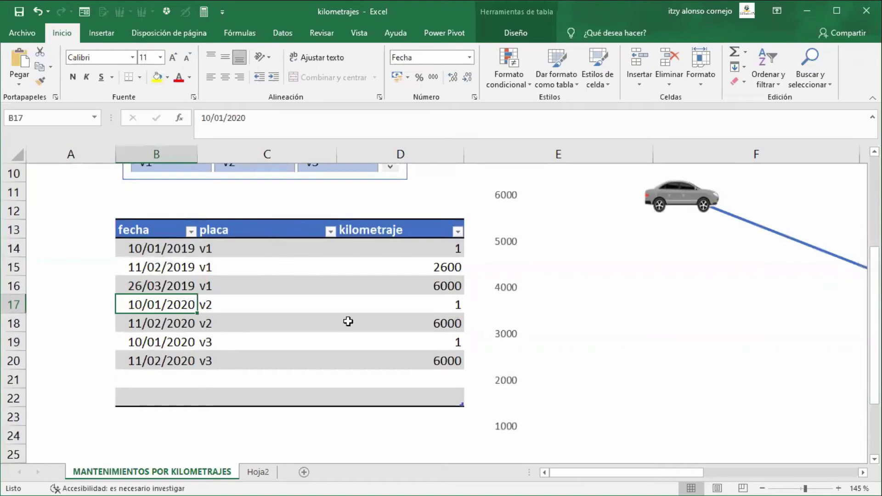
# Compare v1's kilometraje Anterior in D6 with the second-latest v1 kilometraje record in D15
pyautogui.click(423, 272)
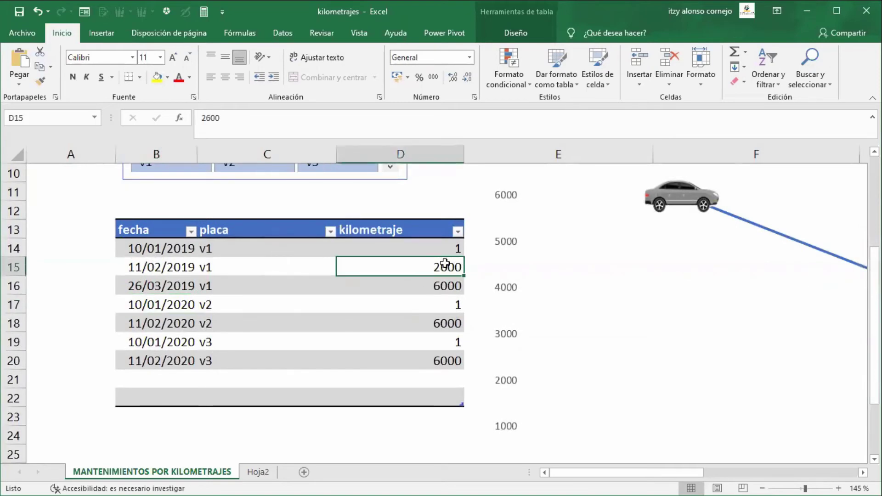
pyautogui.scroll(2, 497, 256)
pyautogui.click(396, 304)
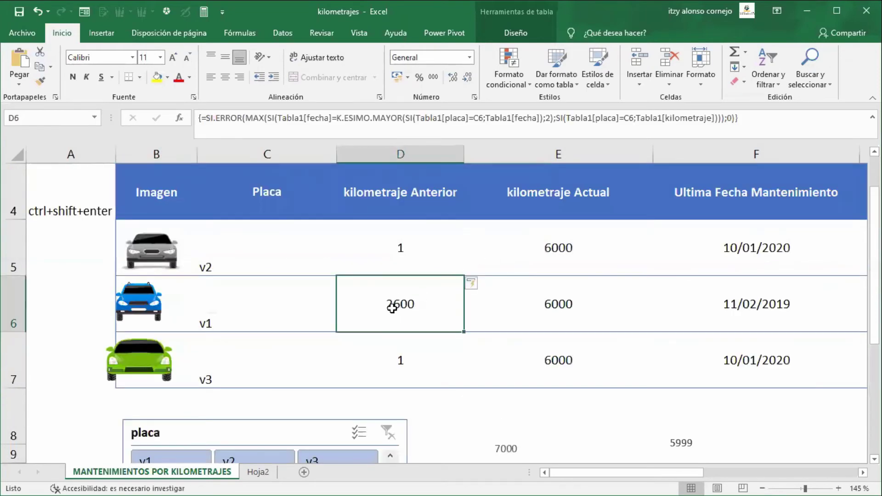
pyautogui.scroll(-1, 418, 296)
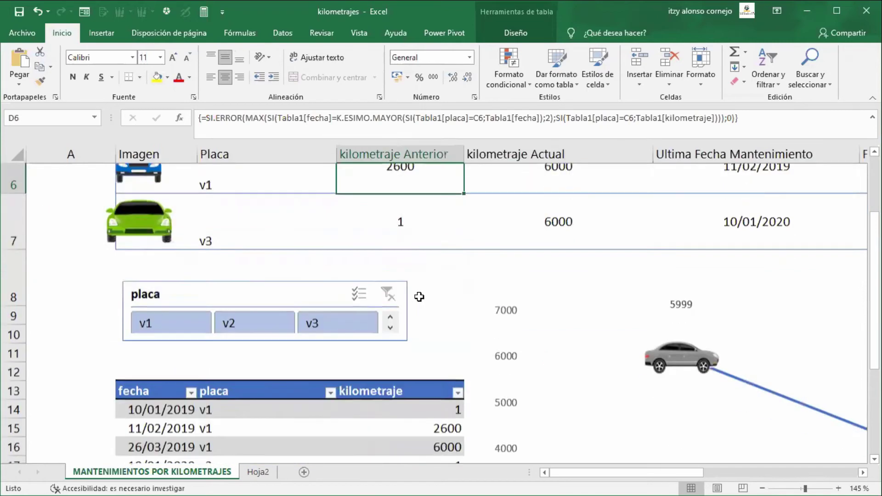
pyautogui.click(450, 398)
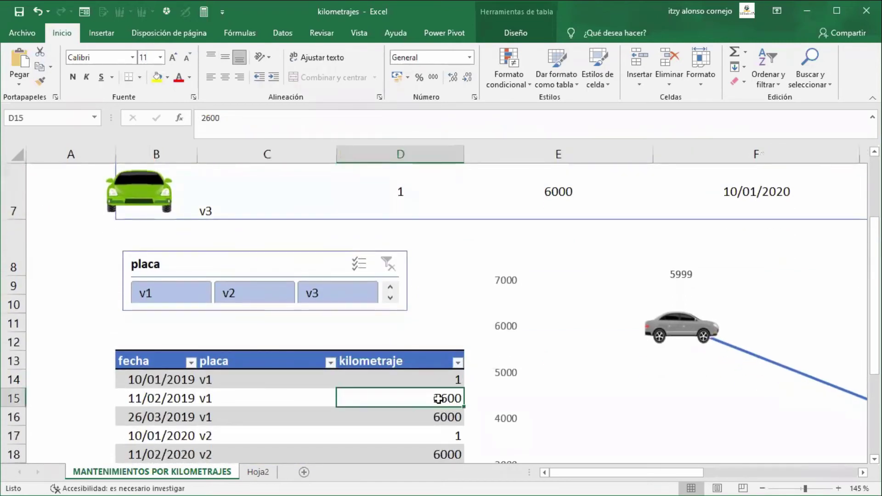
pyautogui.scroll(2, 458, 365)
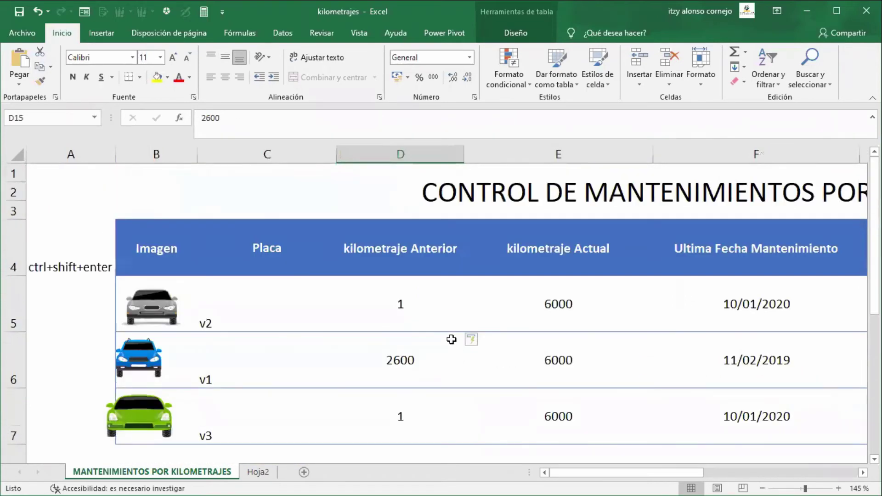
# Check the kilometraje Anterior results for v2 in D5 and v3 in D7 against the kilometraje records in Tabla1
pyautogui.click(409, 304)
pyautogui.scroll(-4, 471, 368)
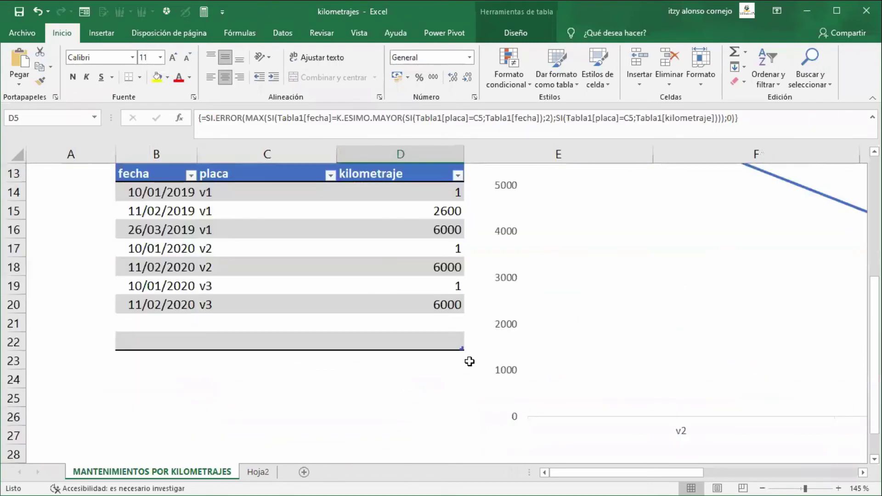
pyautogui.scroll(1, 467, 359)
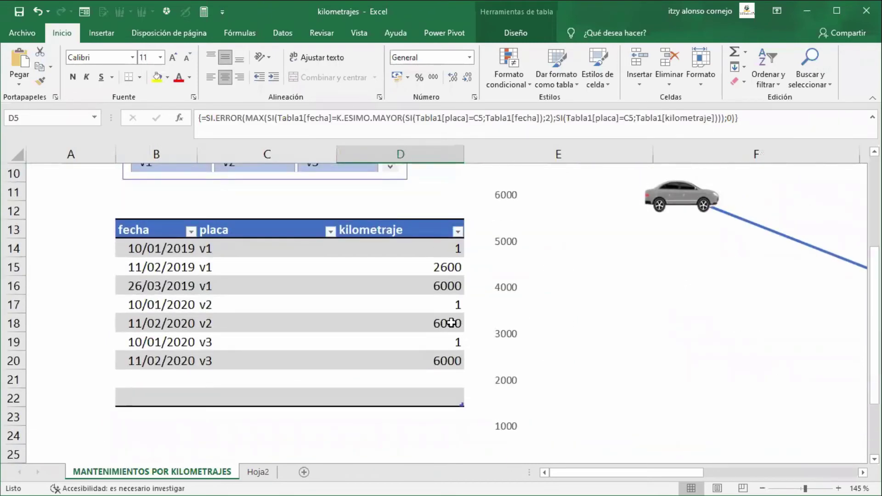
pyautogui.click(455, 343)
pyautogui.scroll(2, 506, 284)
pyautogui.scroll(1, 505, 284)
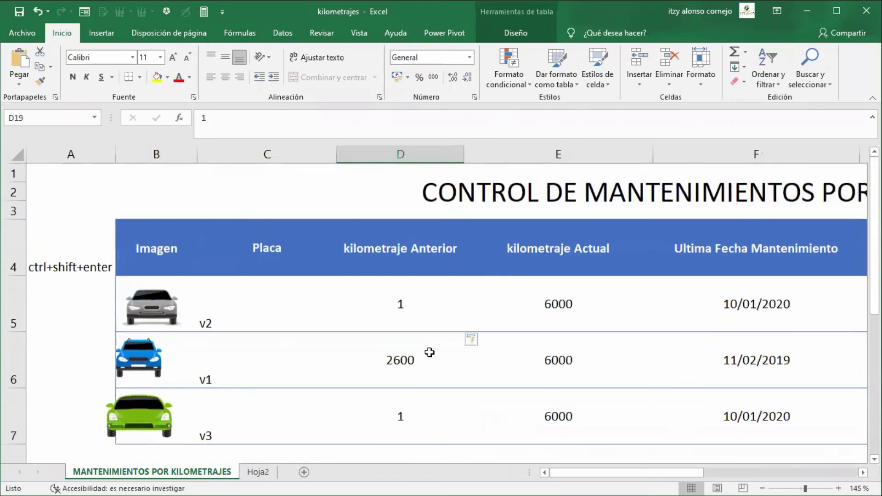
pyautogui.click(405, 413)
pyautogui.scroll(-3, 442, 373)
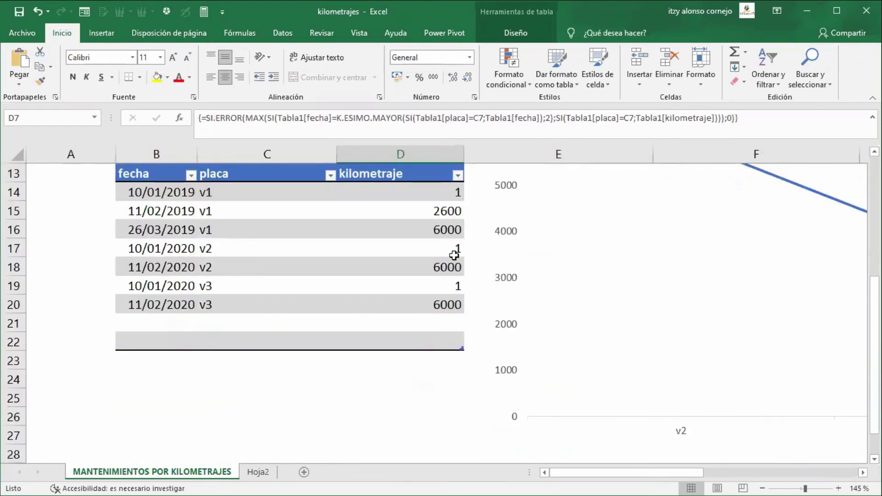
pyautogui.click(457, 193)
pyautogui.scroll(2, 480, 254)
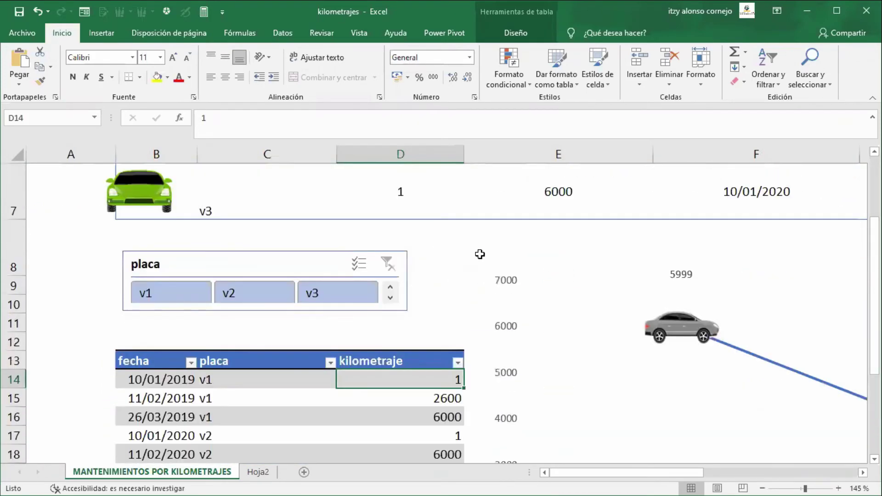
pyautogui.scroll(-1, 465, 282)
pyautogui.scroll(3, 455, 319)
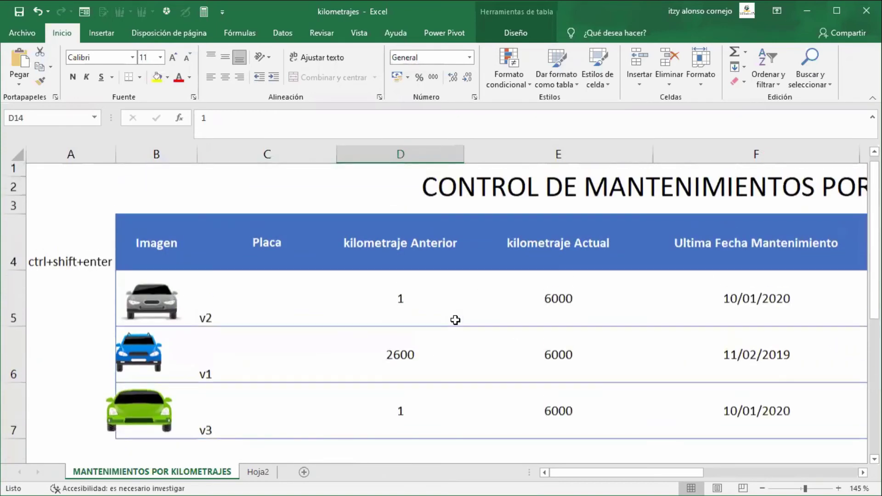
# Open the v1 kilometraje Anterior formula in D6 and re-enter it as an array formula
pyautogui.click(400, 360)
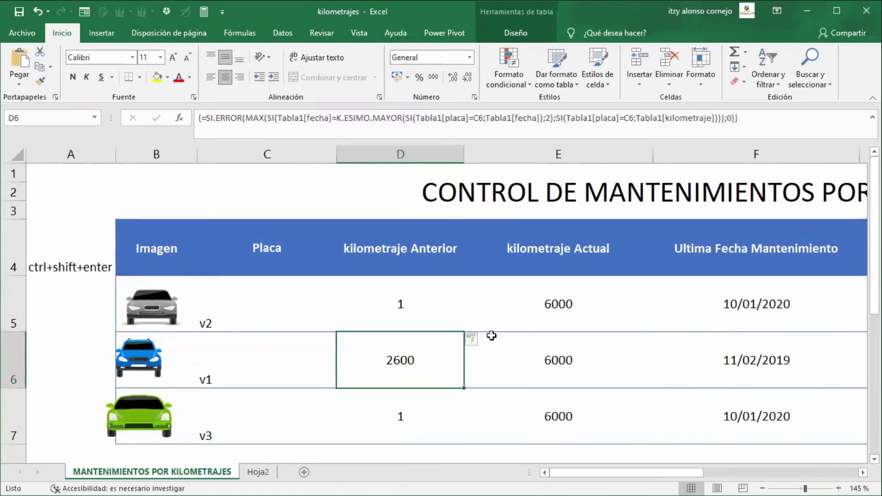
pyautogui.press('F2')
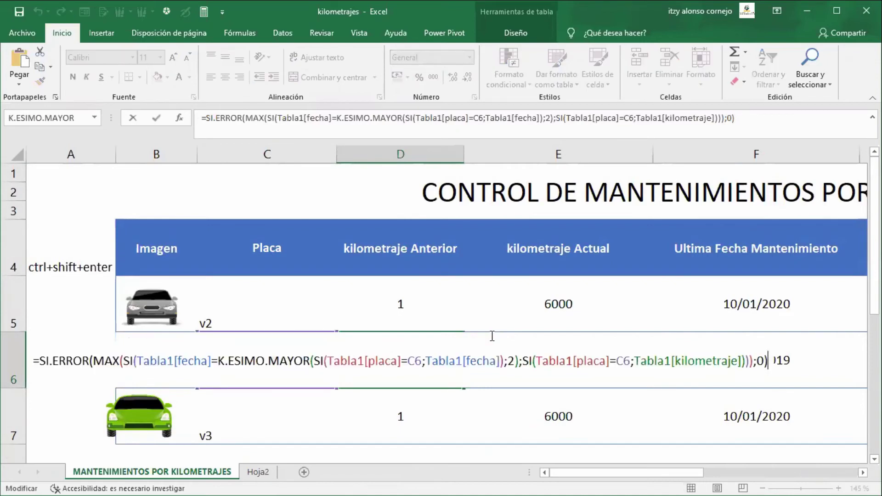
pyautogui.hotkey('ctrl', 'shift', 'Return')
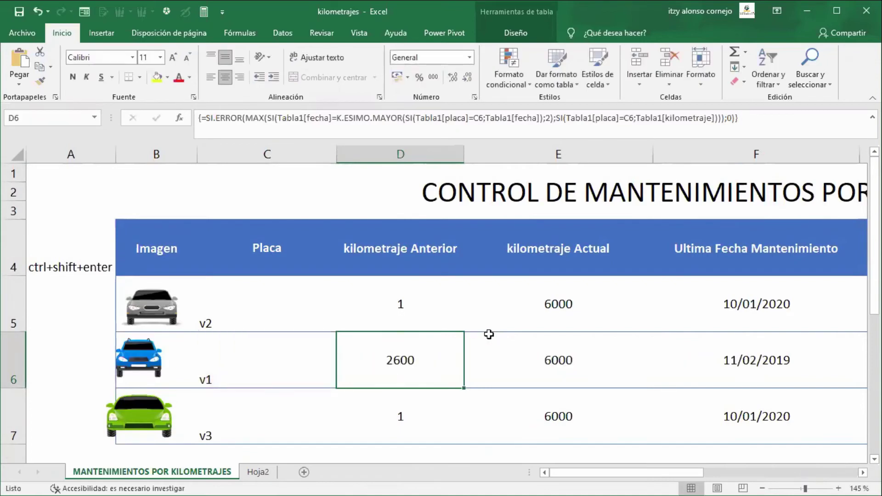
# Re-enter the v2 formula in D5 as an array formula and move down the kilometraje Anterior column
pyautogui.click(430, 304)
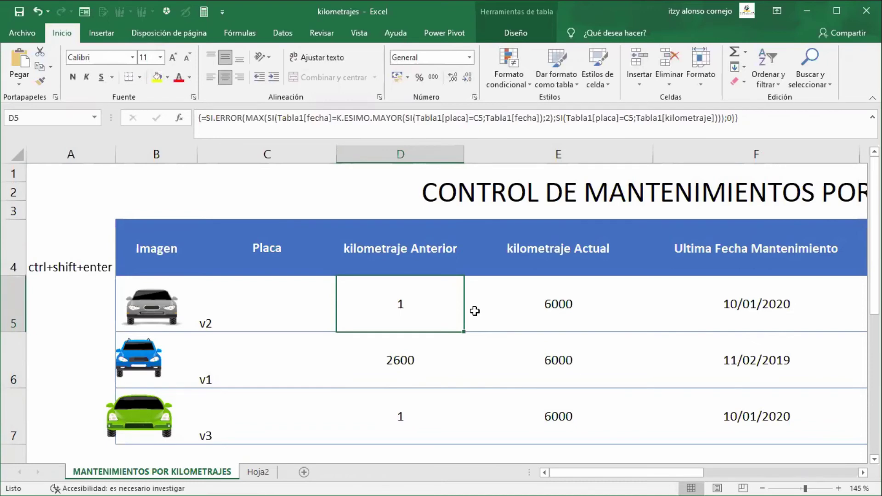
pyautogui.press('F2')
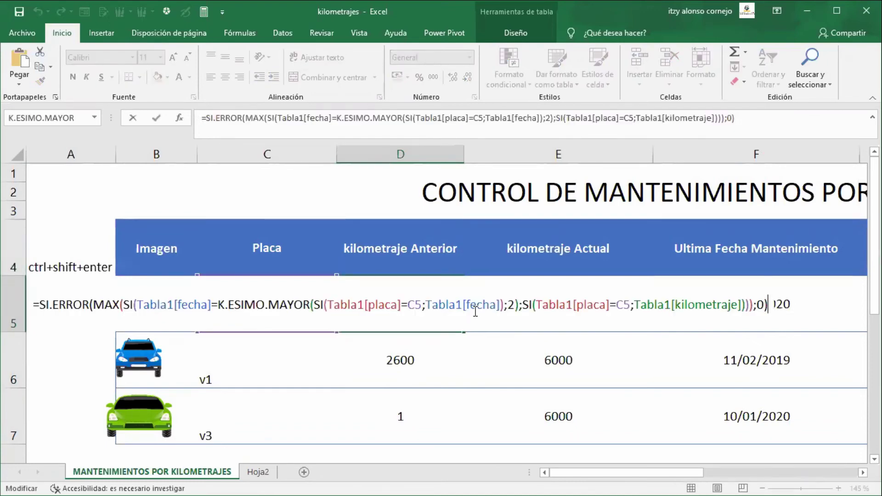
pyautogui.hotkey('ctrl', 'shift', 'Return')
pyautogui.press('Down')
pyautogui.press('Down')
pyautogui.press('Down')
pyautogui.press('Down')
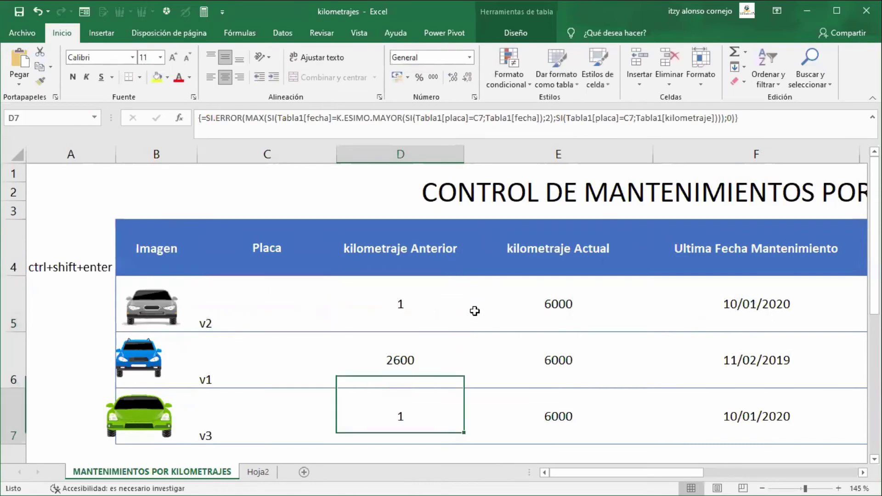
# Examine the array formula behind v2's kilometraje Actual in E5 and leave it without changes
pyautogui.press('Up')
pyautogui.press('Up')
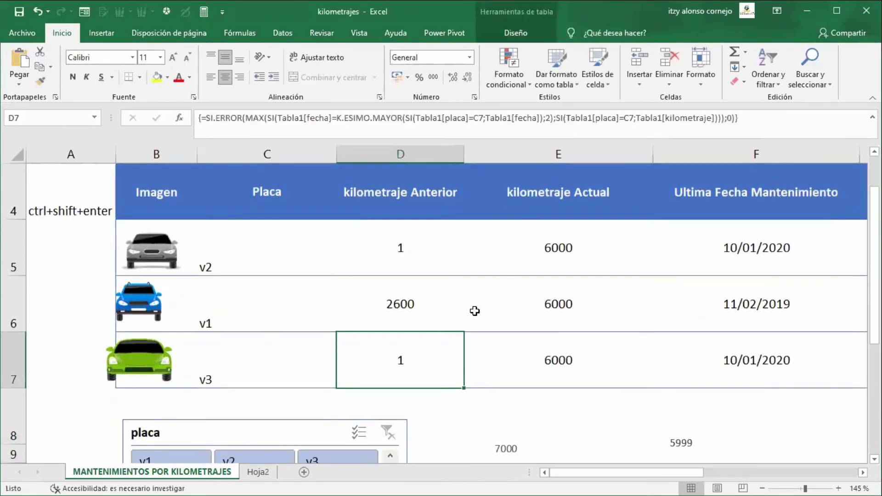
pyautogui.click(547, 254)
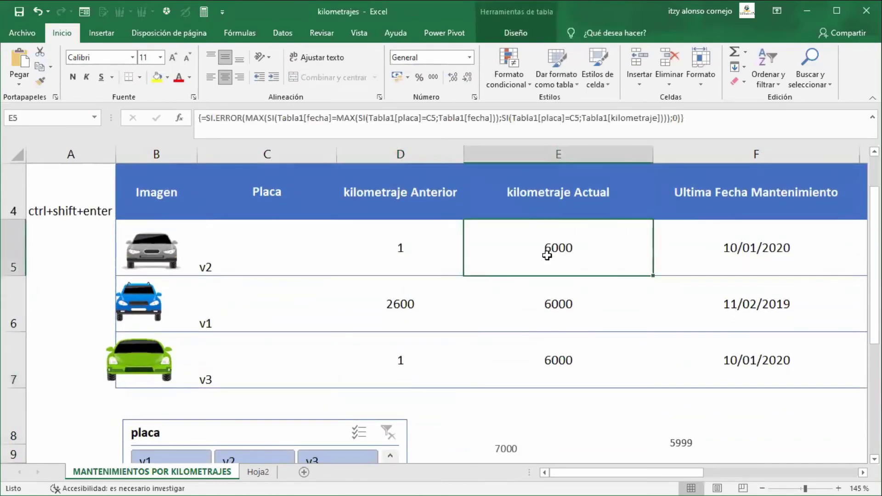
pyautogui.doubleClick(547, 255)
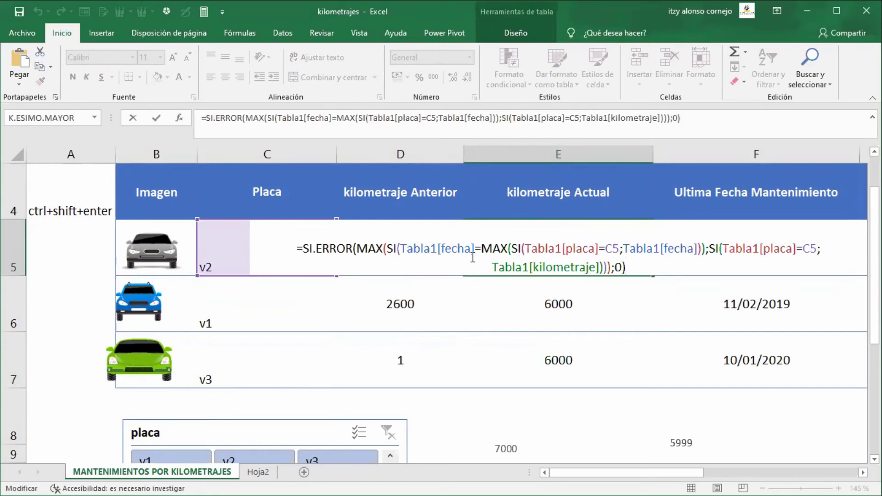
pyautogui.press('Escape')
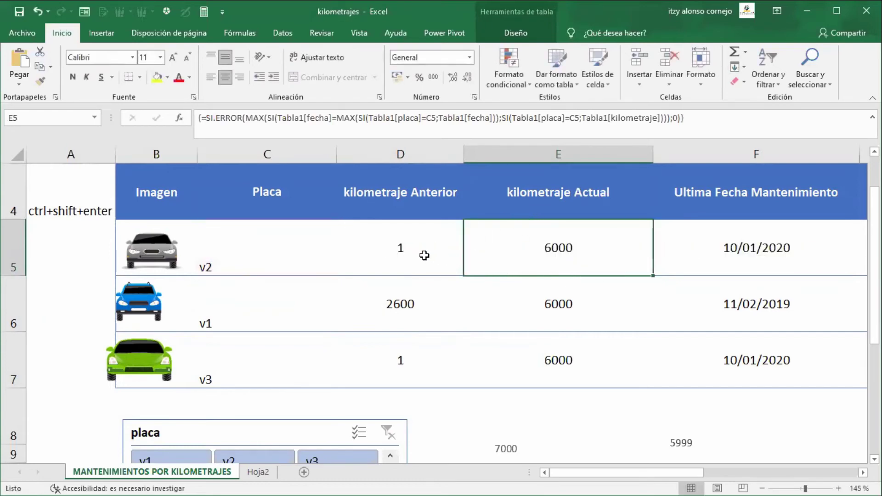
# Highlight the K.ESIMO.MAYOR expression in v2's kilometraje Anterior formula in D5, then confirm it again as an array formula
pyautogui.click(419, 251)
pyautogui.doubleClick(431, 253)
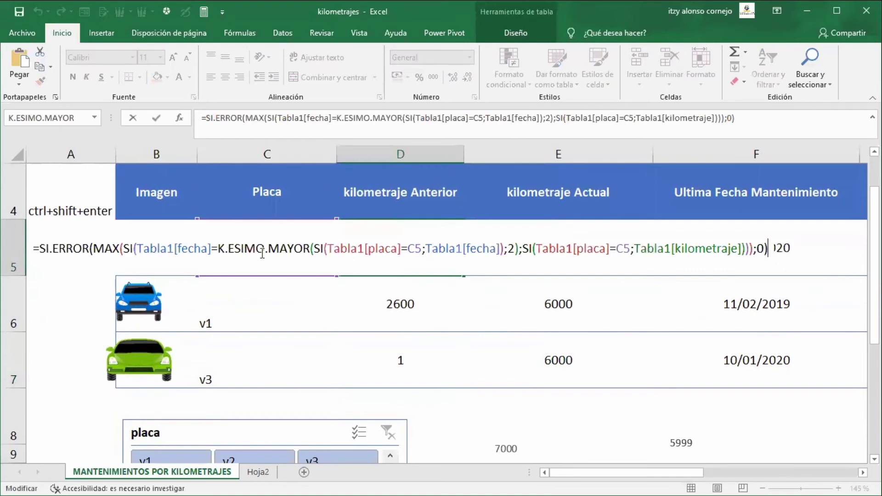
pyautogui.moveTo(215, 251); pyautogui.dragTo(516, 248)
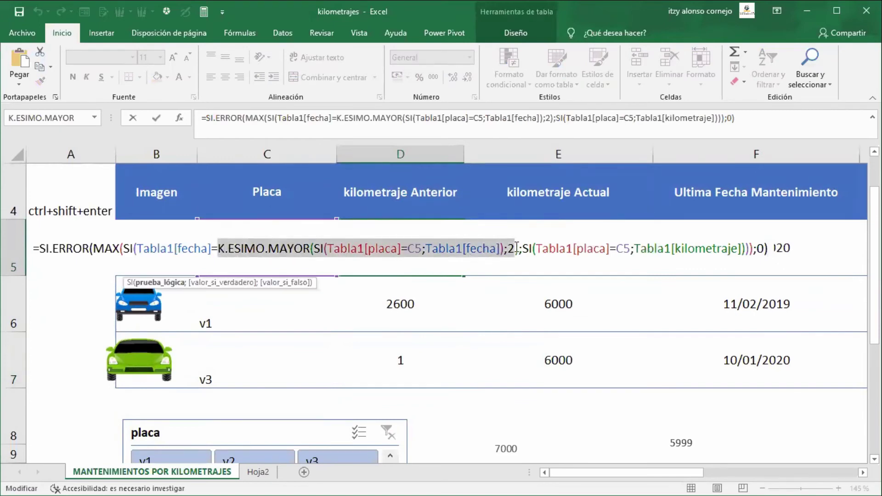
pyautogui.hotkey('ctrl', 'shift', 'Return')
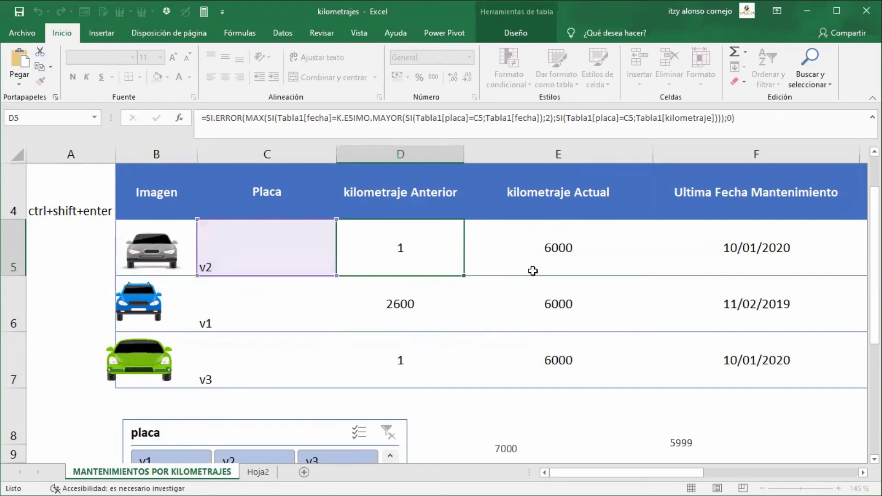
# Highlight the Tabla1[placa]=C5 condition inside the MAX expression of E5 and confirm the formula again as an array formula
pyautogui.doubleClick(561, 252)
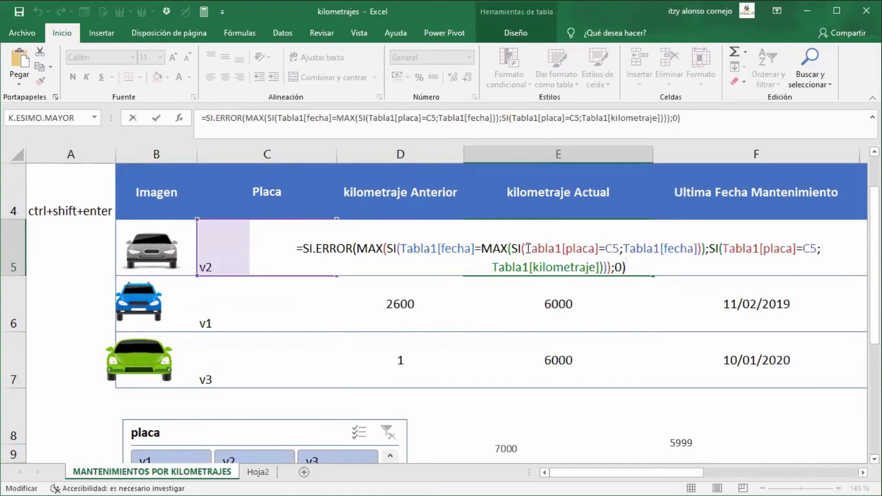
pyautogui.moveTo(529, 248); pyautogui.dragTo(618, 247)
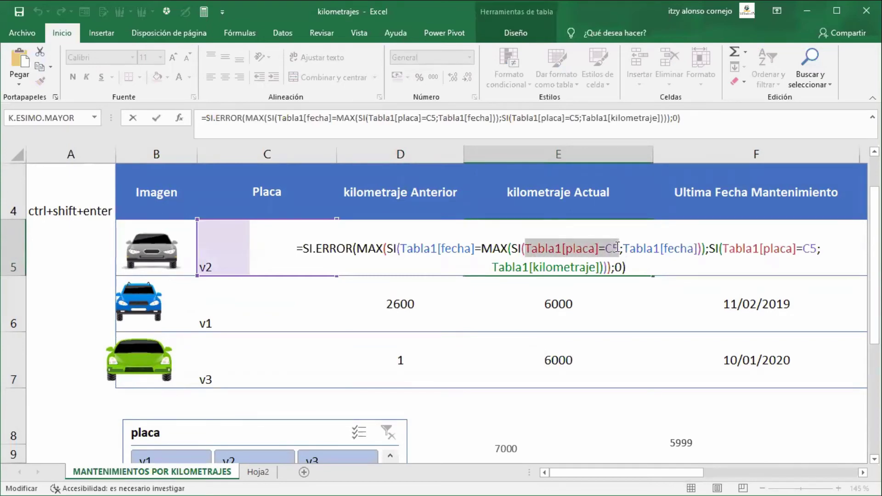
pyautogui.moveTo(618, 246); pyautogui.dragTo(619, 248)
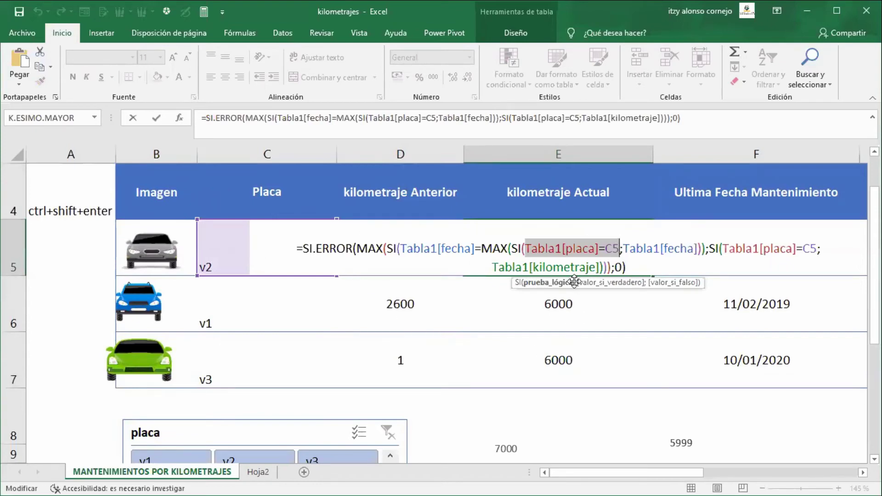
pyautogui.hotkey('ctrl', 'shift', 'Return')
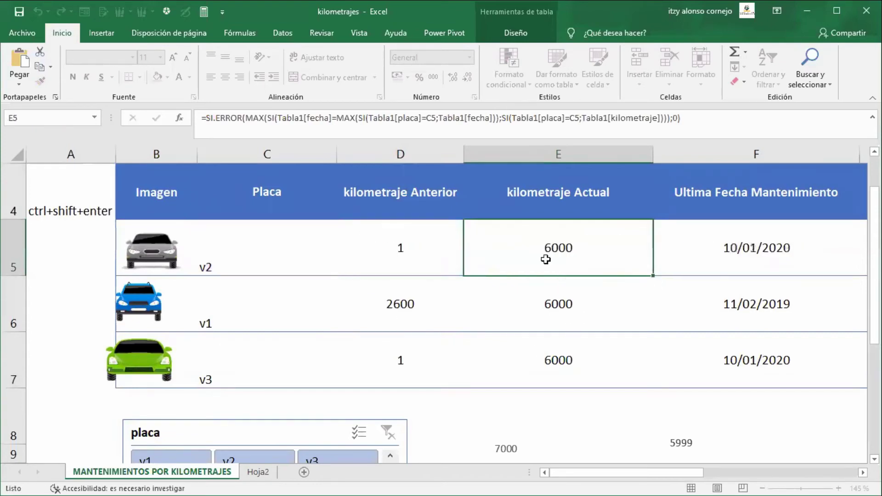
# Examine the matriz argument of K.ESIMO.MAYOR in the D5 formula and exit without changes
pyautogui.click(384, 250)
pyautogui.press('F2')
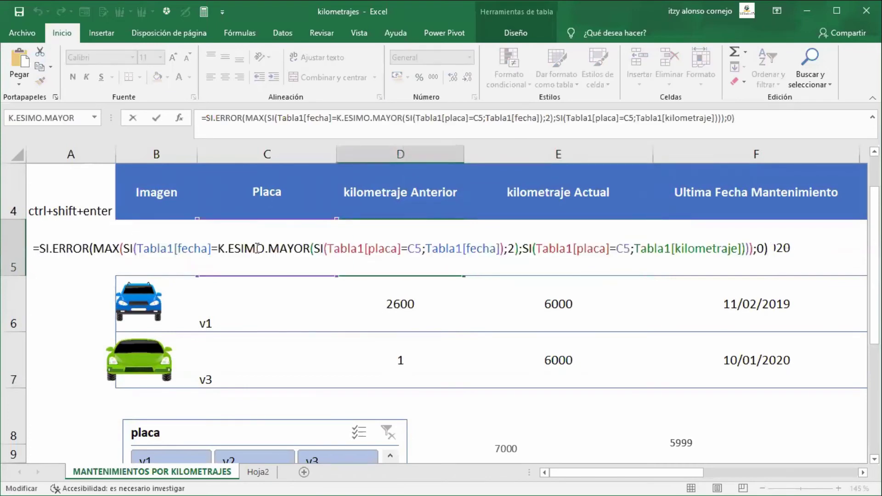
pyautogui.moveTo(221, 248); pyautogui.dragTo(507, 244)
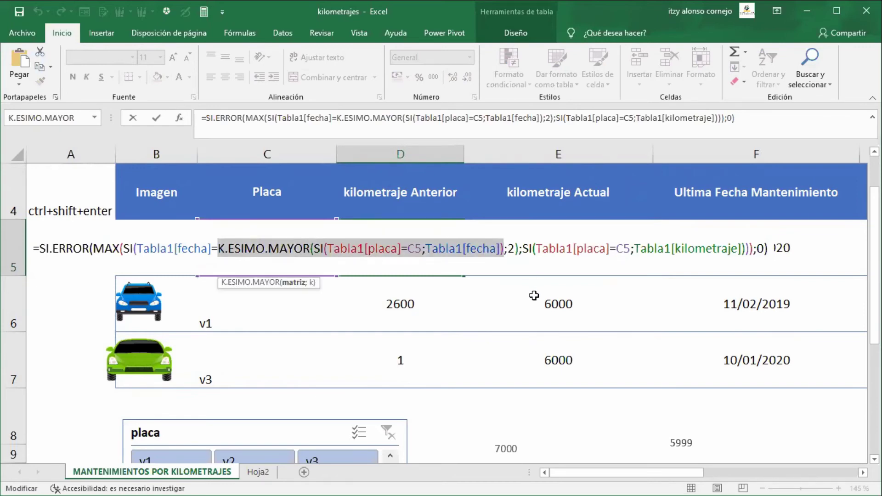
pyautogui.press('Escape')
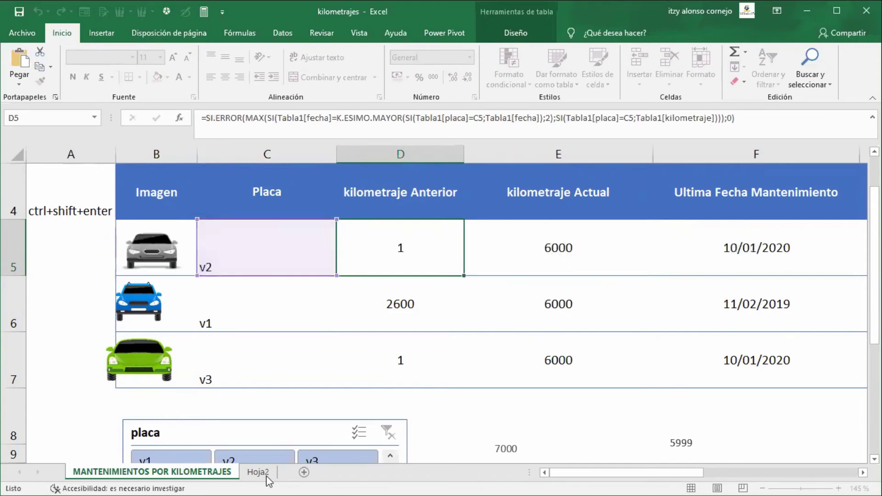
# On Hoja2, clear the k argument of the K.ESIMO.MAYOR formula in E2 and enter 2 for it
pyautogui.click(272, 476)
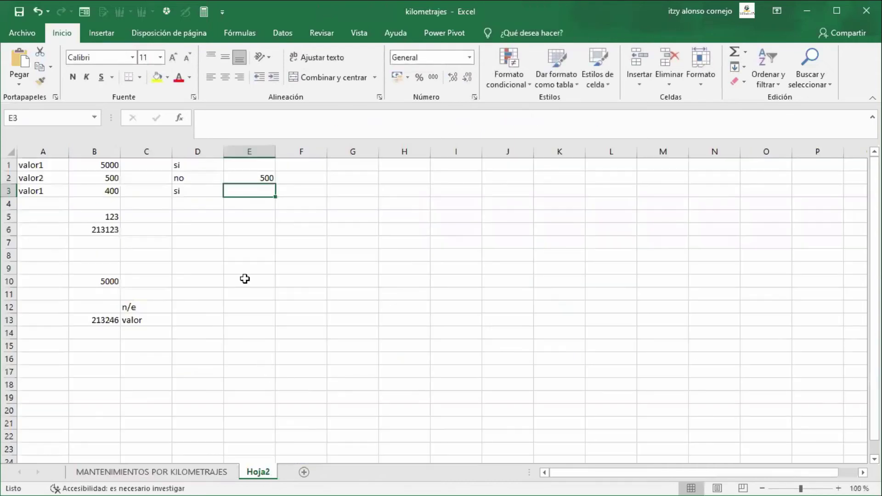
pyautogui.click(266, 178)
pyautogui.press('F2')
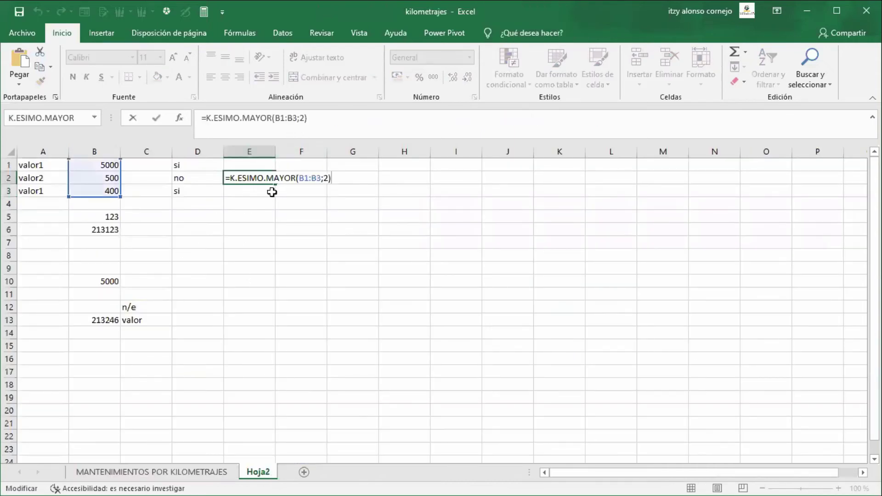
pyautogui.click(326, 177)
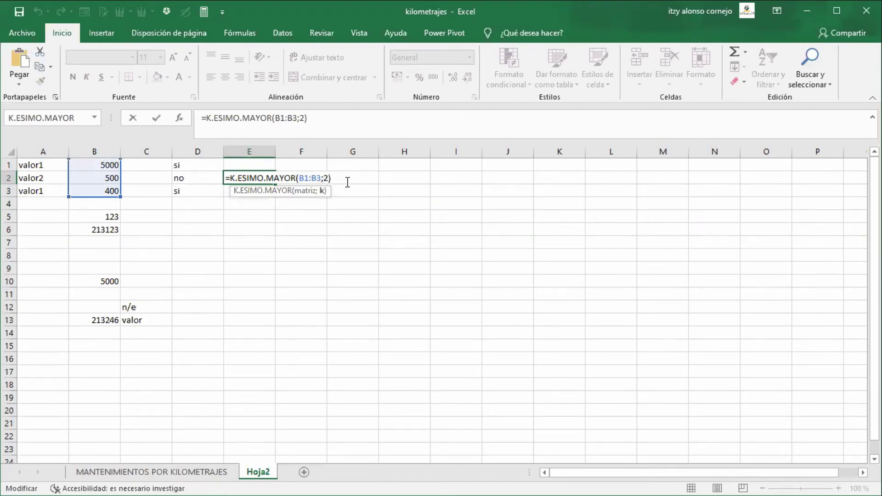
pyautogui.press('Delete')
pyautogui.press('Return')
pyautogui.press('Up')
pyautogui.press('F2')
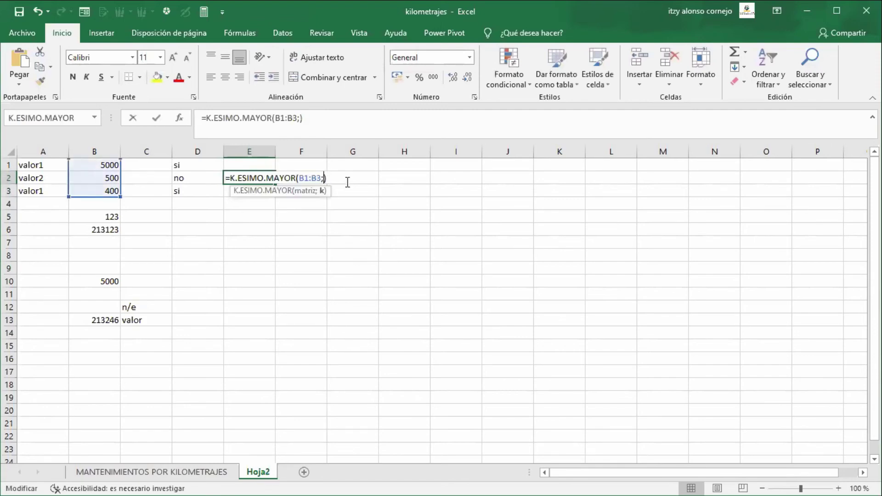
pyautogui.write('2')
pyautogui.press('Return')
# Set the k argument of the K.ESIMO.MAYOR(B1:B3) formula in E2 to 3
pyautogui.press('Up')
pyautogui.press('F2')
pyautogui.press('Left')
pyautogui.press('Left')
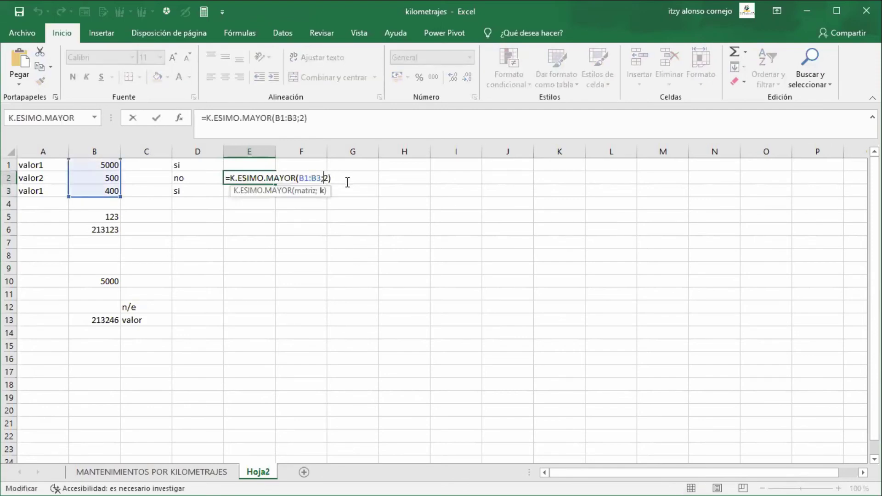
pyautogui.press('Delete')
pyautogui.write('3')
pyautogui.press('Return')
pyautogui.press('Up')
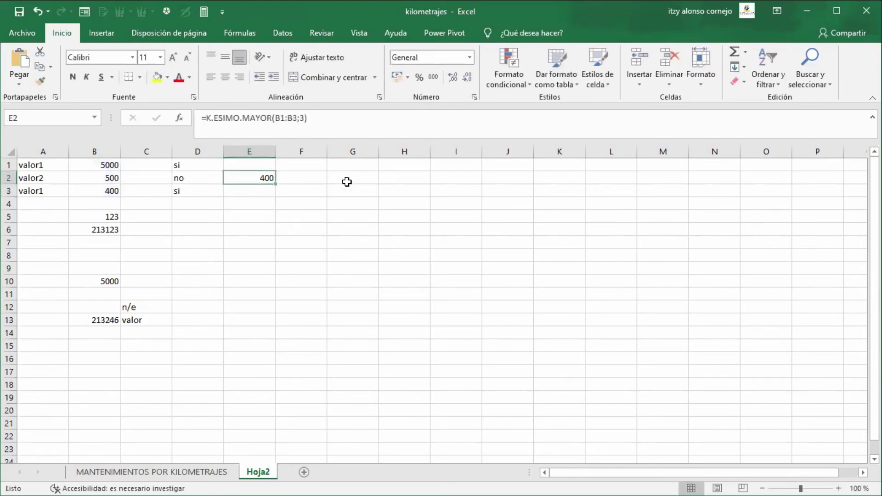
# Return to the MANTENIMIENTOS POR KILOMETRAJES sheet, highlight K.ESIMO.MAYOR in the D5 formula and confirm it as an array formula
pyautogui.hotkey('ctrl', 'pageup')
pyautogui.press('F2')
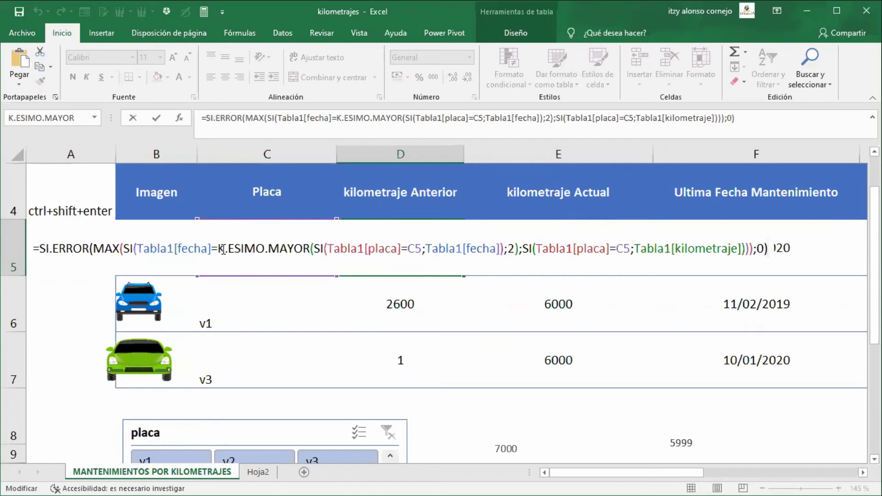
pyautogui.moveTo(218, 248); pyautogui.dragTo(509, 248)
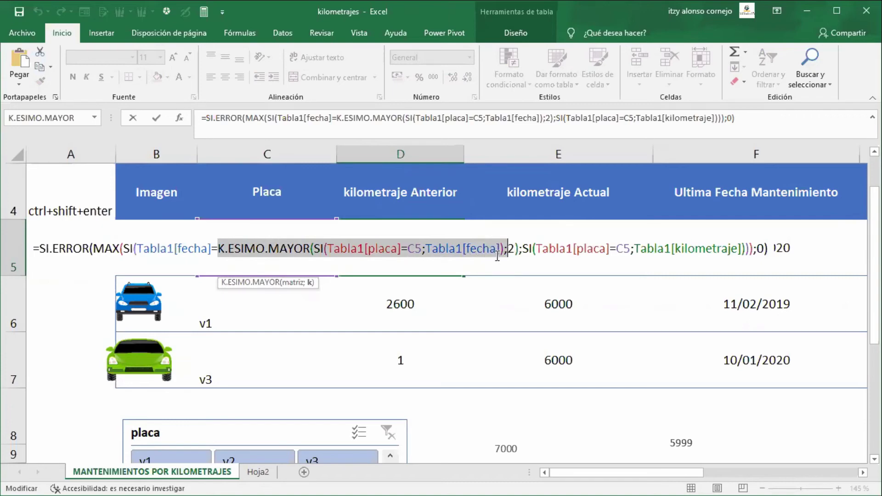
pyautogui.hotkey('ctrl', 'shift', 'Return')
# Review the Tabla1 records and compare v2's kilometraje Actual in E5 with its kilometraje Anterior in D5
pyautogui.scroll(-1, 374, 281)
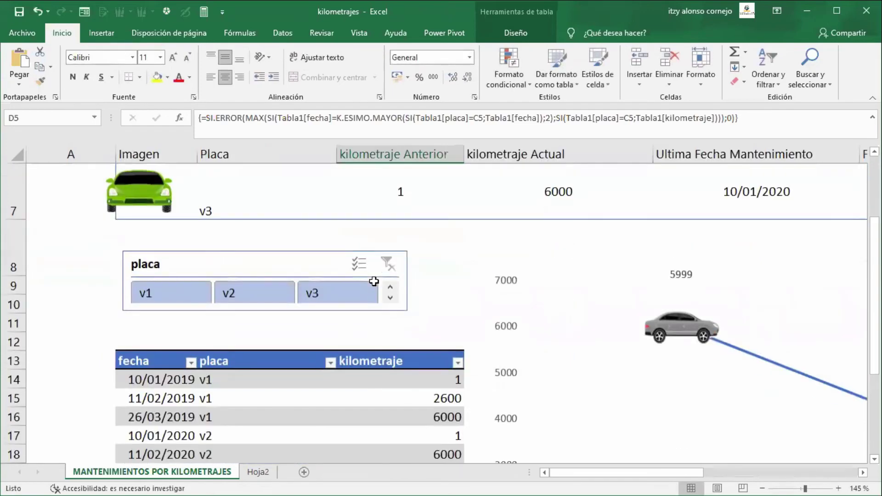
pyautogui.scroll(-1, 374, 281)
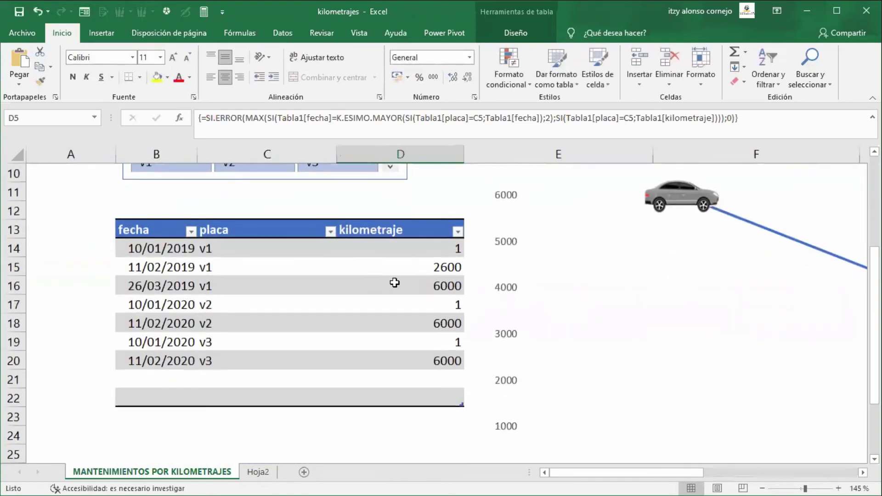
pyautogui.scroll(1, 394, 281)
pyautogui.scroll(1, 394, 282)
pyautogui.scroll(1, 430, 279)
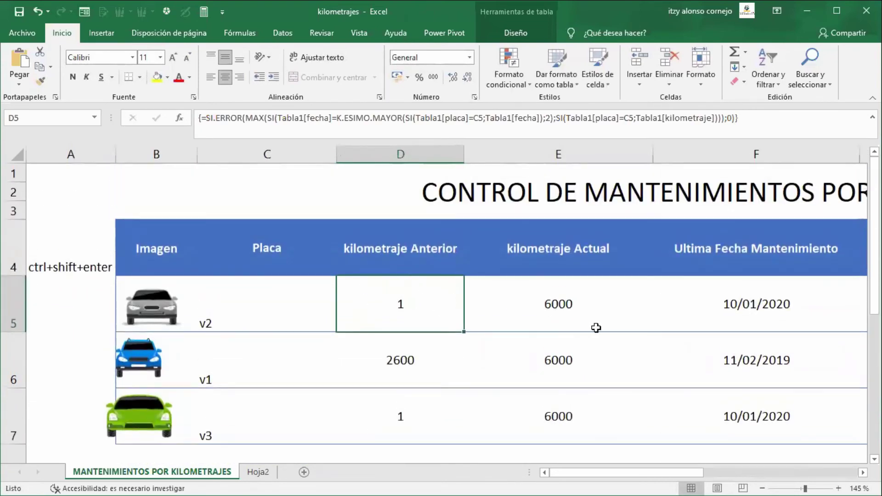
pyautogui.click(564, 307)
pyautogui.click(432, 310)
pyautogui.click(553, 299)
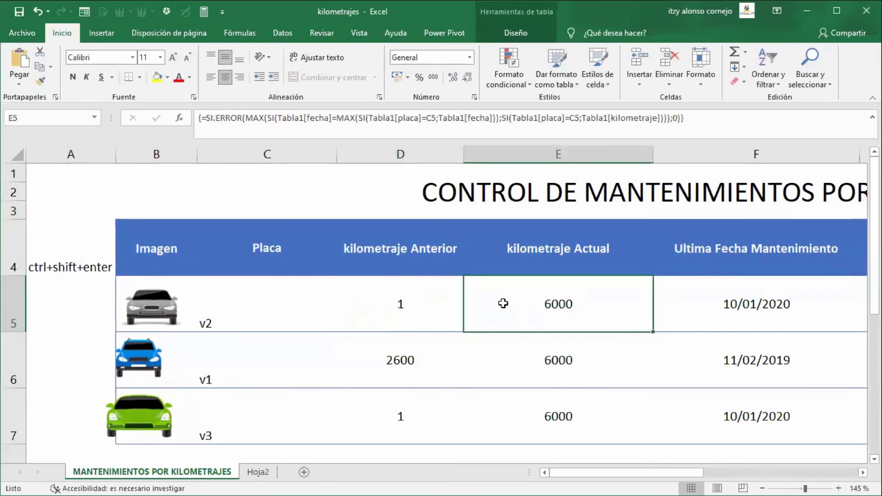
pyautogui.click(410, 307)
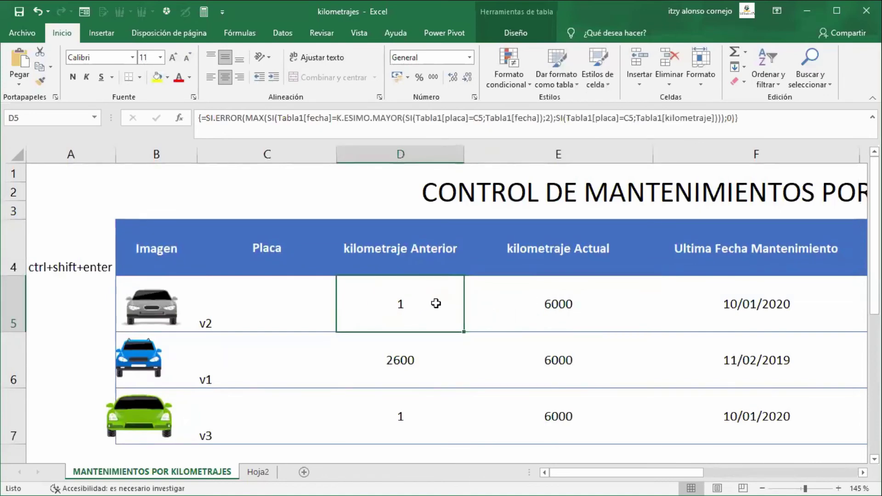
# Check v2's kilometraje records in D17 and D18 against the results in D5 and E5
pyautogui.scroll(-4, 436, 303)
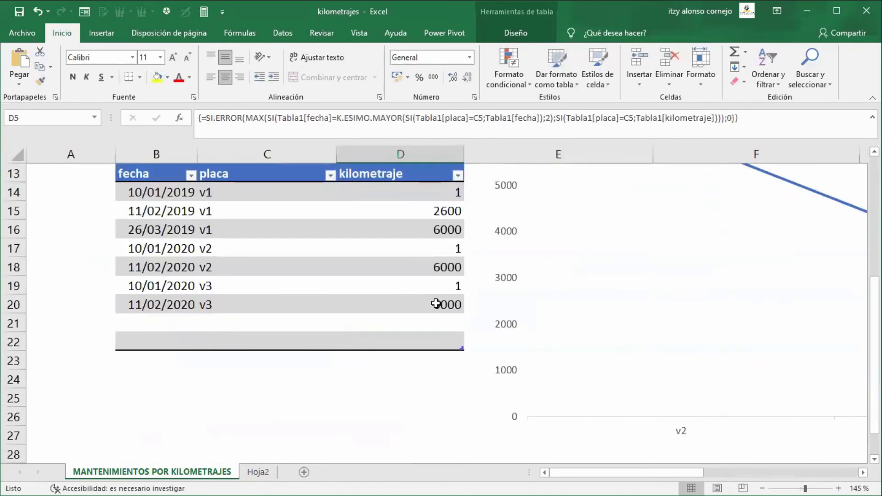
pyautogui.click(453, 248)
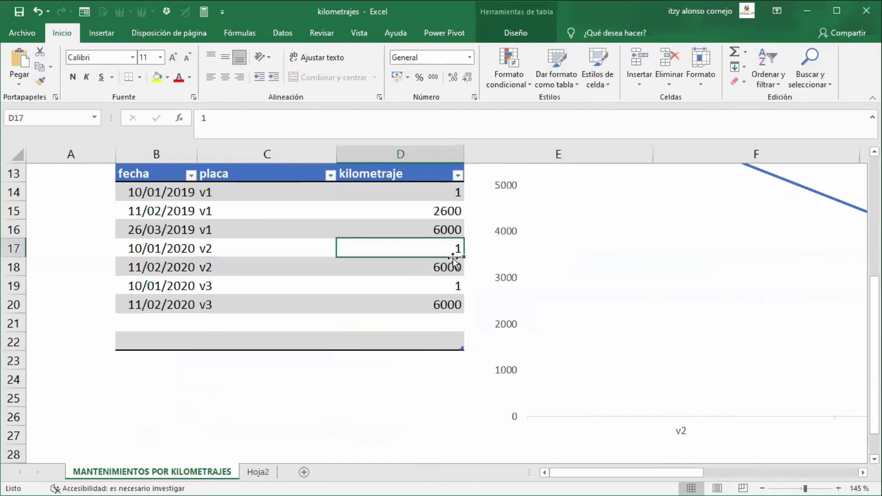
pyautogui.click(453, 269)
pyautogui.scroll(4, 502, 248)
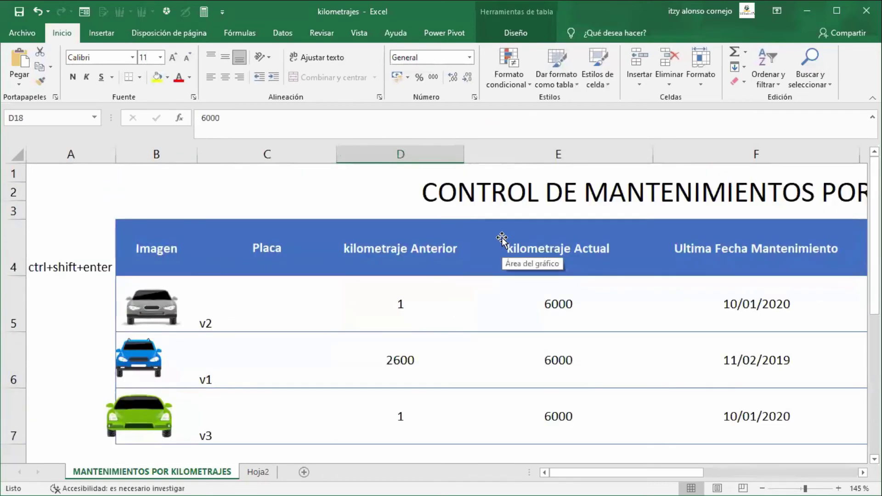
pyautogui.click(393, 308)
pyautogui.click(557, 290)
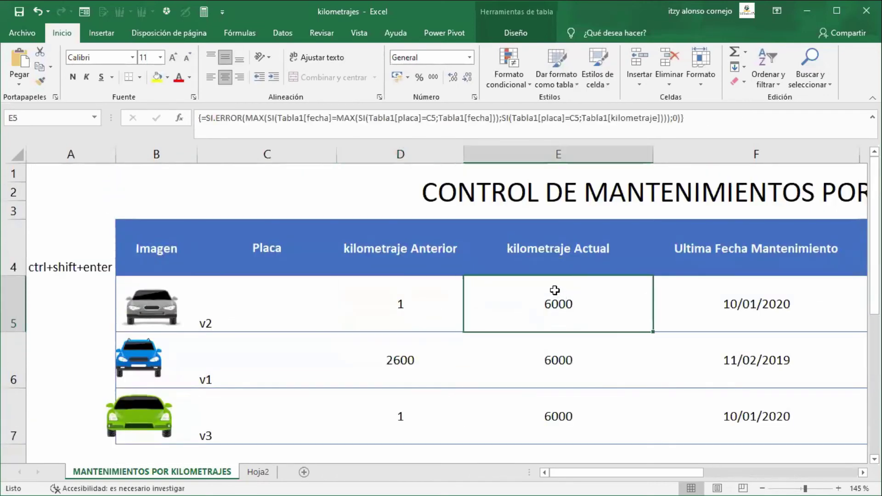
# Compare v1's kilometraje Anterior in D6 with the v1 kilometraje records in Tabla1
pyautogui.scroll(-4, 547, 289)
pyautogui.scroll(1, 548, 289)
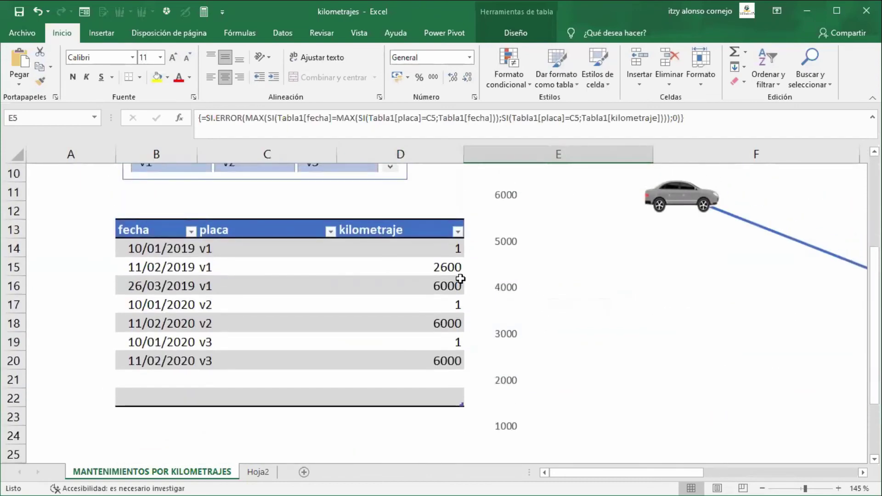
pyautogui.scroll(2, 463, 277)
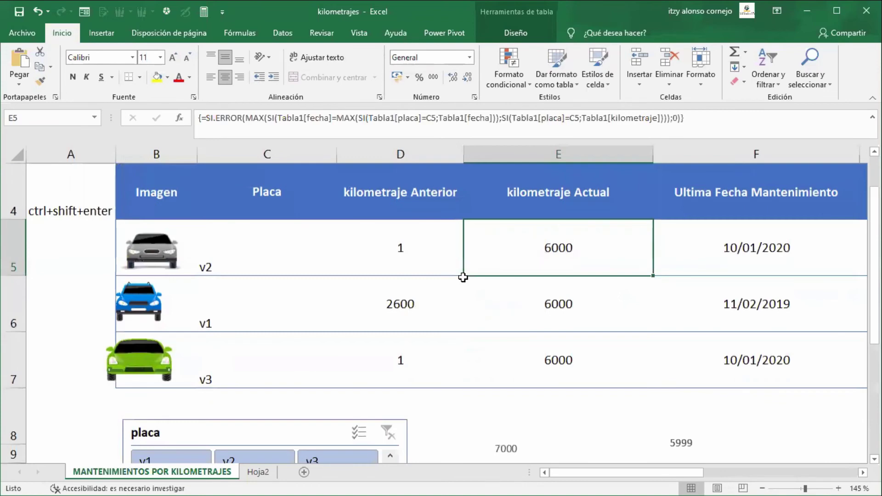
pyautogui.click(426, 298)
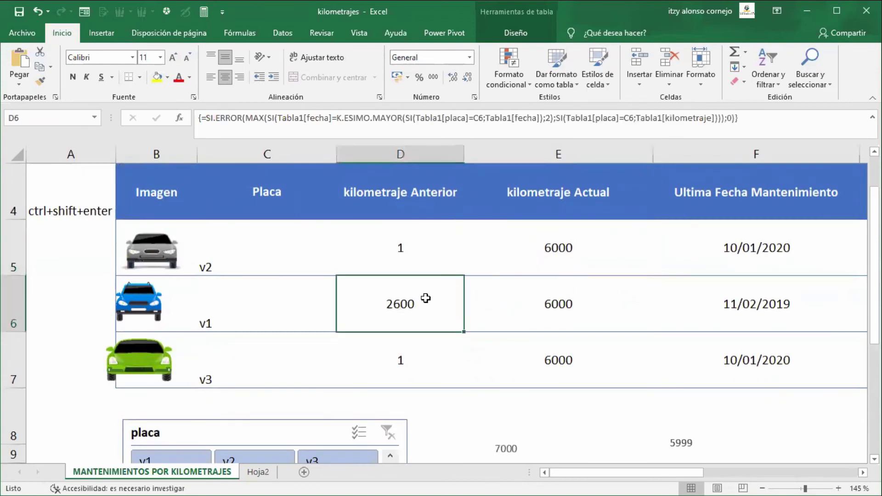
pyautogui.scroll(-2, 426, 300)
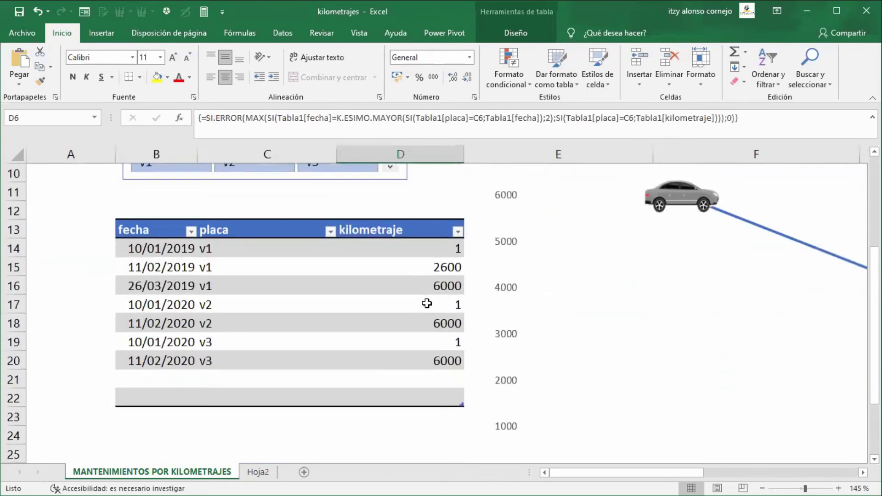
# Check v1's kilometraje records in D14, D15 and D16 of Tabla1 against its kilometraje Anterior
pyautogui.scroll(2, 425, 289)
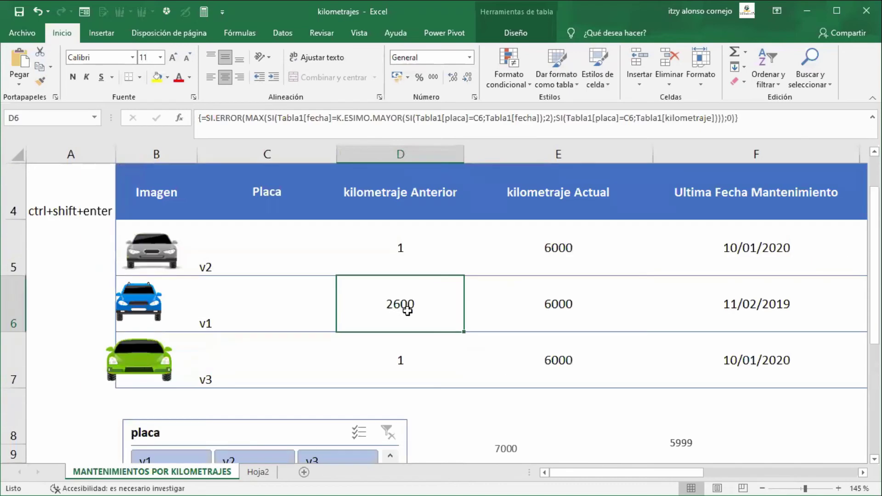
pyautogui.scroll(-3, 418, 303)
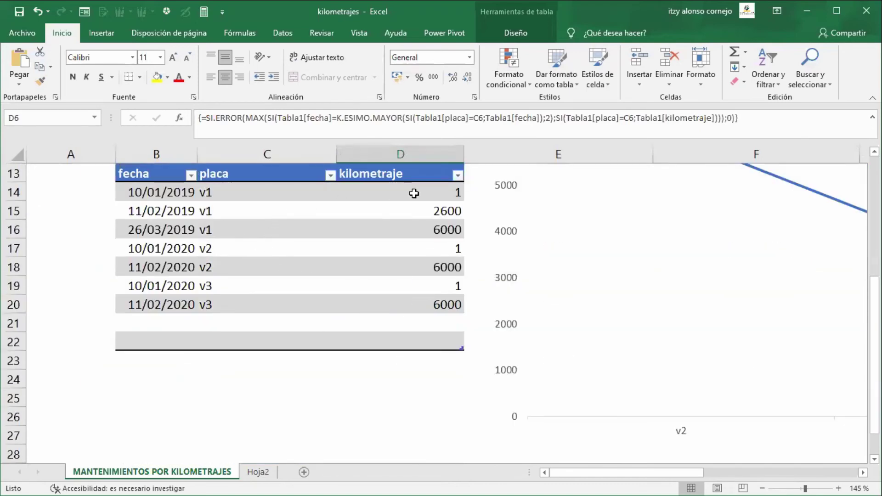
pyautogui.click(444, 193)
pyautogui.click(450, 215)
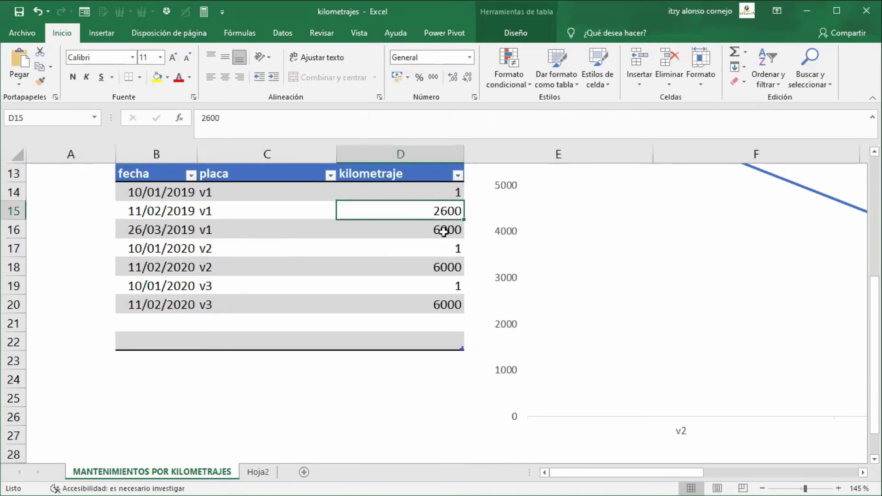
pyautogui.click(444, 232)
pyautogui.click(439, 215)
pyautogui.scroll(4, 512, 228)
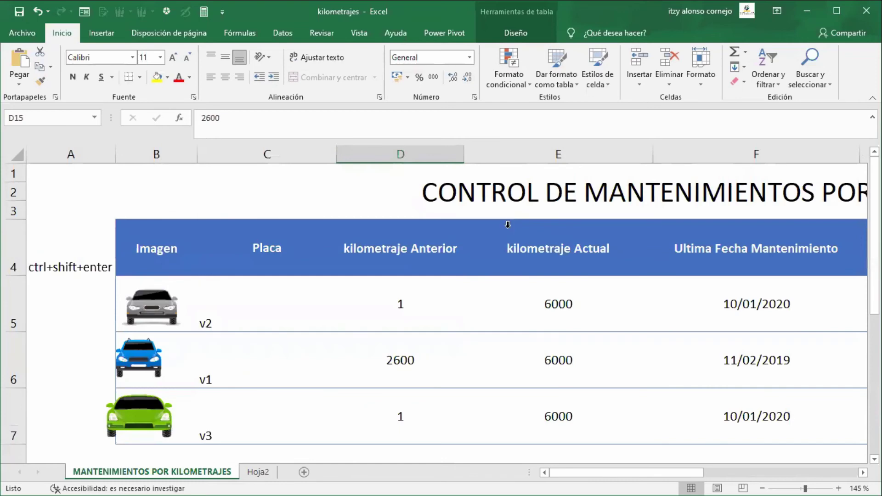
# Compare v1's kilometraje Anterior in D6 with its latest kilometraje record in D16
pyautogui.click(407, 356)
pyautogui.scroll(-1, 408, 354)
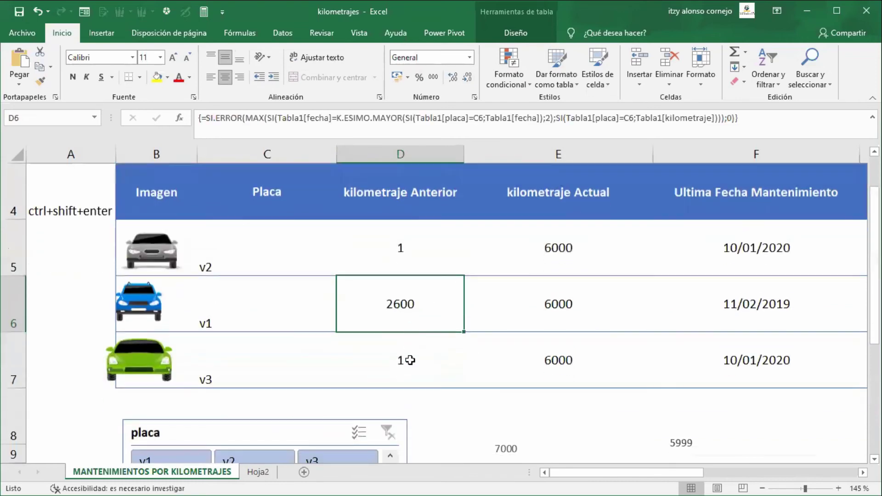
pyautogui.scroll(-2, 410, 360)
pyautogui.click(432, 286)
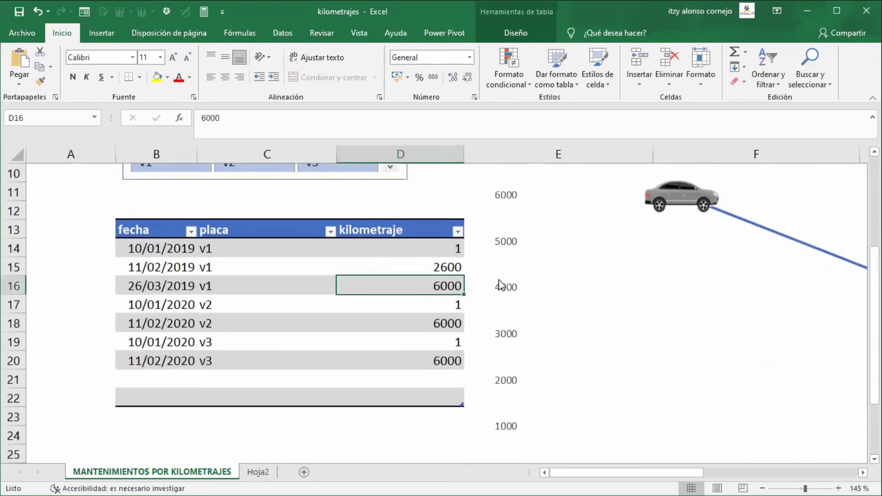
# Review v1's kilometraje Actual formula in E6 and reconfirm it as an array formula
pyautogui.scroll(3, 505, 271)
pyautogui.click(557, 360)
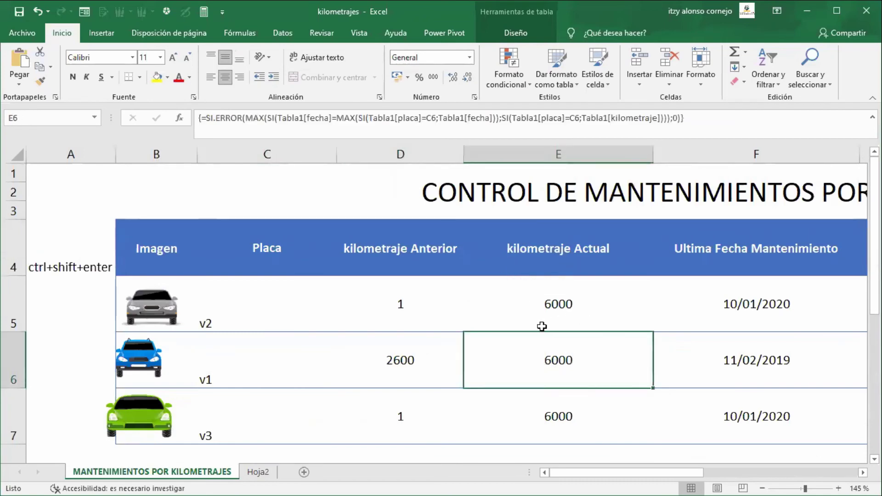
pyautogui.press('F2')
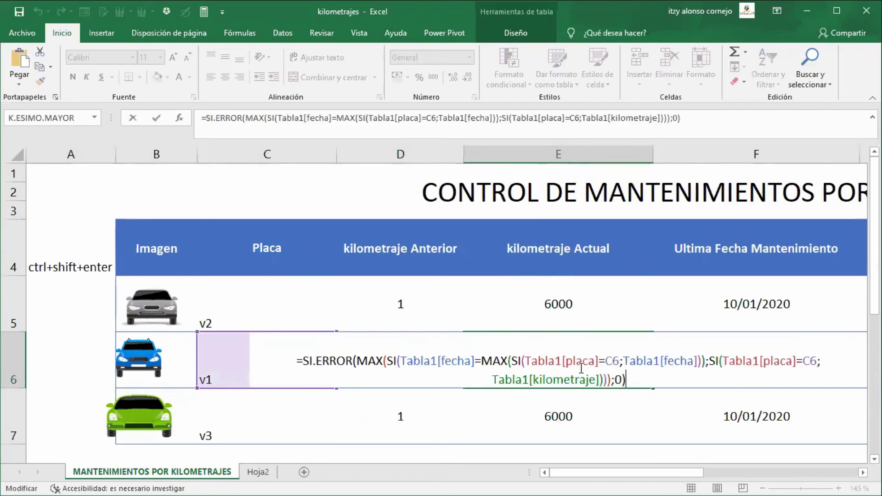
pyautogui.hotkey('ctrl', 'shift', 'Return')
# Highlight the full K.ESIMO.MAYOR expression in the D6 formula and leave the formula unchanged
pyautogui.click(402, 358)
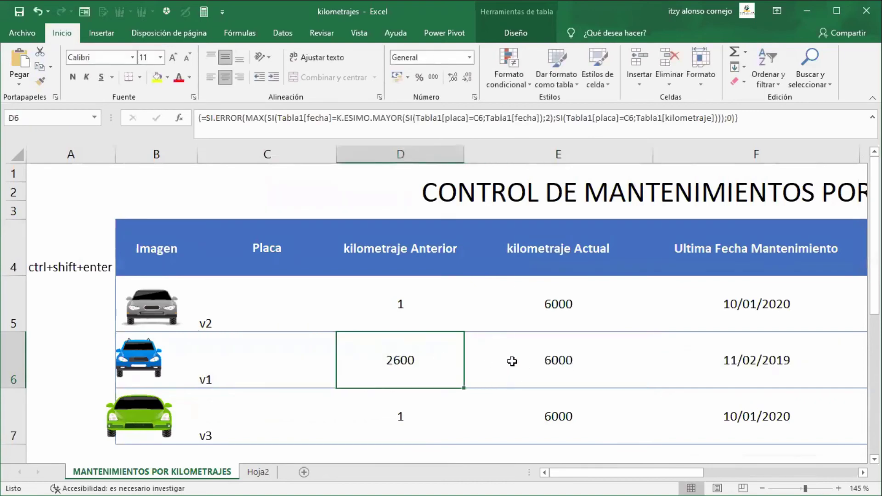
pyautogui.click(558, 359)
pyautogui.click(368, 357)
pyautogui.press('F2')
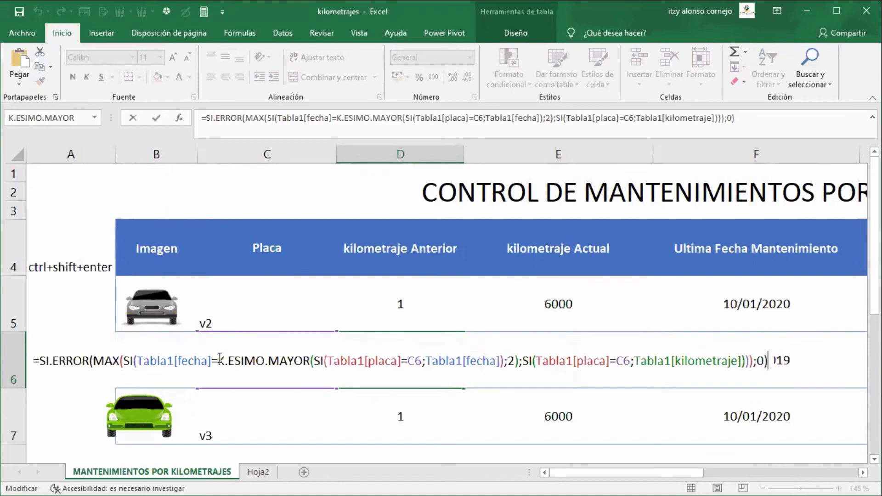
pyautogui.moveTo(218, 359); pyautogui.dragTo(517, 359)
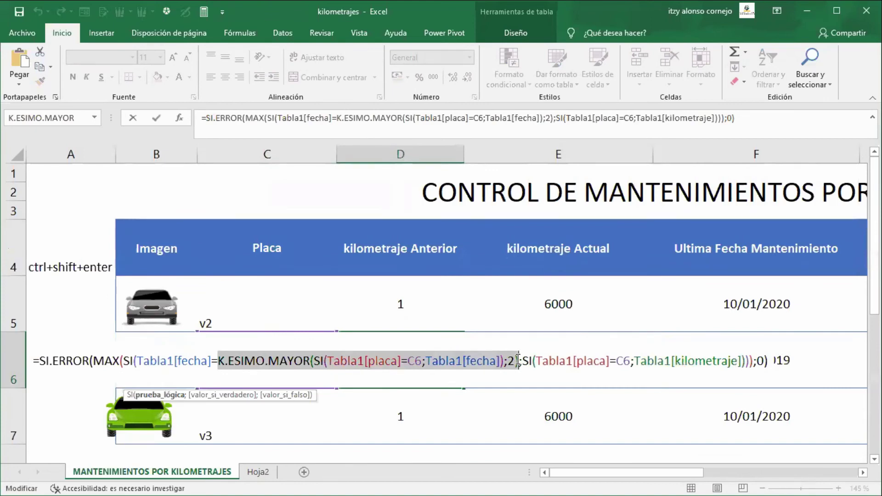
pyautogui.press('Escape')
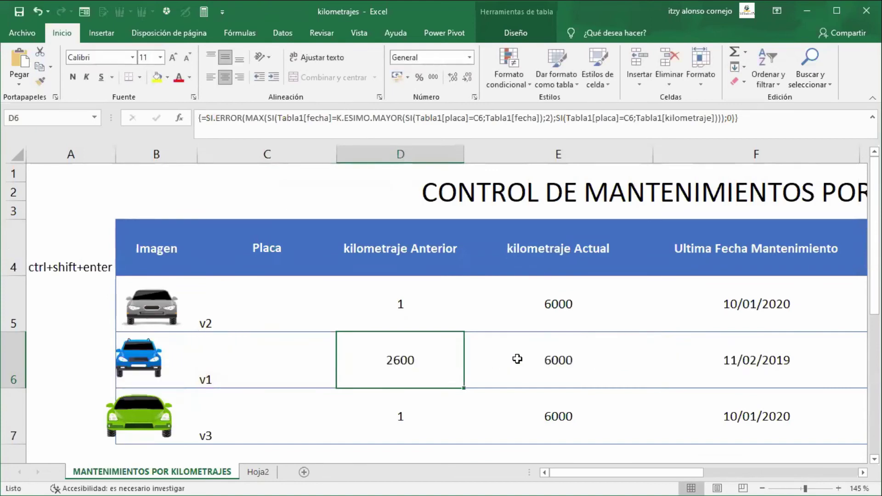
# Highlight the Tabla1[fecha] argument of the inner MAX in the E6 formula and reconfirm it as an array formula
pyautogui.click(554, 354)
pyautogui.press('F2')
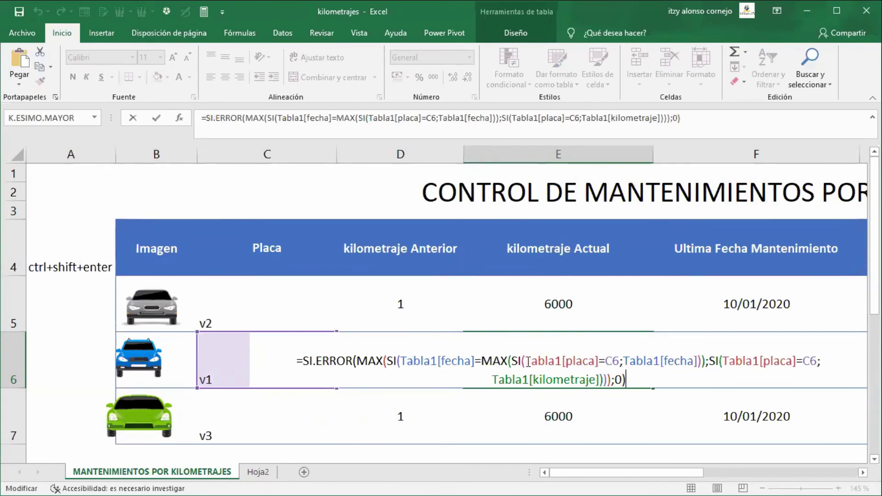
pyautogui.moveTo(512, 361); pyautogui.dragTo(680, 362)
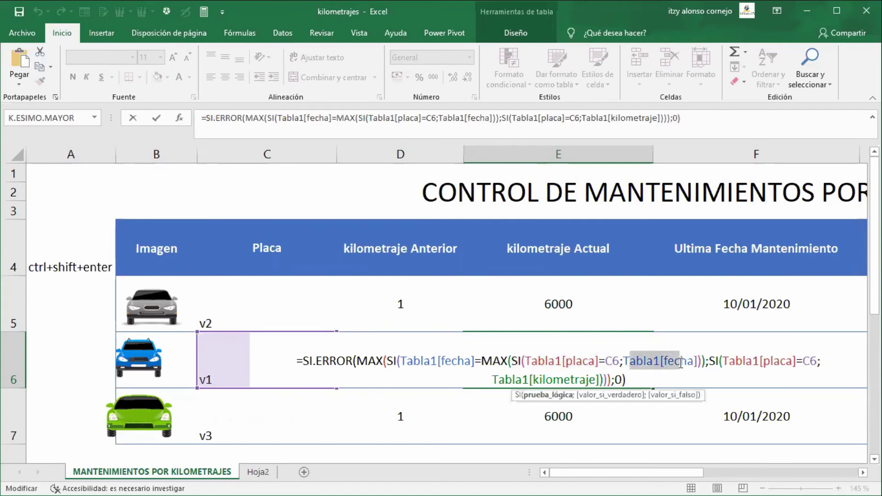
pyautogui.hotkey('ctrl', 'shift', 'Return')
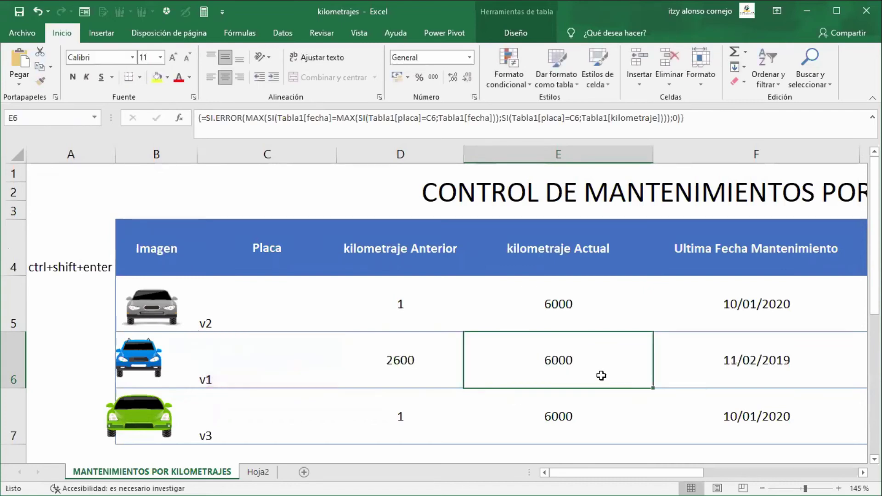
# With the whole report in view, review v1's Ultima Fecha Mantenimiento formula in F6 and its Recorrido formula in I6
pyautogui.keyDown('ctrl'); pyautogui.scroll(-3, 559, 347); pyautogui.keyUp('ctrl')
pyautogui.keyDown('ctrl'); pyautogui.scroll(-3, 557, 346); pyautogui.keyUp('ctrl')
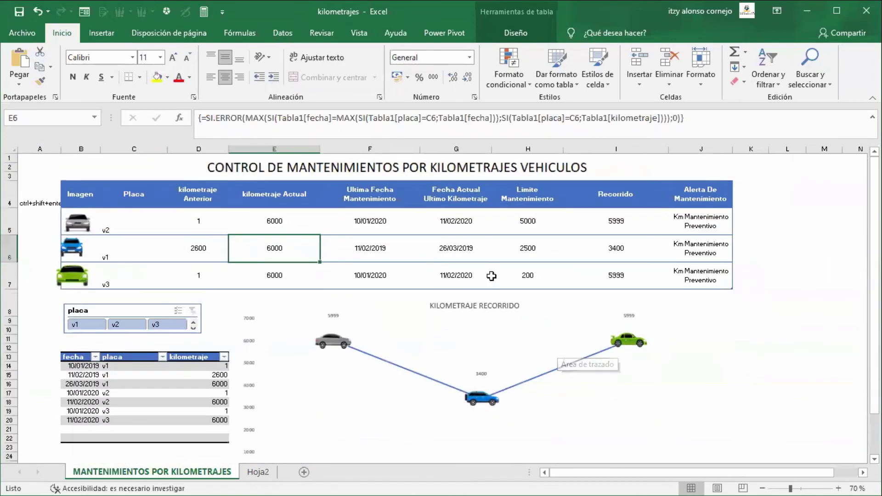
pyautogui.click(392, 239)
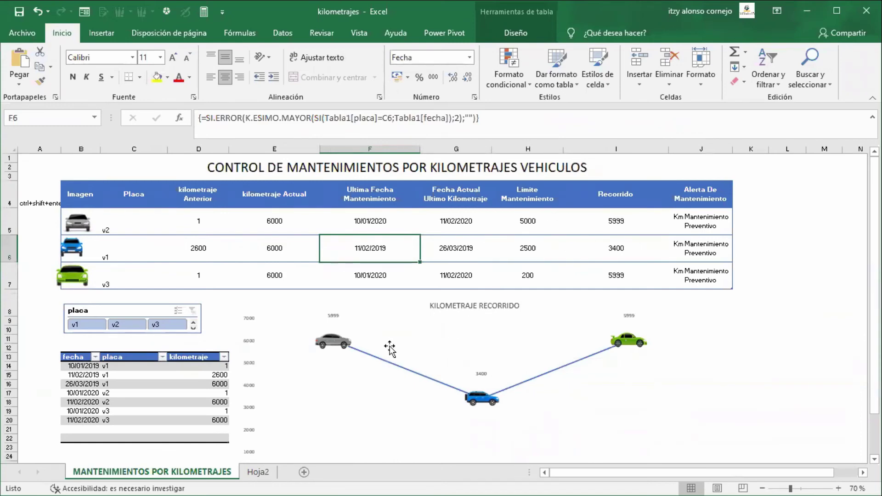
pyautogui.scroll(-2, 391, 353)
pyautogui.scroll(1, 467, 321)
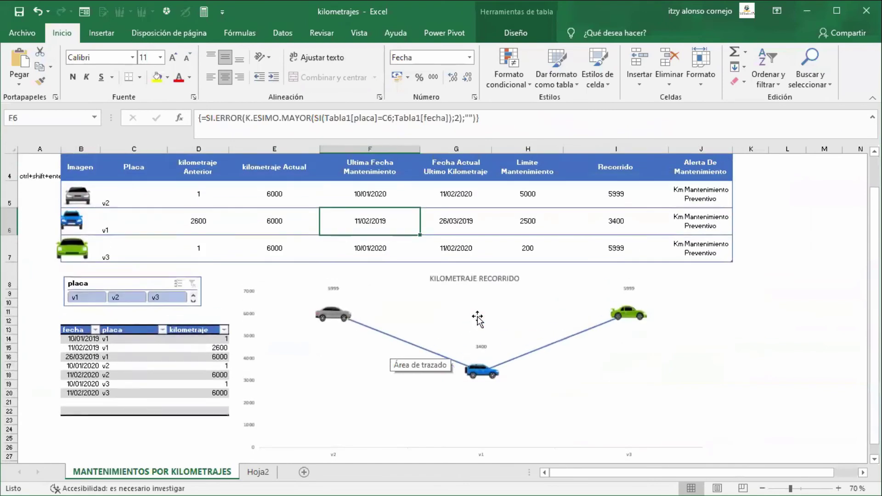
pyautogui.click(627, 228)
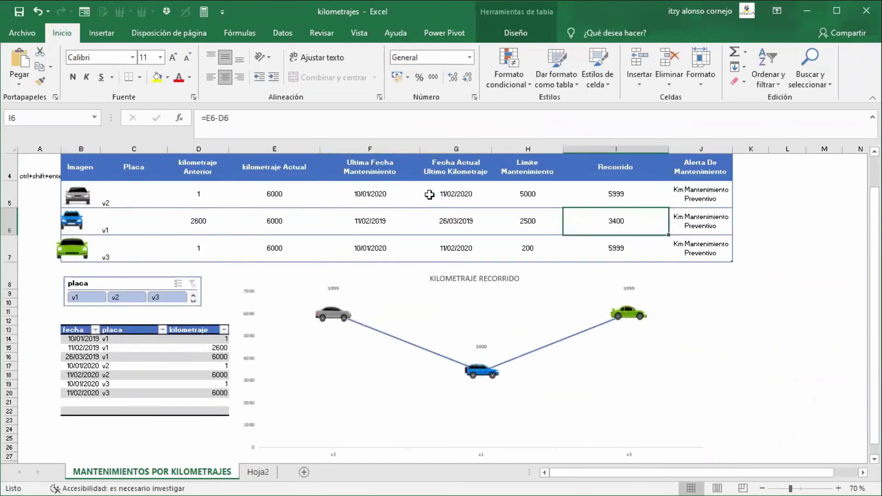
# Examine the KILOMETRAJE RECORRIDO chart together with the Alerta De Mantenimiento column and the Recorrido formulas in I6 and I5
pyautogui.click(431, 317)
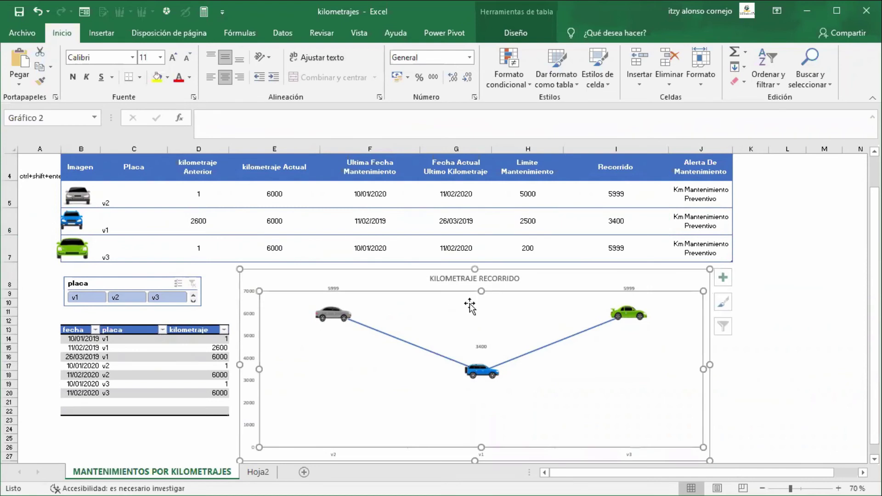
pyautogui.click(751, 365)
pyautogui.click(800, 291)
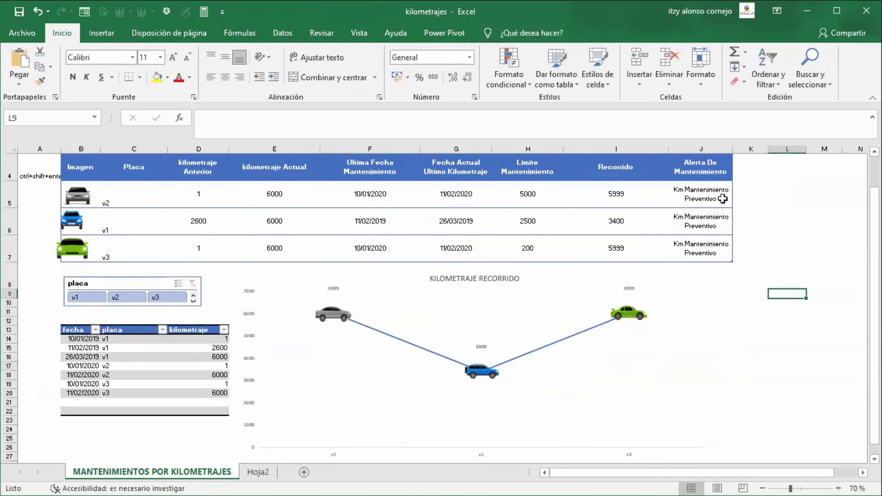
pyautogui.click(696, 173)
pyautogui.click(572, 223)
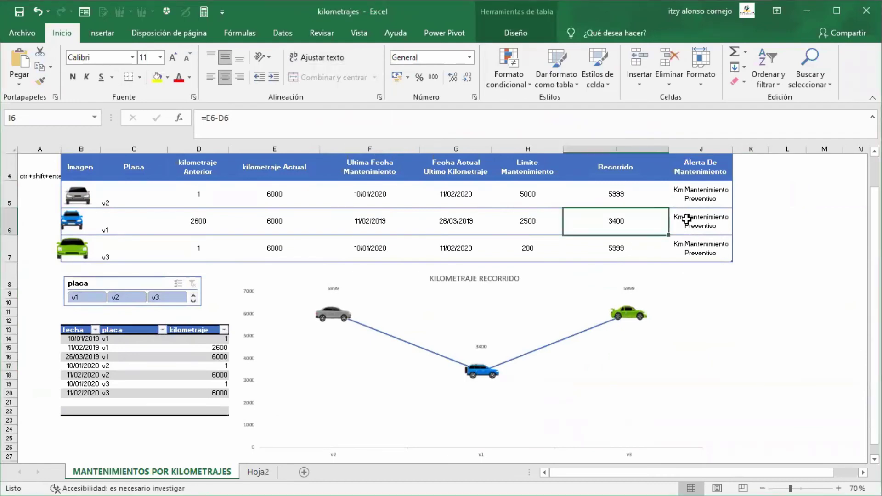
pyautogui.click(621, 196)
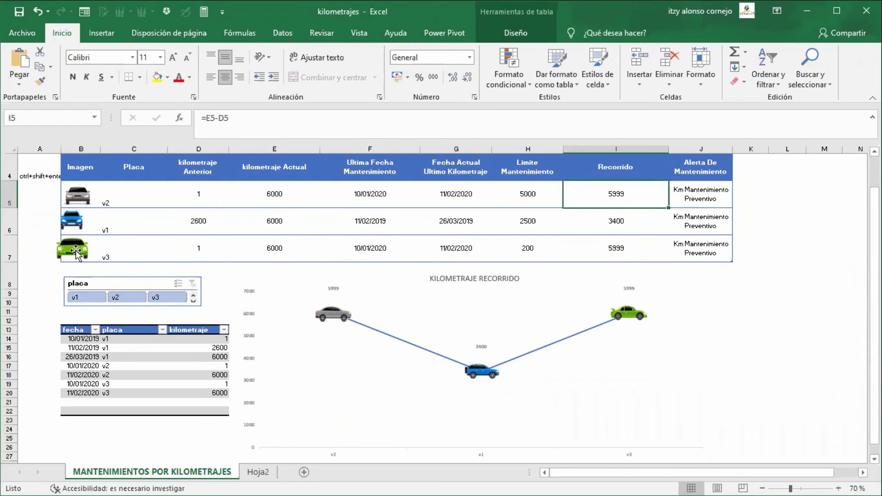
# Select the v1 and v2 car pictures in the Imagen column in turn, then deselect them
pyautogui.click(79, 220)
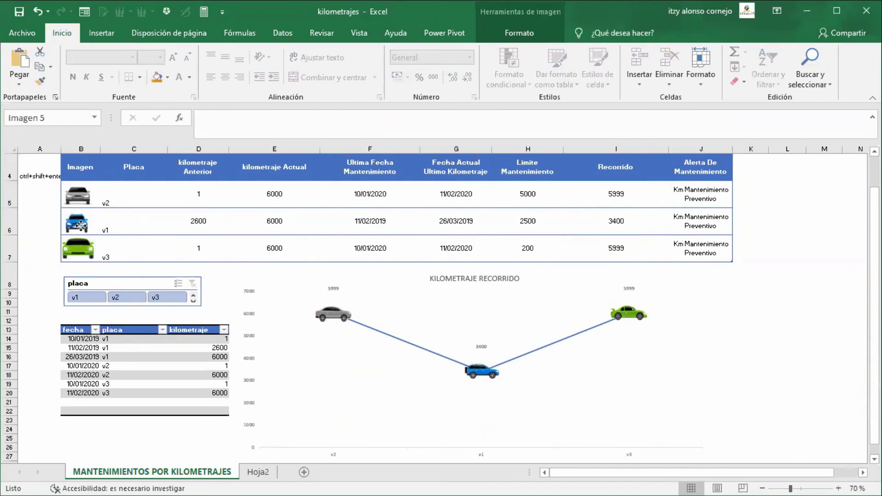
pyautogui.click(84, 196)
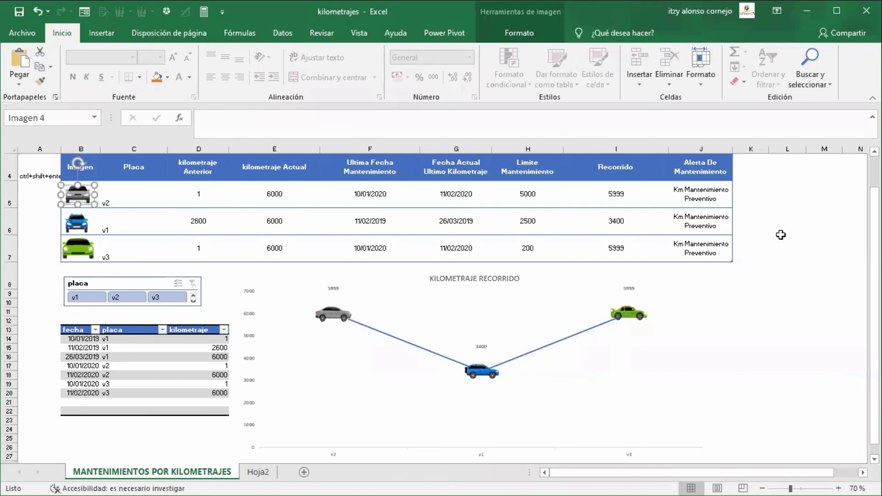
pyautogui.click(816, 243)
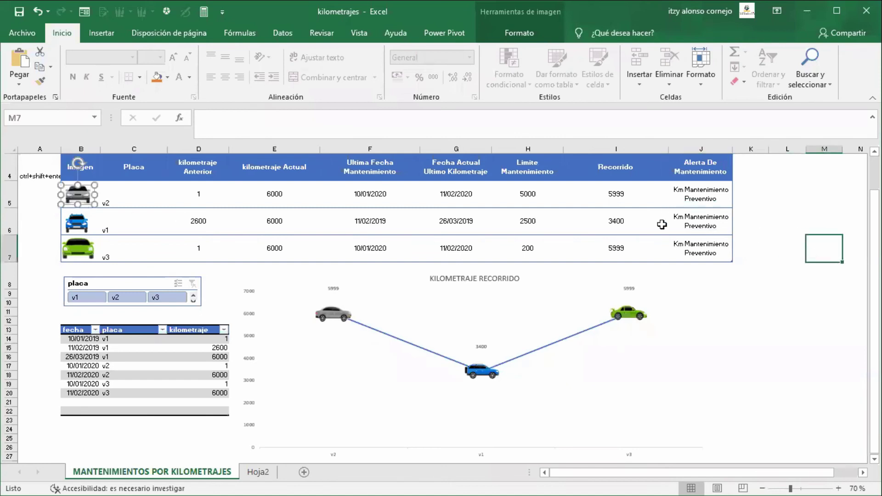
# Browse the Desktop for pictures to insert, preview CARS5_Mesa de trabajo 1 and leave without inserting it
pyautogui.click(109, 36)
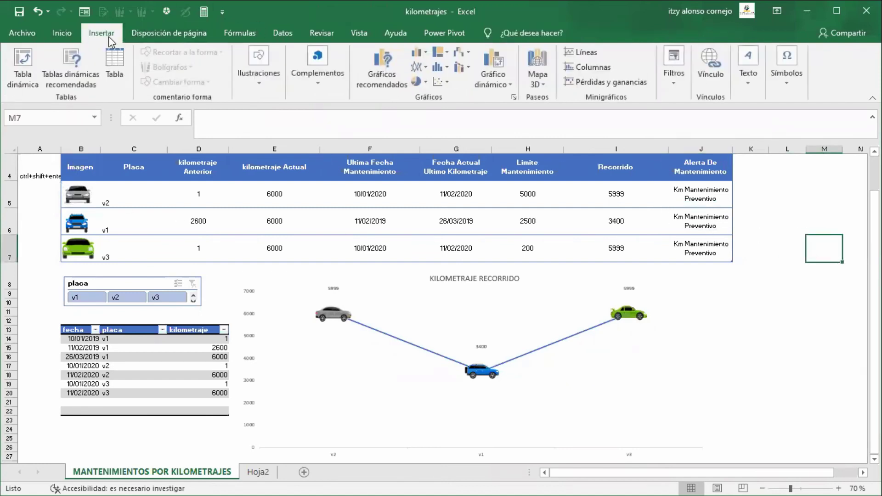
pyautogui.click(261, 80)
pyautogui.click(258, 142)
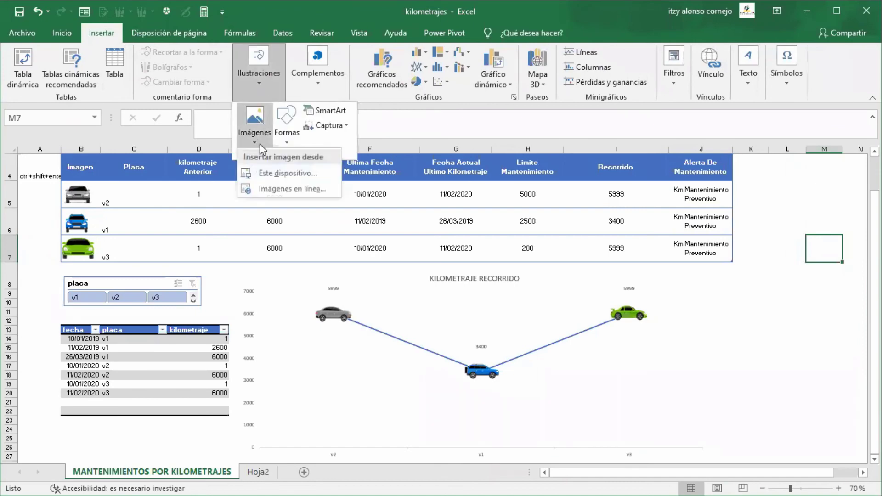
pyautogui.click(272, 174)
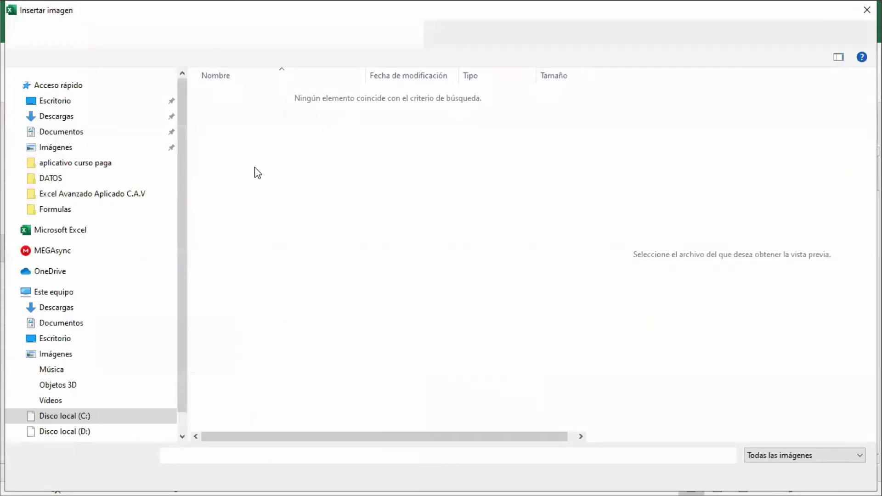
pyautogui.click(110, 104)
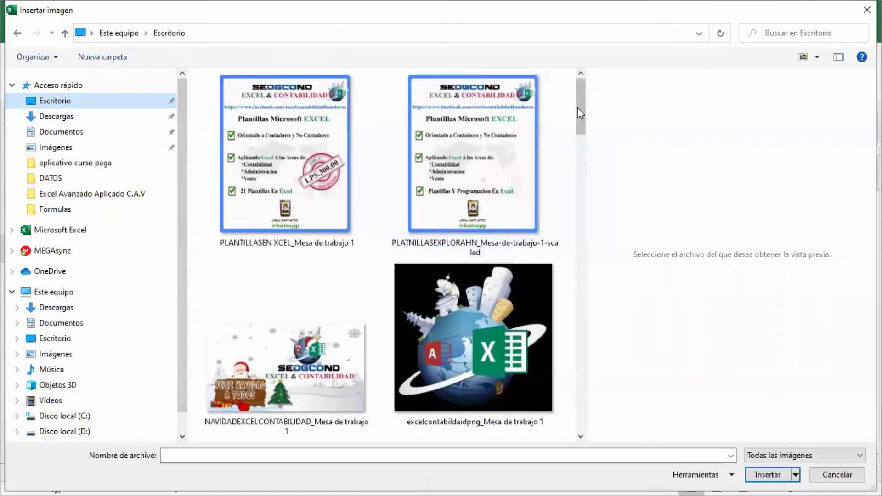
pyautogui.moveTo(580, 108); pyautogui.dragTo(586, 196)
pyautogui.click(467, 211)
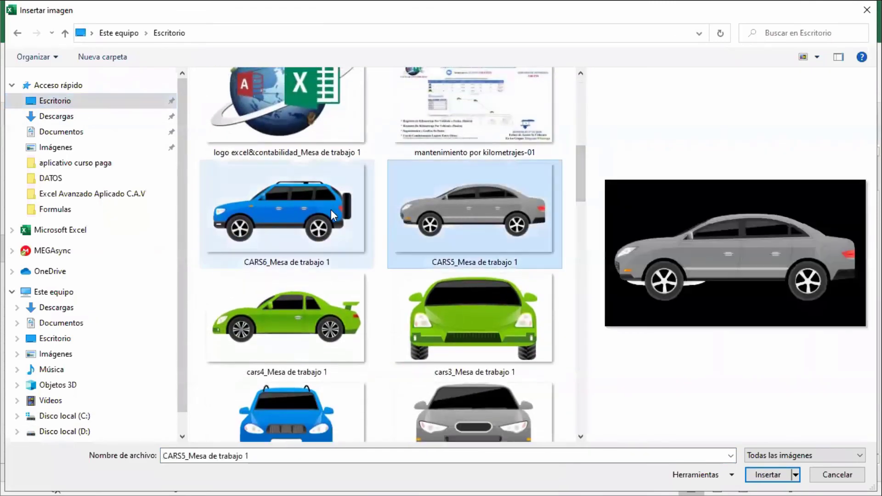
pyautogui.click(837, 475)
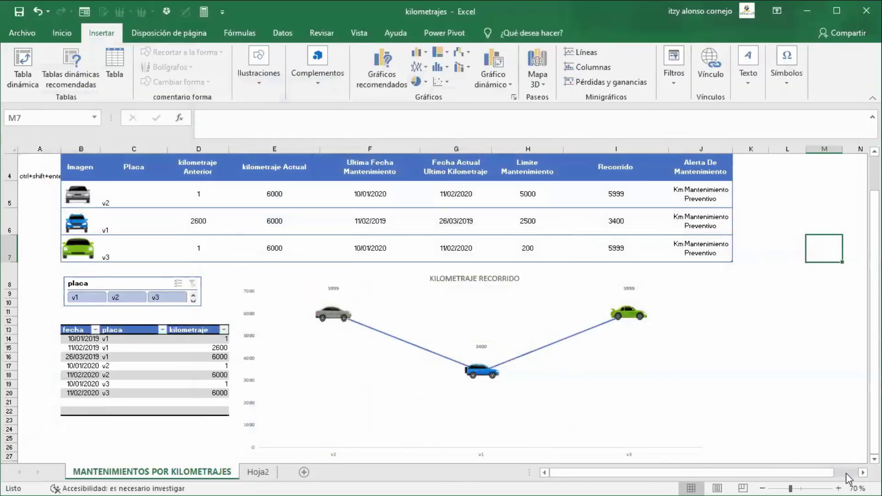
# Select the v2, v1 and v3 car pictures in the Imagen column one by one and return to the KILOMETRAJE RECORRIDO chart
pyautogui.click(80, 195)
pyautogui.click(77, 223)
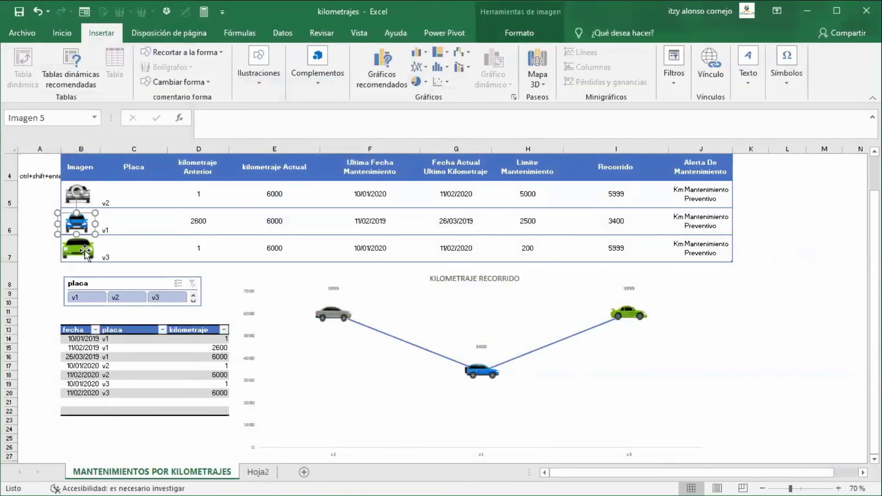
pyautogui.click(83, 251)
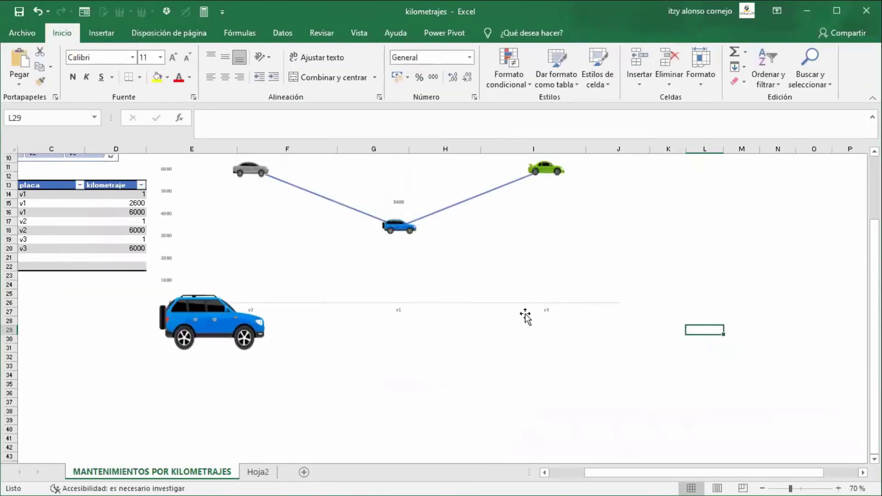
pyautogui.scroll(2, 506, 313)
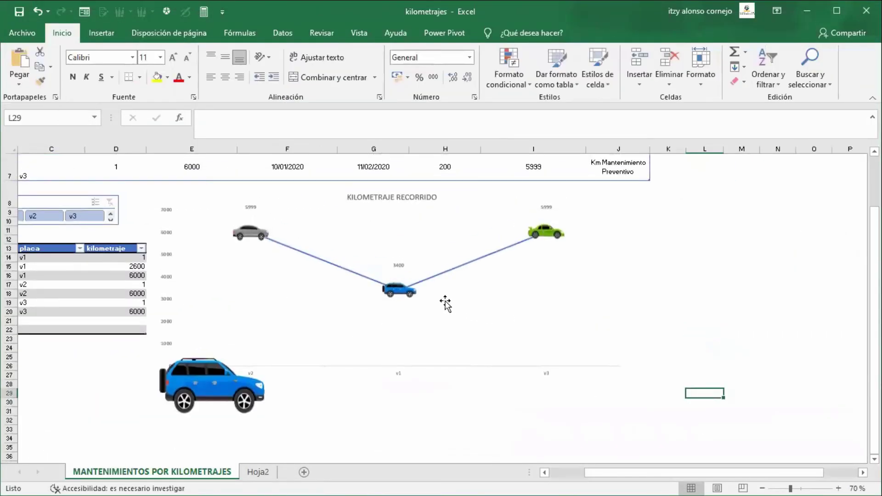
# Select the full marker series of the KILOMETRAJE RECORRIDO chart, and the v1 and v3 car markers individually
pyautogui.click(401, 293)
pyautogui.moveTo(423, 287)
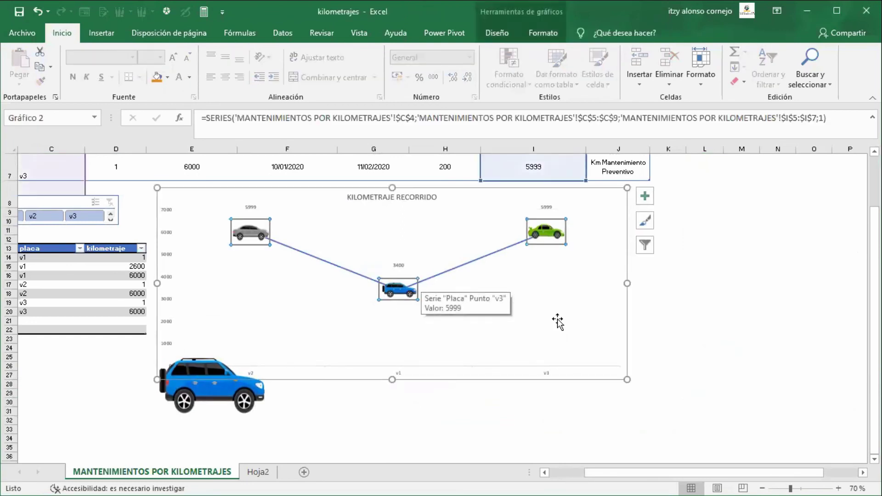
pyautogui.click(402, 297)
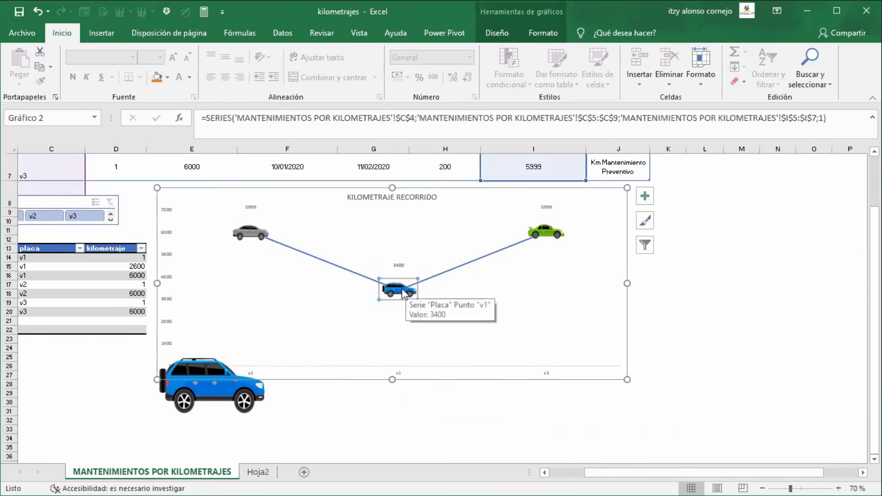
pyautogui.click(550, 240)
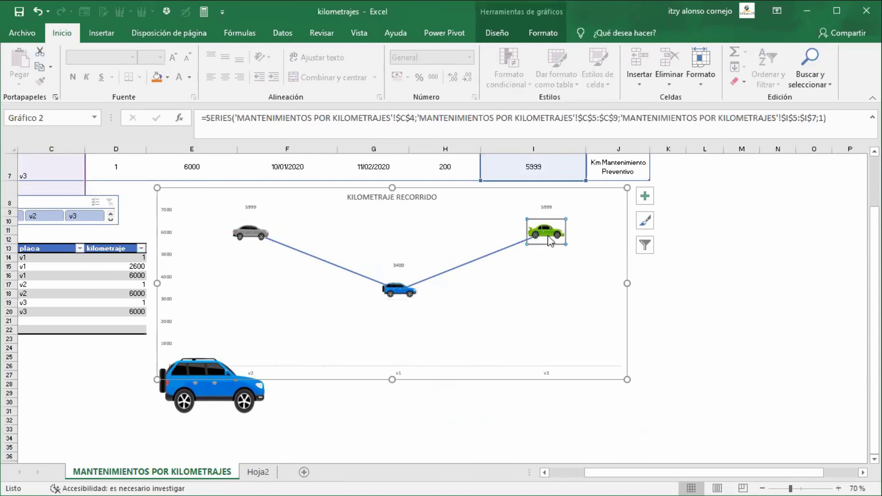
# Copy the large blue car picture and paste it onto the v3 marker of the KILOMETRAJE RECORRIDO chart
pyautogui.click(247, 387)
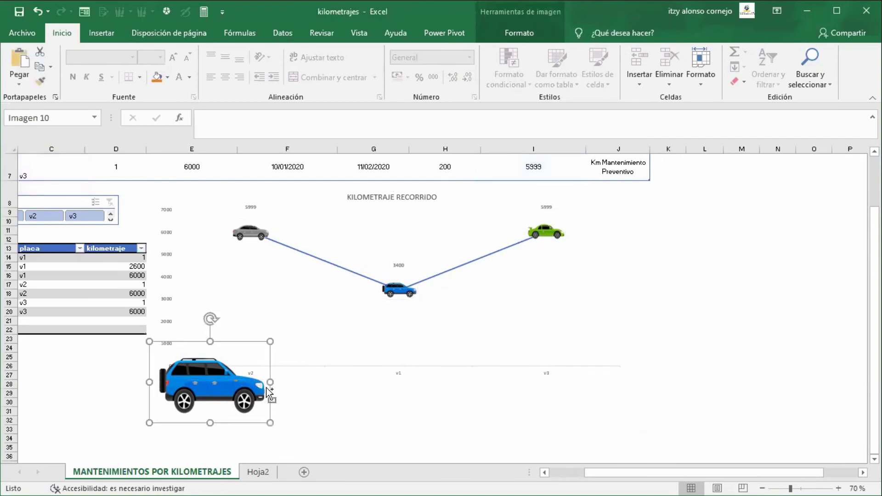
pyautogui.click(558, 236)
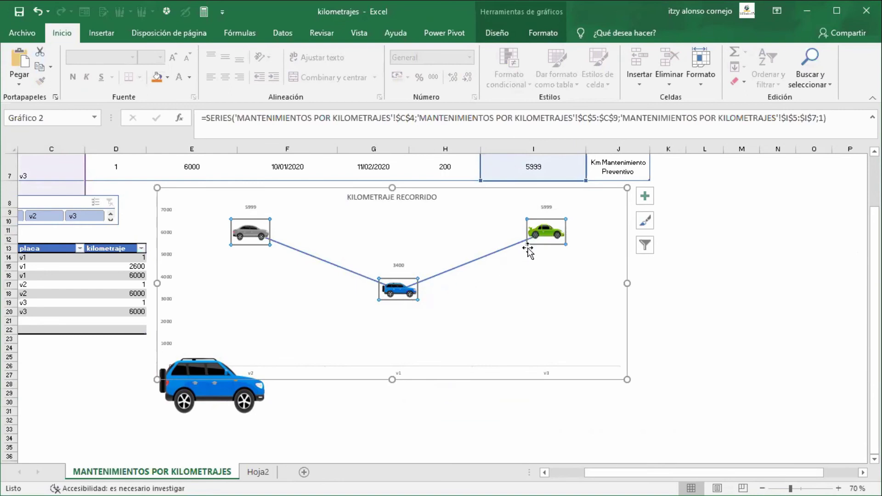
pyautogui.click(558, 238)
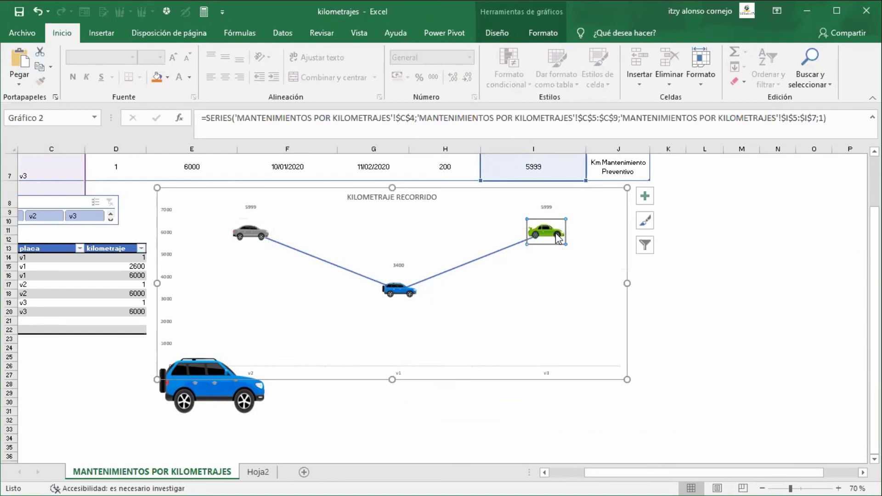
pyautogui.hotkey('ctrl', 'v')
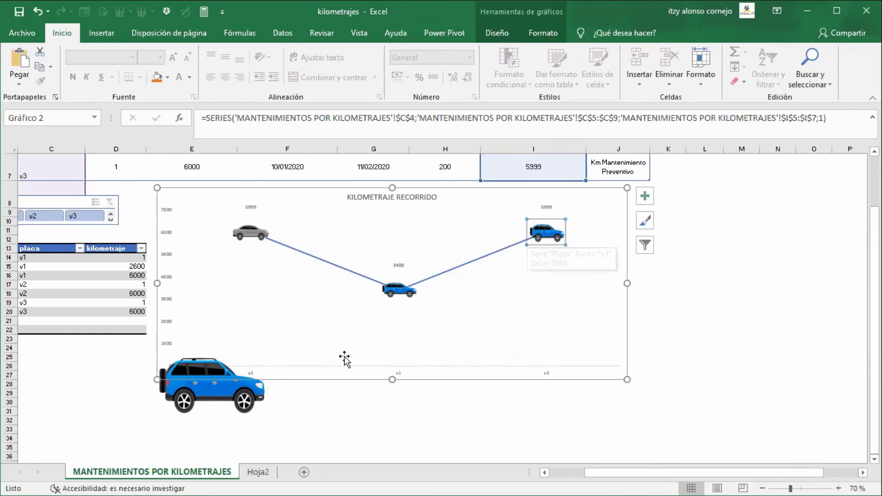
# Try moving the large blue car picture beside the chart, and undo both the move and the v3 marker replacement
pyautogui.moveTo(248, 405); pyautogui.dragTo(821, 299)
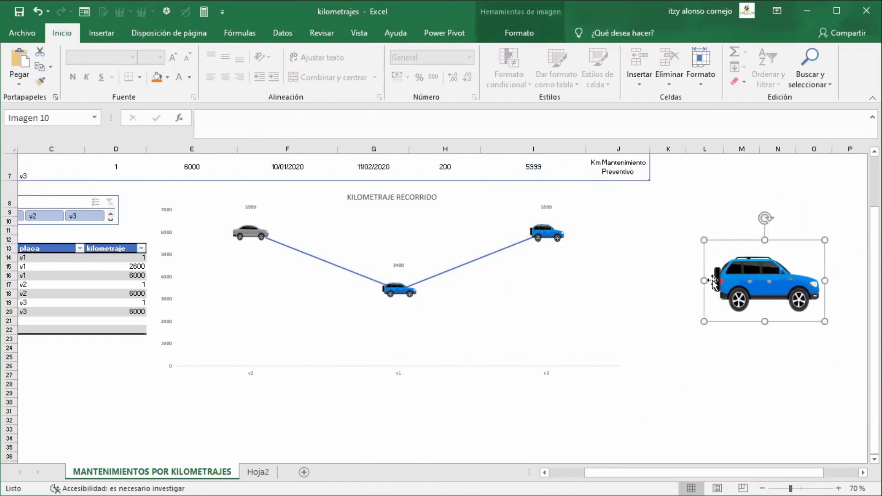
pyautogui.hotkey('ctrl', 'z')
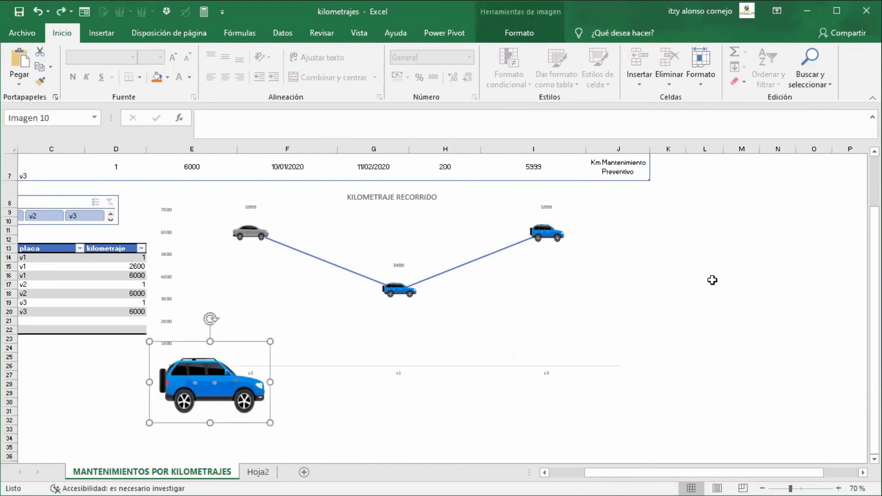
pyautogui.hotkey('ctrl', 'z')
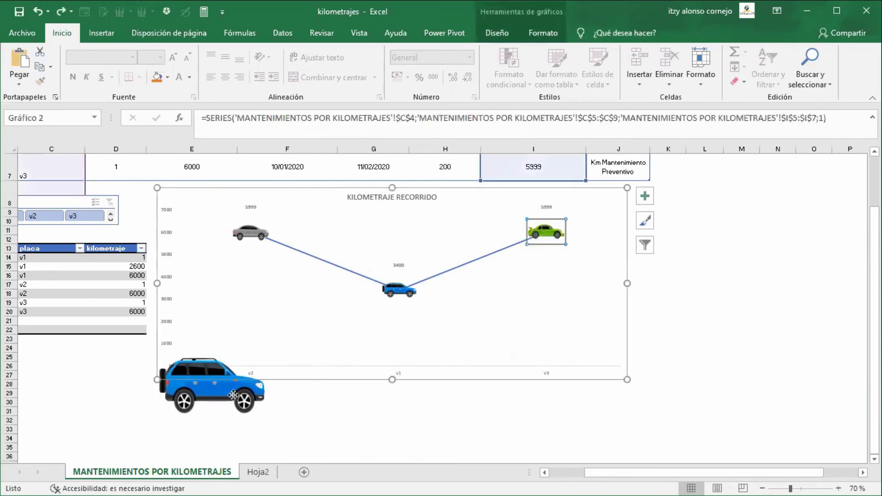
# Move the large blue car picture off the chart to the empty area around K46:M54 and return to the report
pyautogui.moveTo(233, 394); pyautogui.dragTo(731, 325)
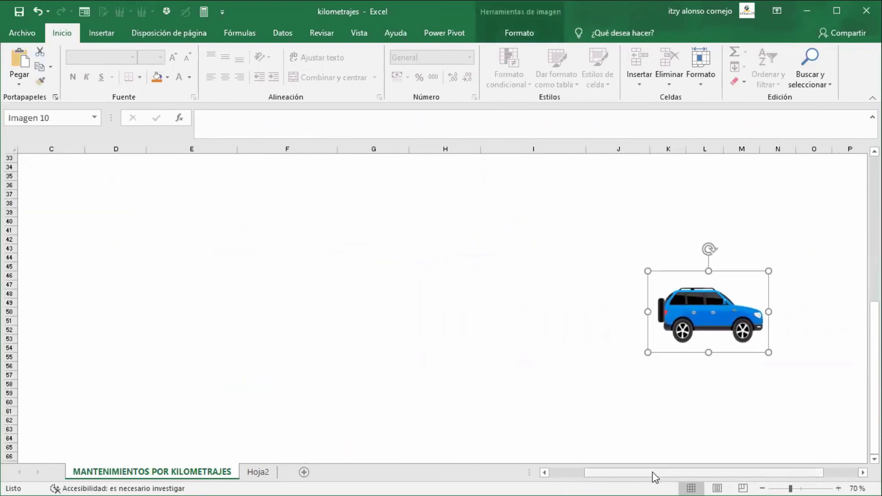
pyautogui.moveTo(654, 475); pyautogui.dragTo(516, 478)
pyautogui.scroll(4, 507, 383)
pyautogui.scroll(6, 507, 382)
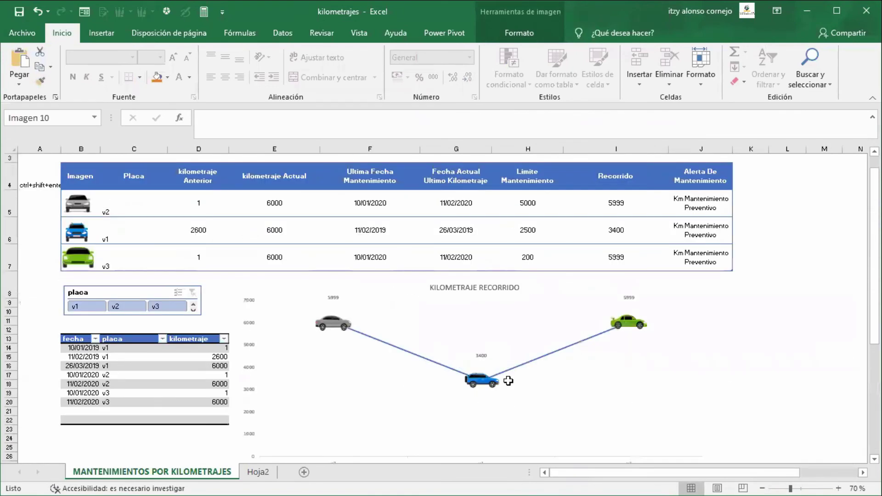
# Set the 11/02/2020 kilometraje to 500 for both v3 in D20 and v2 in D18
pyautogui.scroll(-1, 528, 375)
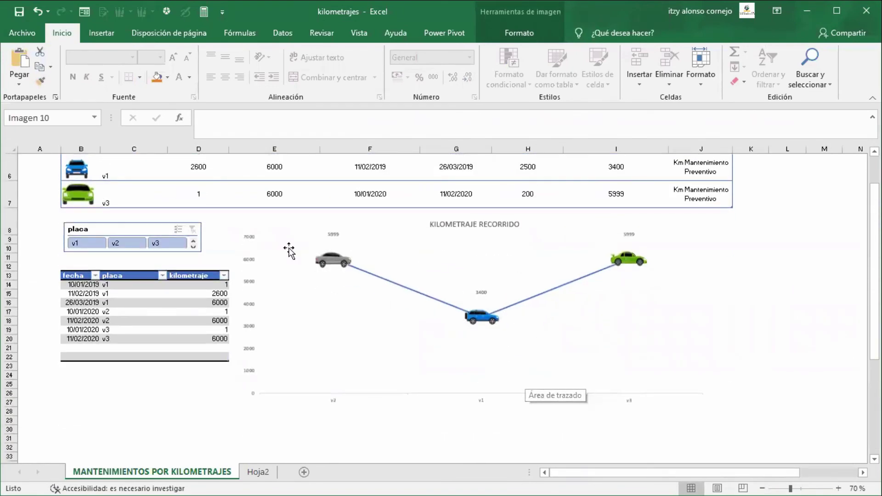
pyautogui.click(221, 342)
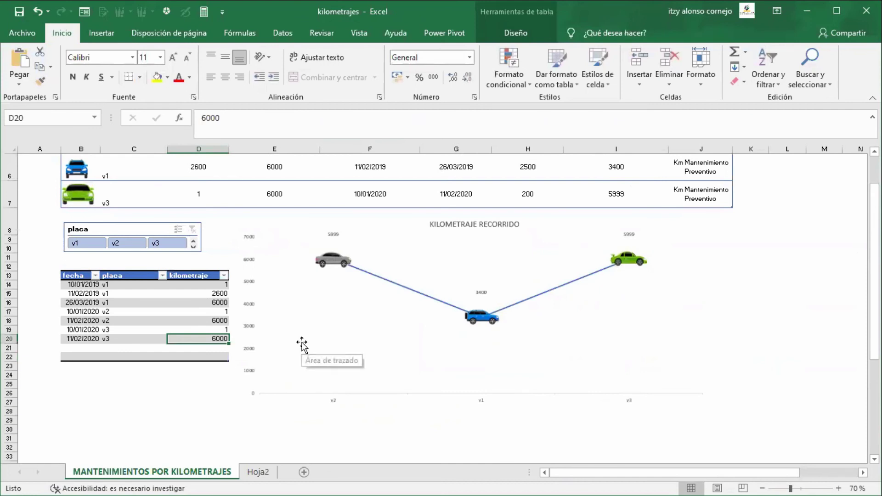
pyautogui.write('500')
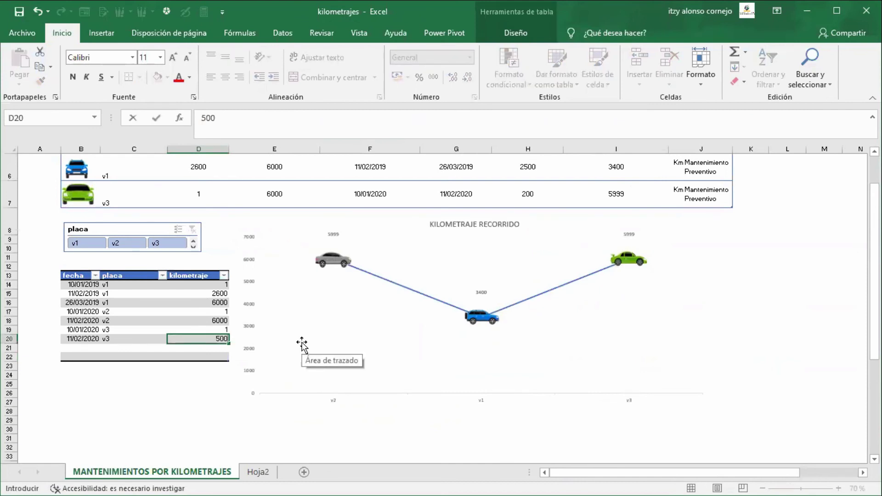
pyautogui.hotkey('ctrl', 'Return')
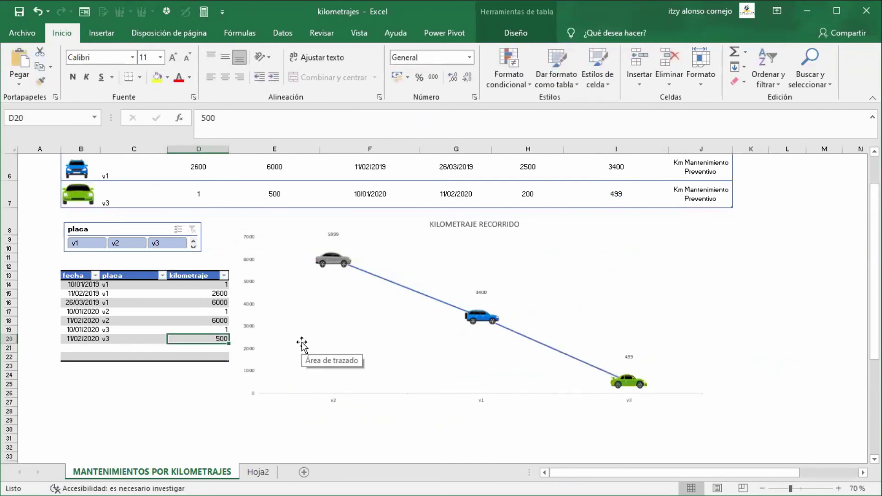
pyautogui.press('Up')
pyautogui.press('Up')
pyautogui.write('500')
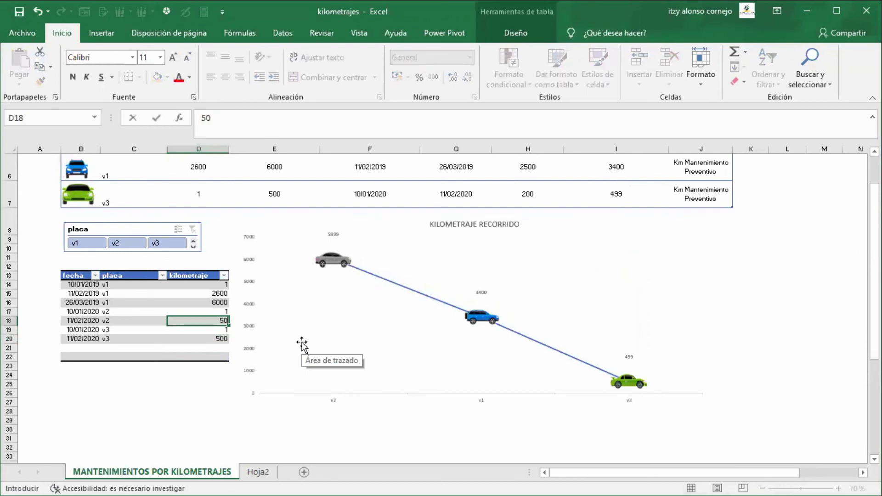
pyautogui.press('Up')
# Set the 26/03/2019 kilometraje of v1 in D16 to 3000
pyautogui.press('Up')
pyautogui.press('Up')
pyautogui.press('Down')
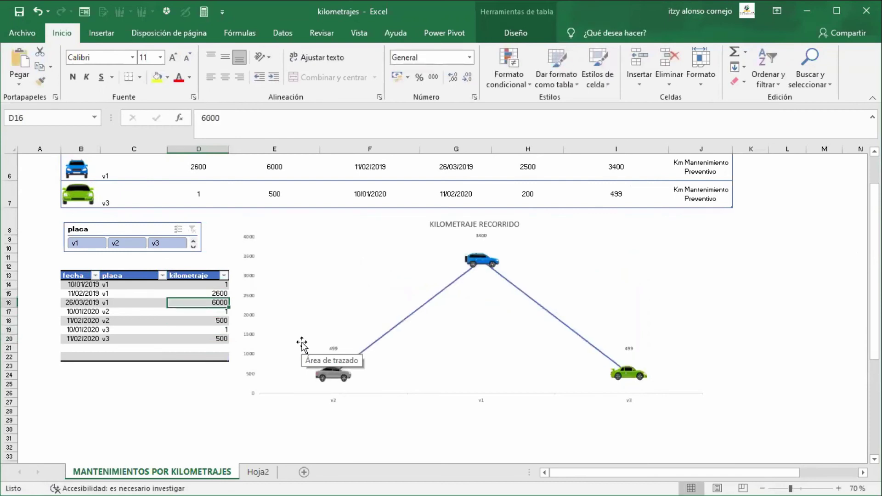
pyautogui.write('5')
pyautogui.press('Escape')
pyautogui.write('300')
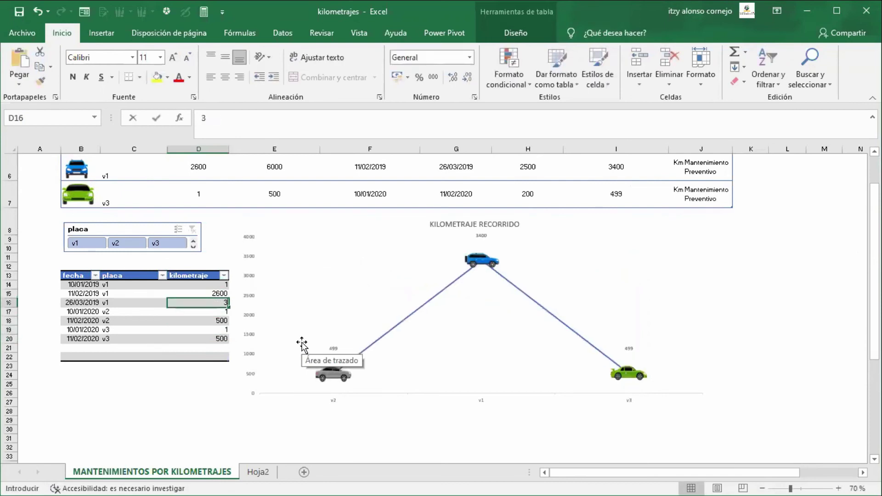
pyautogui.press('Return')
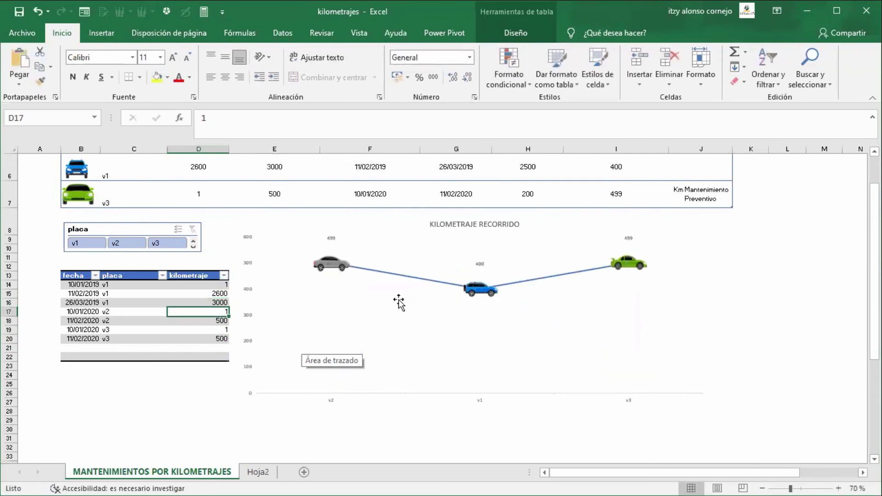
# Examine the chart's series and its v3, v1 and v2 car markers against the Recorrido column
pyautogui.click(404, 281)
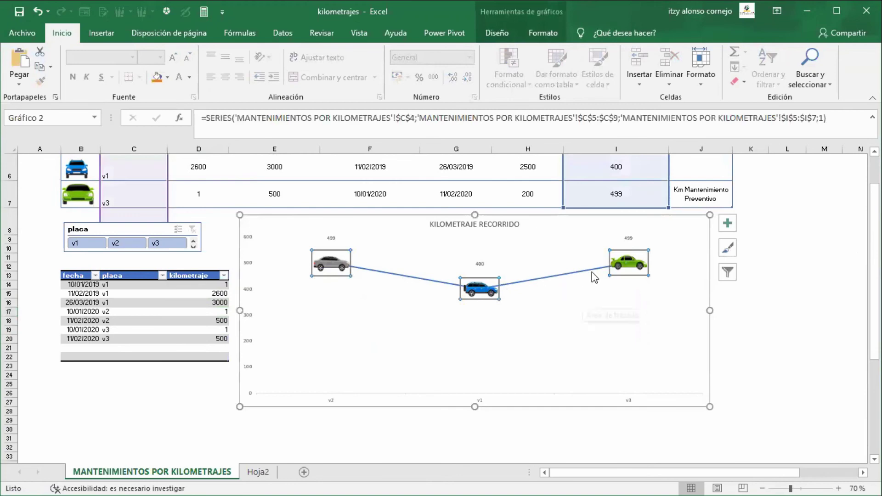
pyautogui.moveTo(619, 272)
pyautogui.moveTo(875, 208); pyautogui.dragTo(875, 192)
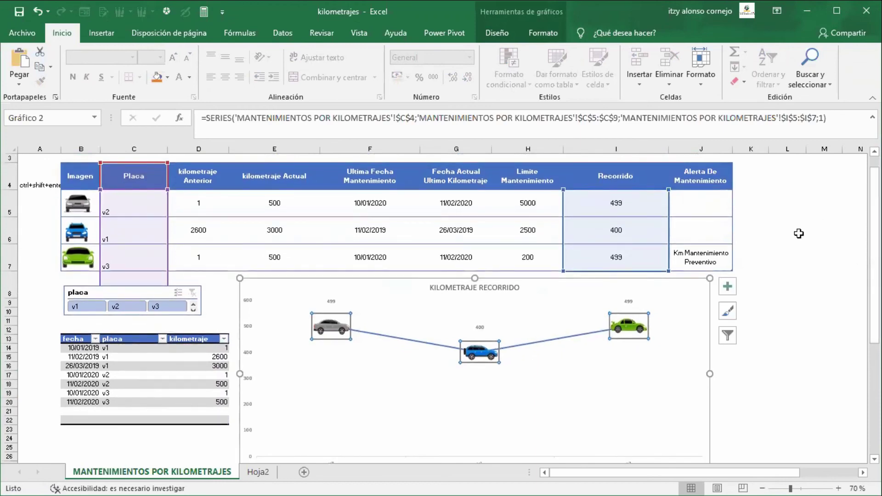
pyautogui.click(639, 335)
pyautogui.click(481, 353)
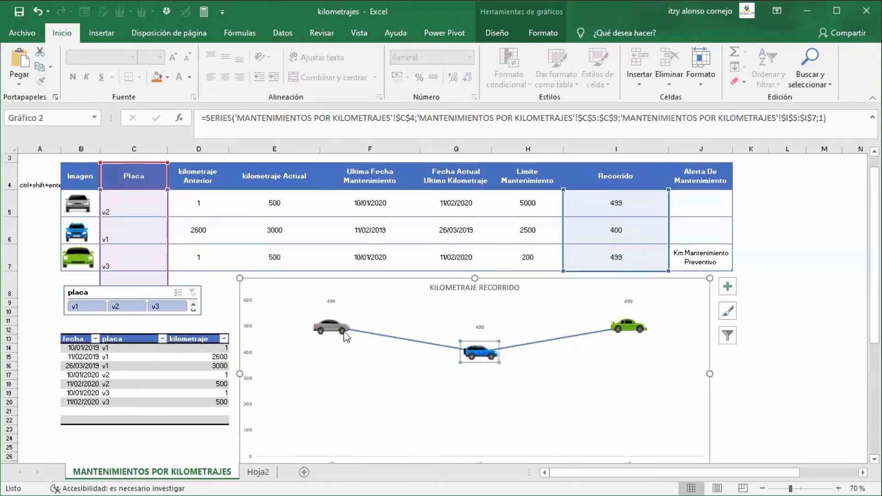
pyautogui.click(335, 332)
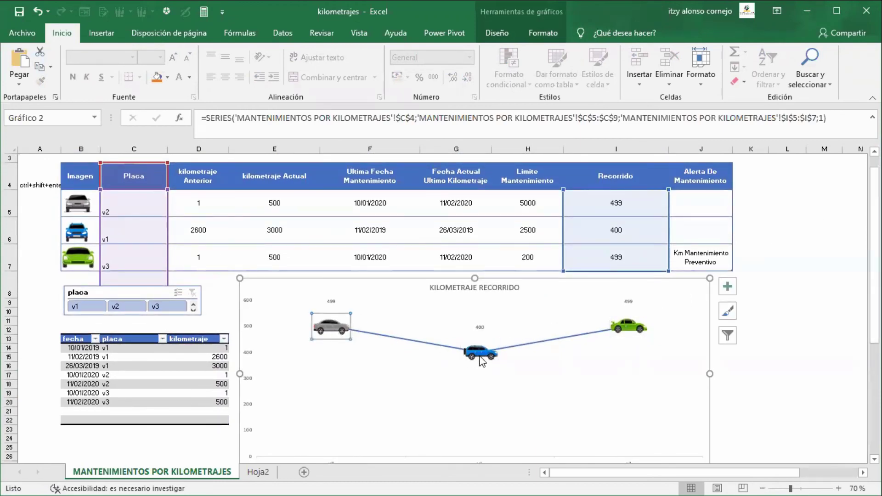
pyautogui.moveTo(632, 333)
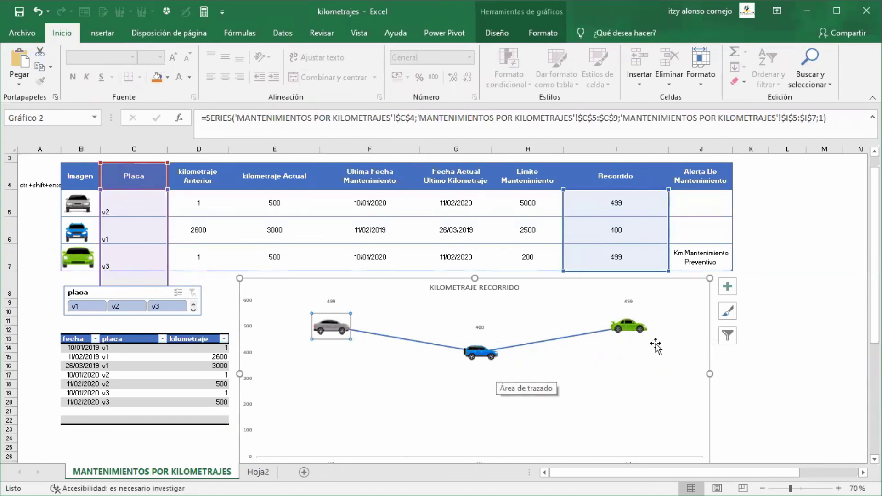
# Try out the data table and gridlines on the chart, hiding both again
pyautogui.scroll(-1, 696, 330)
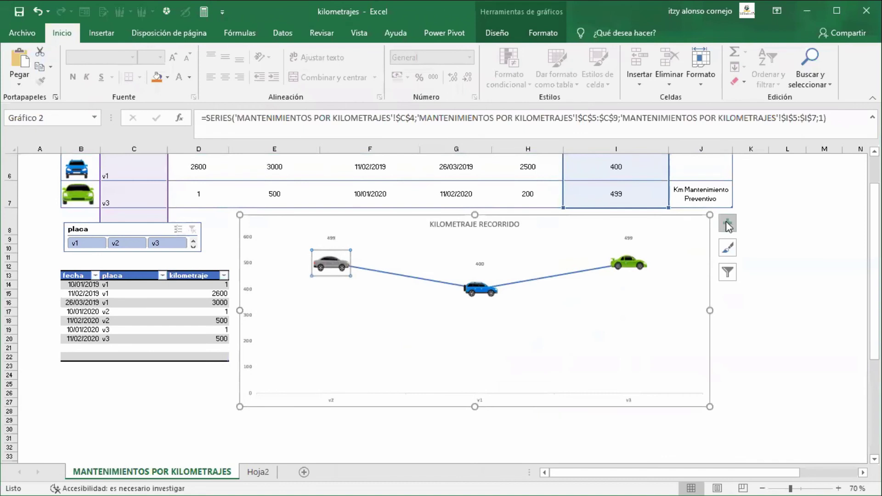
pyautogui.click(728, 224)
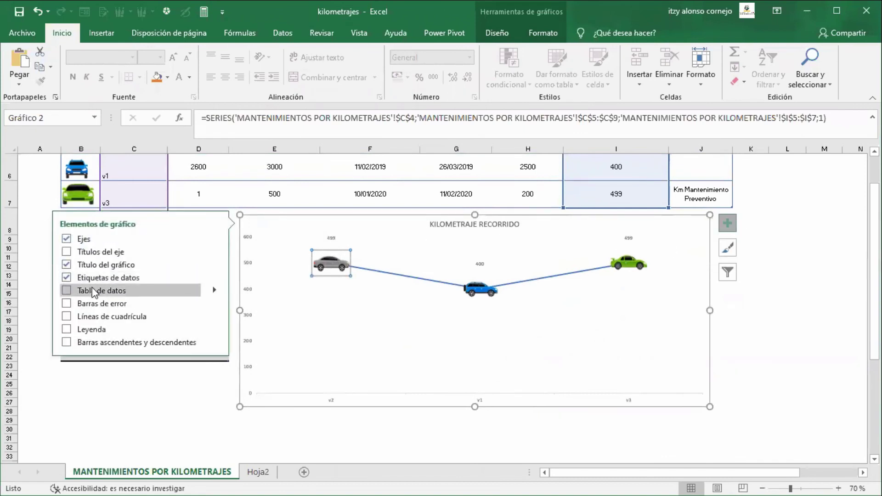
pyautogui.click(65, 291)
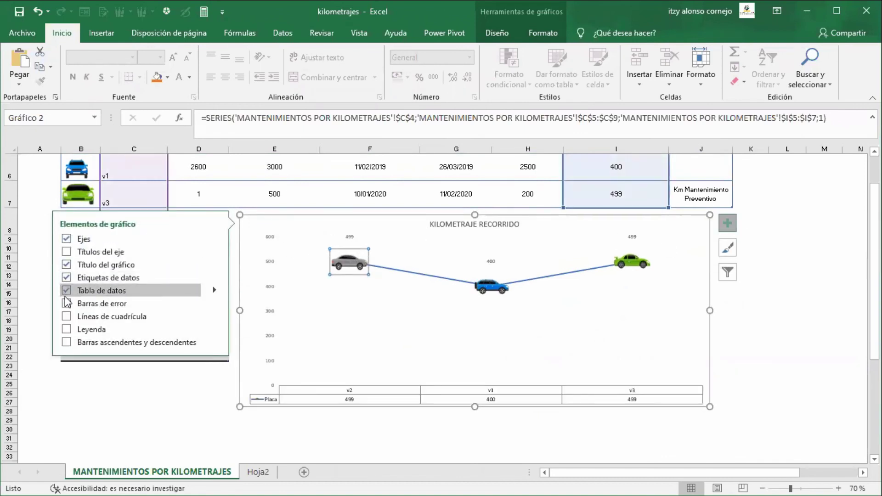
pyautogui.click(67, 316)
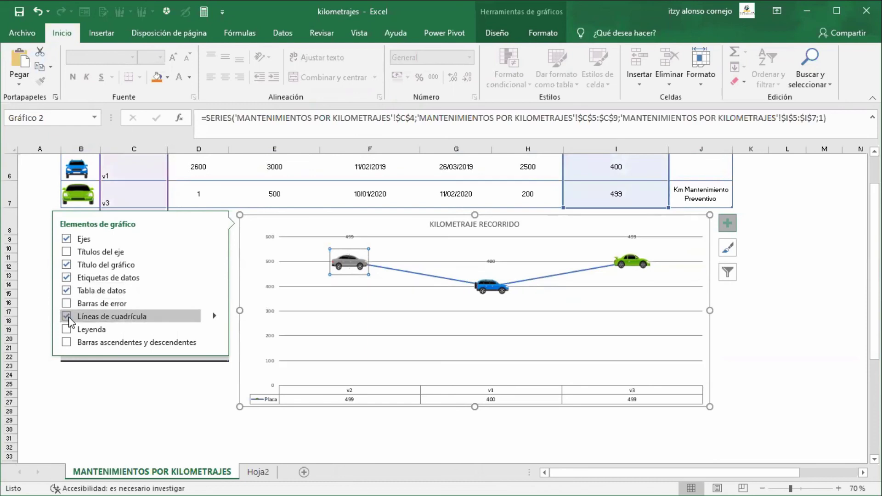
pyautogui.click(68, 317)
pyautogui.click(67, 291)
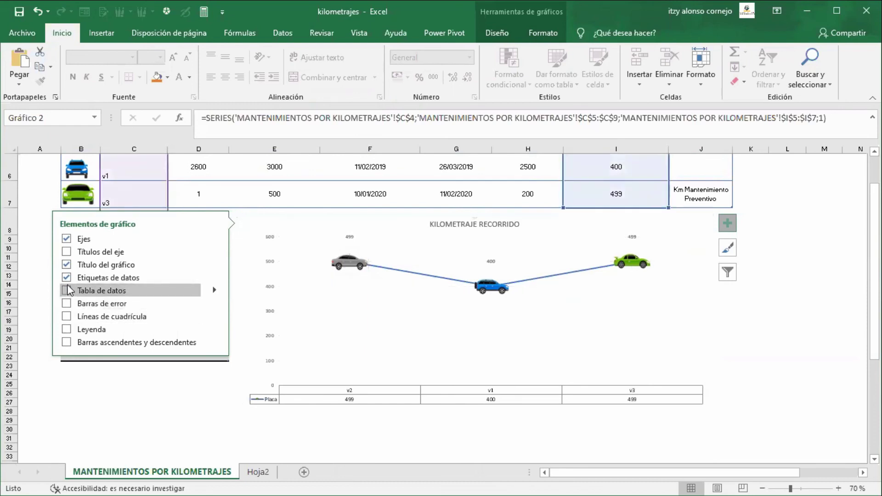
# Remove the data labels and the title from the KILOMETRAJE RECORRIDO chart
pyautogui.click(67, 278)
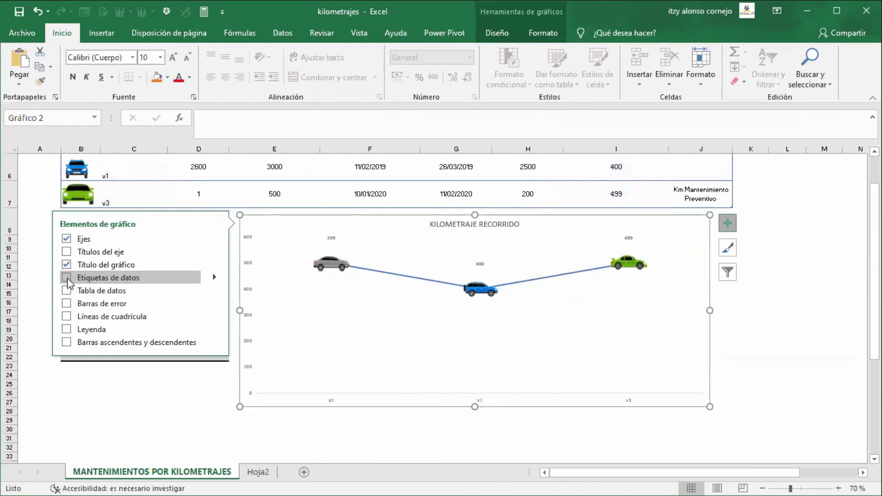
pyautogui.click(67, 265)
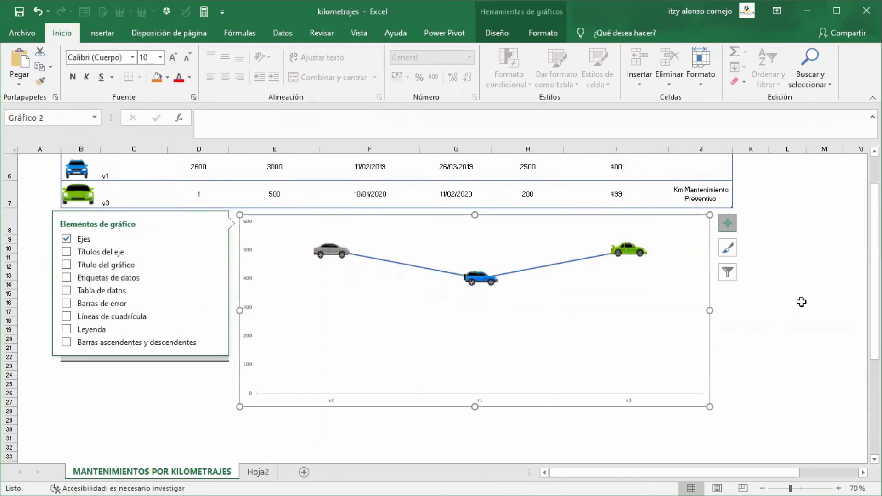
pyautogui.click(770, 302)
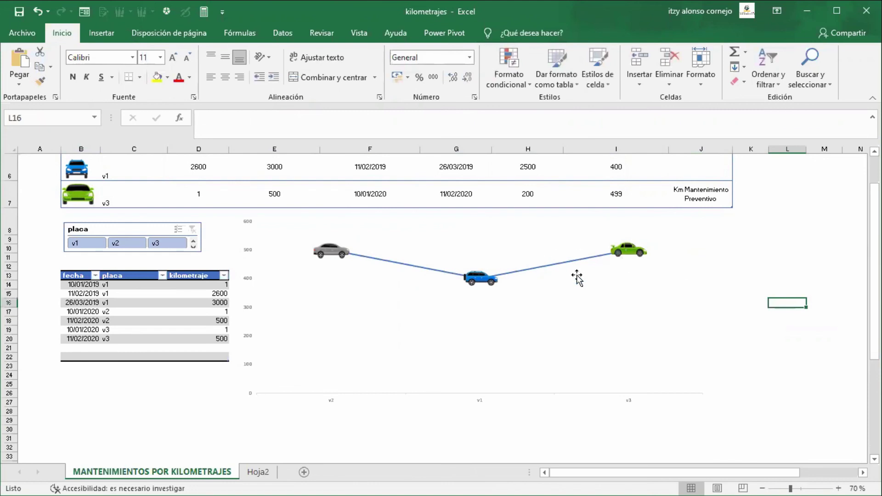
# Review the report table together with the chart and select the chart's plot area
pyautogui.click(797, 274)
pyautogui.scroll(1, 796, 274)
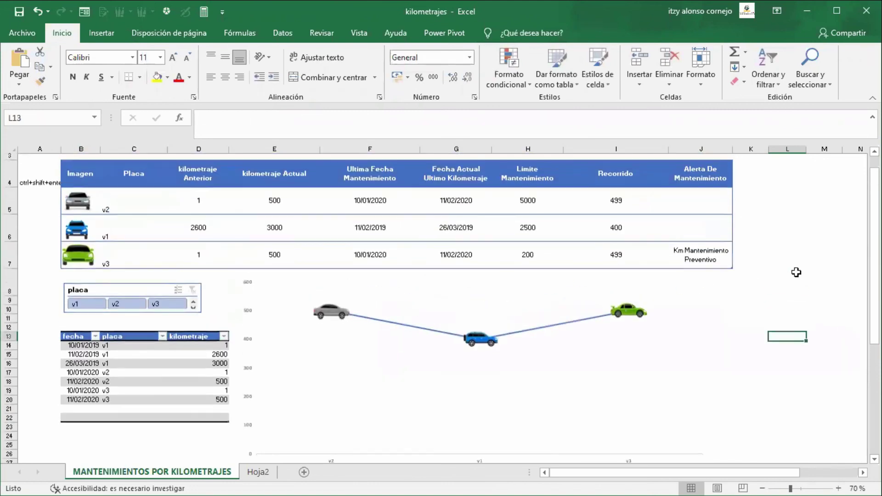
pyautogui.scroll(-1, 796, 274)
pyautogui.click(691, 291)
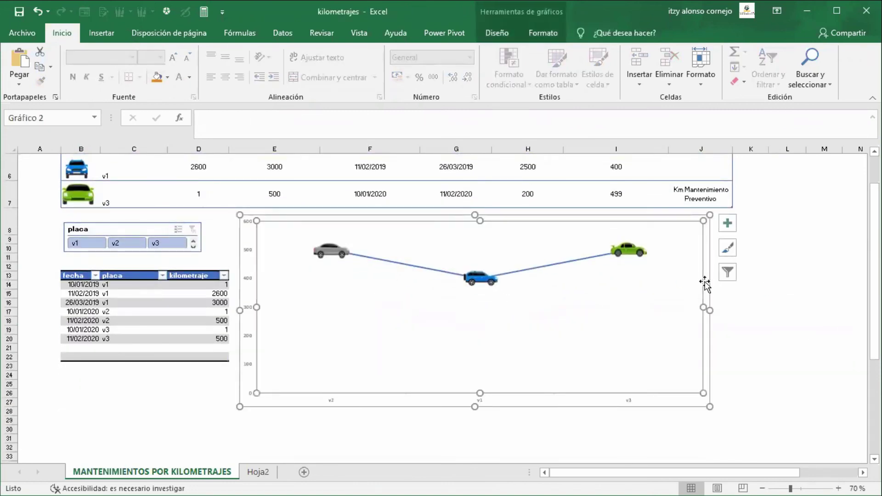
# Open the chart area's formatting and look through its fill options and its size and properties options
pyautogui.rightClick(705, 281)
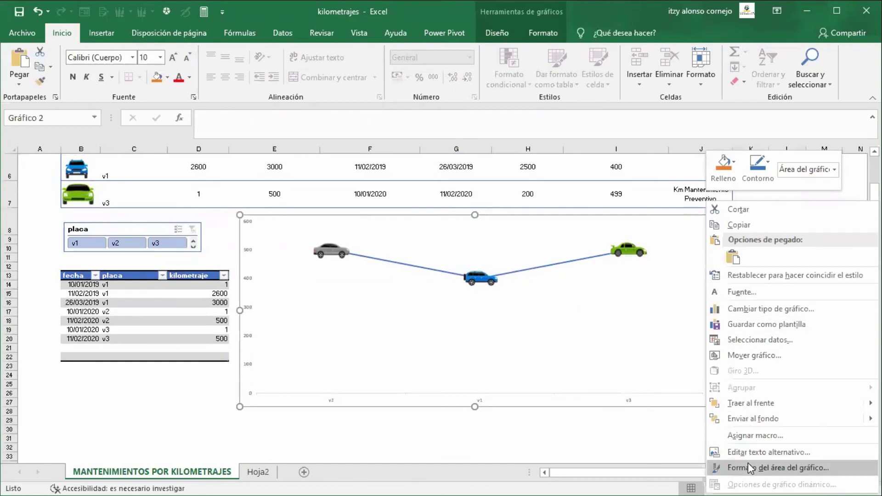
pyautogui.press('Escape')
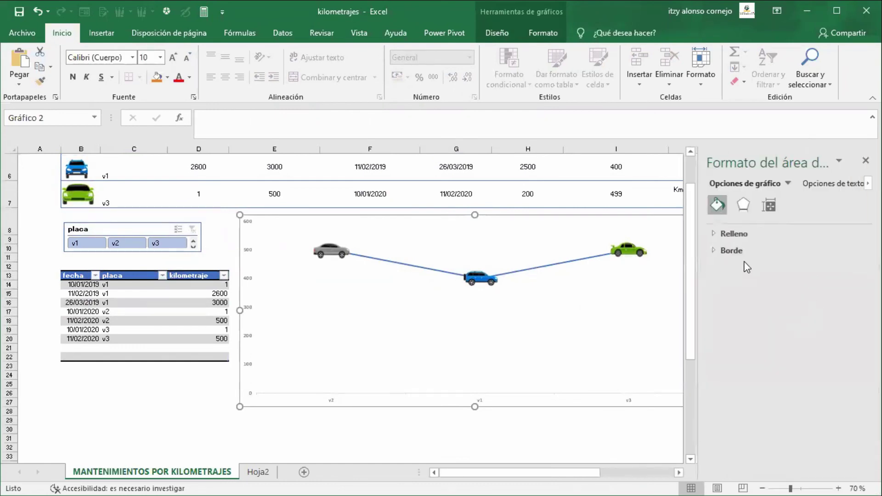
pyautogui.click(736, 233)
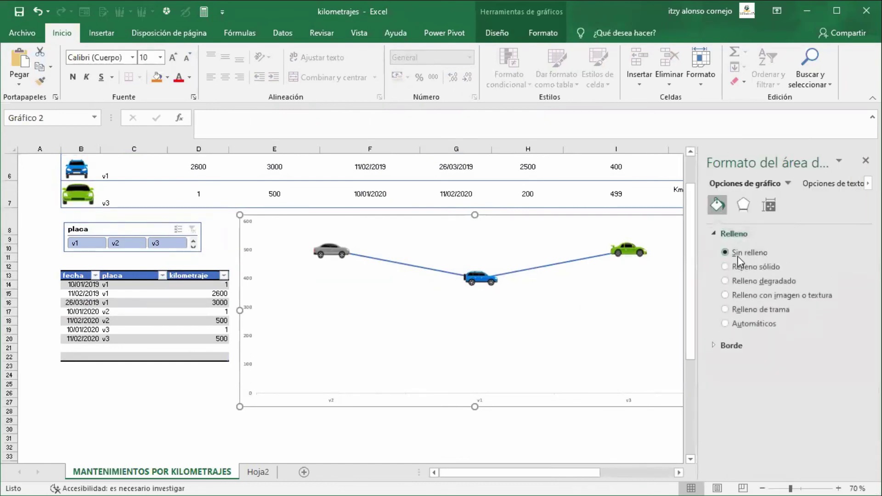
pyautogui.click(764, 210)
pyautogui.click(743, 205)
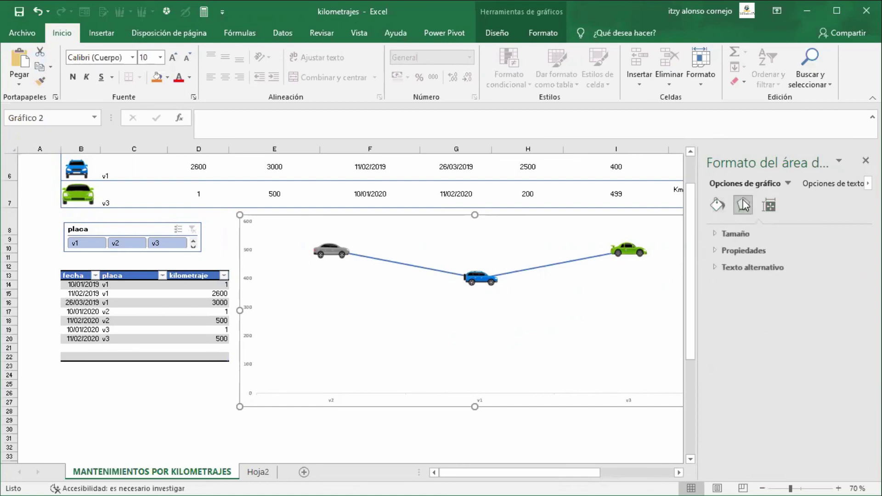
pyautogui.click(716, 207)
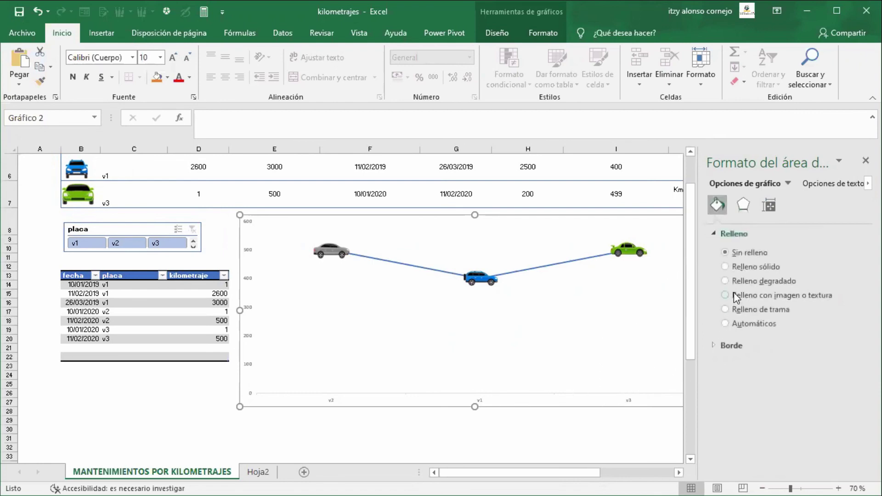
# Try a solid border line on the chart area, restore the no-line border, and close the formatting options
pyautogui.click(719, 344)
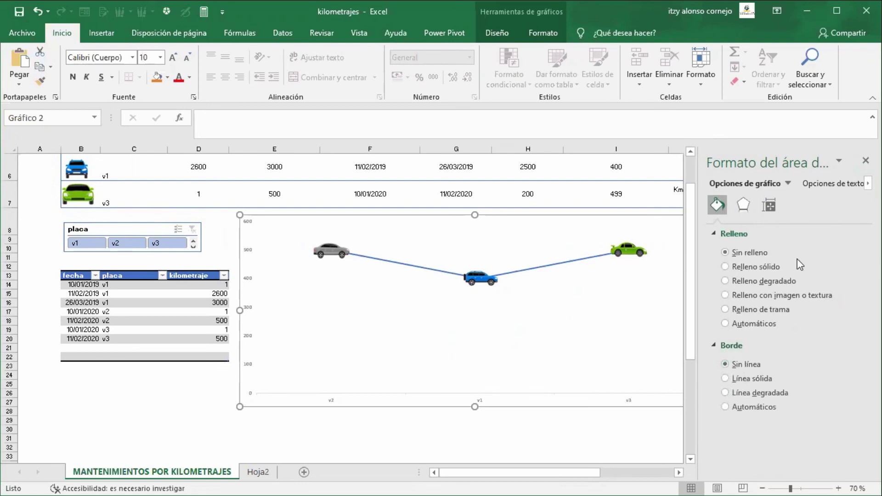
pyautogui.click(737, 381)
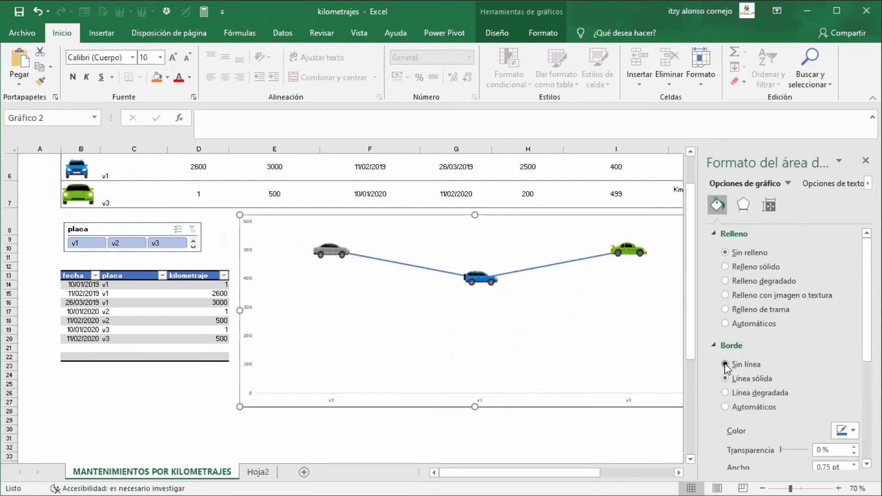
pyautogui.click(725, 365)
pyautogui.click(866, 161)
pyautogui.click(751, 266)
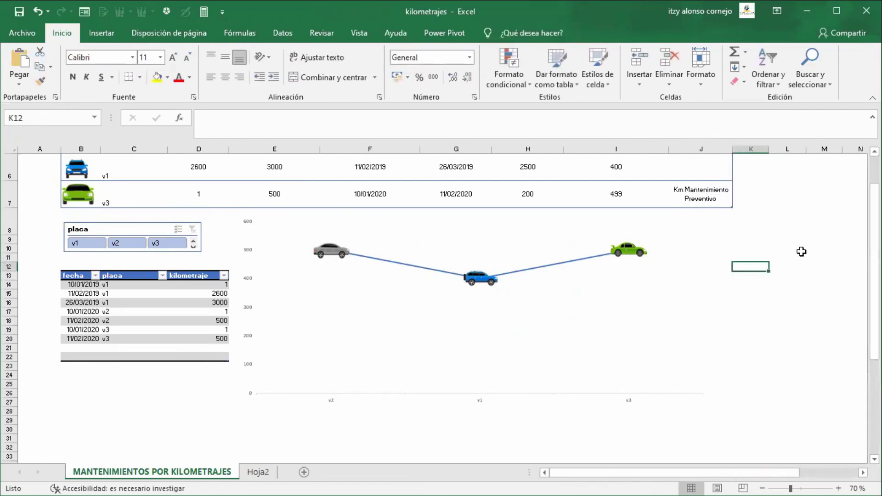
# Hide the row and column headings of the MANTENIMIENTOS POR KILOMETRAJES sheet, trying the gridlines on and turning them off again
pyautogui.scroll(2, 778, 255)
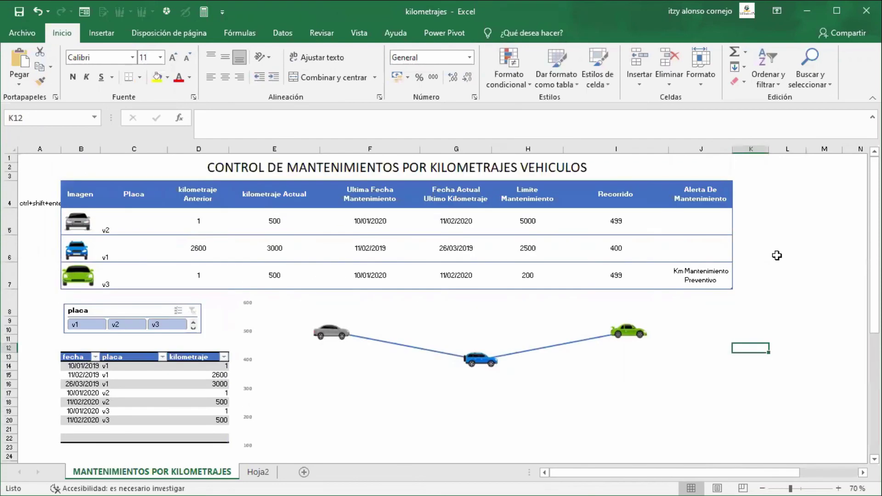
pyautogui.click(359, 32)
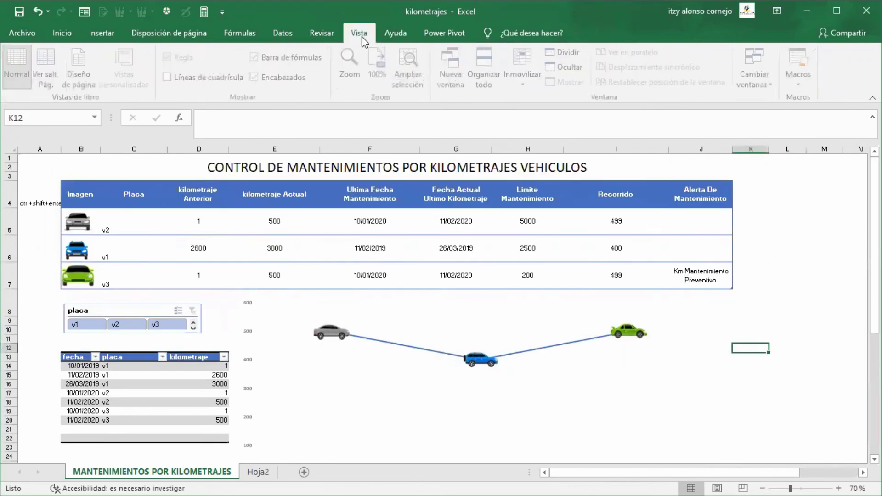
pyautogui.click(307, 75)
pyautogui.click(211, 80)
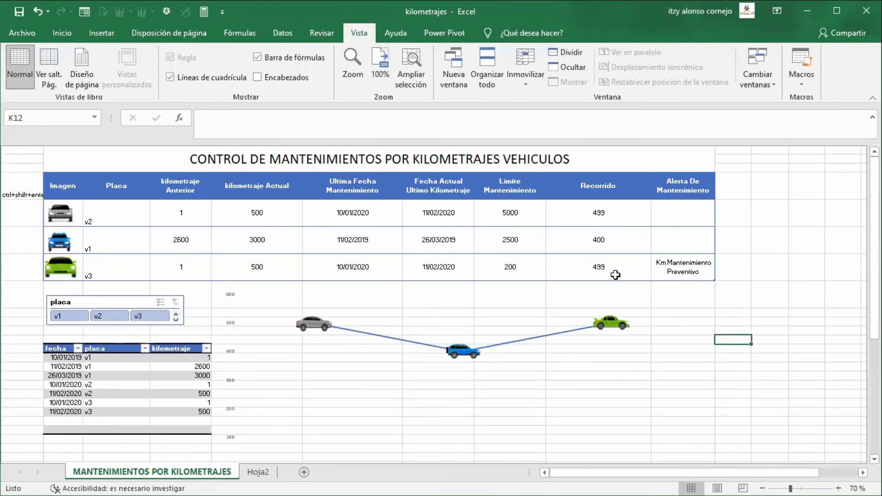
pyautogui.click(278, 79)
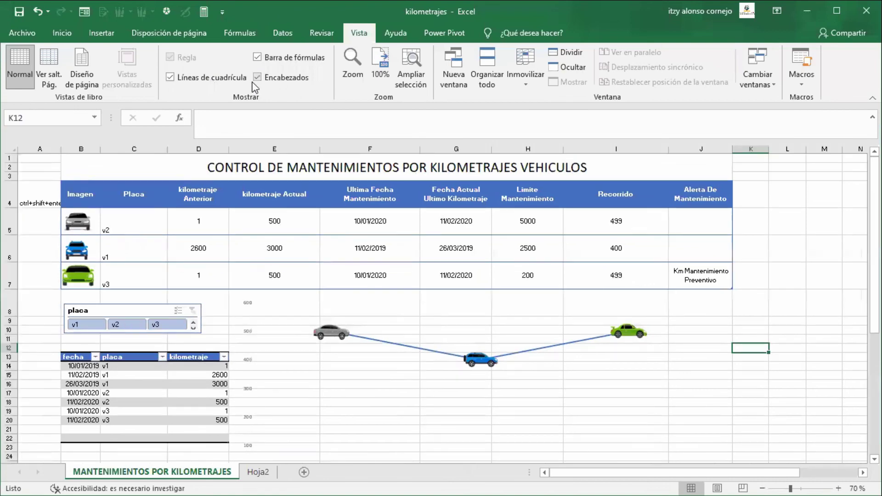
pyautogui.click(200, 79)
pyautogui.click(277, 78)
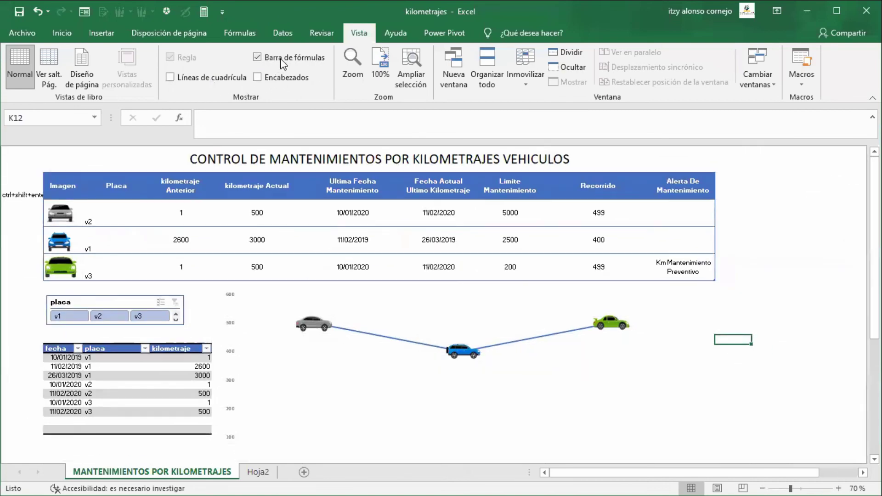
# Delete the ctrl+shift+enter note from cell A4
pyautogui.click(14, 196)
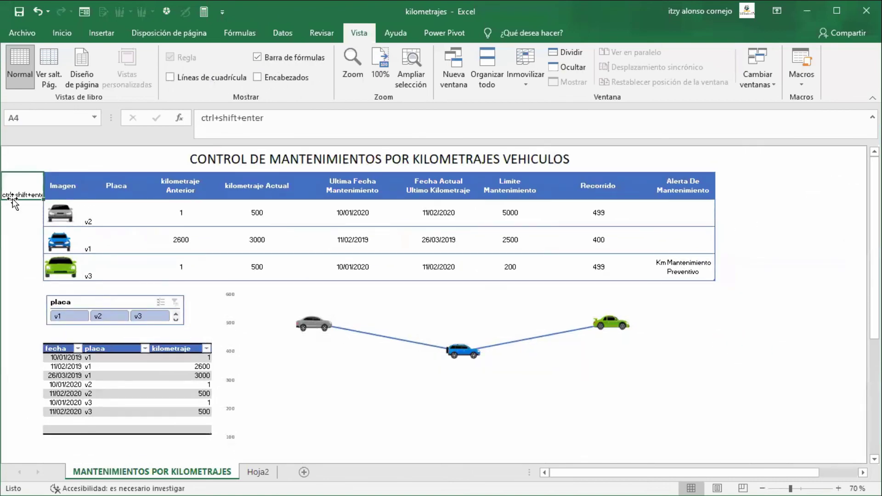
pyautogui.press('Delete')
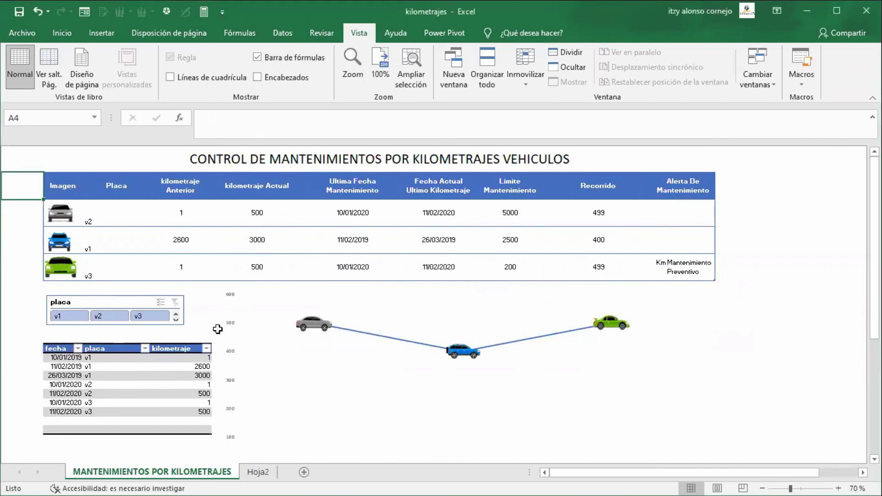
# Review the kilometraje Actual formula in E5 and the K.ESIMO.MAYOR part of the kilometraje Anterior formula in D5, re-entering both as array formulas
pyautogui.click(254, 212)
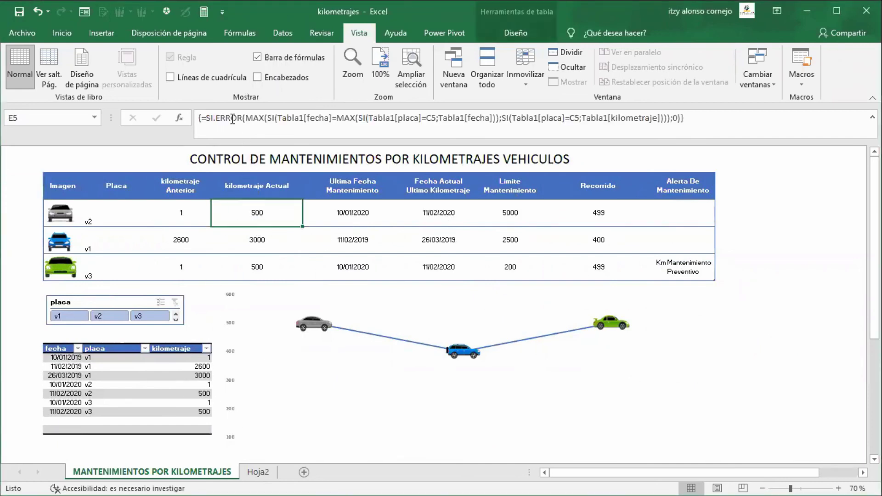
pyautogui.click(251, 119)
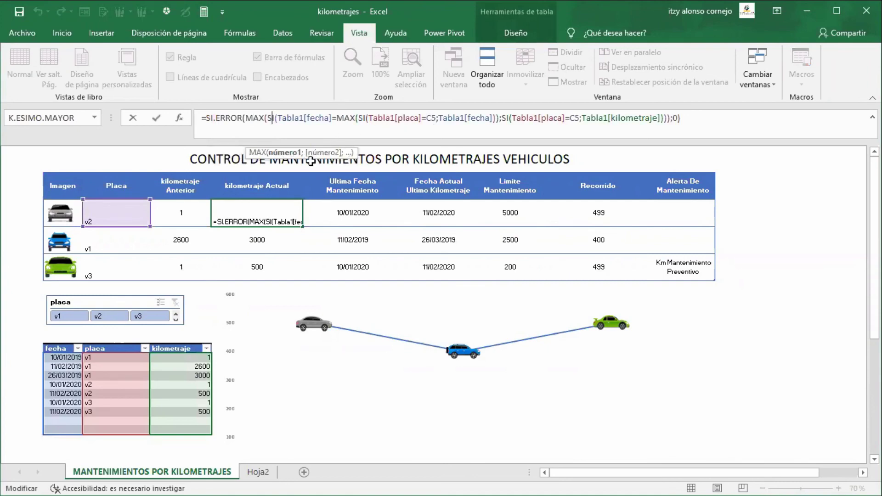
pyautogui.hotkey('ctrl', 'shift', 'Return')
pyautogui.click(181, 216)
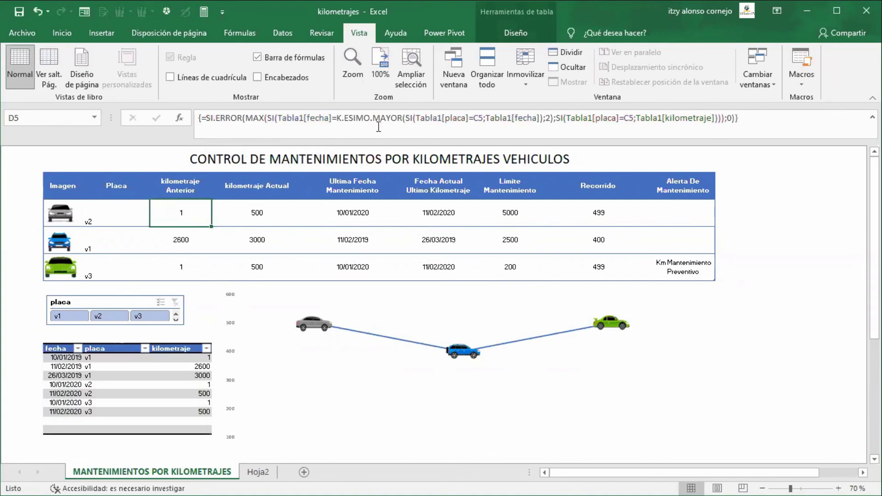
pyautogui.moveTo(336, 123); pyautogui.dragTo(409, 122)
pyautogui.hotkey('ctrl', 'shift', 'Return')
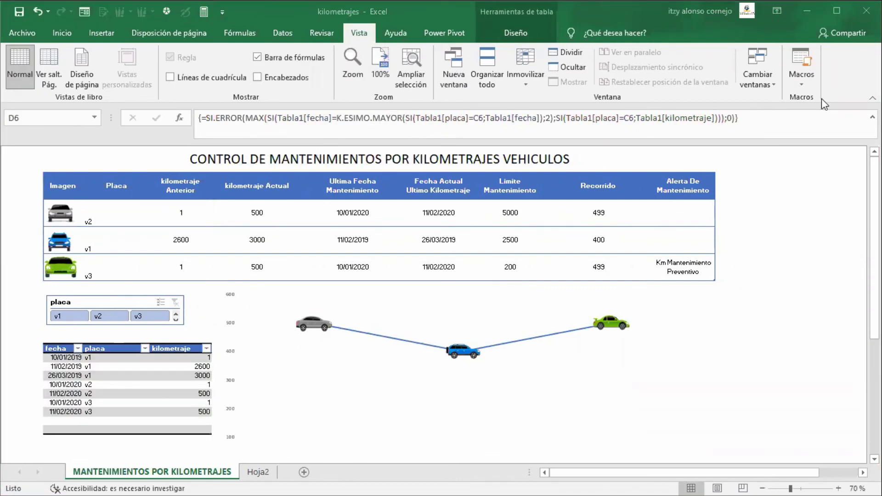